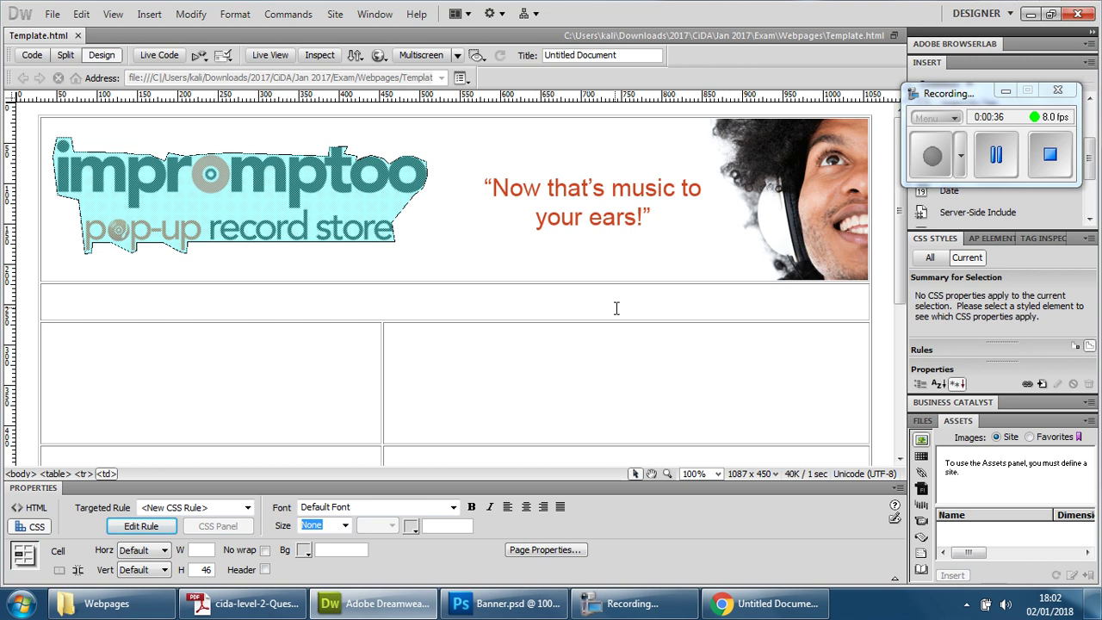
Review the list of required pages under the overall site requirements in the question paper PDF
{"action": "left_click", "coordinate": [245, 603]}
{"action": "scroll", "coordinate": [410, 284], "scroll_direction": "up", "scroll_amount": 3}
{"action": "scroll", "coordinate": [407, 284], "scroll_direction": "up", "scroll_amount": 5}
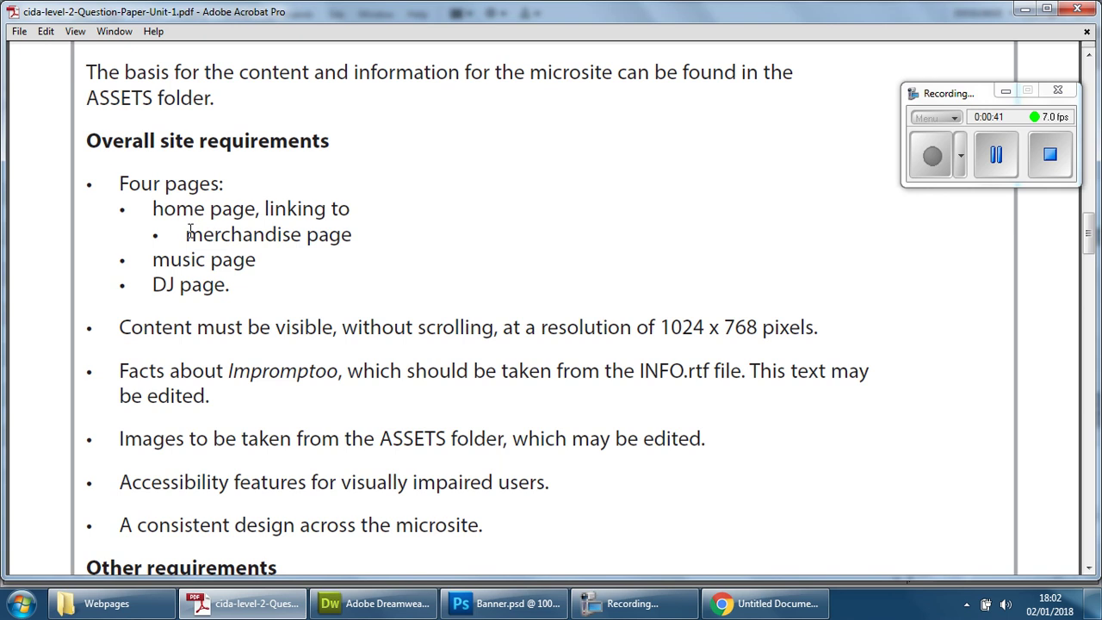
{"action": "left_click_drag", "start_coordinate": [198, 237], "coordinate": [291, 238]}
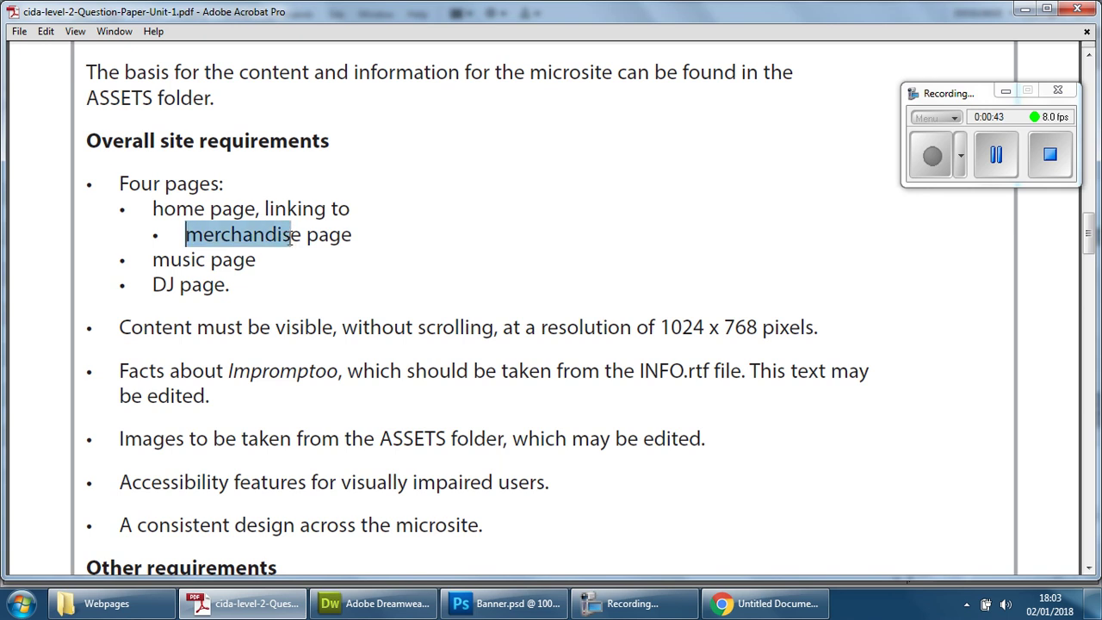
{"action": "left_click", "coordinate": [200, 206]}
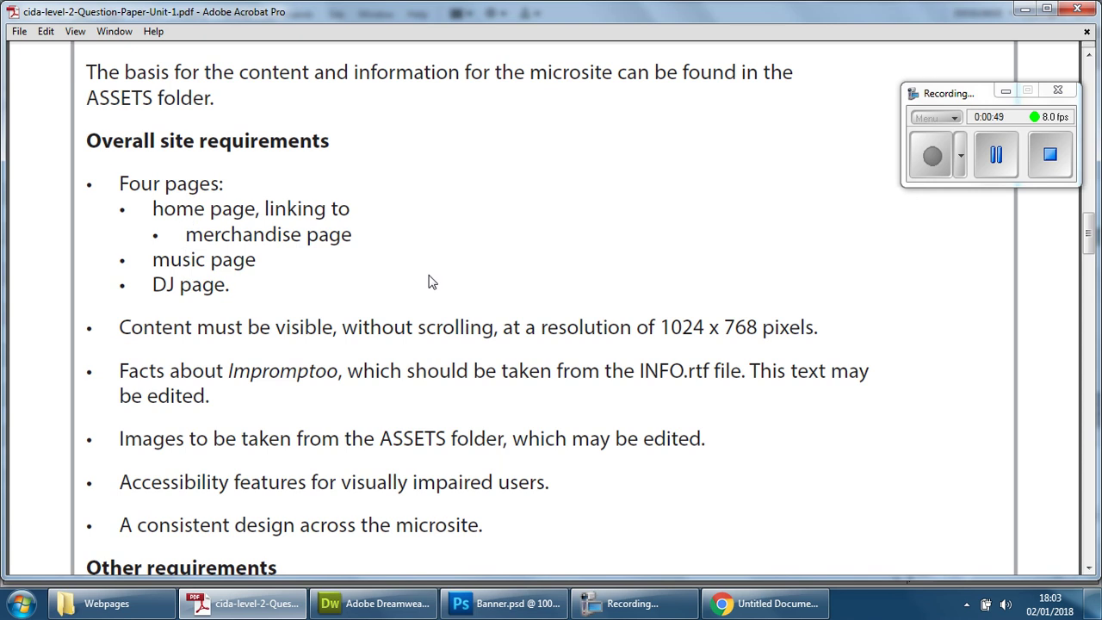
{"action": "key", "text": "alt+Tab"}
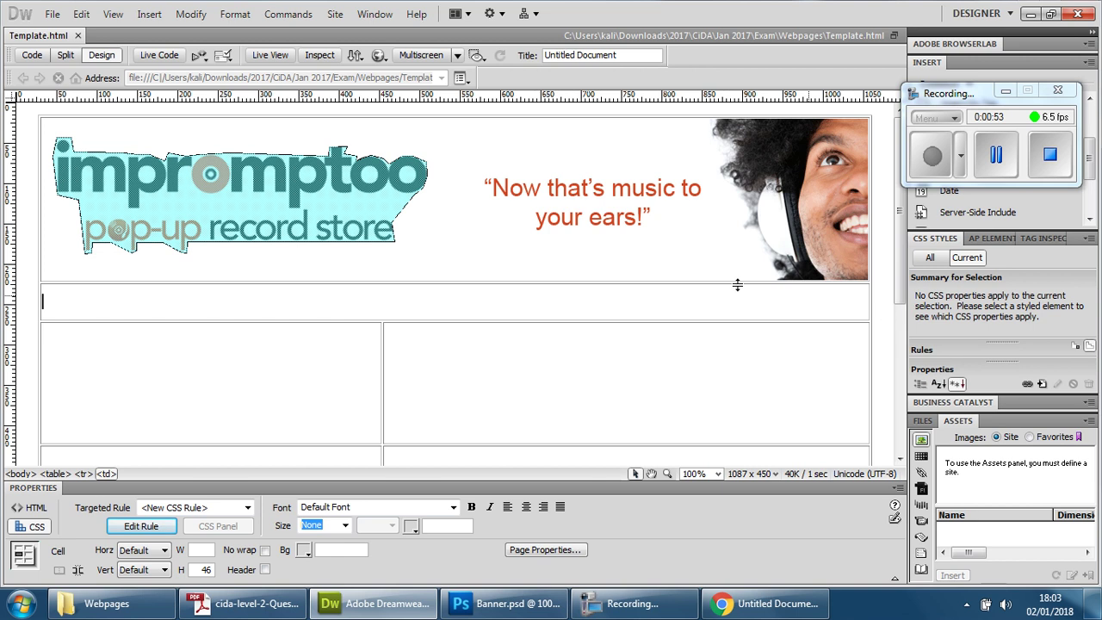
Launch Adobe Fireworks CS5 and start a new Fireworks PNG document
{"action": "left_click", "coordinate": [22, 602]}
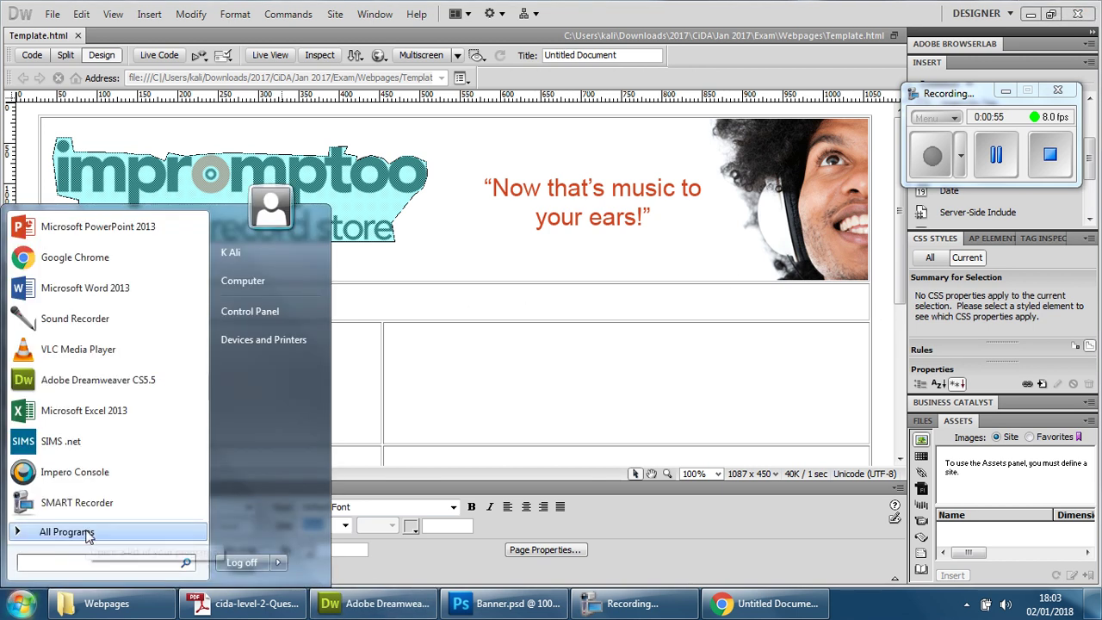
{"action": "left_click", "coordinate": [64, 532]}
{"action": "left_click", "coordinate": [72, 390]}
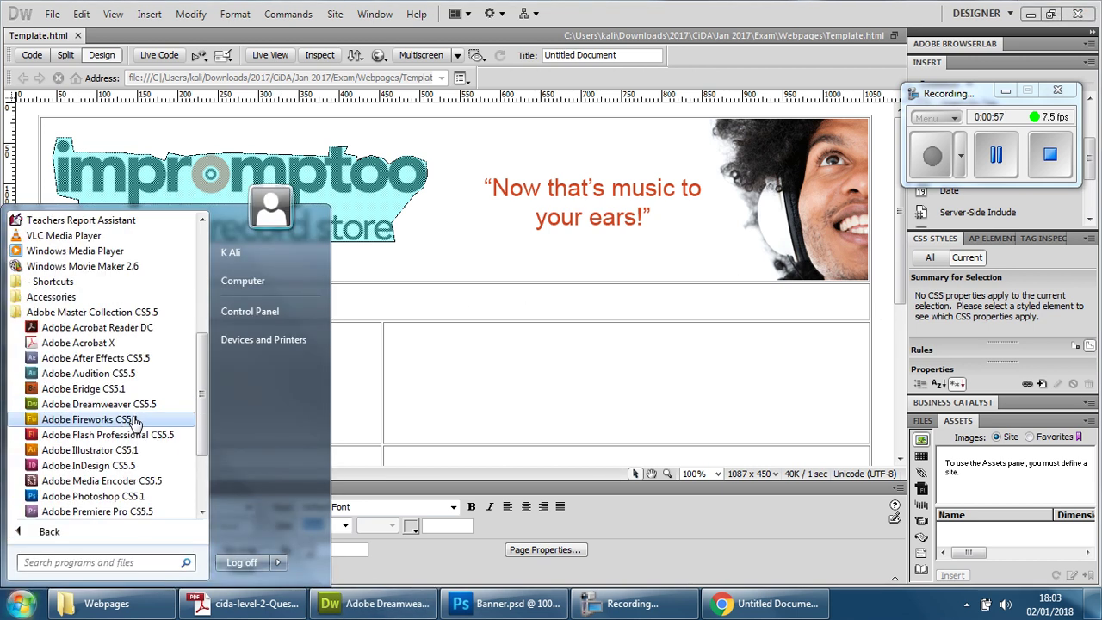
{"action": "left_click", "coordinate": [126, 420]}
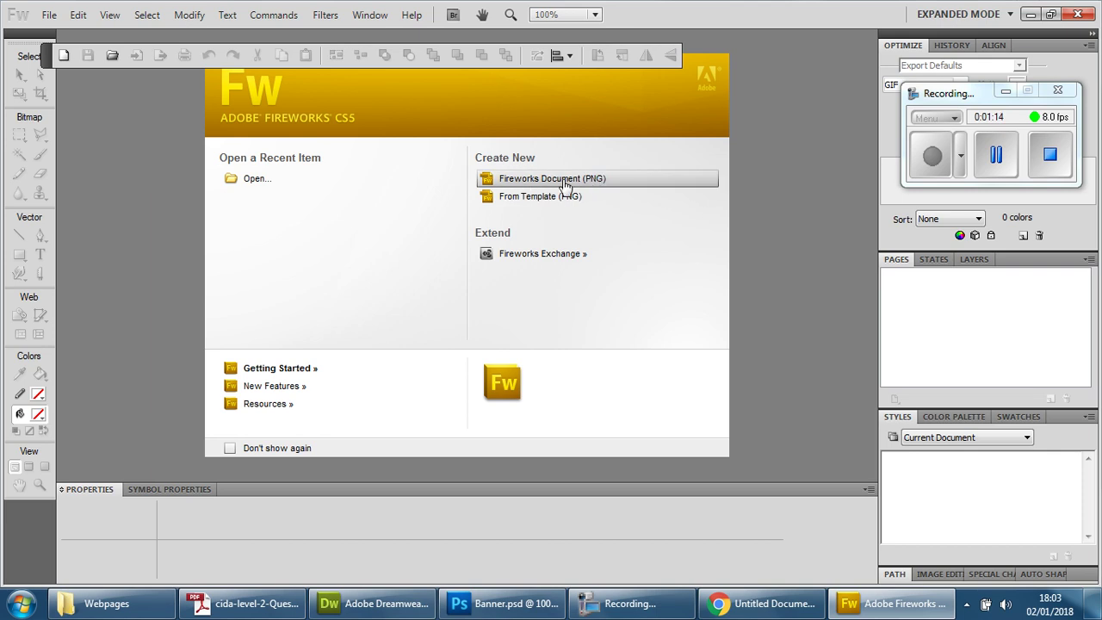
{"action": "left_click", "coordinate": [610, 182]}
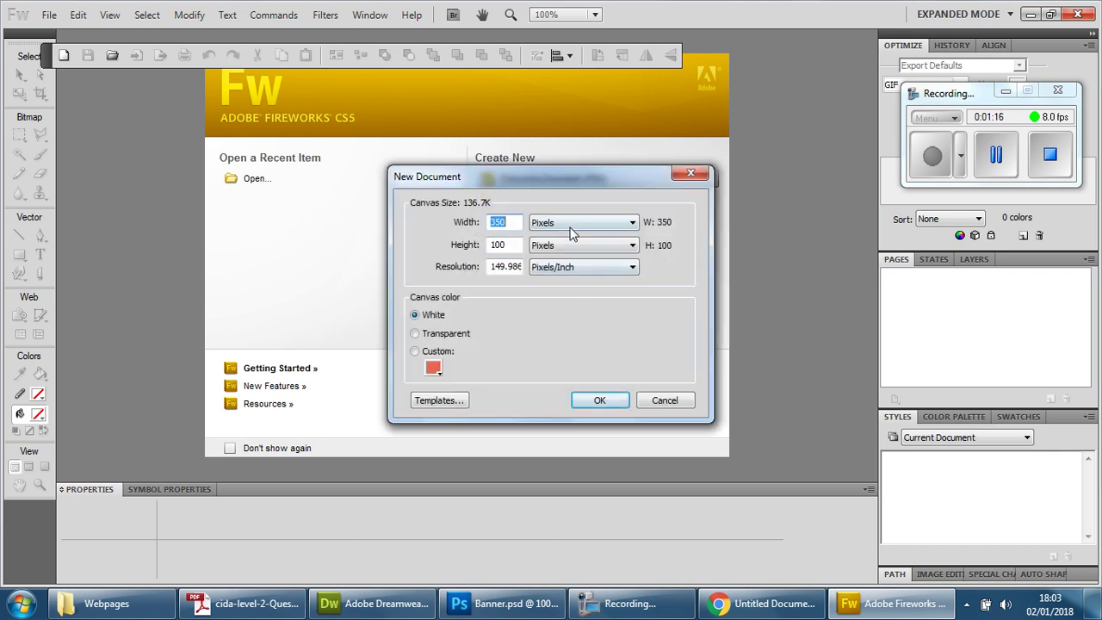
Check the page layout in the Dreamweaver template, and set the new Fireworks document's height to 50 pixels
{"action": "left_click", "coordinate": [347, 605]}
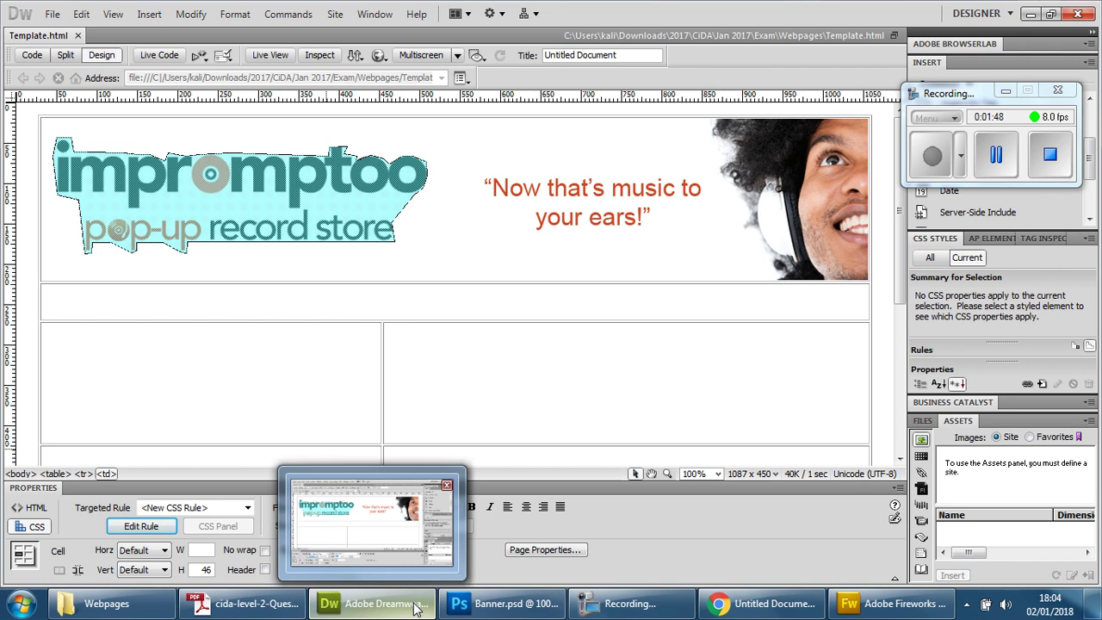
{"action": "left_click", "coordinate": [895, 603]}
{"action": "double_click", "coordinate": [493, 247]}
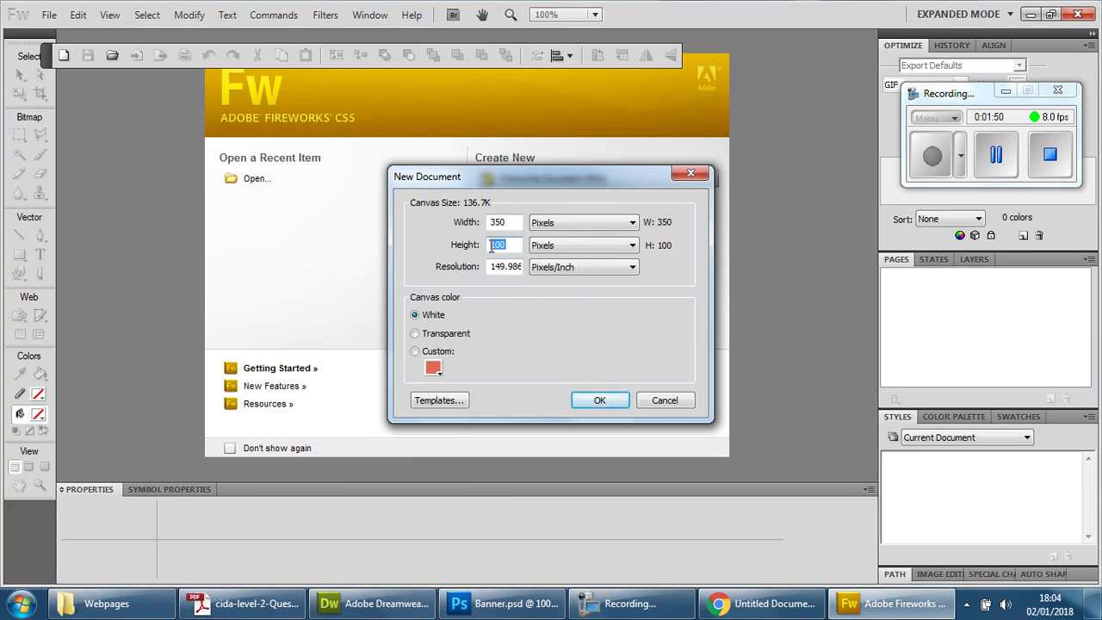
{"action": "type", "text": "50"}
{"action": "left_click", "coordinate": [513, 222]}
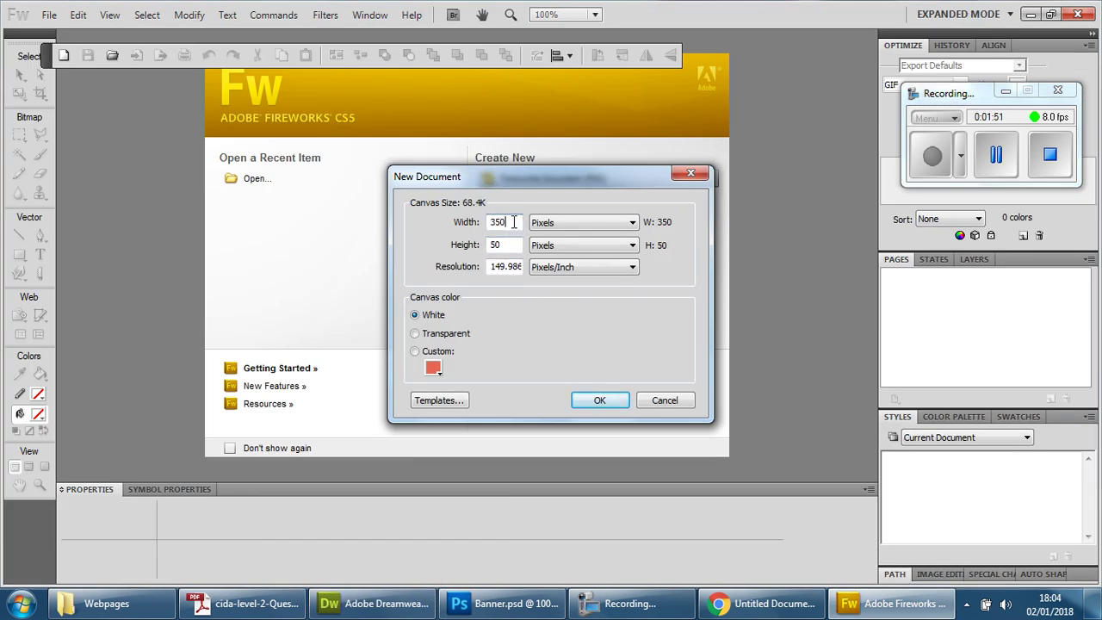
Divide 1024 by 3 in the Windows Calculator to work out the width of each button
{"action": "mouse_move", "coordinate": [727, 607]}
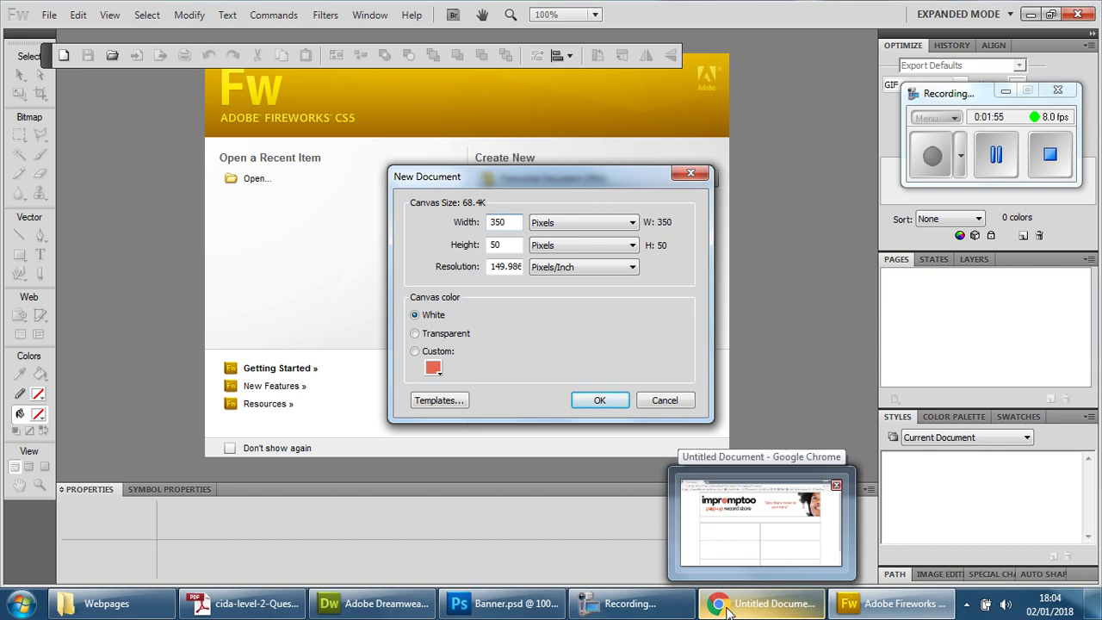
{"action": "left_click", "coordinate": [21, 604]}
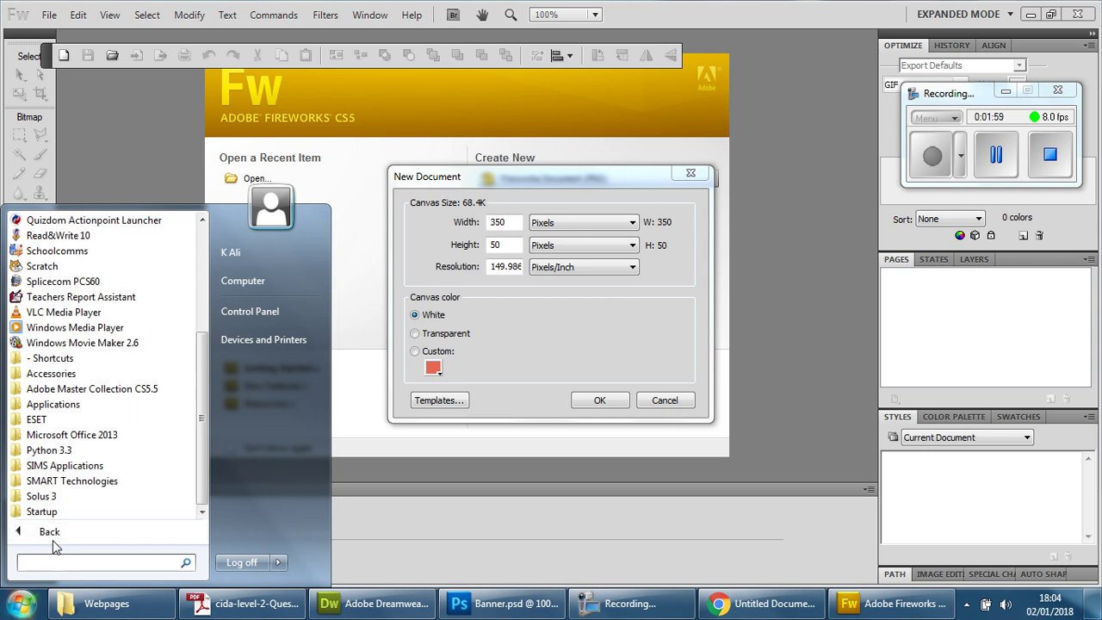
{"action": "left_click", "coordinate": [54, 538]}
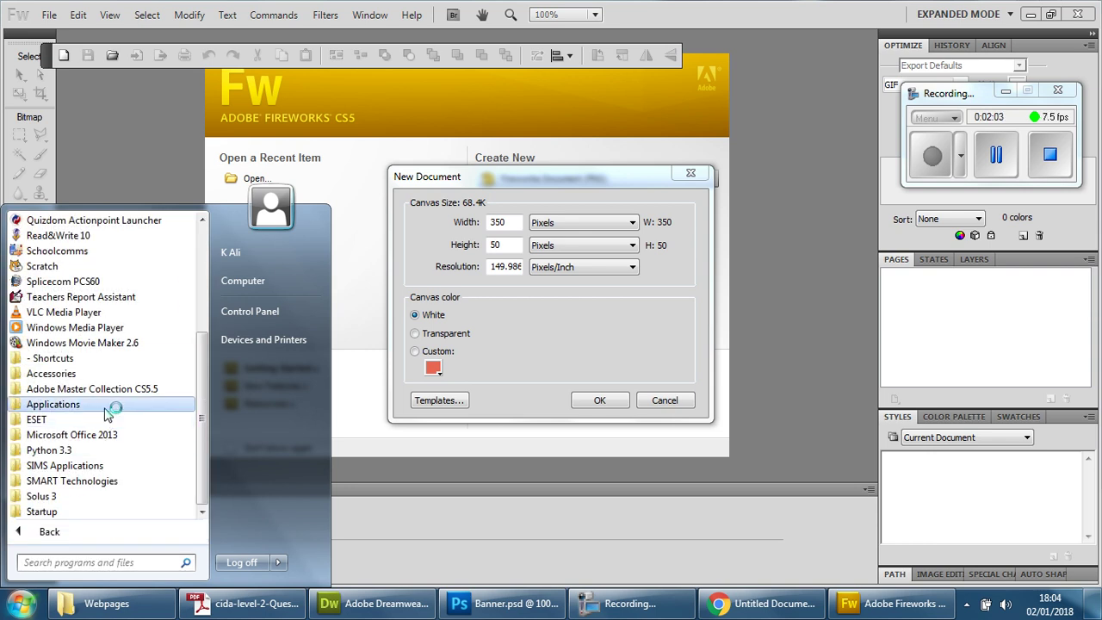
{"action": "left_click", "coordinate": [109, 374]}
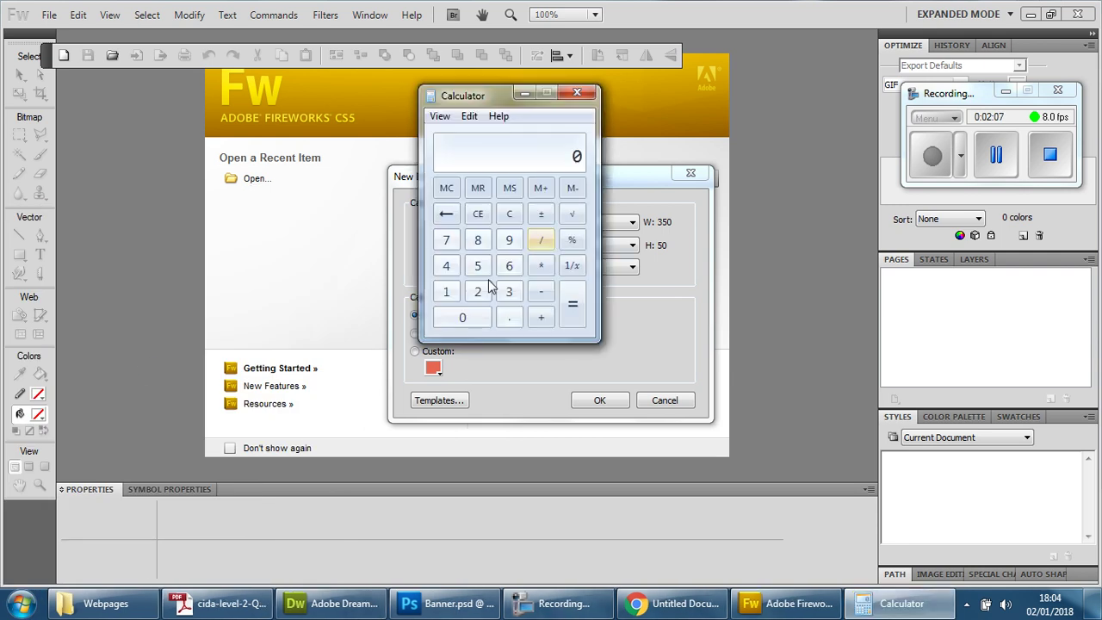
{"action": "left_click", "coordinate": [447, 291]}
{"action": "left_click", "coordinate": [462, 318]}
{"action": "left_click", "coordinate": [477, 291]}
{"action": "left_click", "coordinate": [446, 266]}
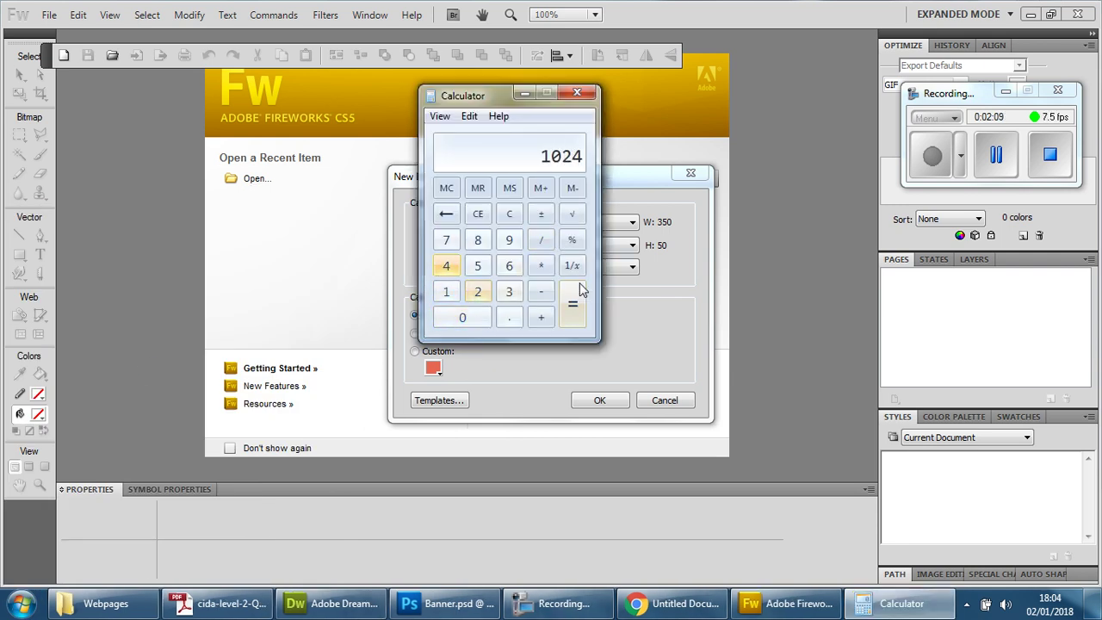
{"action": "left_click", "coordinate": [540, 239]}
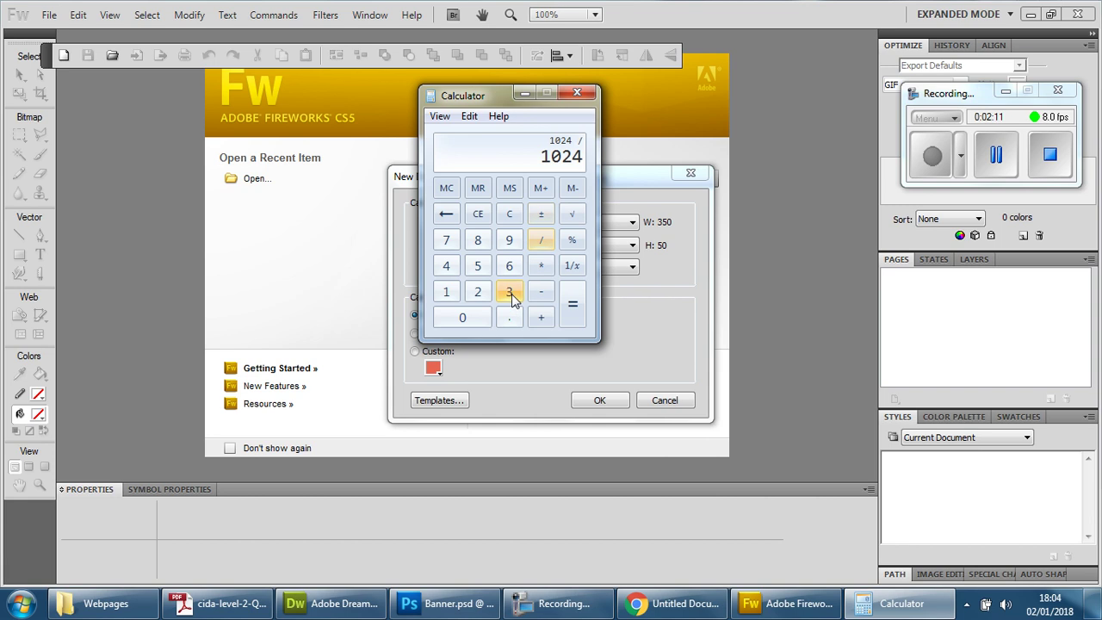
{"action": "left_click", "coordinate": [509, 291]}
{"action": "left_click", "coordinate": [572, 302]}
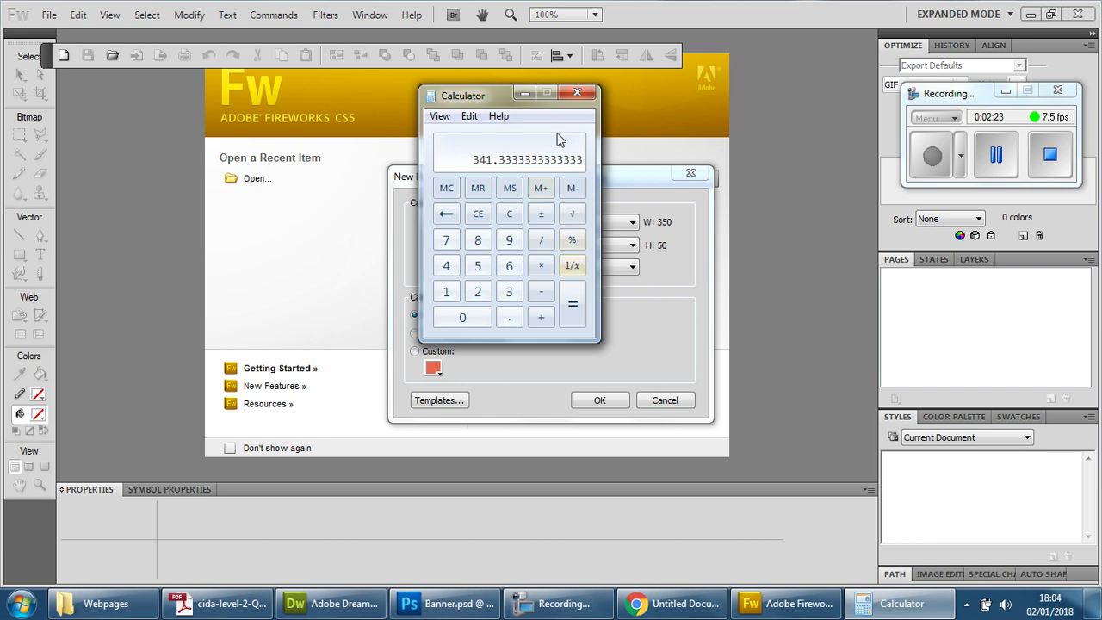
{"action": "left_click", "coordinate": [577, 92]}
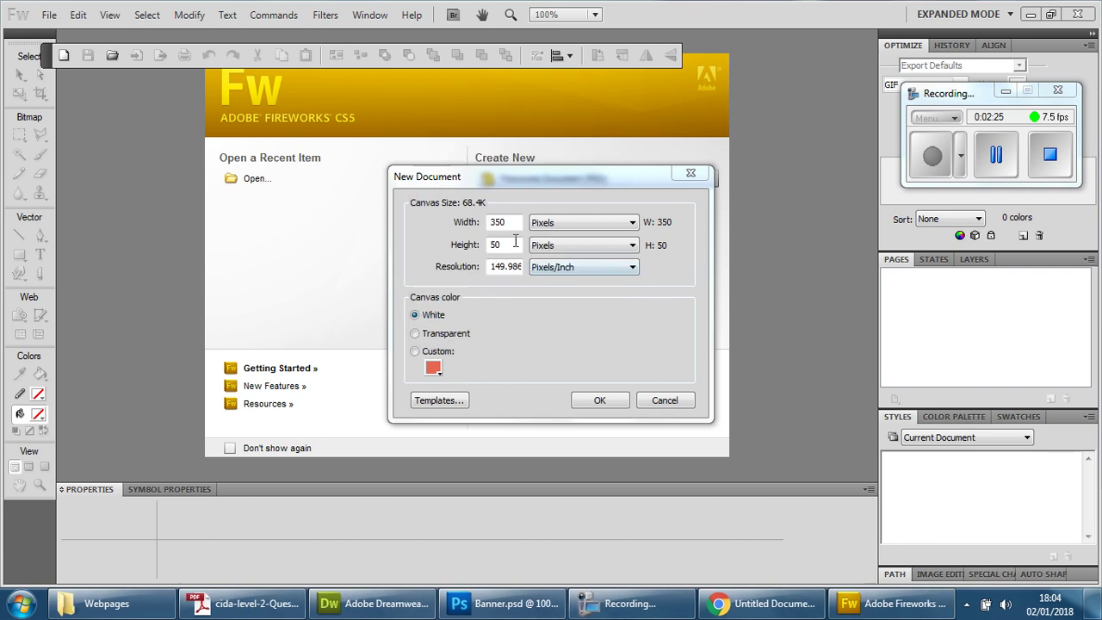
Set the new document's width to 341 pixels and choose a custom canvas colour
{"action": "left_click", "coordinate": [23, 608]}
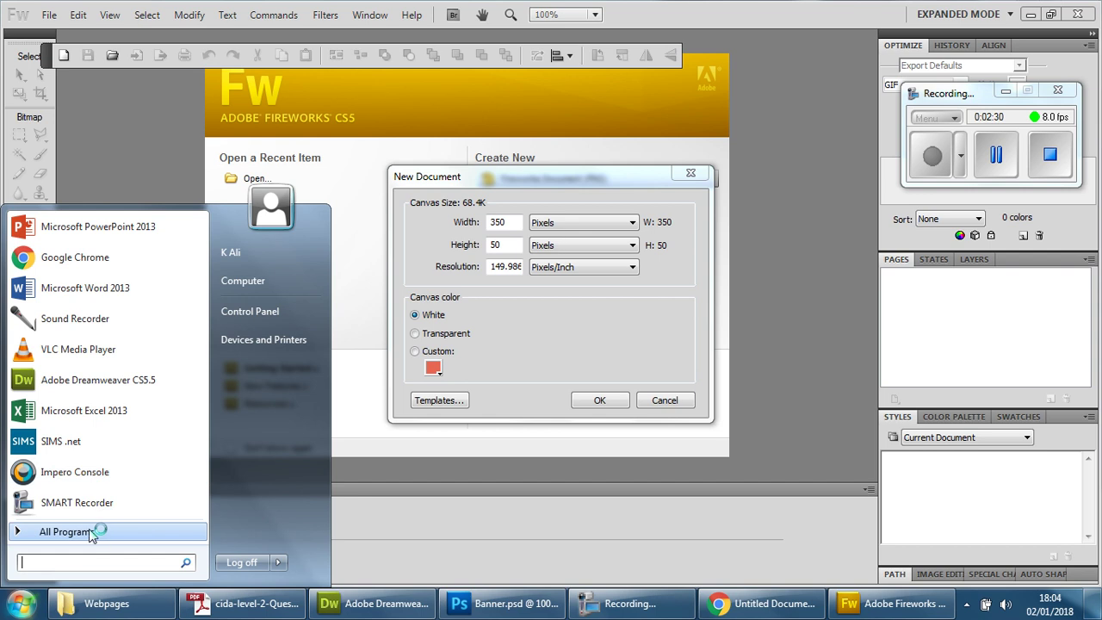
{"action": "left_click", "coordinate": [995, 155]}
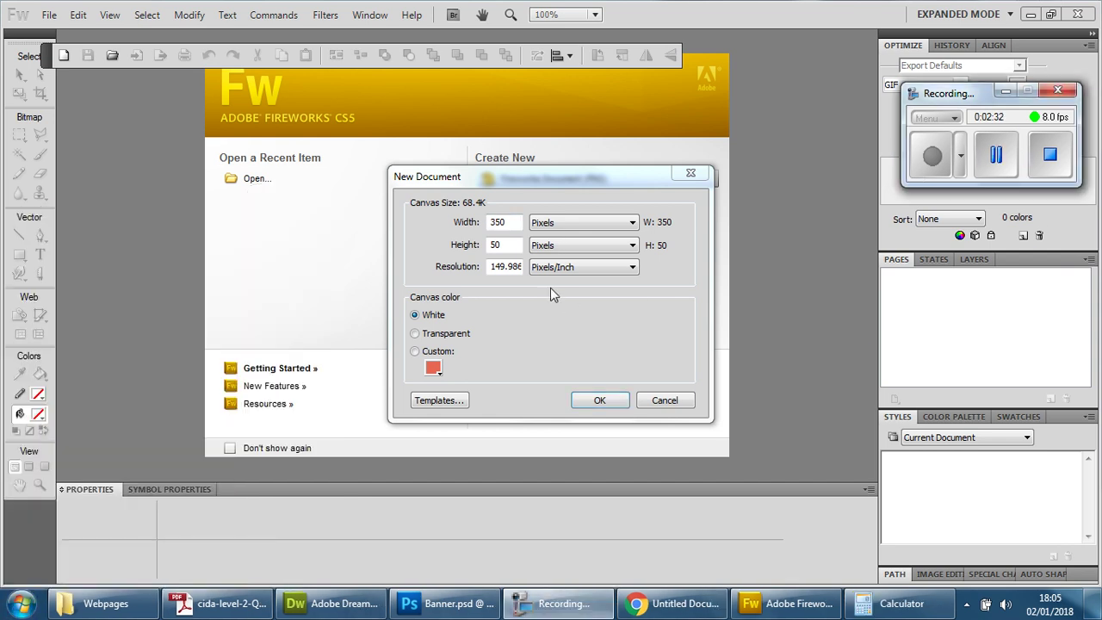
{"action": "left_click", "coordinate": [520, 223]}
{"action": "key", "text": "BackSpace"}
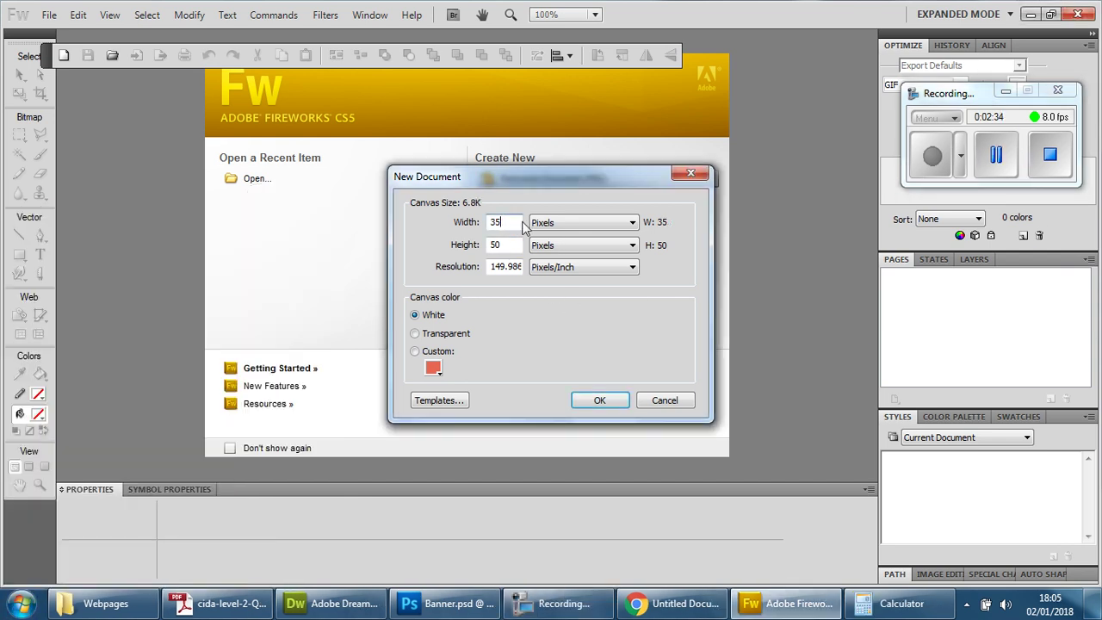
{"action": "type", "text": "41"}
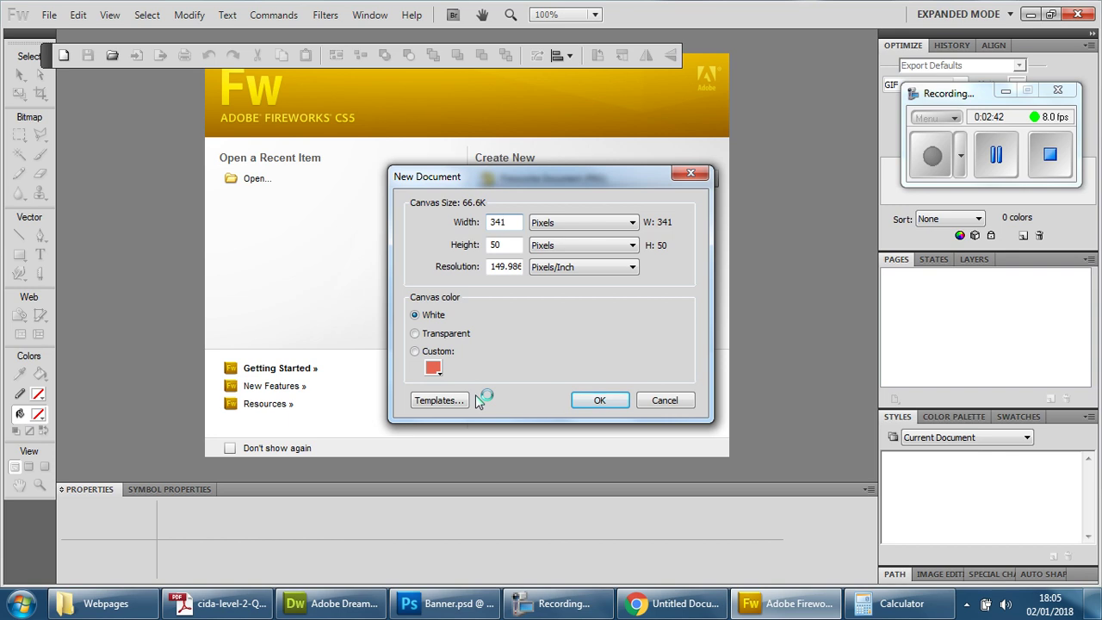
{"action": "left_click", "coordinate": [432, 367]}
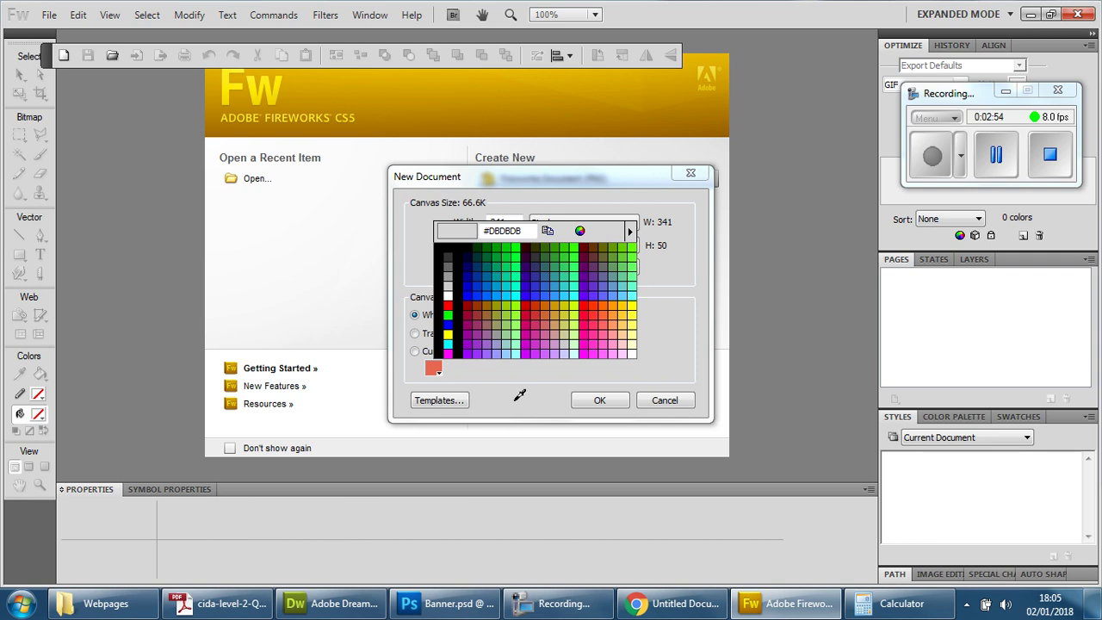
{"action": "left_click", "coordinate": [434, 367]}
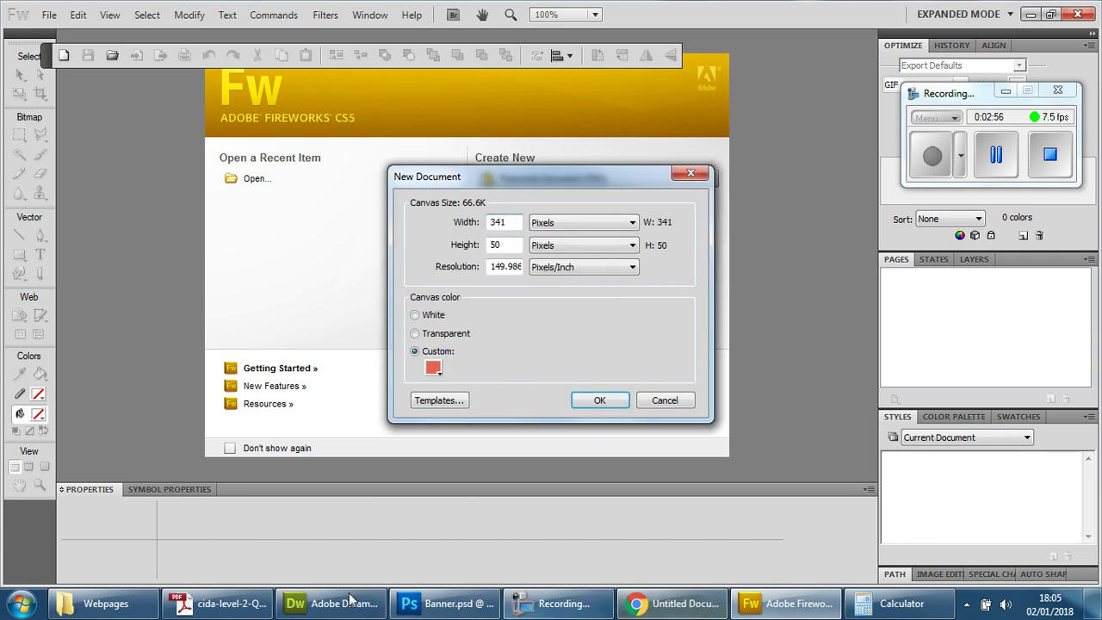
Switch to Photoshop and look up the hex code of the orange-red foreground colour used in Banner.psd
{"action": "left_click", "coordinate": [307, 608]}
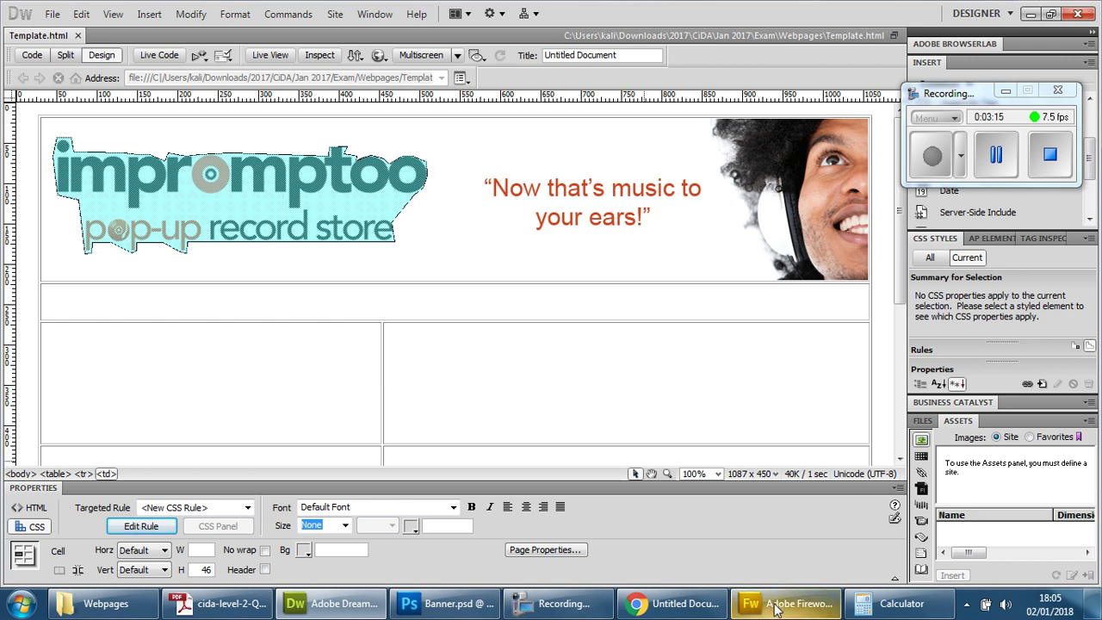
{"action": "left_click", "coordinate": [447, 603]}
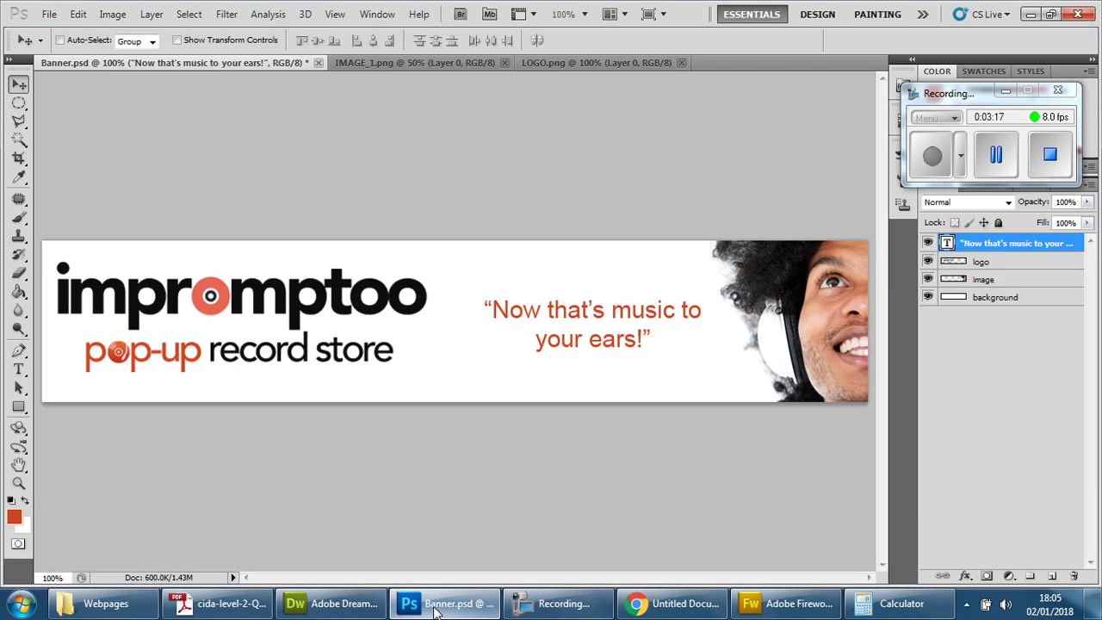
{"action": "left_click", "coordinate": [15, 519]}
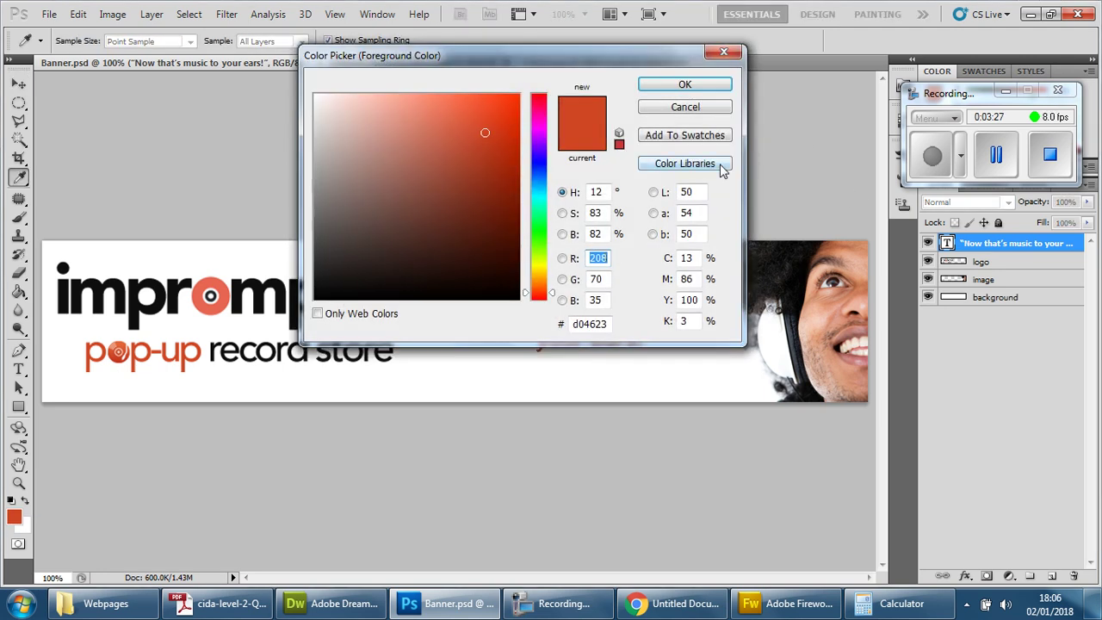
{"action": "left_click", "coordinate": [592, 324]}
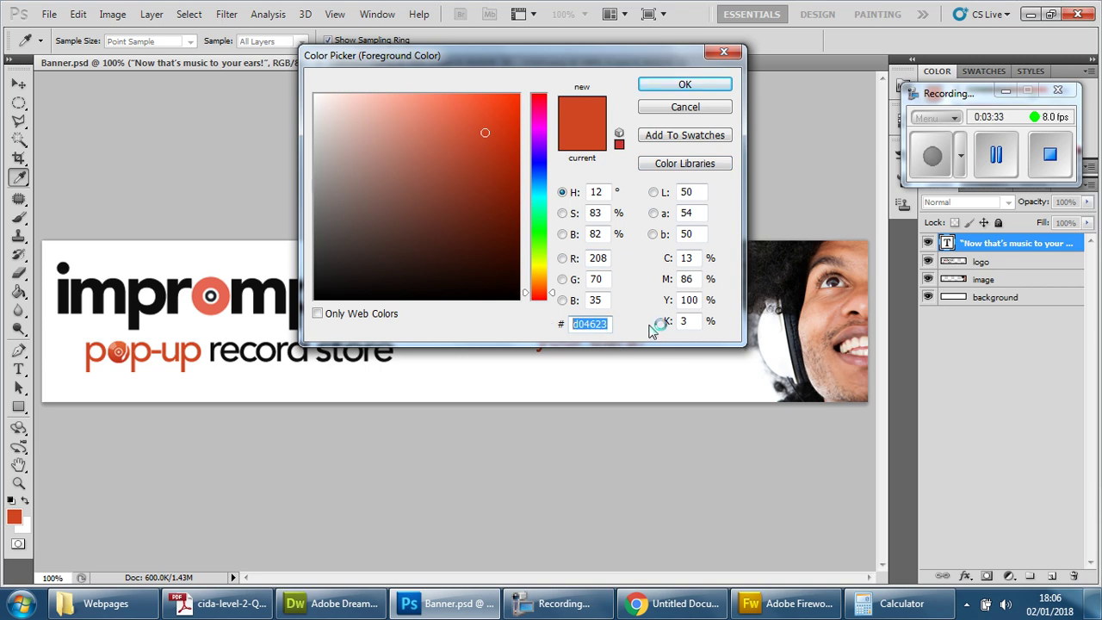
{"action": "left_click", "coordinate": [714, 107]}
{"action": "key", "text": "v"}
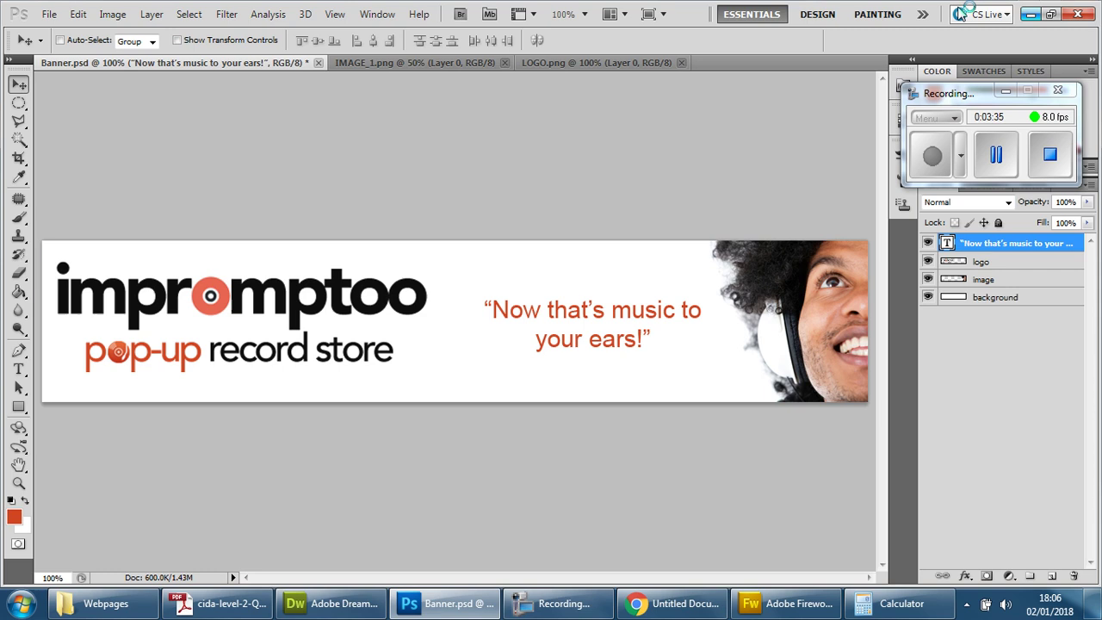
{"action": "left_click", "coordinate": [1030, 14]}
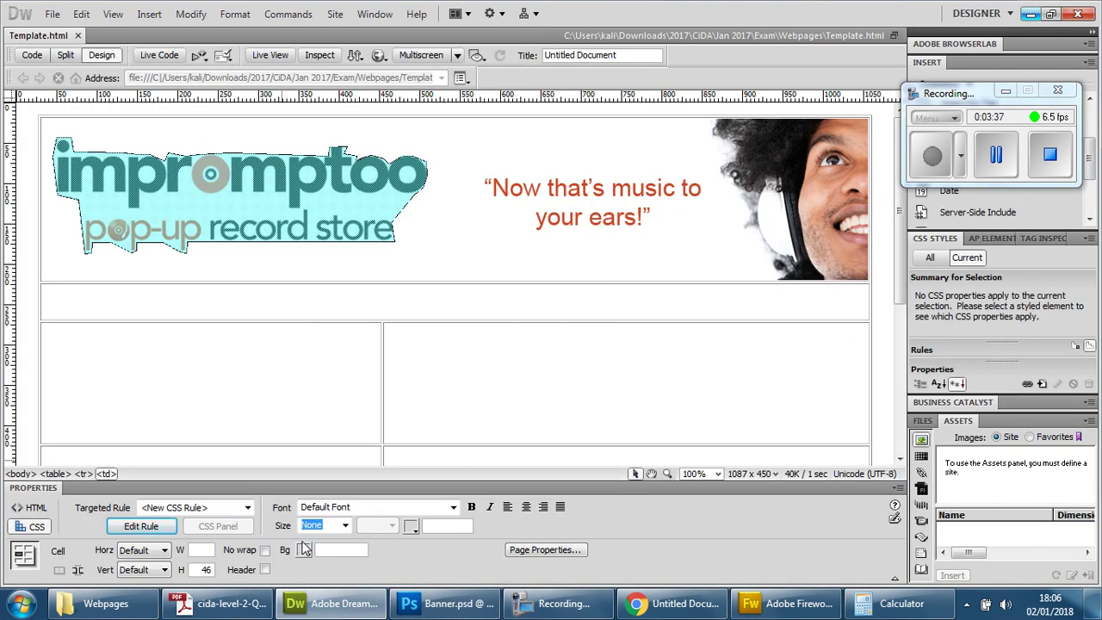
Switch to Fireworks, set the new document's custom canvas colour to #d04623 and create the document
{"action": "left_click", "coordinate": [790, 605]}
{"action": "left_click", "coordinate": [432, 368]}
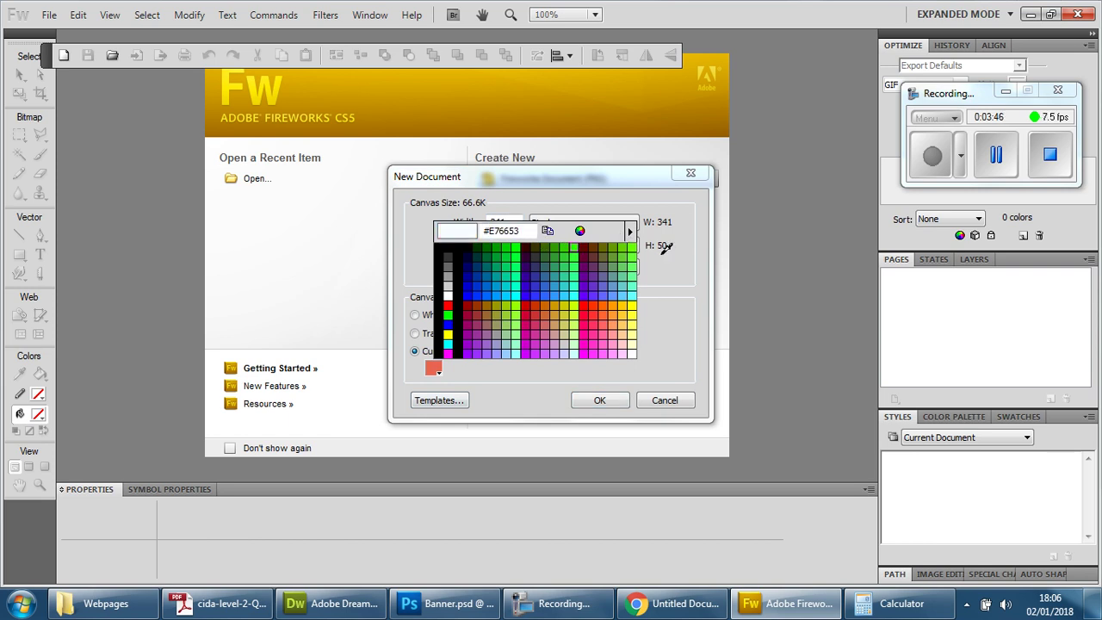
{"action": "left_click", "coordinate": [534, 231]}
{"action": "key", "text": "BackSpace"}
{"action": "key", "text": "BackSpace"}
{"action": "key", "text": "BackSpace"}
{"action": "key", "text": "BackSpace"}
{"action": "key", "text": "BackSpace"}
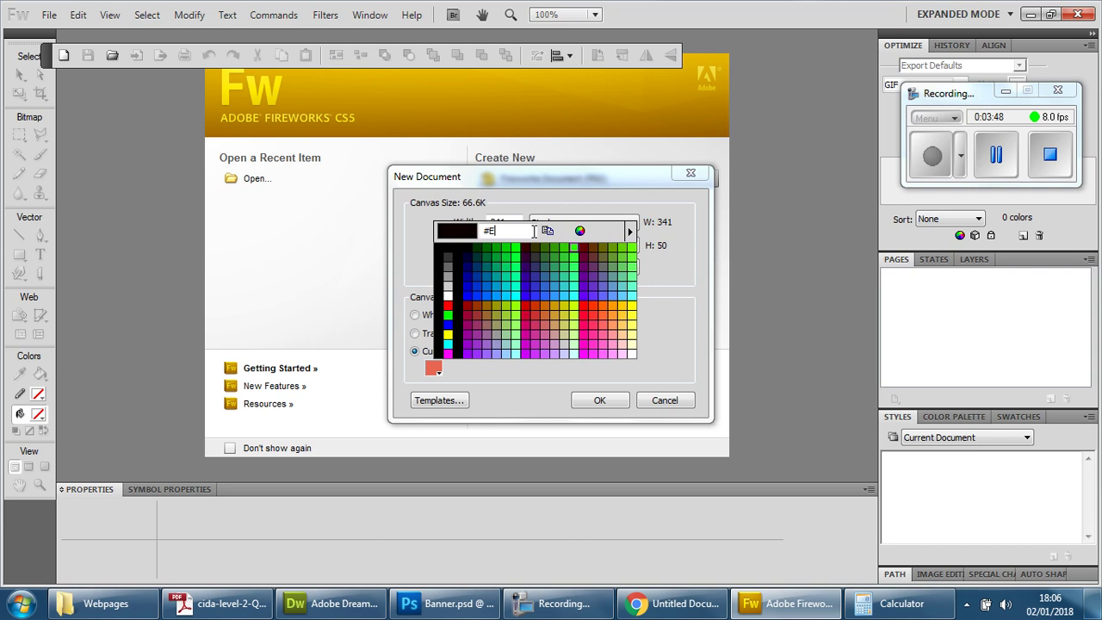
{"action": "type", "text": "d04623"}
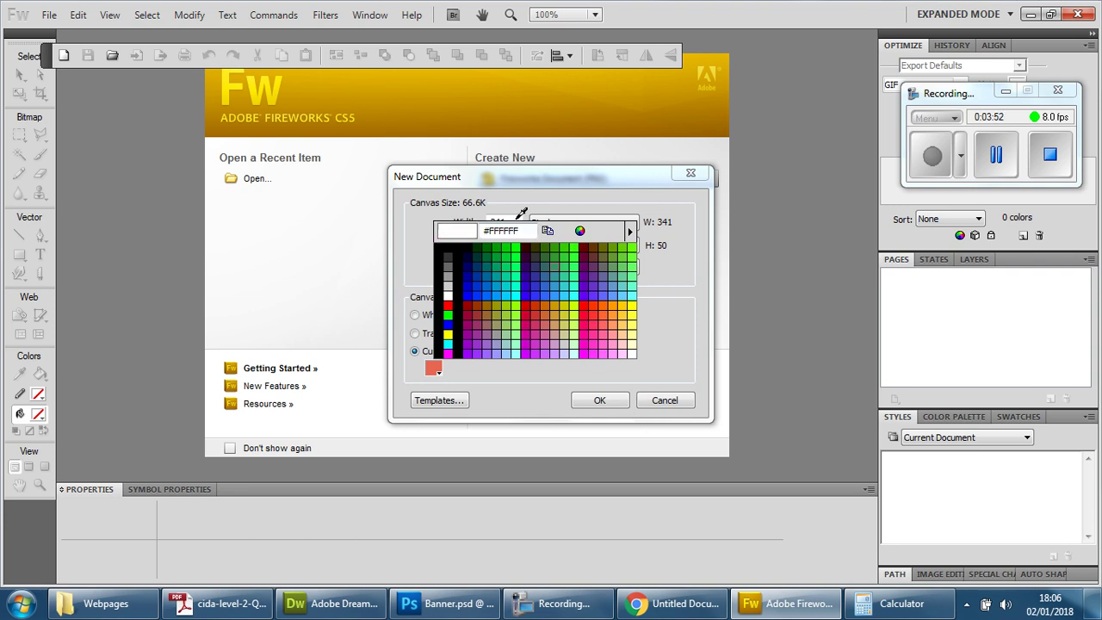
{"action": "key", "text": "BackSpace"}
{"action": "key", "text": "BackSpace"}
{"action": "key", "text": "BackSpace"}
{"action": "key", "text": "BackSpace"}
{"action": "key", "text": "BackSpace"}
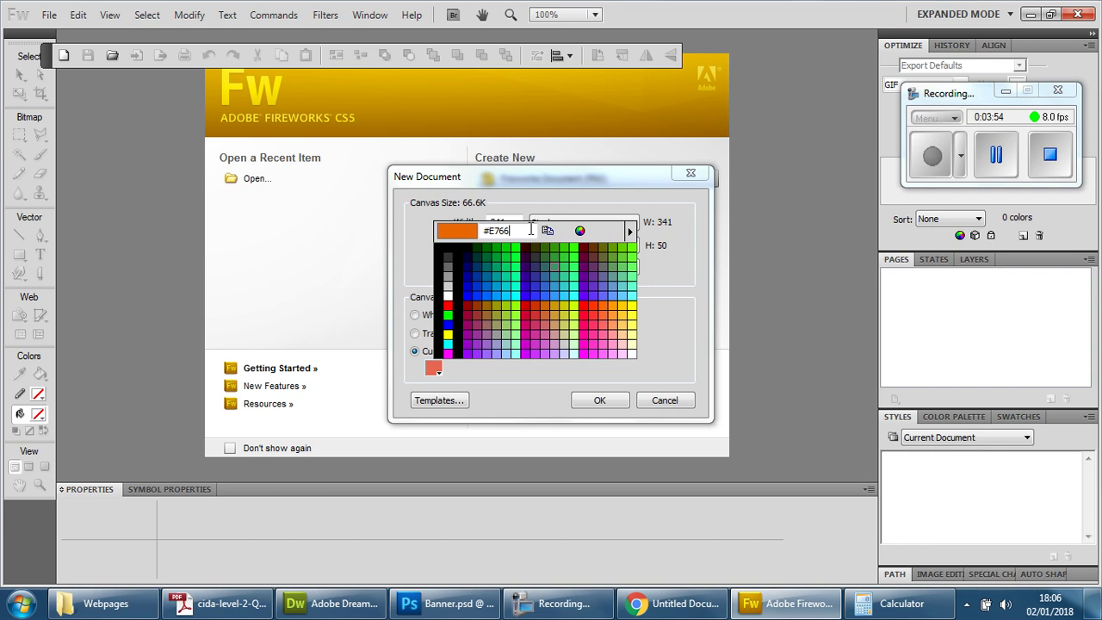
{"action": "type", "text": "d04623"}
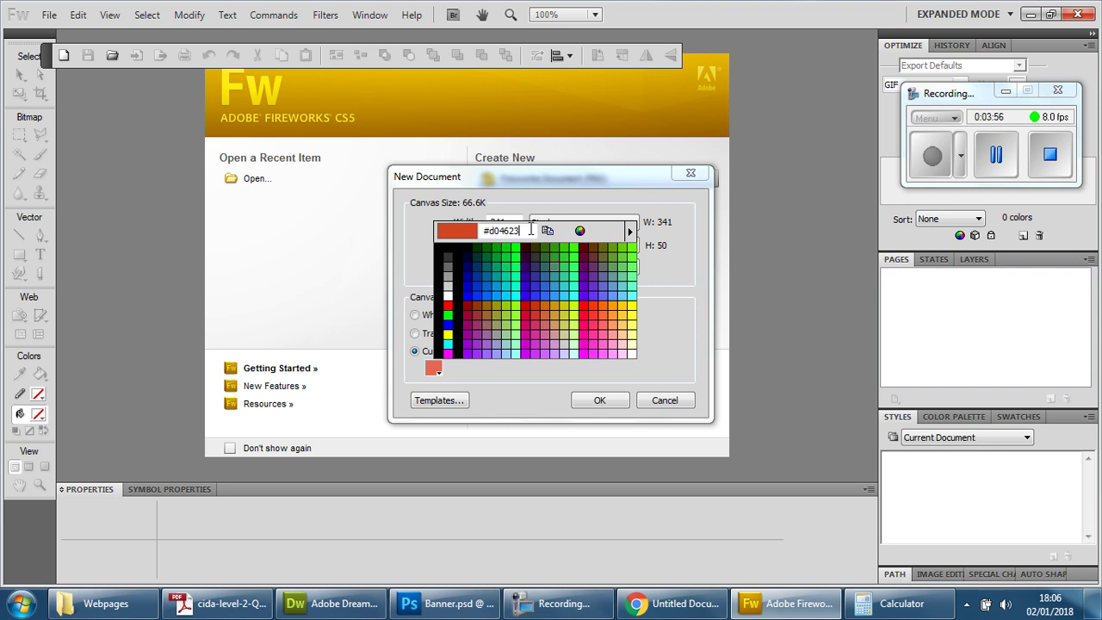
{"action": "key", "text": "Return"}
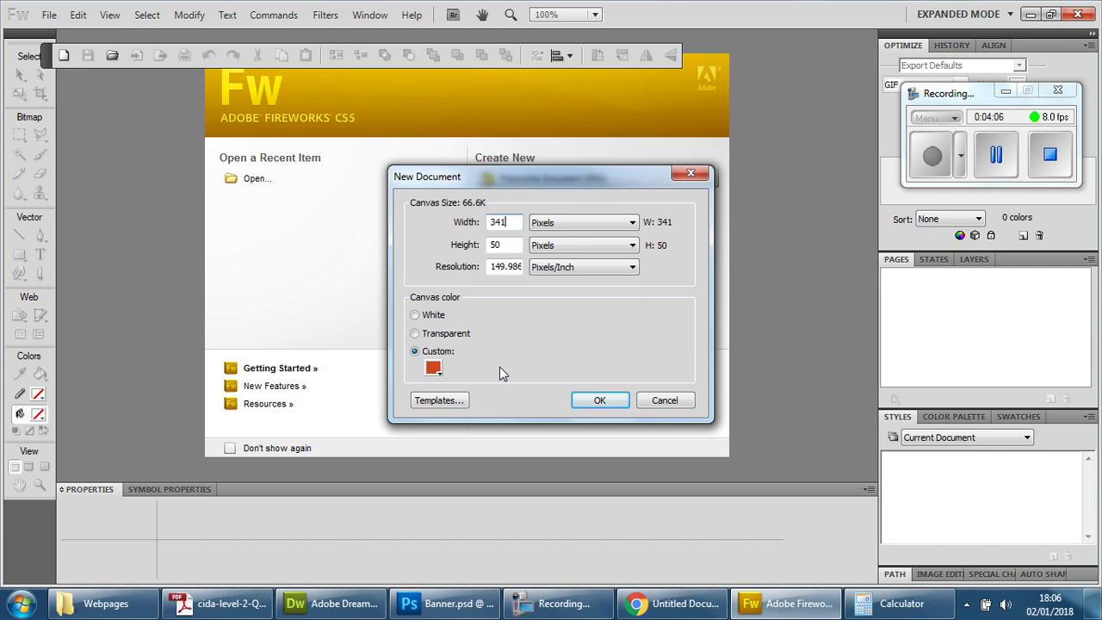
{"action": "left_click", "coordinate": [600, 400]}
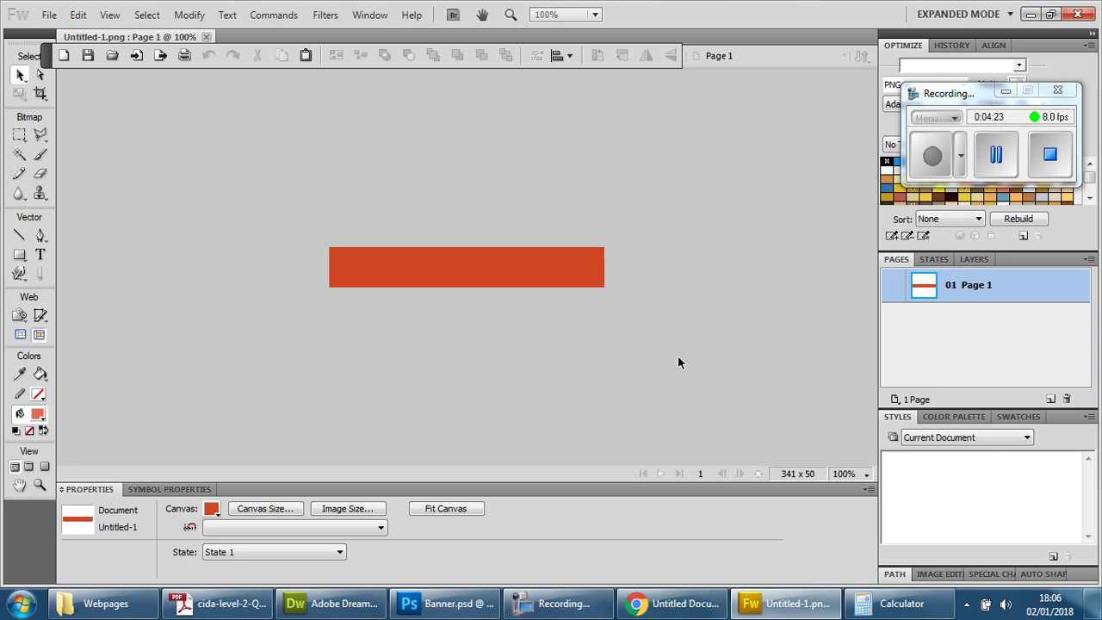
Review the navigation bar and icon requirements under Page template in the question paper PDF, and return to Fireworks
{"action": "left_click", "coordinate": [219, 603]}
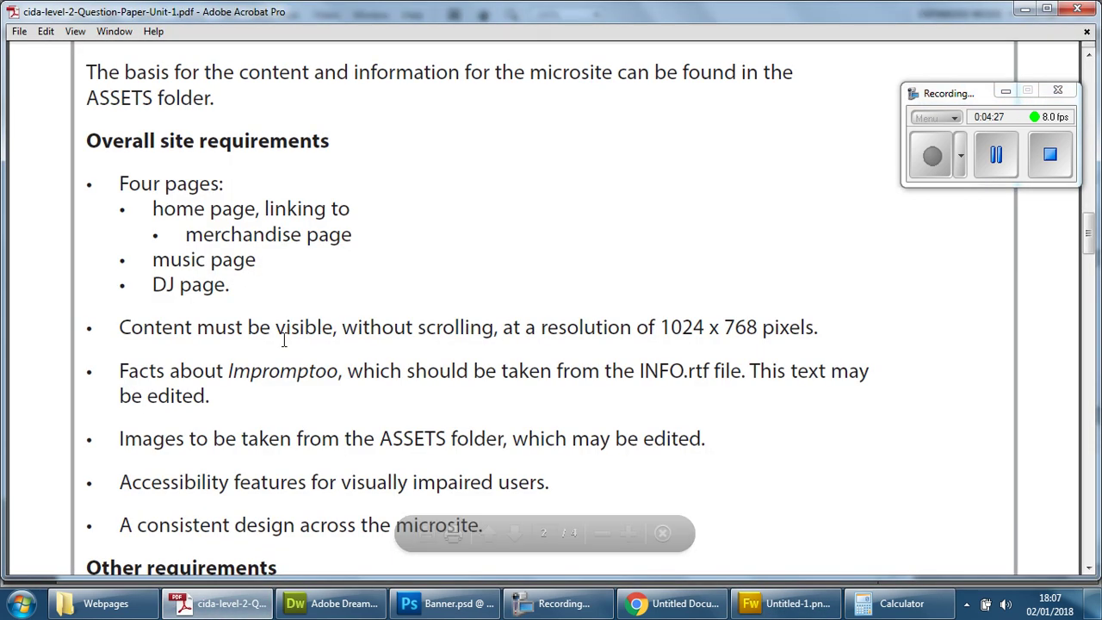
{"action": "scroll", "coordinate": [316, 325], "scroll_direction": "down", "scroll_amount": 2}
{"action": "scroll", "coordinate": [317, 325], "scroll_direction": "down", "scroll_amount": 8}
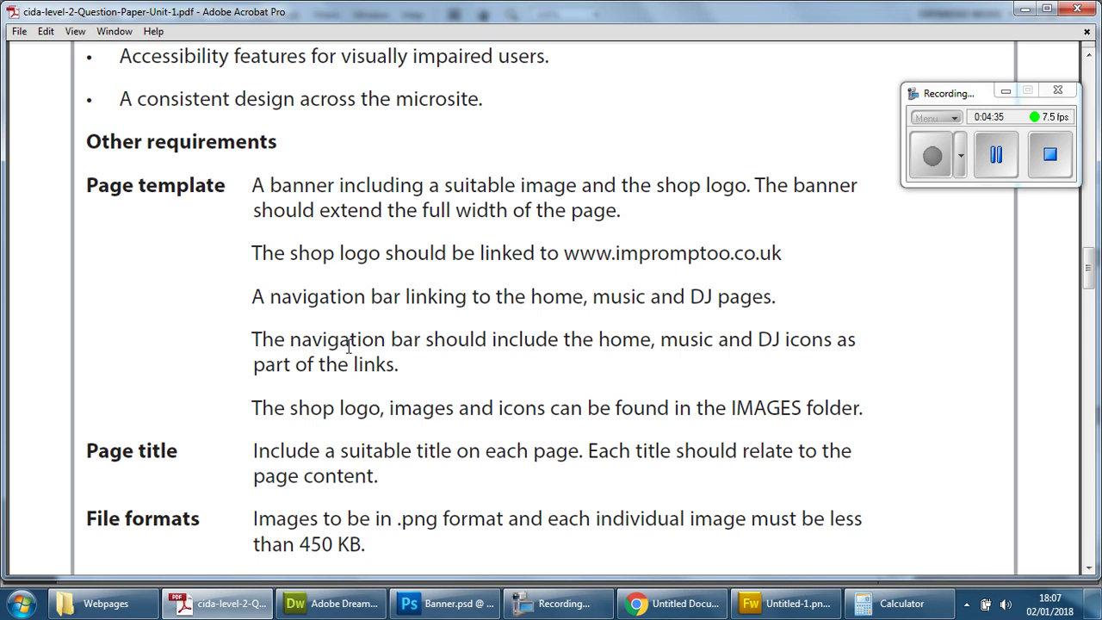
{"action": "double_click", "coordinate": [820, 348]}
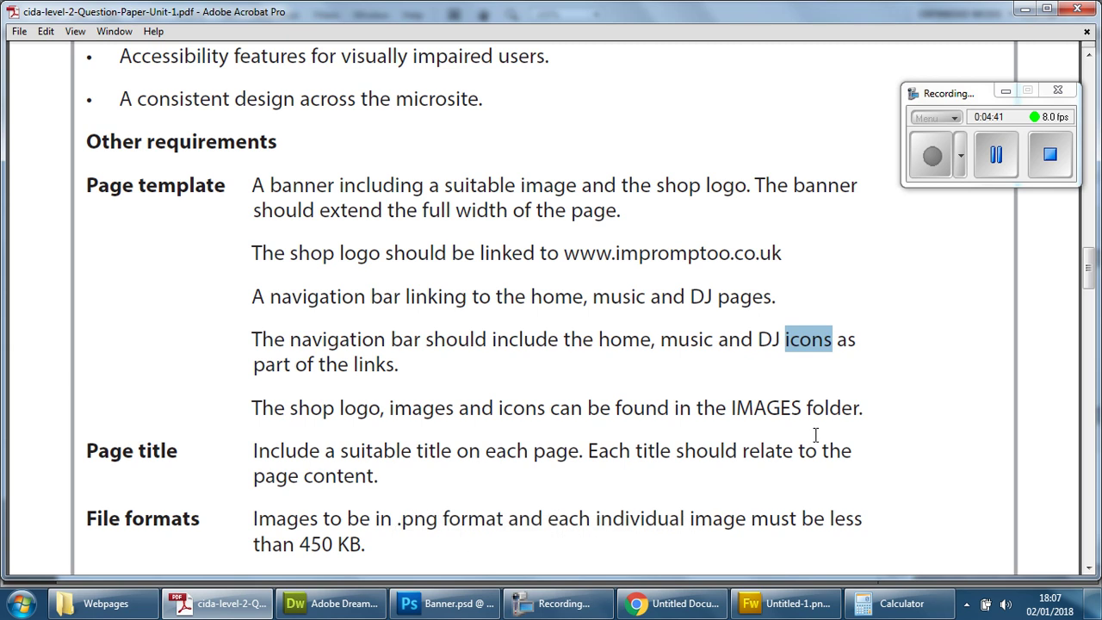
{"action": "left_click", "coordinate": [1024, 9]}
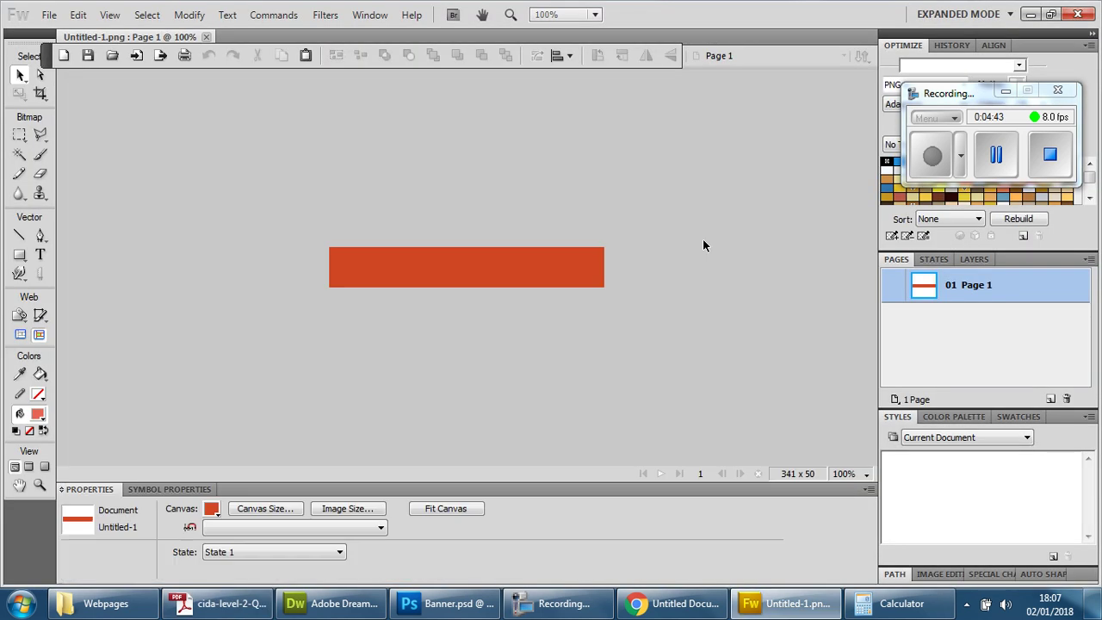
Add a text block about 207 pixels wide on the orange-red canvas reading "Home Page"
{"action": "left_click", "coordinate": [41, 256]}
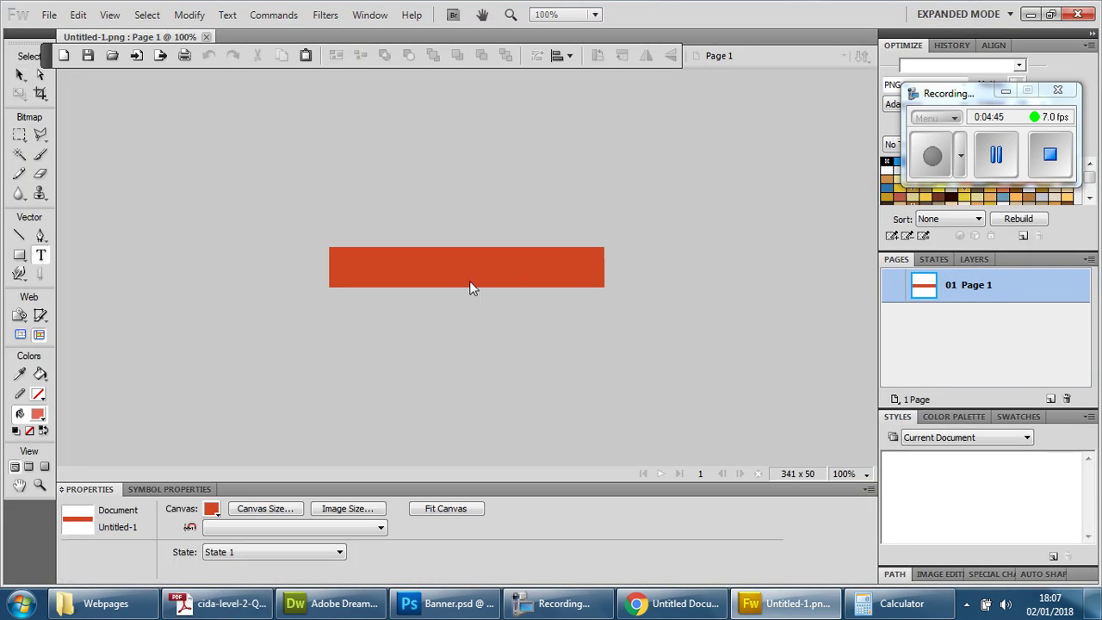
{"action": "left_click_drag", "start_coordinate": [344, 259], "coordinate": [509, 274]}
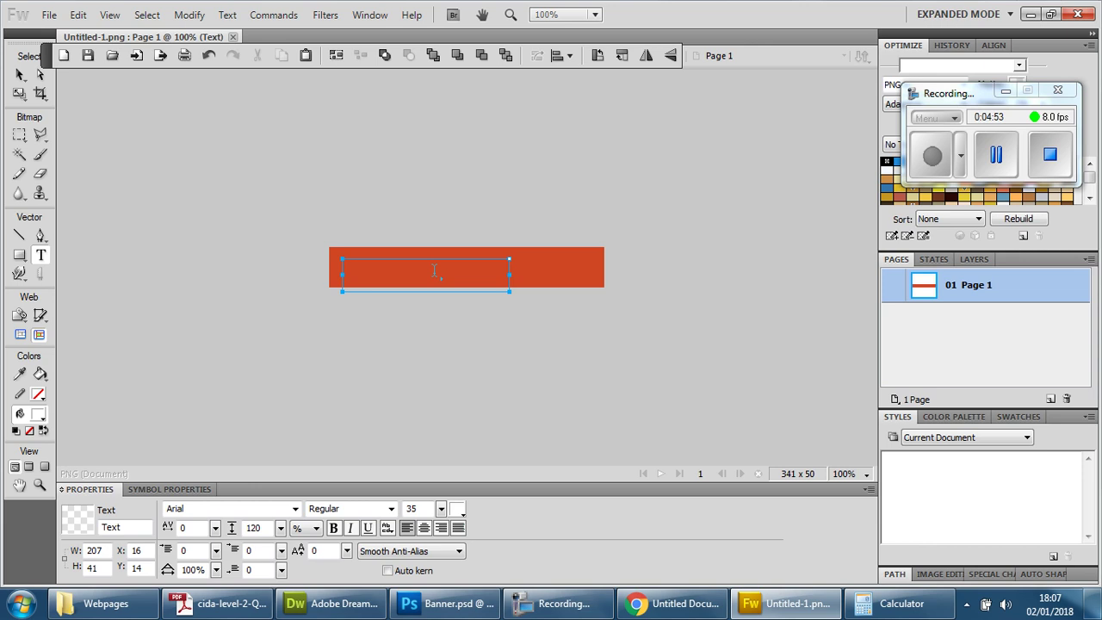
{"action": "type", "text": "Home ["}
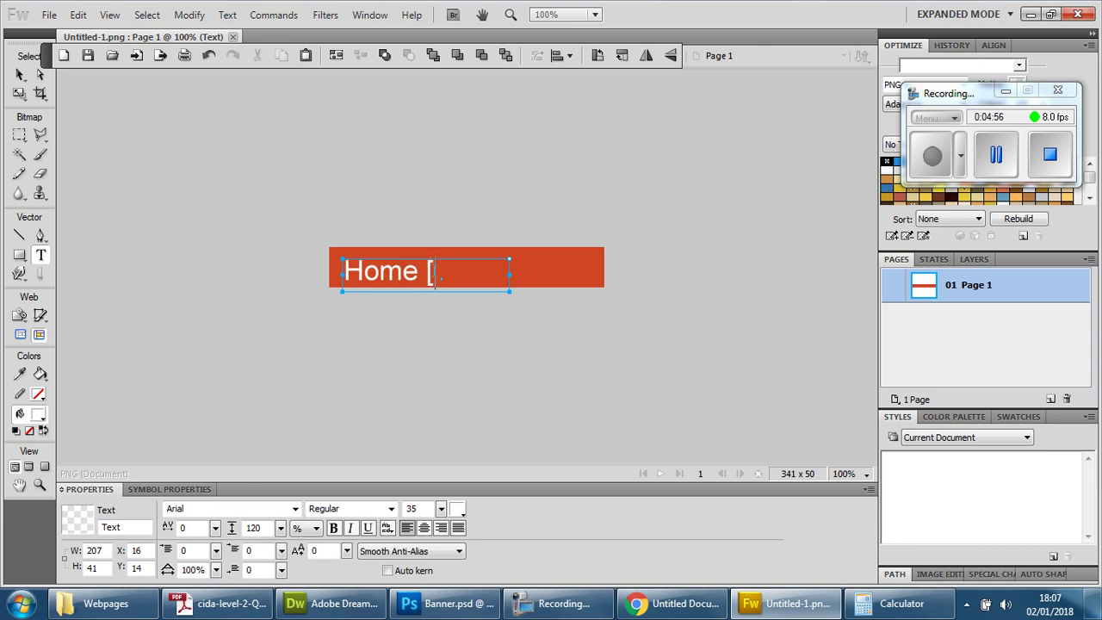
{"action": "type", "text": "age"}
{"action": "key", "text": "BackSpace"}
{"action": "key", "text": "BackSpace"}
{"action": "key", "text": "BackSpace"}
{"action": "key", "text": "BackSpace"}
{"action": "type", "text": "Page"}
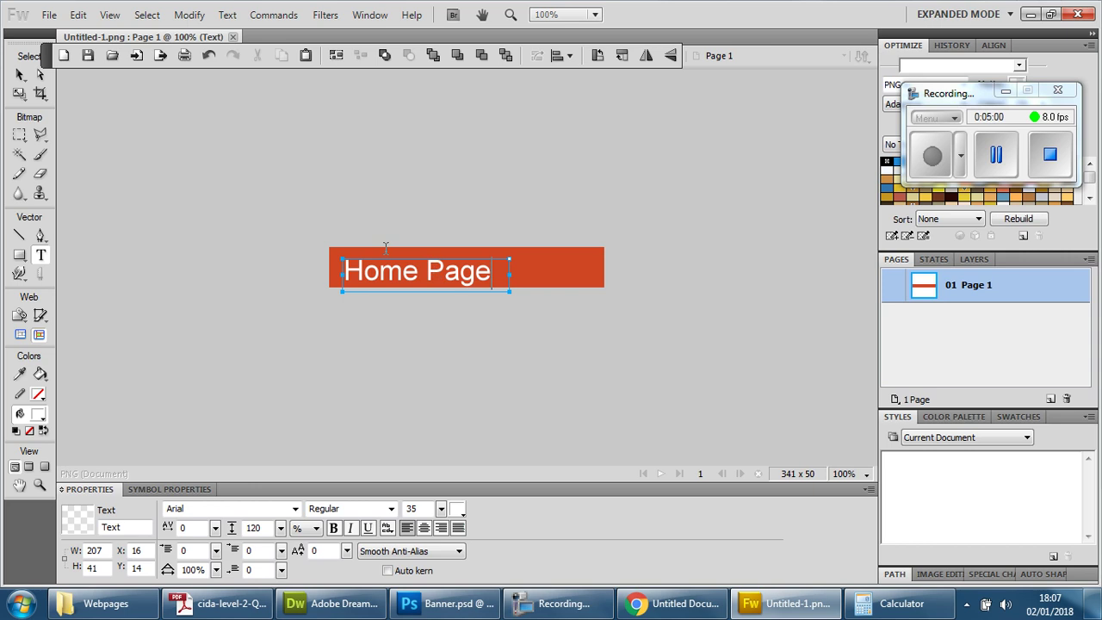
Move the "Home Page" text near the left edge of the canvas, at about X 4, Y 9
{"action": "left_click", "coordinate": [20, 76]}
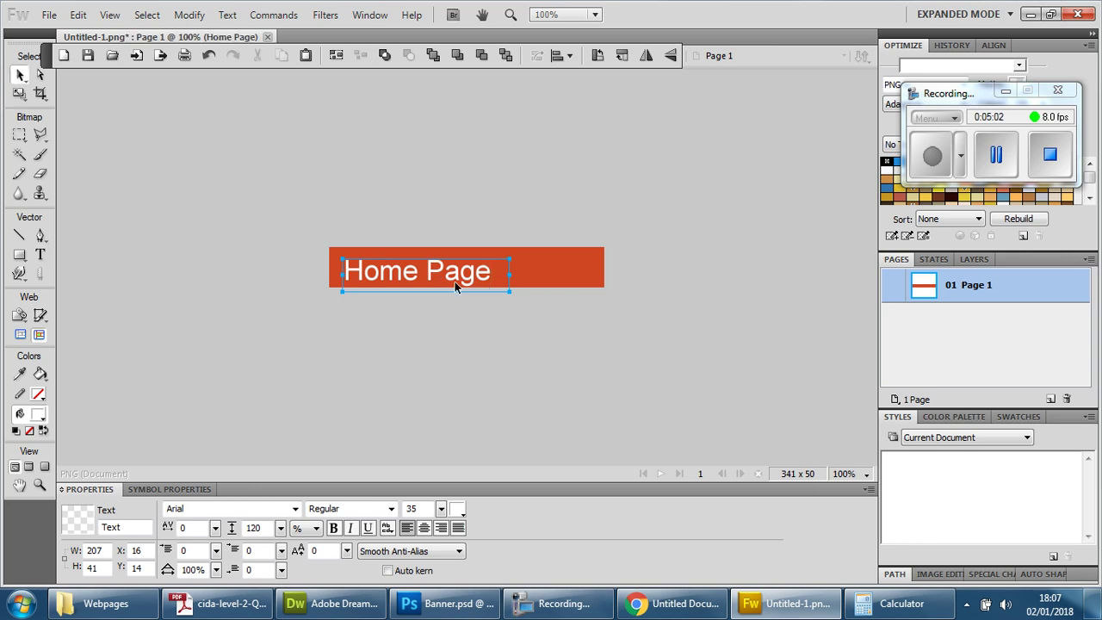
{"action": "left_click_drag", "start_coordinate": [450, 272], "coordinate": [445, 278]}
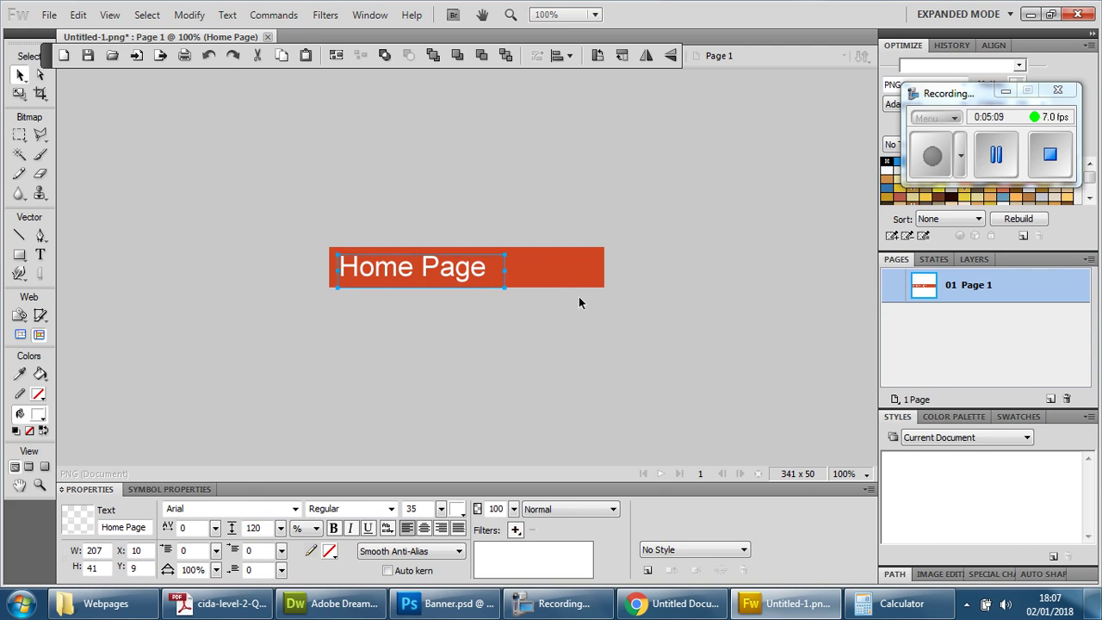
{"action": "left_click", "coordinate": [581, 322]}
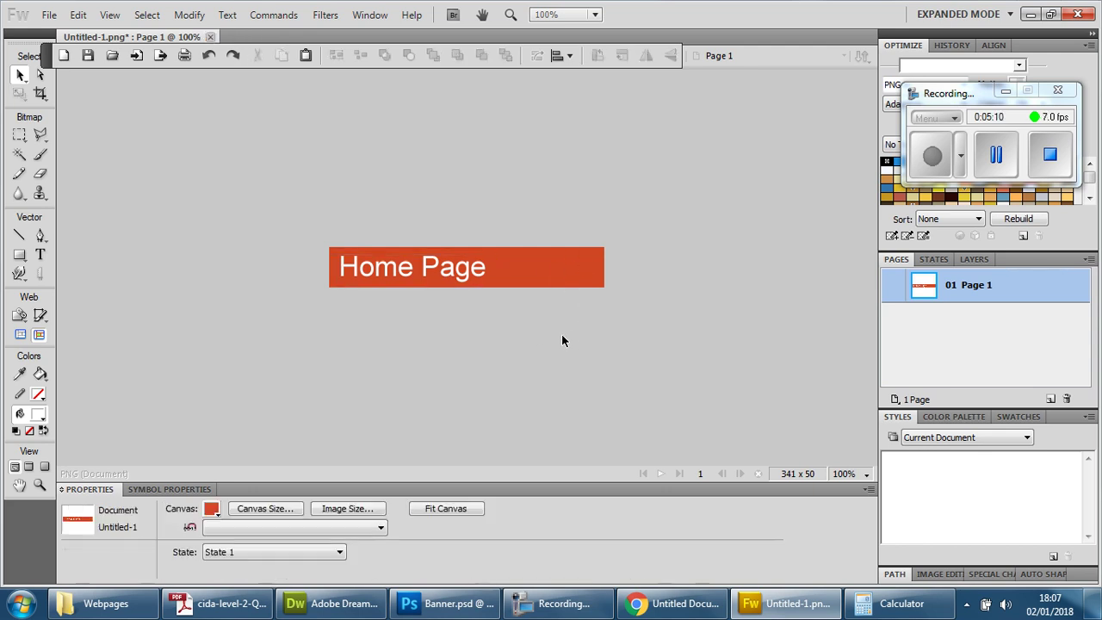
{"action": "left_click", "coordinate": [414, 267]}
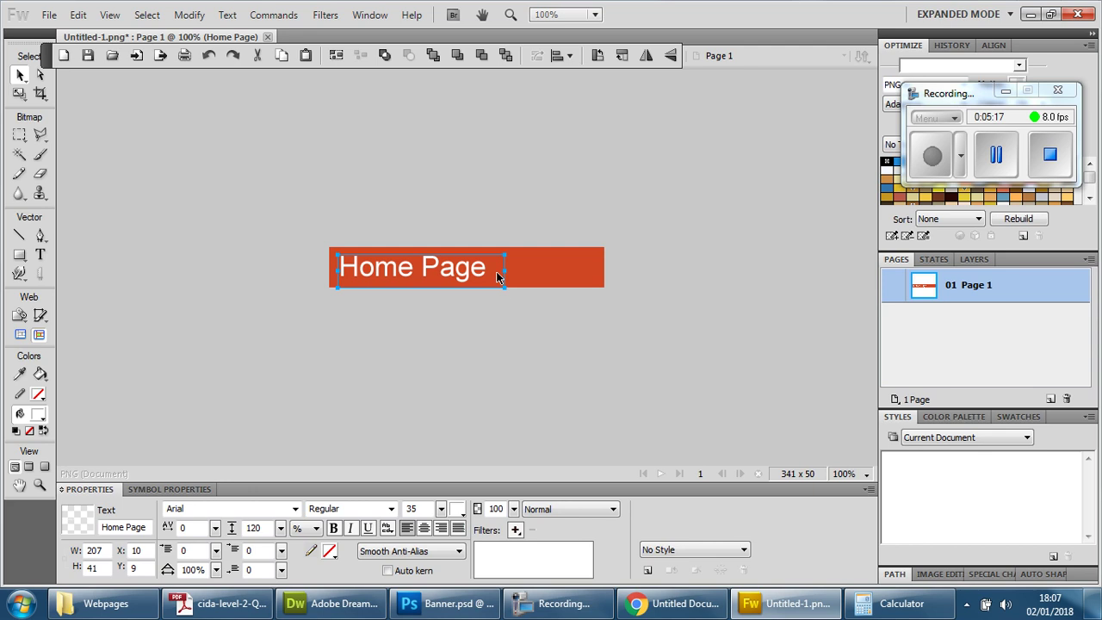
{"action": "left_click_drag", "start_coordinate": [429, 270], "coordinate": [435, 266]}
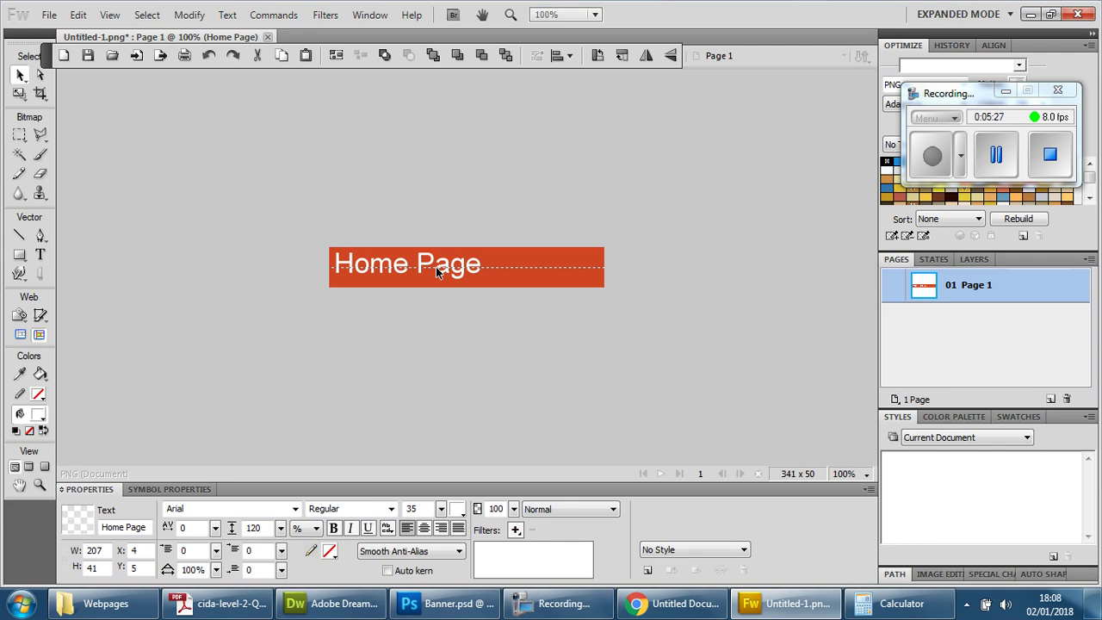
{"action": "left_click_drag", "start_coordinate": [435, 269], "coordinate": [437, 274]}
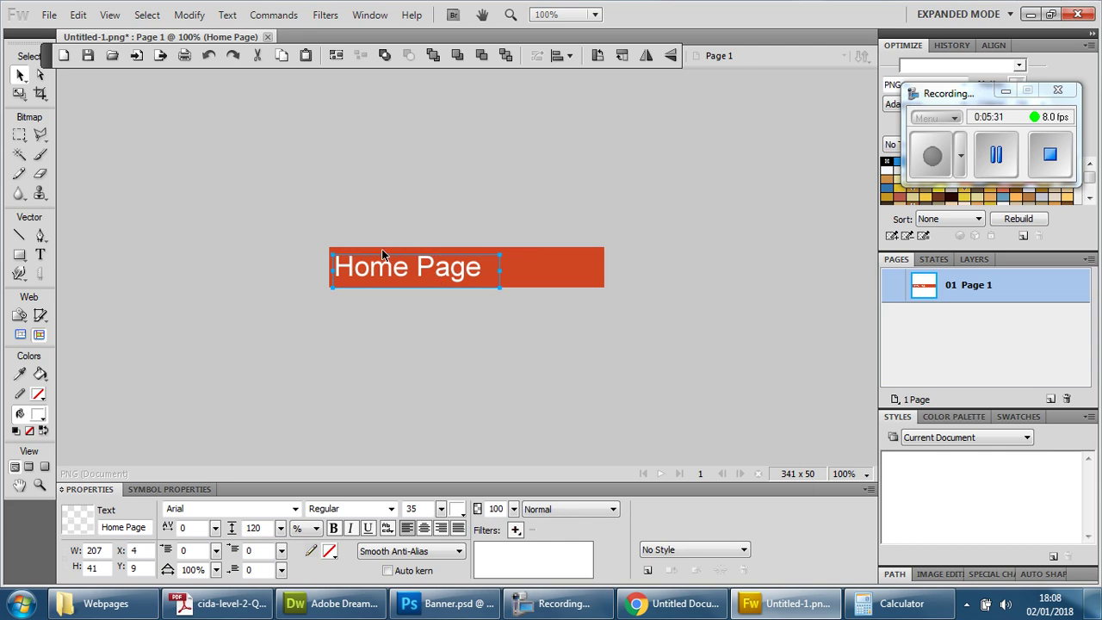
{"action": "left_click", "coordinate": [382, 245]}
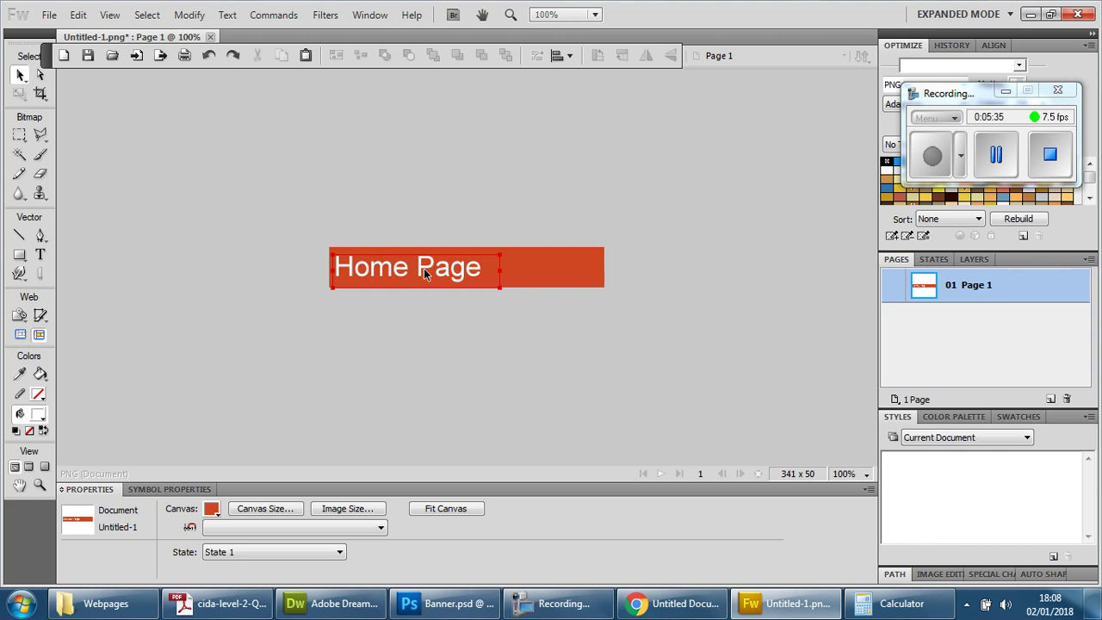
Check the empty navigation row in the Dreamweaver template and return to the button in Fireworks
{"action": "left_click", "coordinate": [334, 603]}
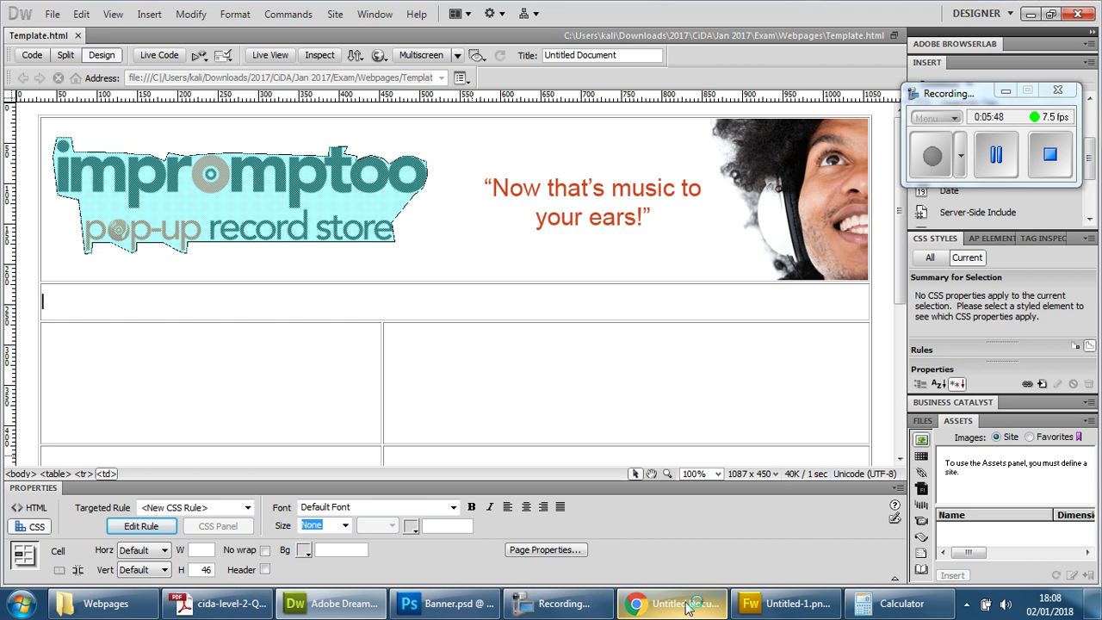
{"action": "left_click", "coordinate": [785, 603]}
{"action": "left_click", "coordinate": [434, 277]}
{"action": "left_click", "coordinate": [546, 346]}
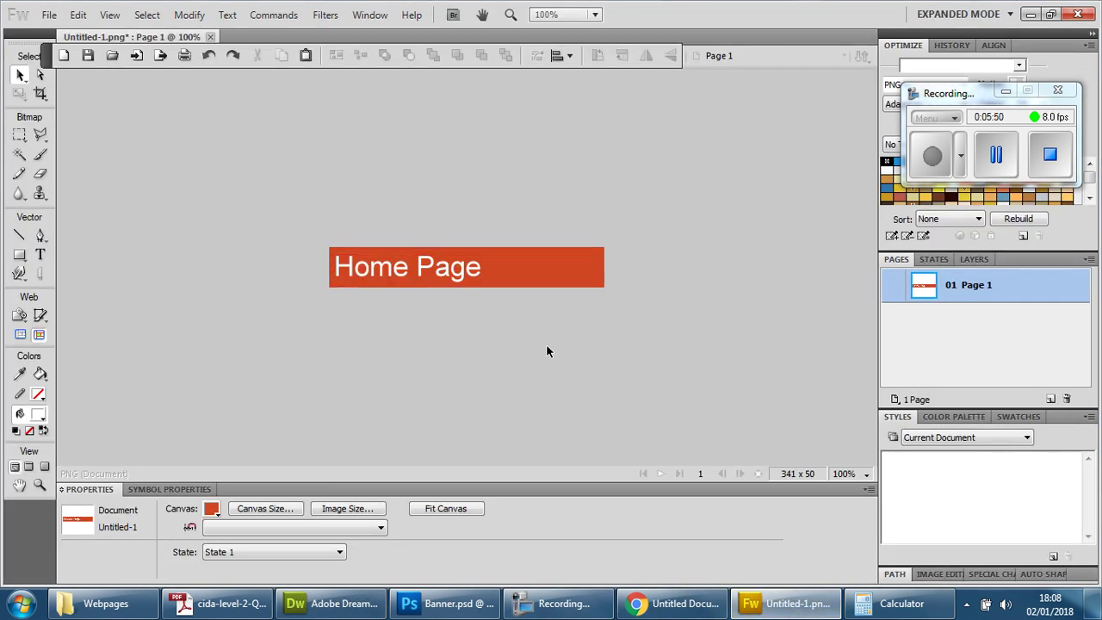
{"action": "left_click", "coordinate": [49, 15]}
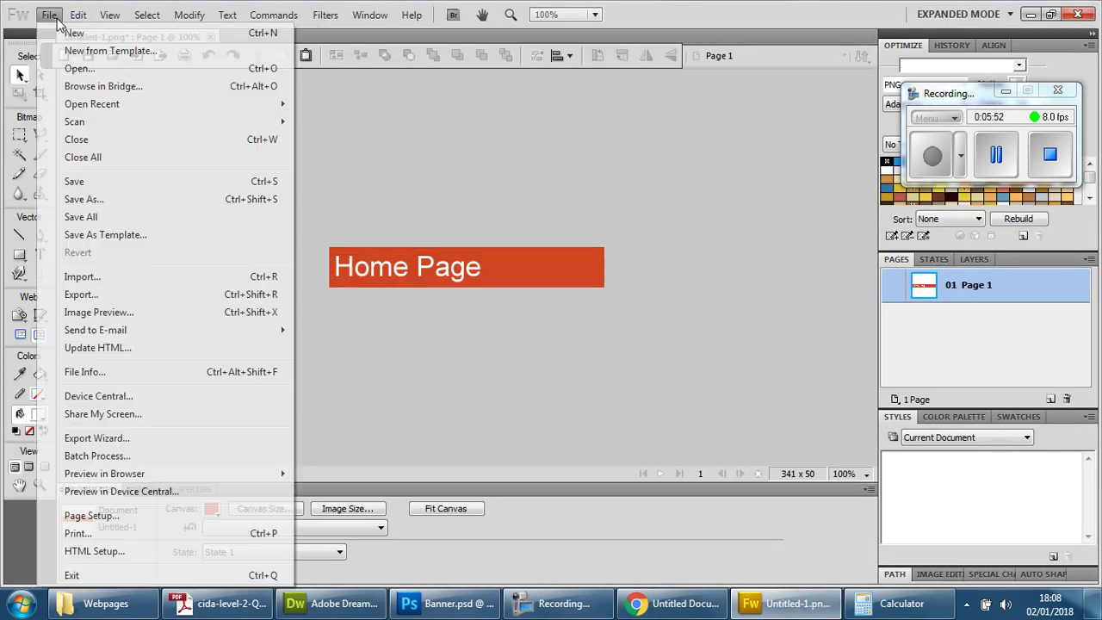
{"action": "left_click", "coordinate": [84, 70]}
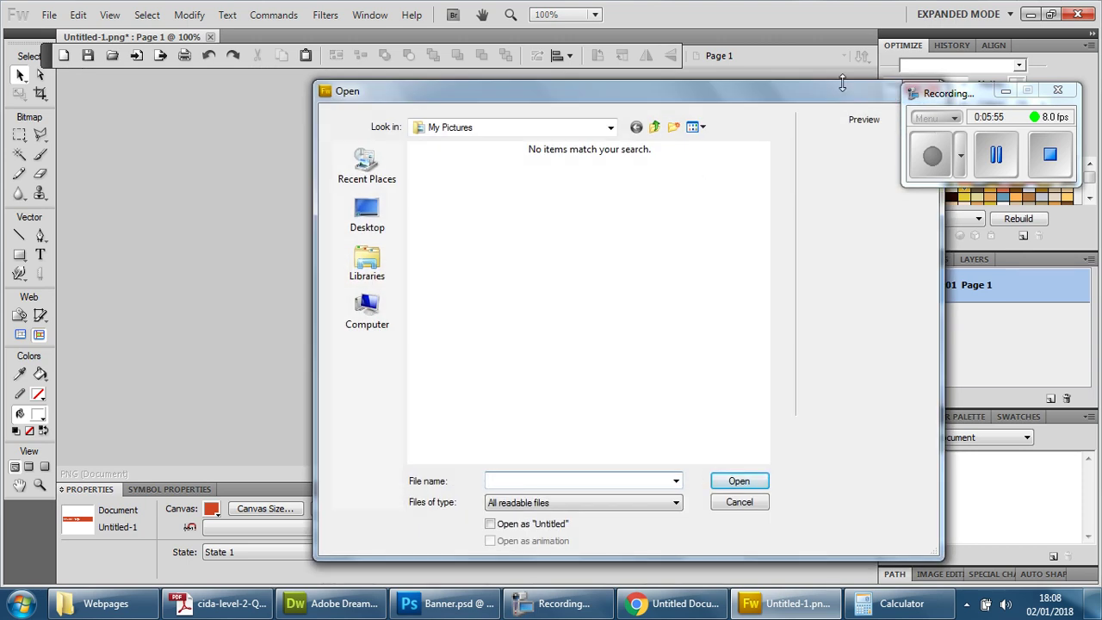
{"action": "left_click_drag", "start_coordinate": [822, 96], "coordinate": [616, 85]}
{"action": "left_click", "coordinate": [702, 77]}
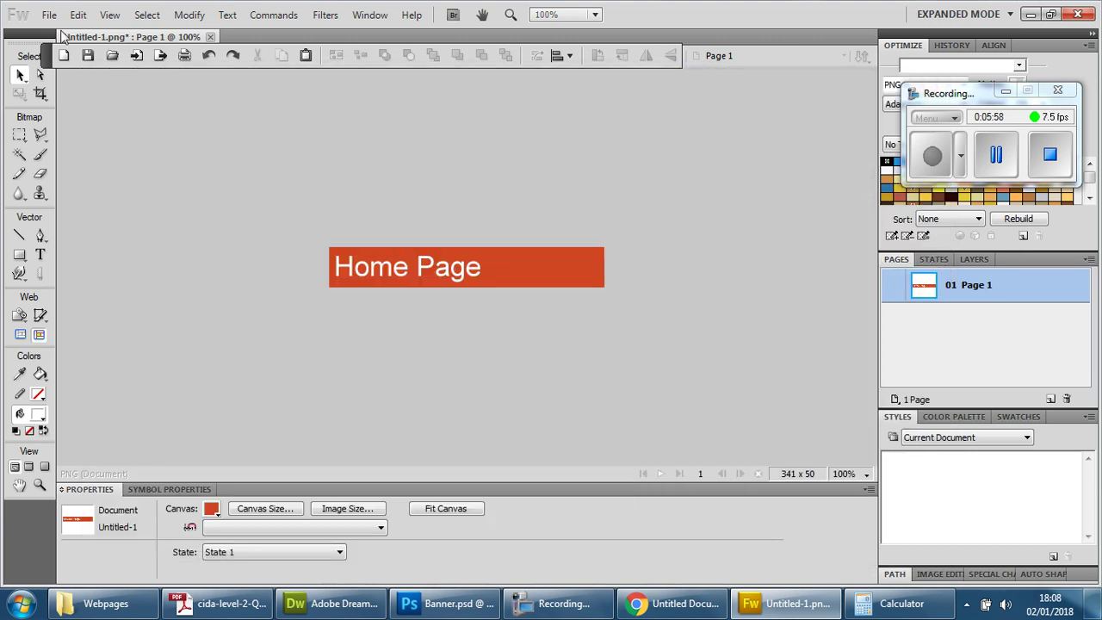
{"action": "left_click", "coordinate": [49, 14]}
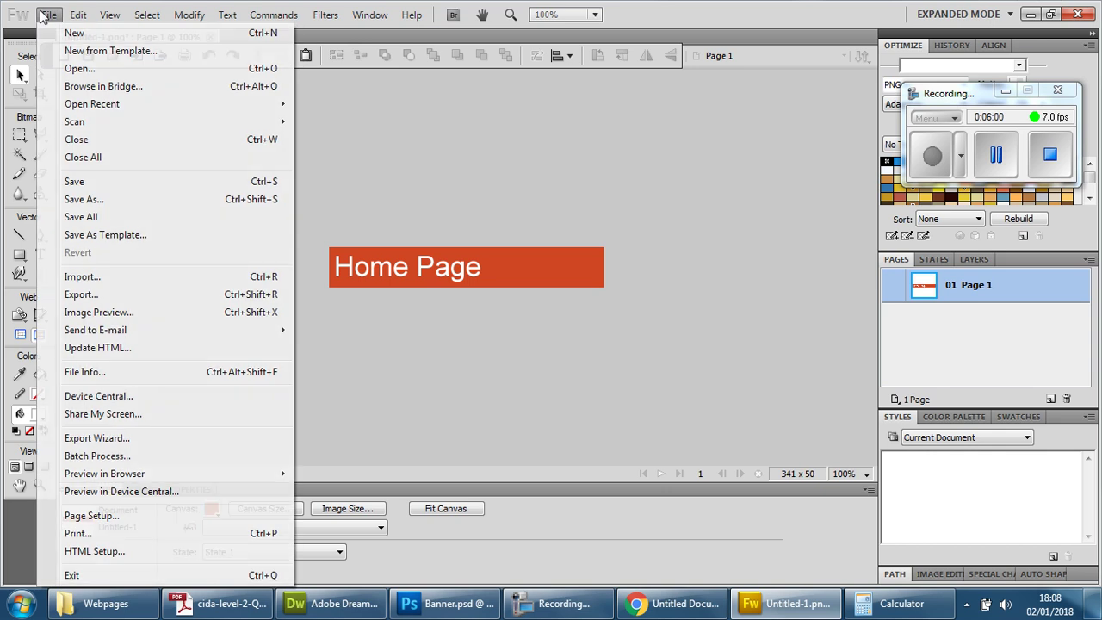
{"action": "mouse_move", "coordinate": [78, 15]}
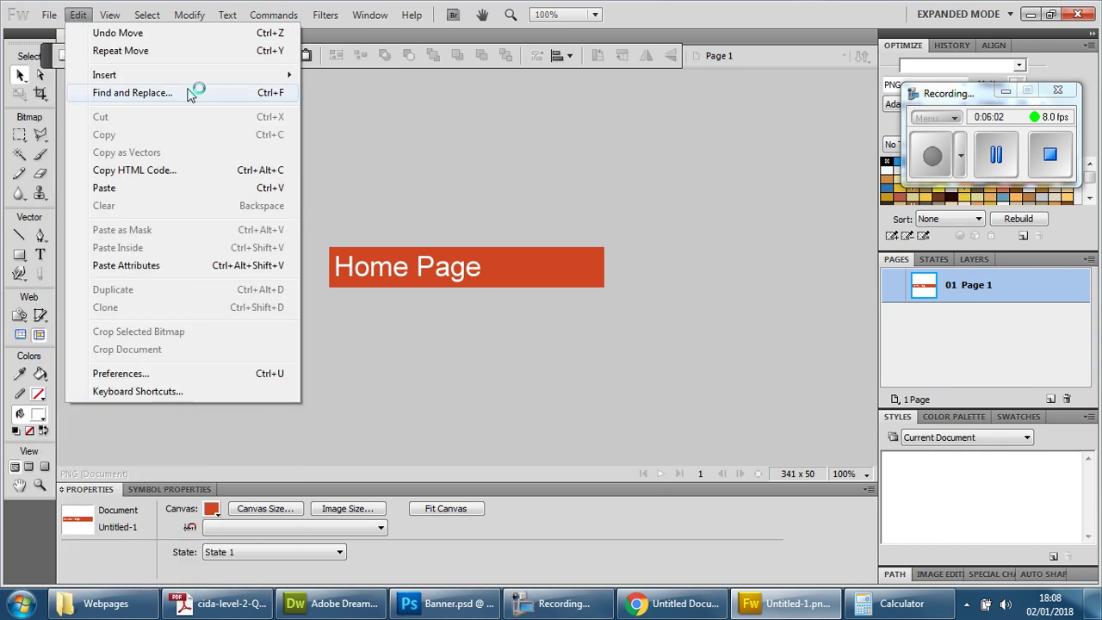
{"action": "mouse_move", "coordinate": [190, 78]}
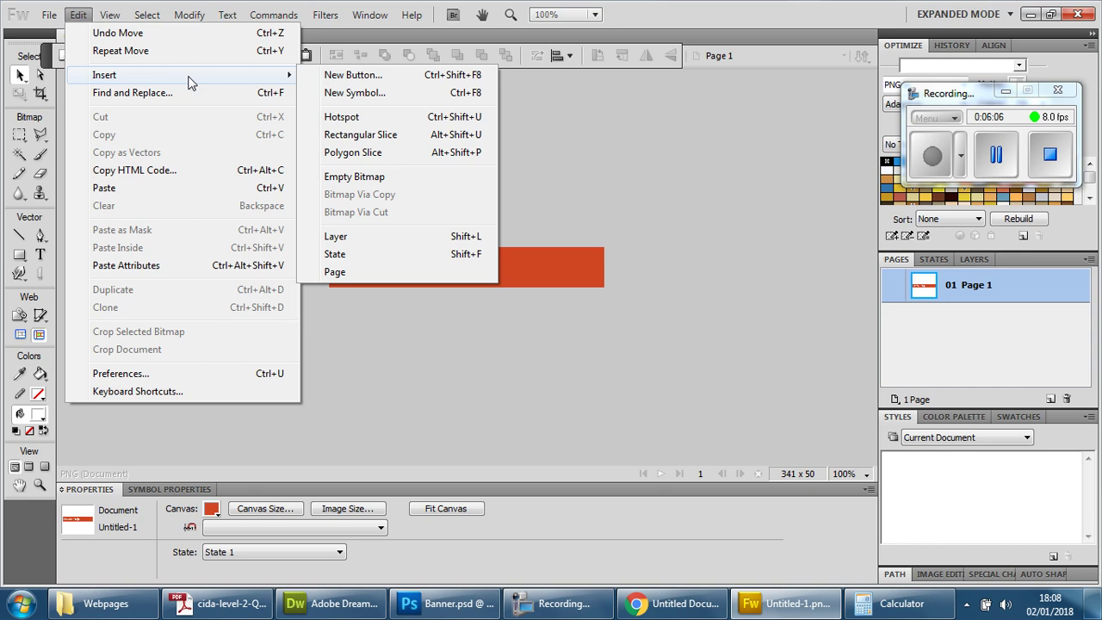
Open the HOME_ICON PNG from the Assets Images folder, under 2017 and CiDA in Downloads
{"action": "left_click", "coordinate": [69, 69]}
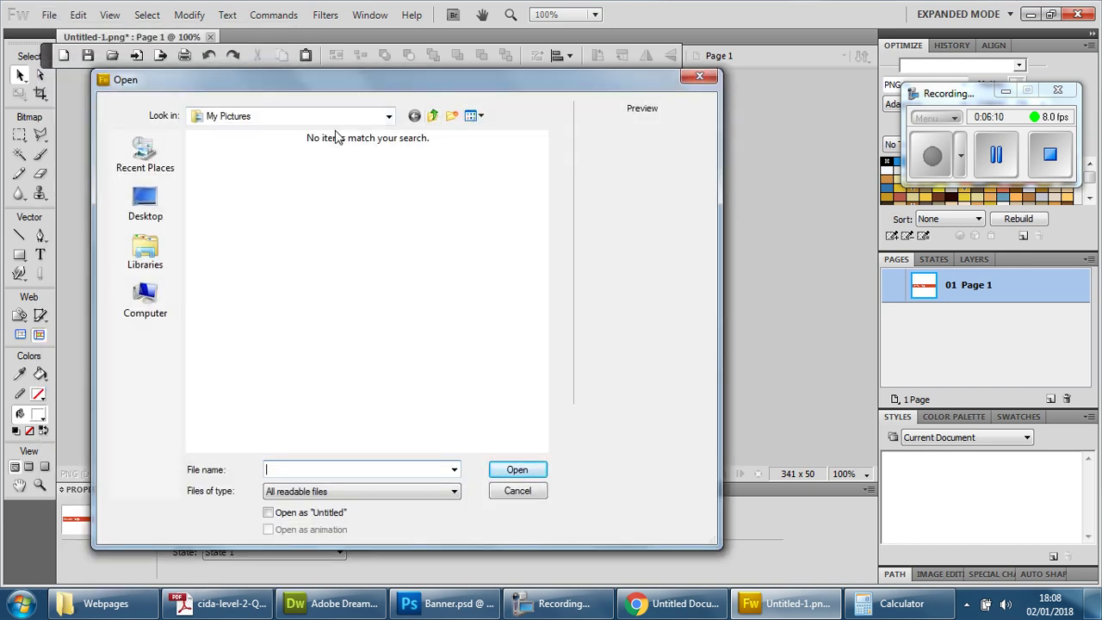
{"action": "left_click", "coordinate": [388, 116]}
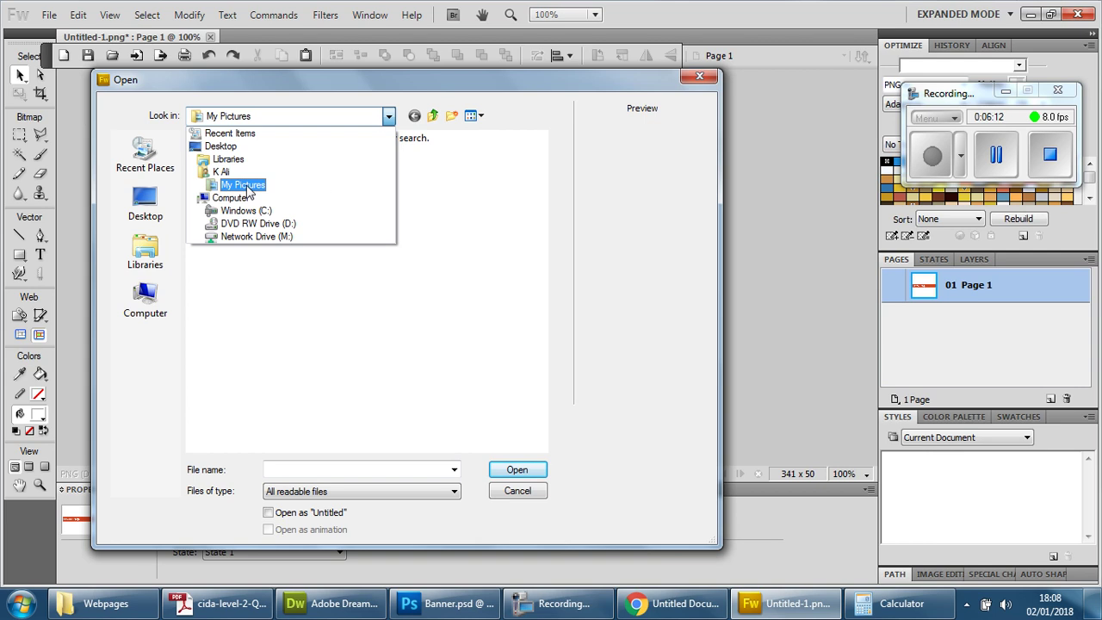
{"action": "left_click", "coordinate": [222, 173]}
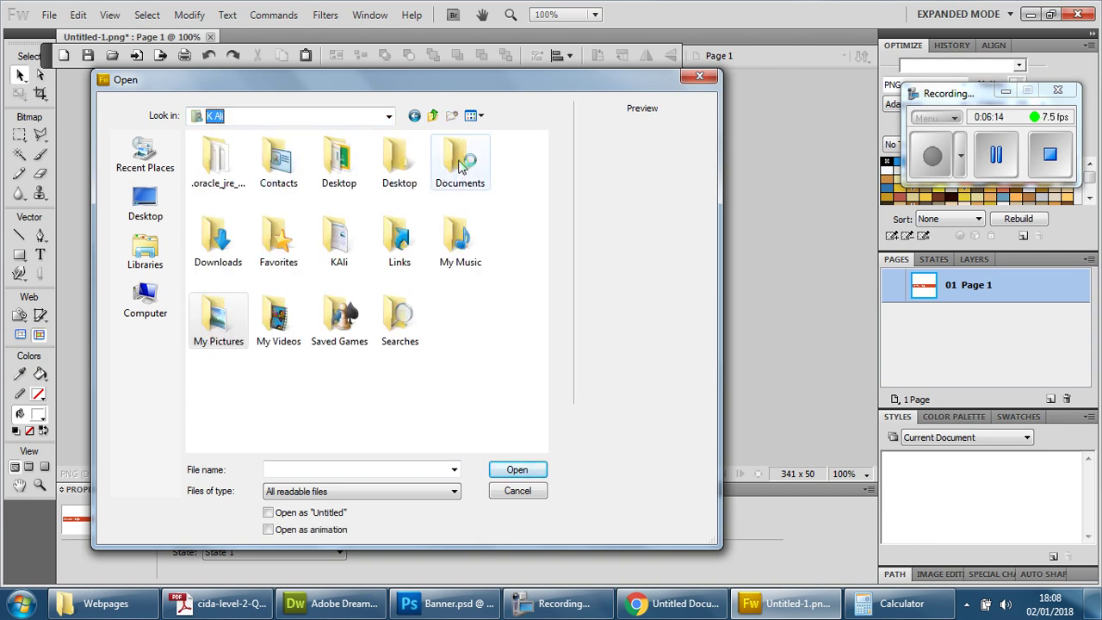
{"action": "double_click", "coordinate": [218, 242]}
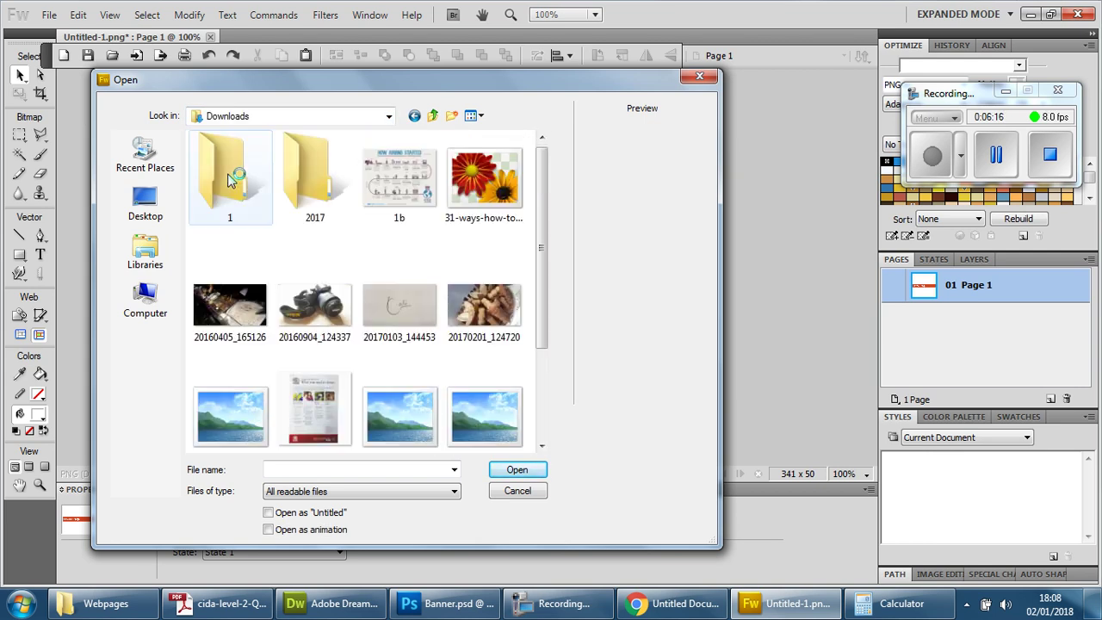
{"action": "double_click", "coordinate": [315, 172]}
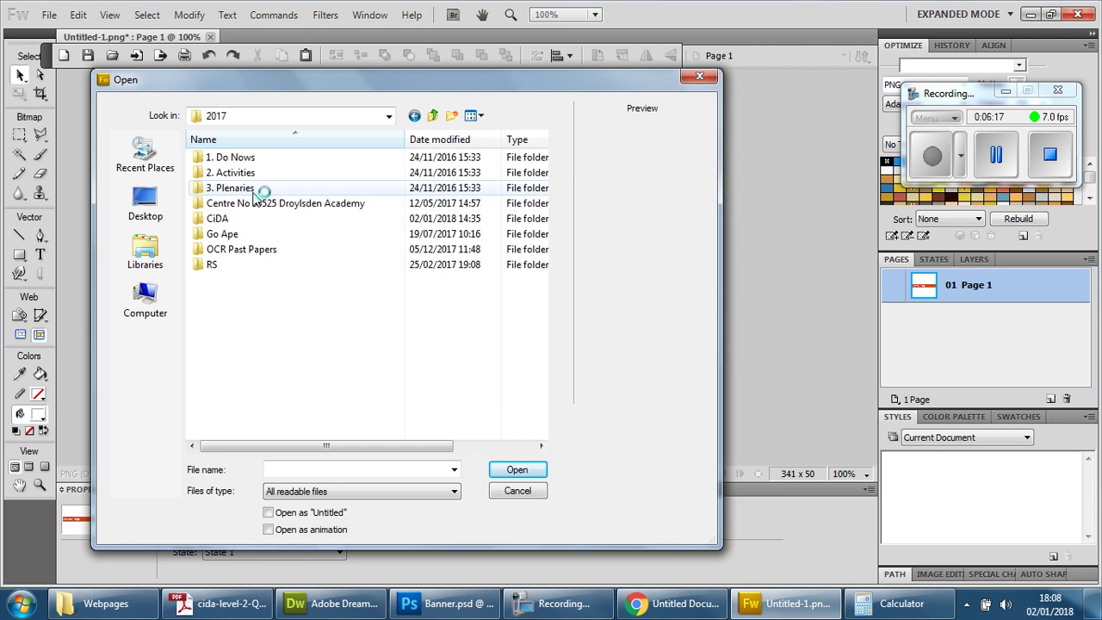
{"action": "double_click", "coordinate": [226, 217]}
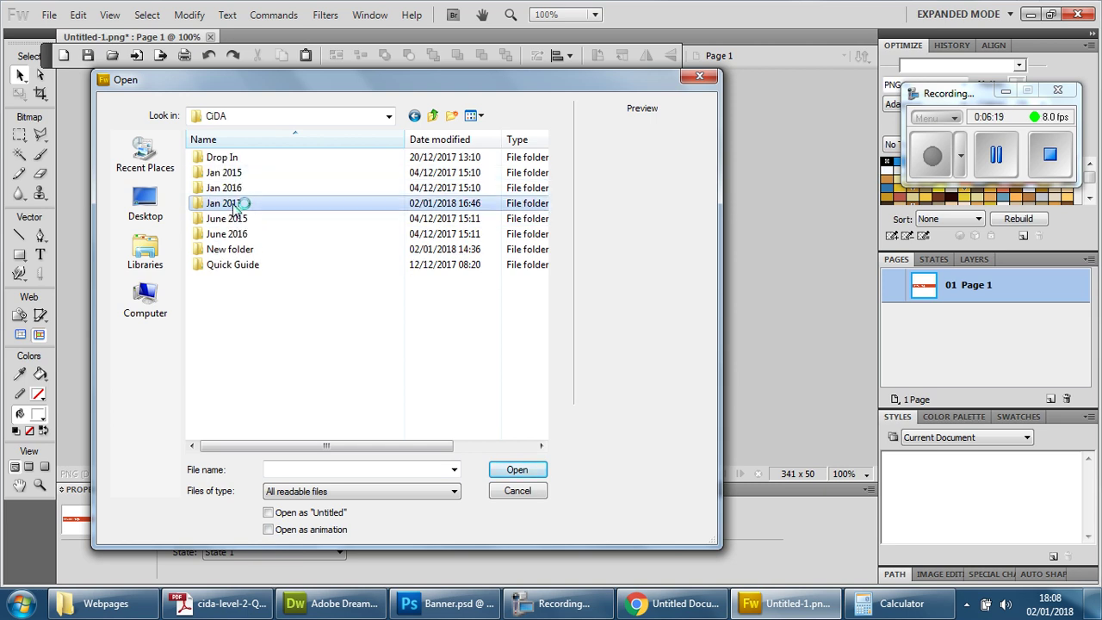
{"action": "double_click", "coordinate": [234, 205]}
{"action": "double_click", "coordinate": [241, 159]}
{"action": "double_click", "coordinate": [256, 158]}
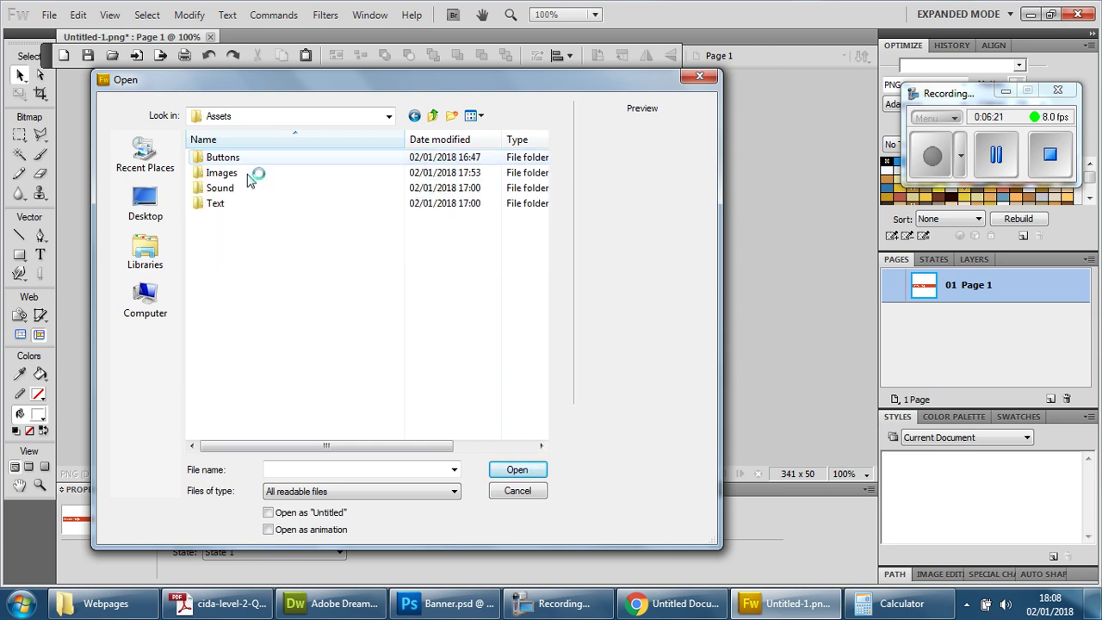
{"action": "double_click", "coordinate": [245, 174]}
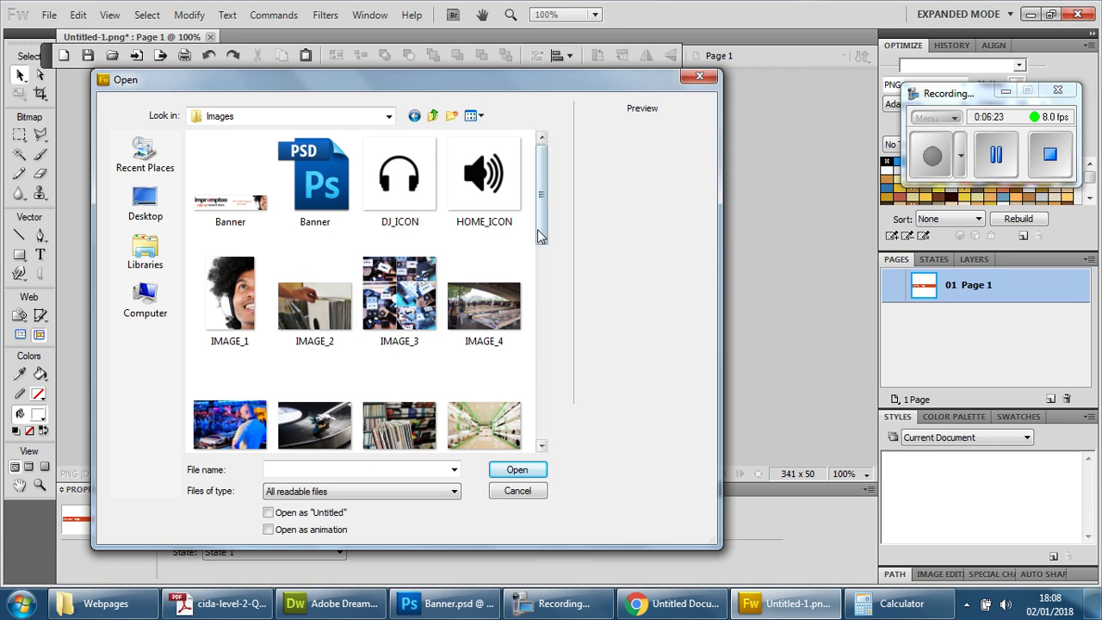
{"action": "left_click", "coordinate": [508, 192]}
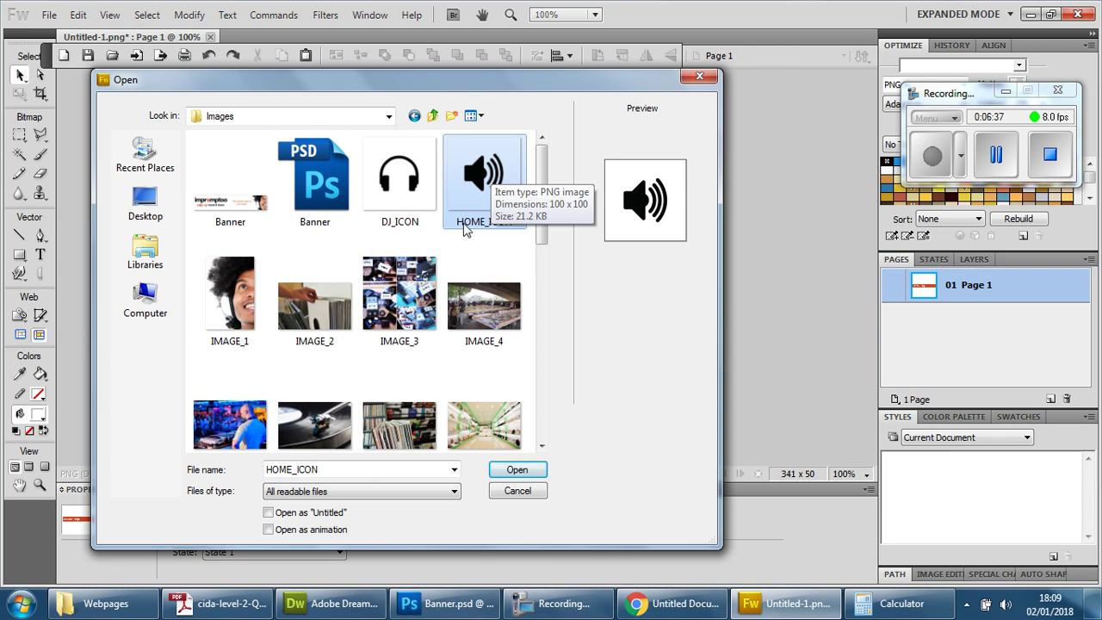
{"action": "left_click", "coordinate": [516, 470]}
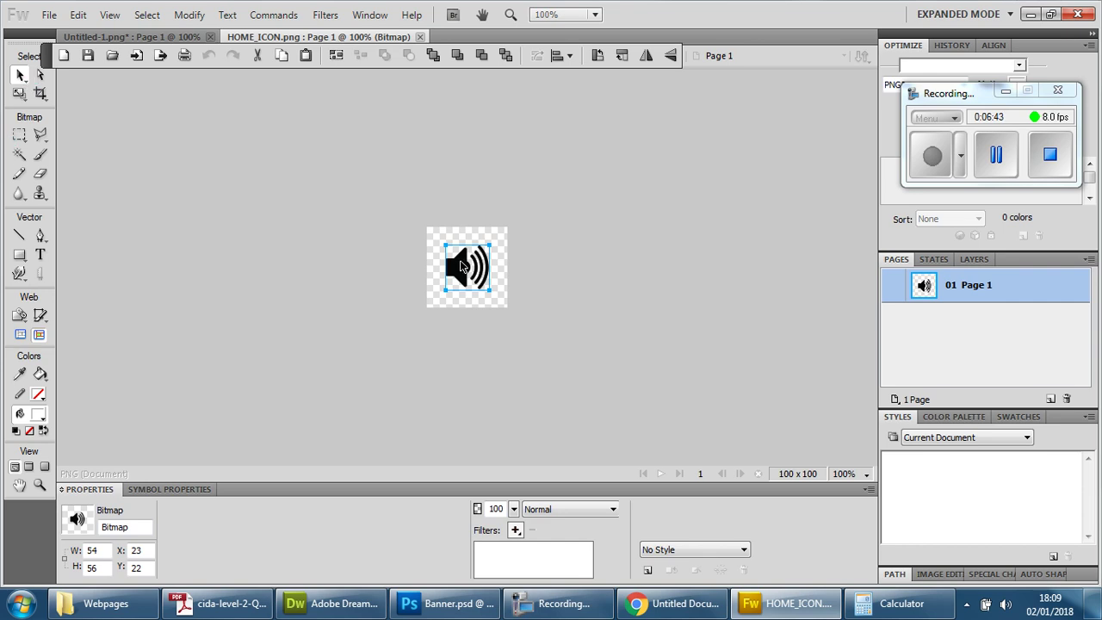
Copy the speaker icon onto the button beside the "Home Page" text and scale it to about 37 by 39 pixels
{"action": "left_click_drag", "start_coordinate": [469, 269], "coordinate": [539, 261]}
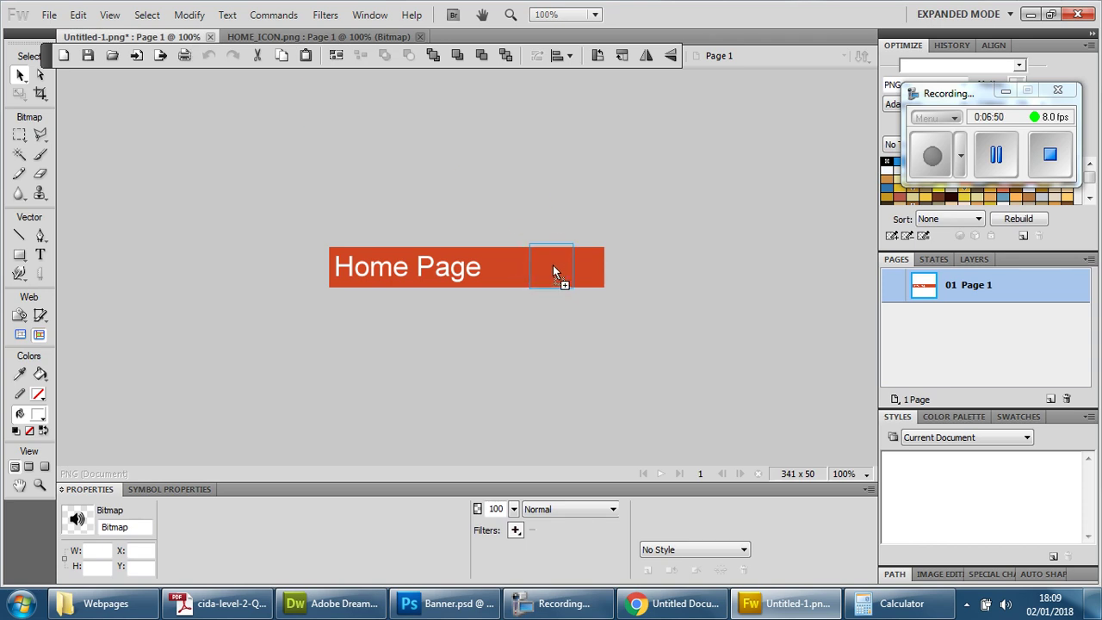
{"action": "left_click_drag", "start_coordinate": [582, 307], "coordinate": [580, 306]}
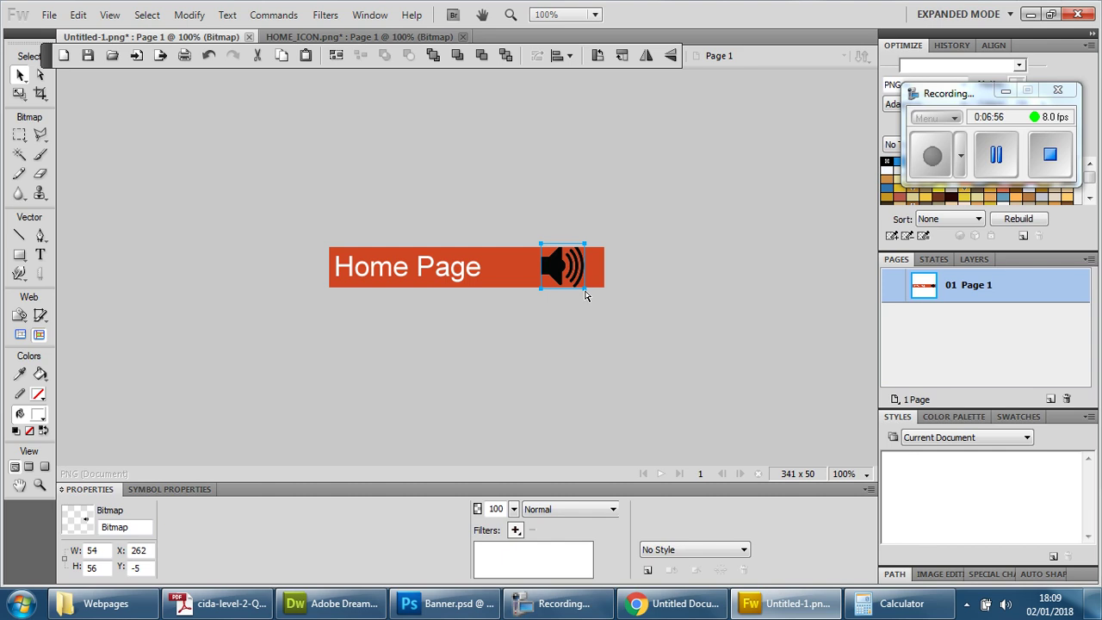
{"action": "left_click_drag", "start_coordinate": [584, 290], "coordinate": [556, 268]}
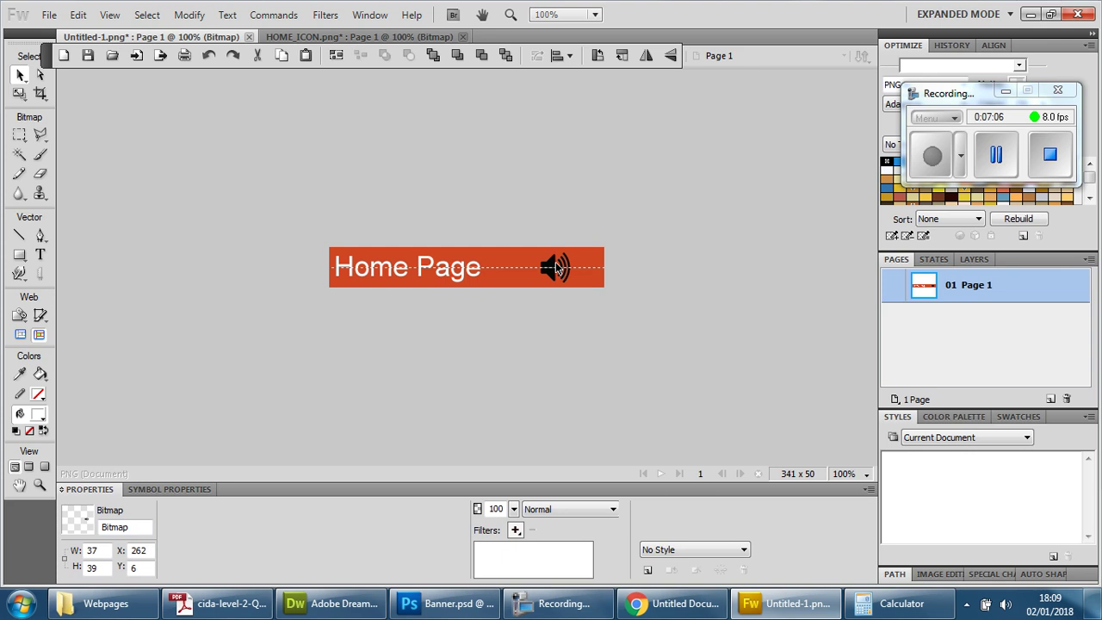
Centre the text and icon on the button, with "Home Page" at about X 48, Y 9 and the icon at about X 255, Y 6
{"action": "left_click", "coordinate": [523, 313]}
{"action": "left_click_drag", "start_coordinate": [443, 264], "coordinate": [465, 271]}
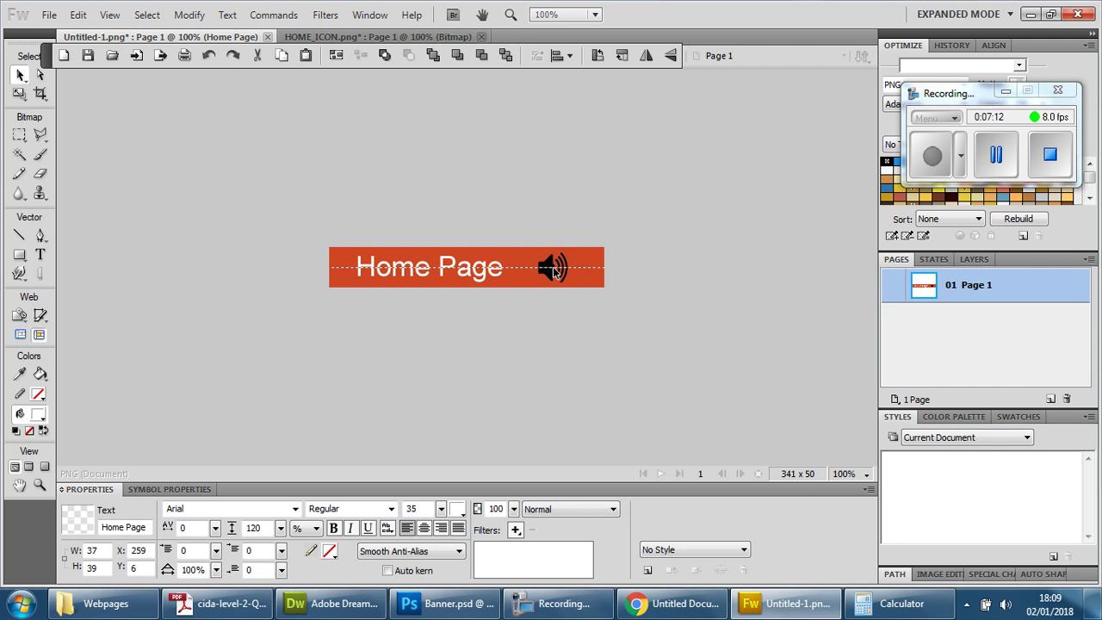
{"action": "key", "text": "ctrl+alt+shift+z"}
{"action": "key", "text": "shift+Right"}
{"action": "key", "text": "ctrl+z"}
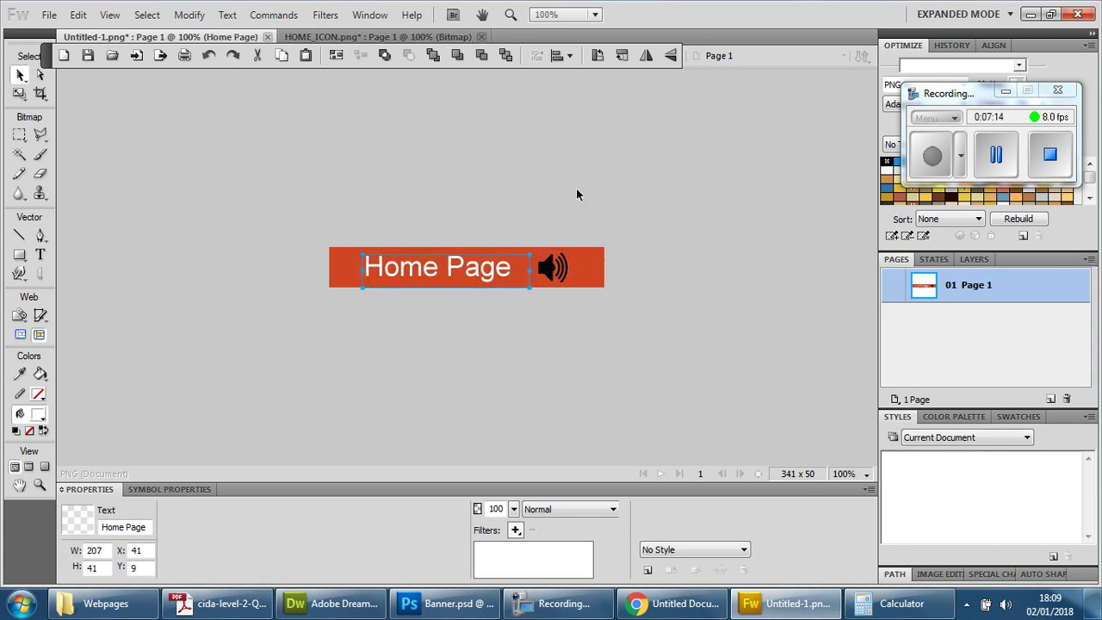
{"action": "left_click", "coordinate": [605, 297]}
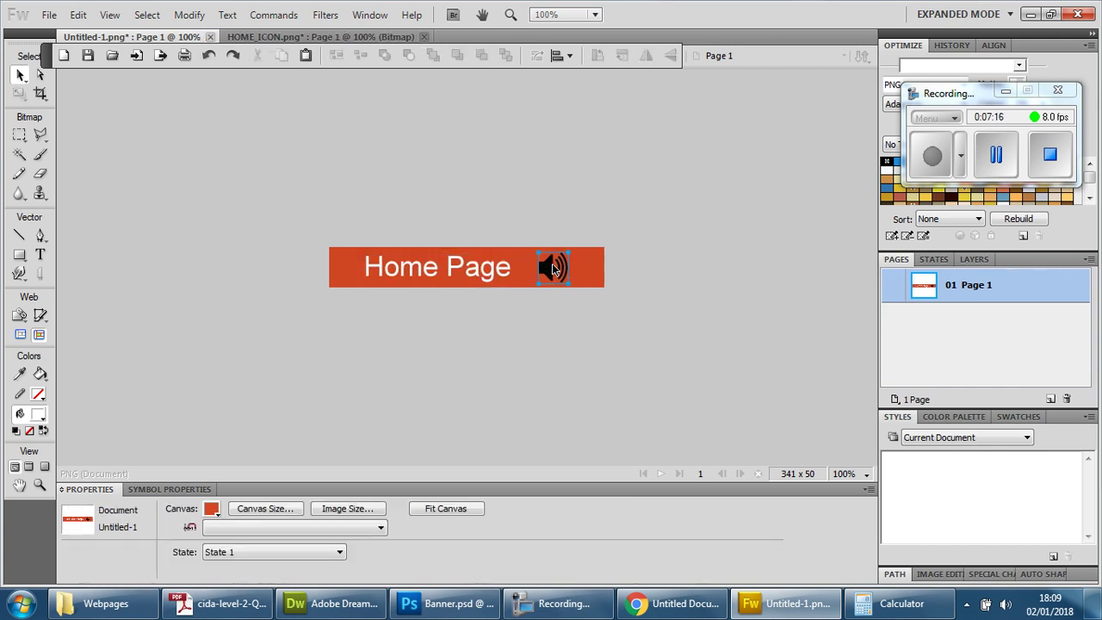
{"action": "left_click_drag", "start_coordinate": [475, 270], "coordinate": [480, 273]}
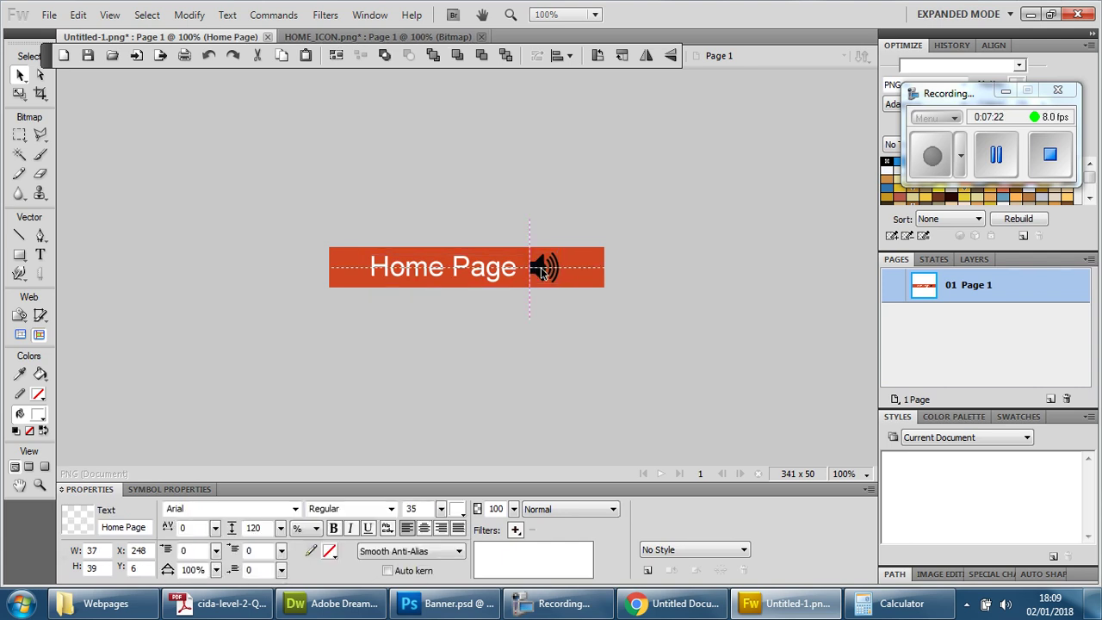
{"action": "left_click", "coordinate": [547, 270]}
{"action": "left_click", "coordinate": [631, 355]}
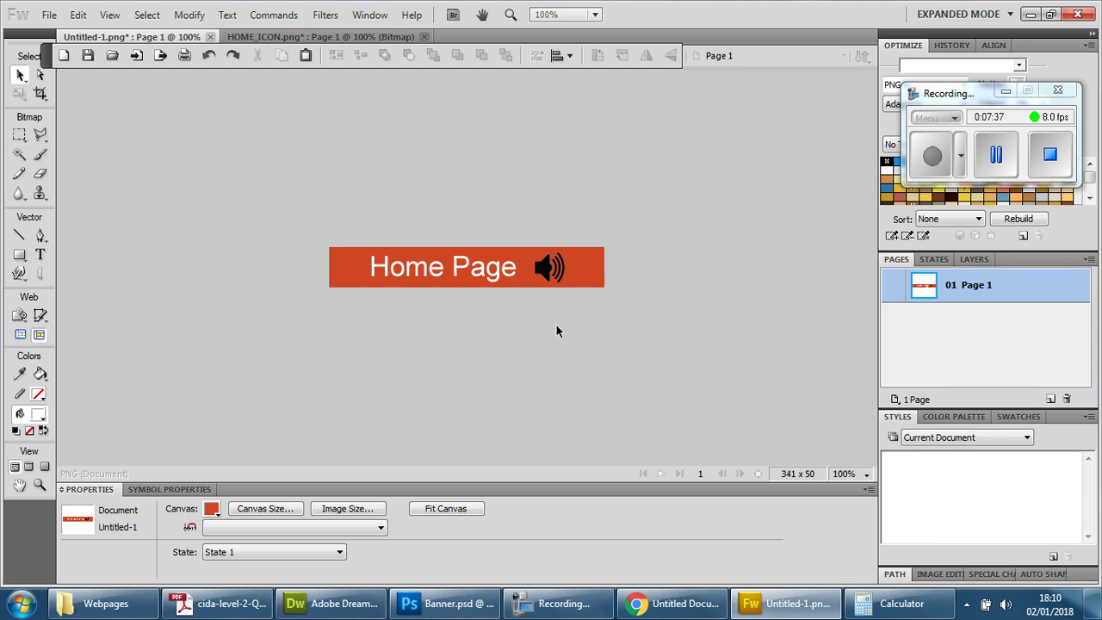
Try to recolour the speaker body of the icon white, using a Magic Wand selection and the Paint Bucket
{"action": "left_click", "coordinate": [857, 475]}
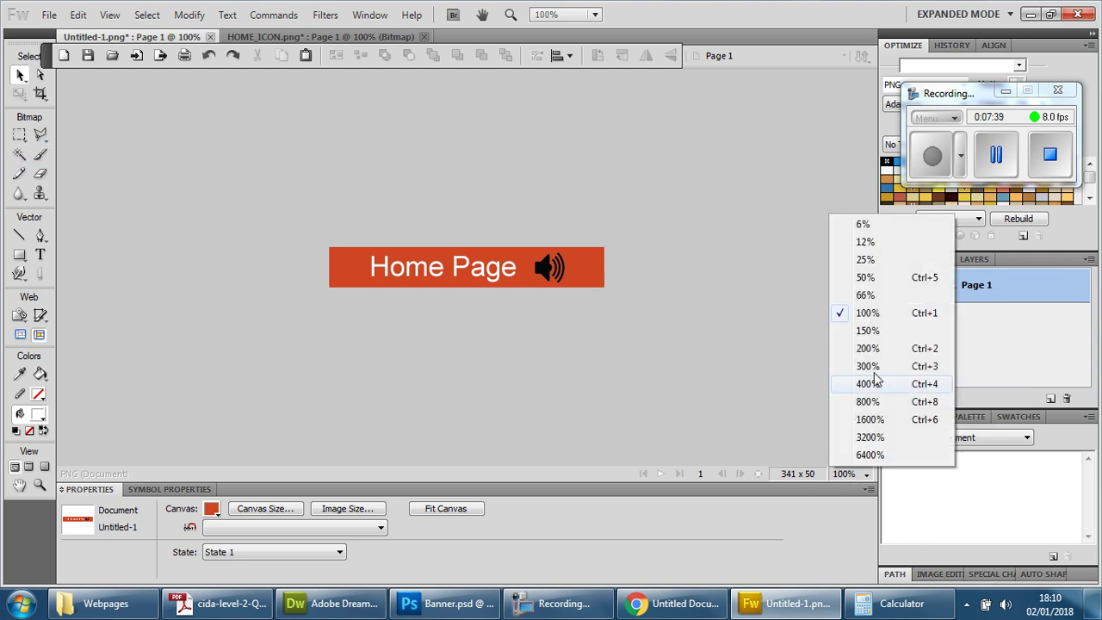
{"action": "left_click", "coordinate": [871, 372]}
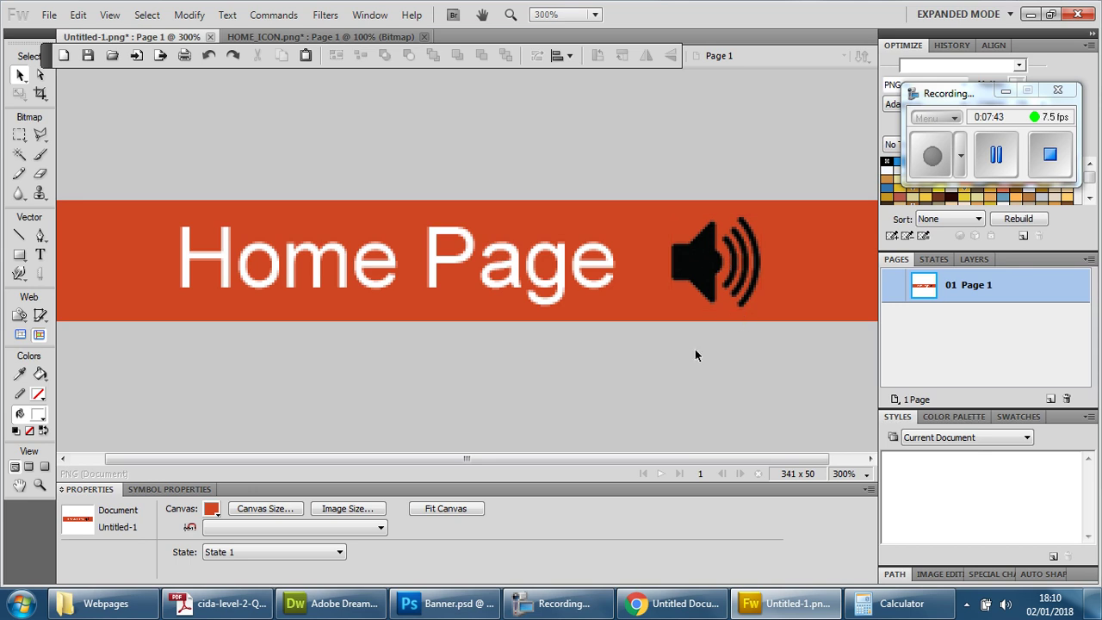
{"action": "left_click", "coordinate": [19, 154]}
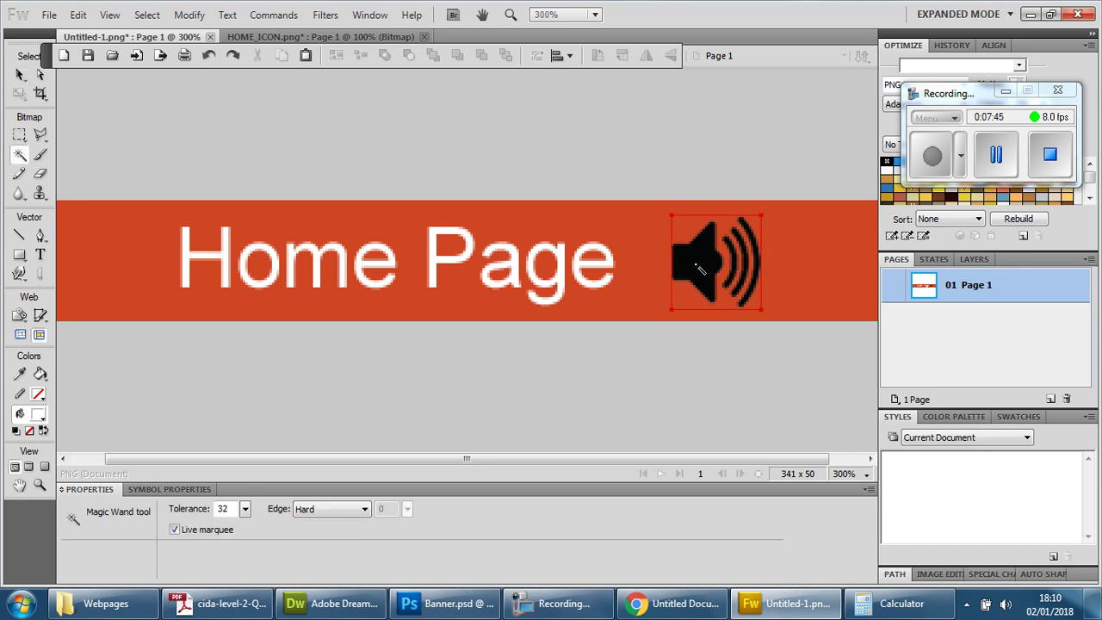
{"action": "left_click", "coordinate": [693, 270]}
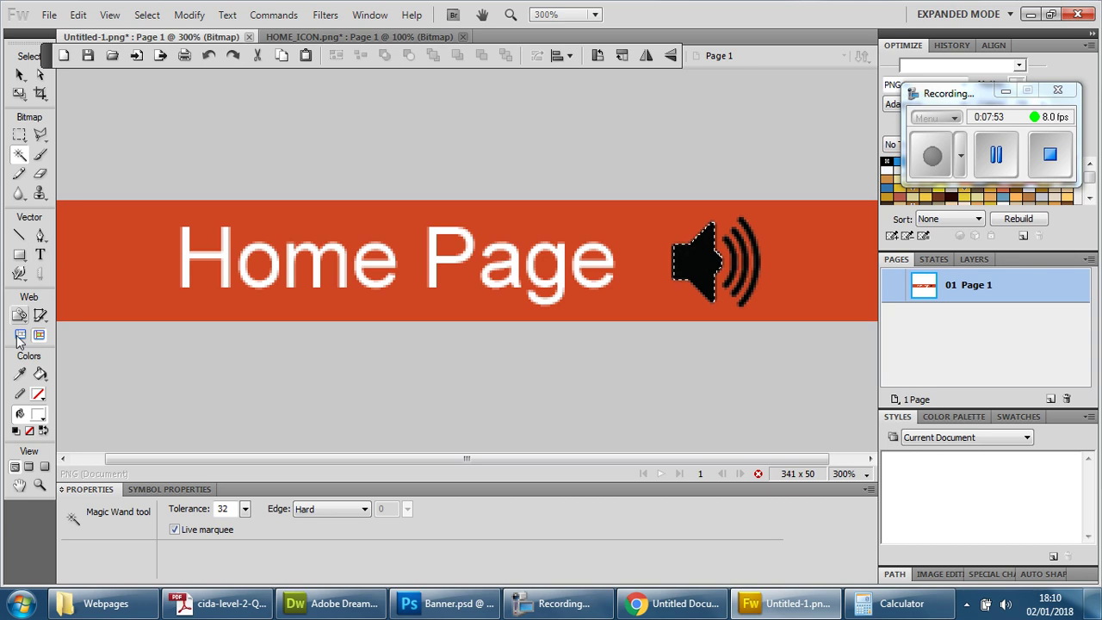
{"action": "left_click", "coordinate": [39, 373]}
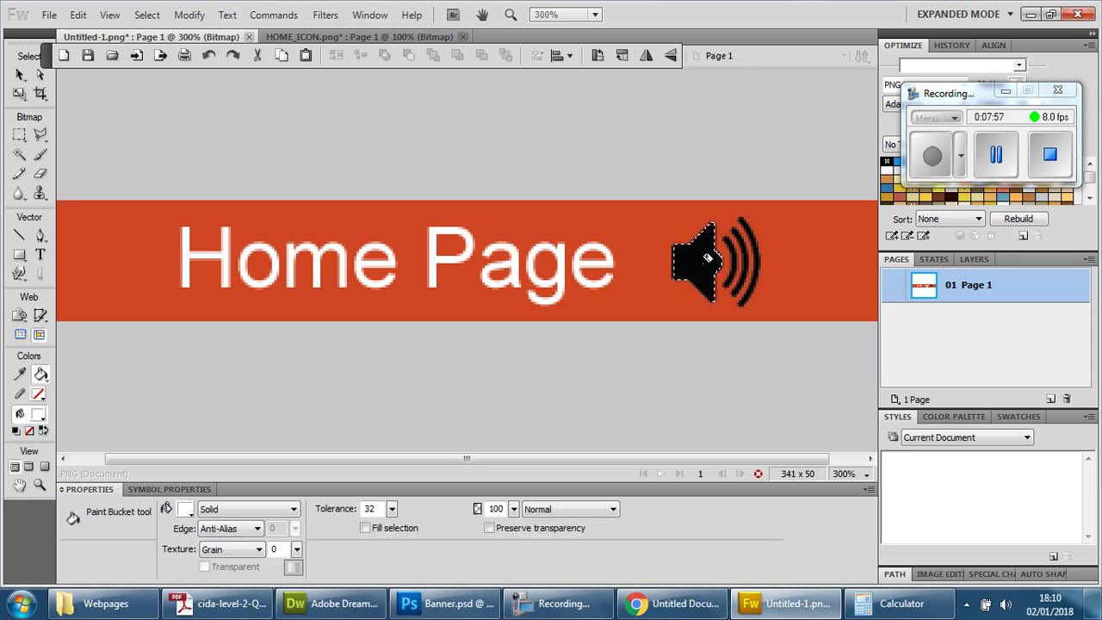
{"action": "left_click", "coordinate": [707, 258]}
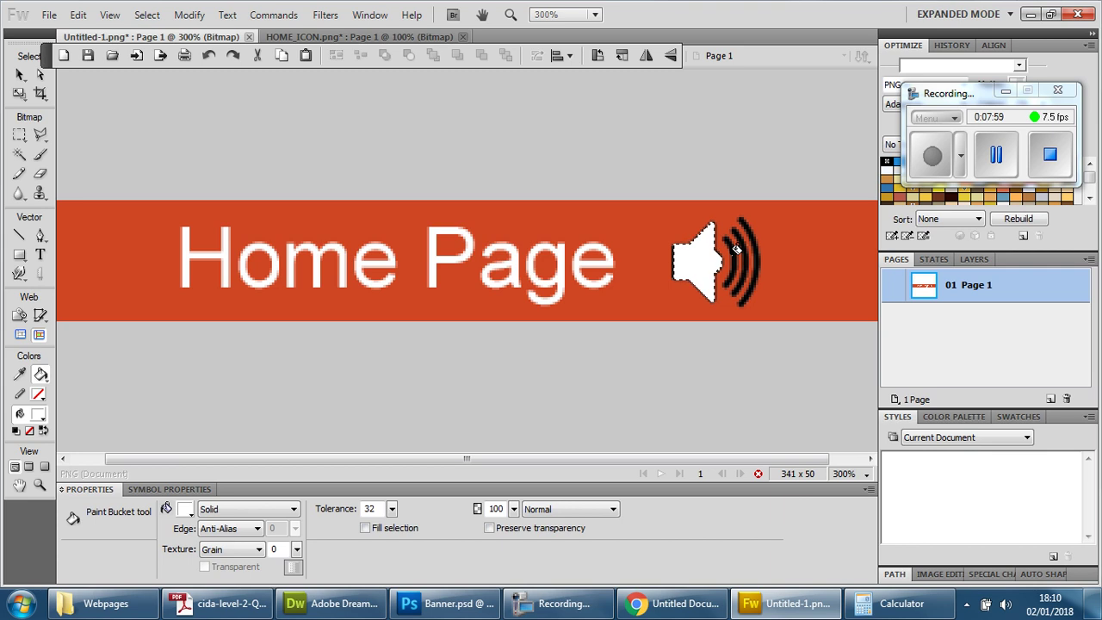
{"action": "left_click", "coordinate": [854, 474]}
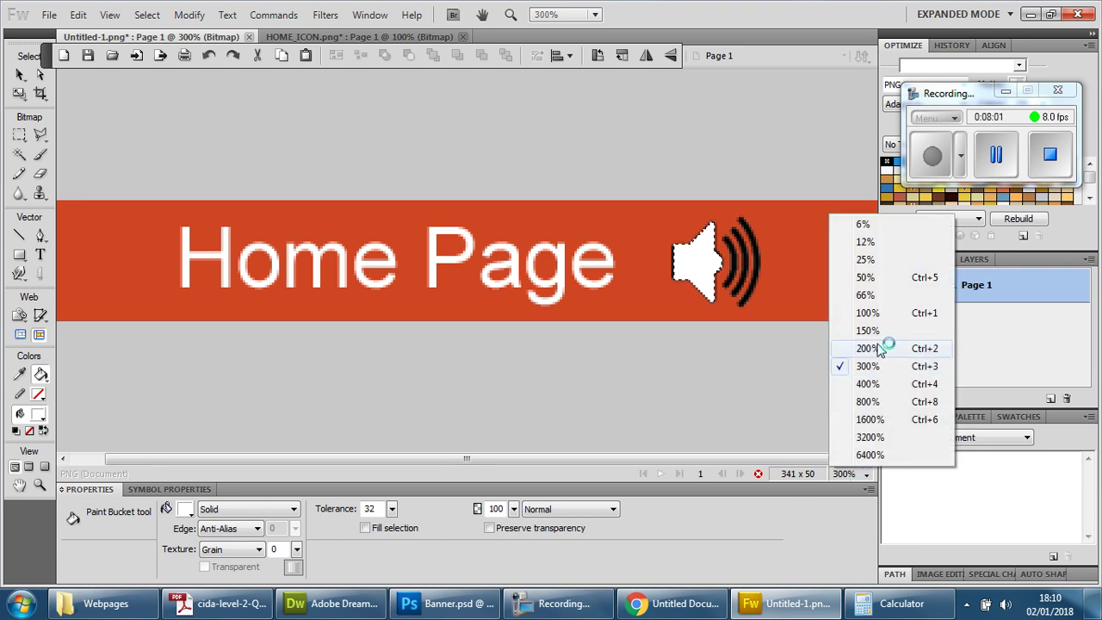
{"action": "left_click", "coordinate": [867, 312]}
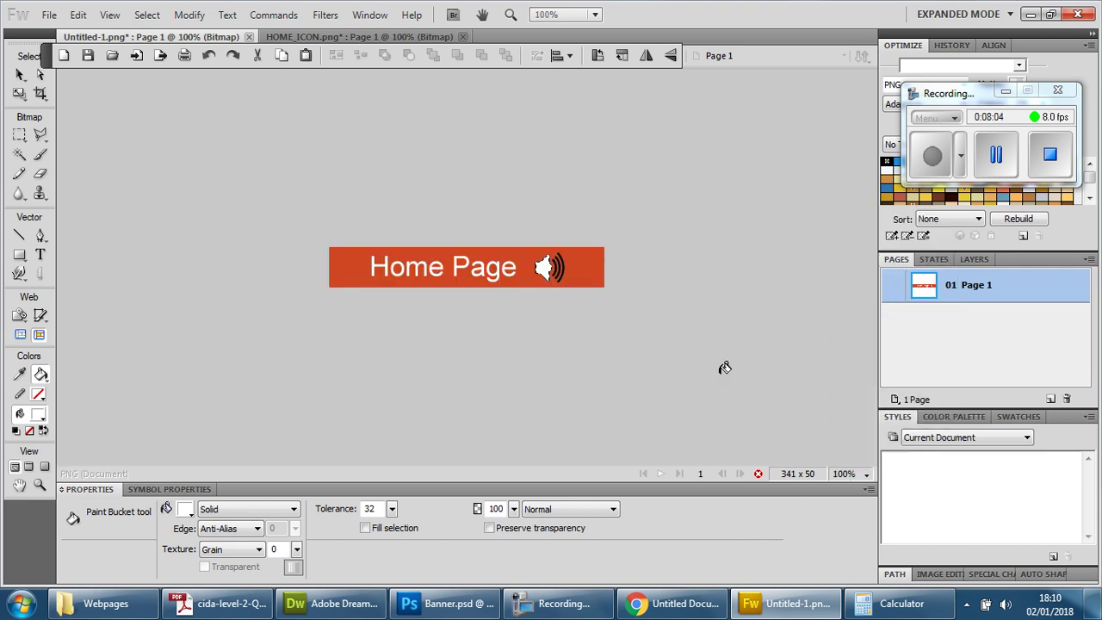
Undo the white fill on the speaker icon and clear the selection
{"action": "key", "text": "ctrl+d"}
{"action": "key", "text": "ctrl+v"}
{"action": "left_click", "coordinate": [20, 74]}
{"action": "left_click", "coordinate": [549, 267]}
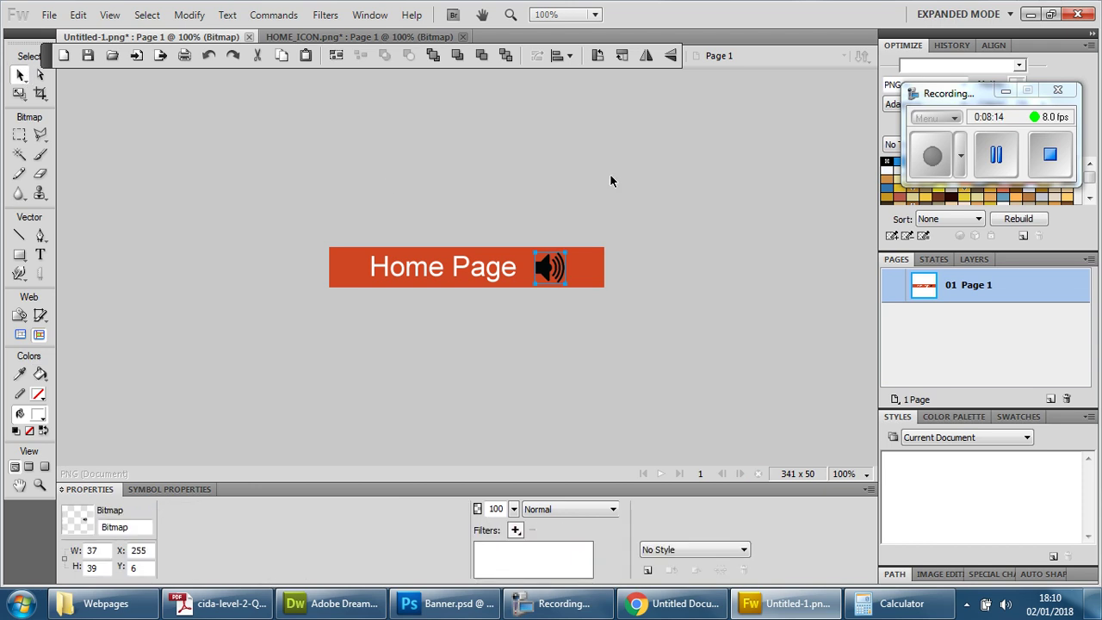
{"action": "left_click", "coordinate": [610, 180]}
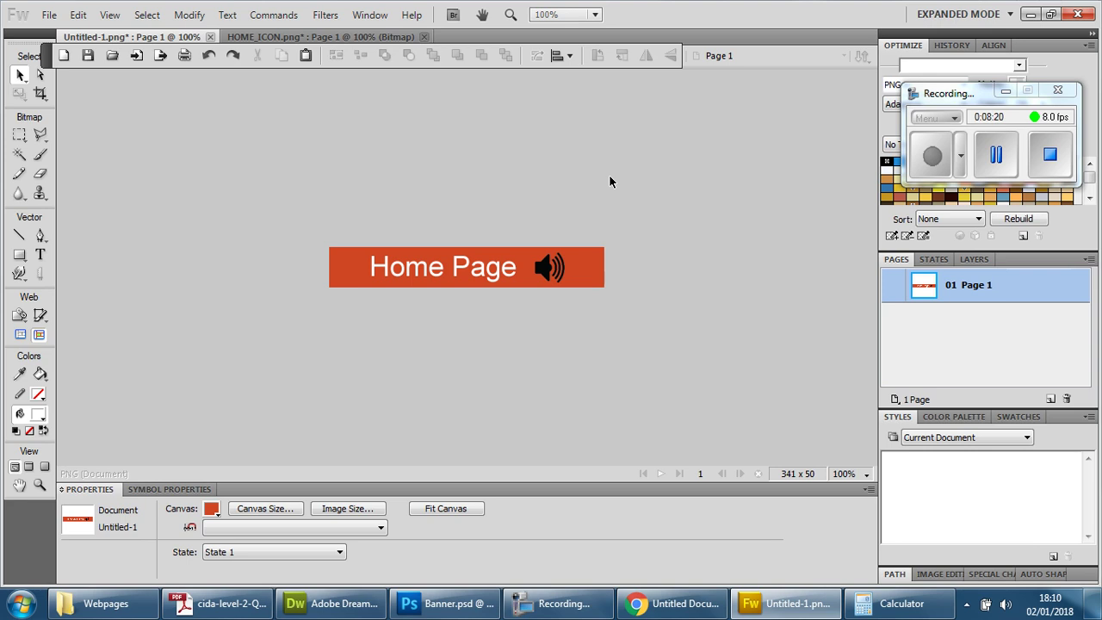
Change the "Home Page" text colour to black and the button's canvas colour to white
{"action": "left_click", "coordinate": [475, 269]}
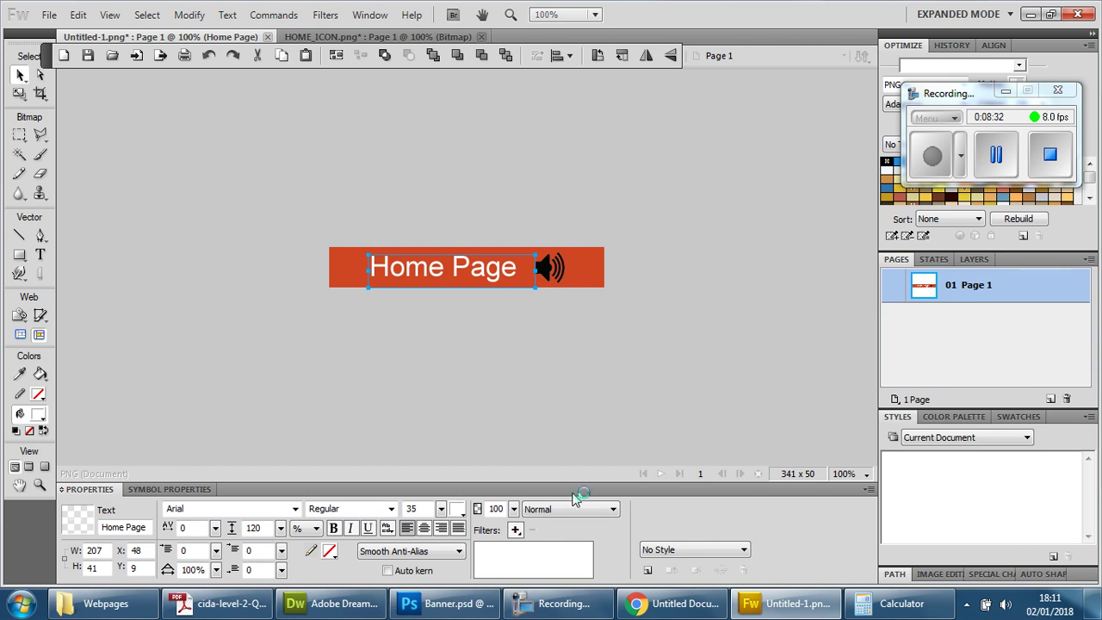
{"action": "left_click", "coordinate": [457, 511]}
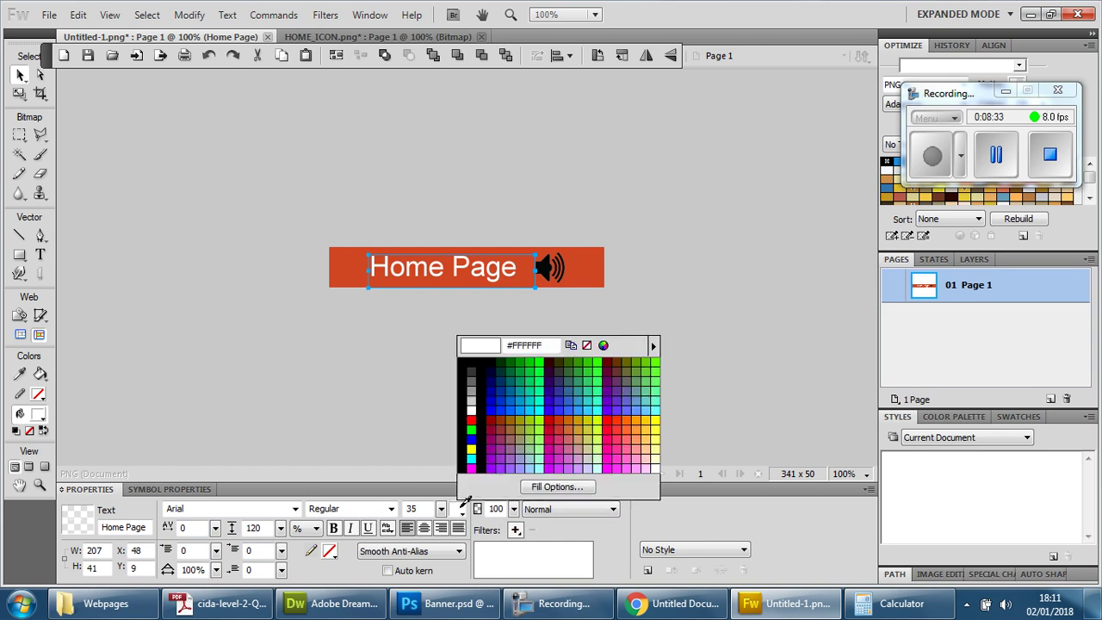
{"action": "left_click", "coordinate": [470, 364]}
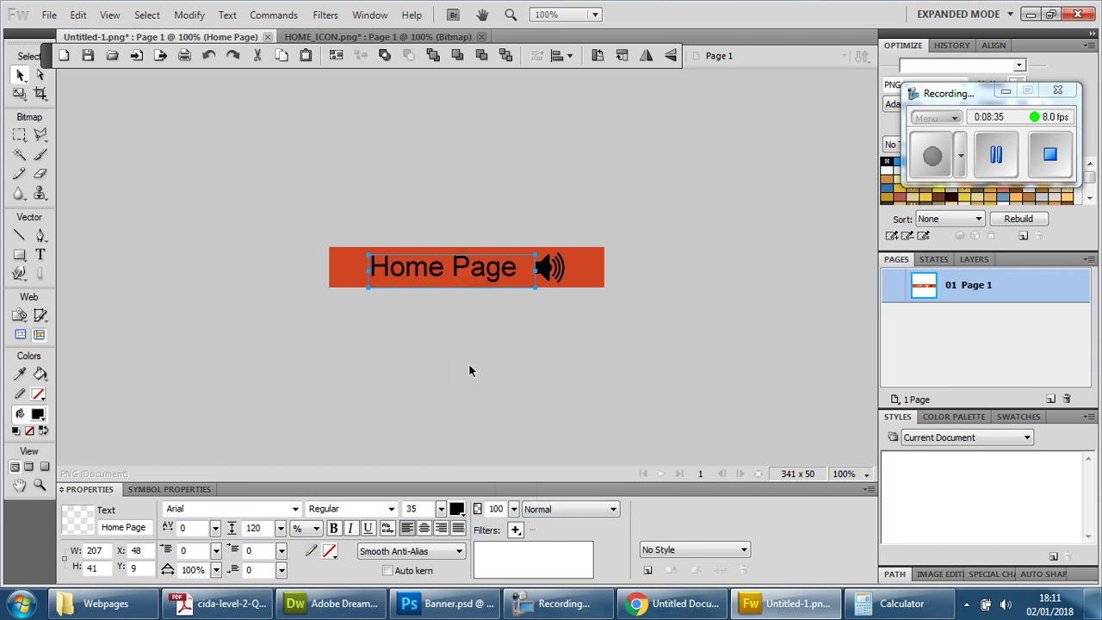
{"action": "left_click", "coordinate": [592, 371]}
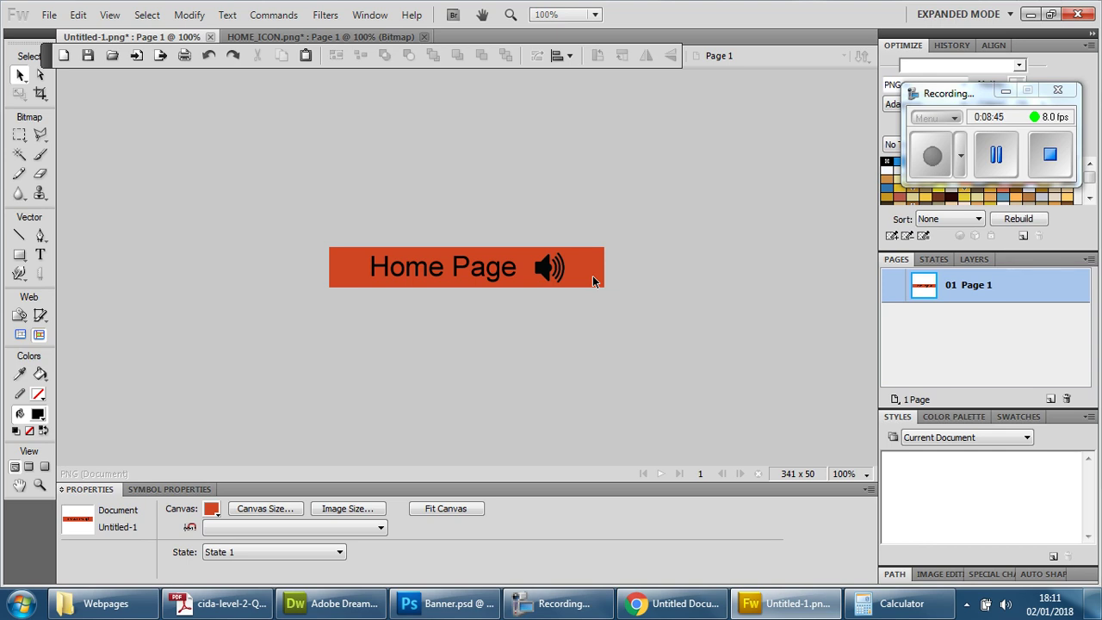
{"action": "left_click", "coordinate": [212, 509]}
{"action": "left_click", "coordinate": [225, 437]}
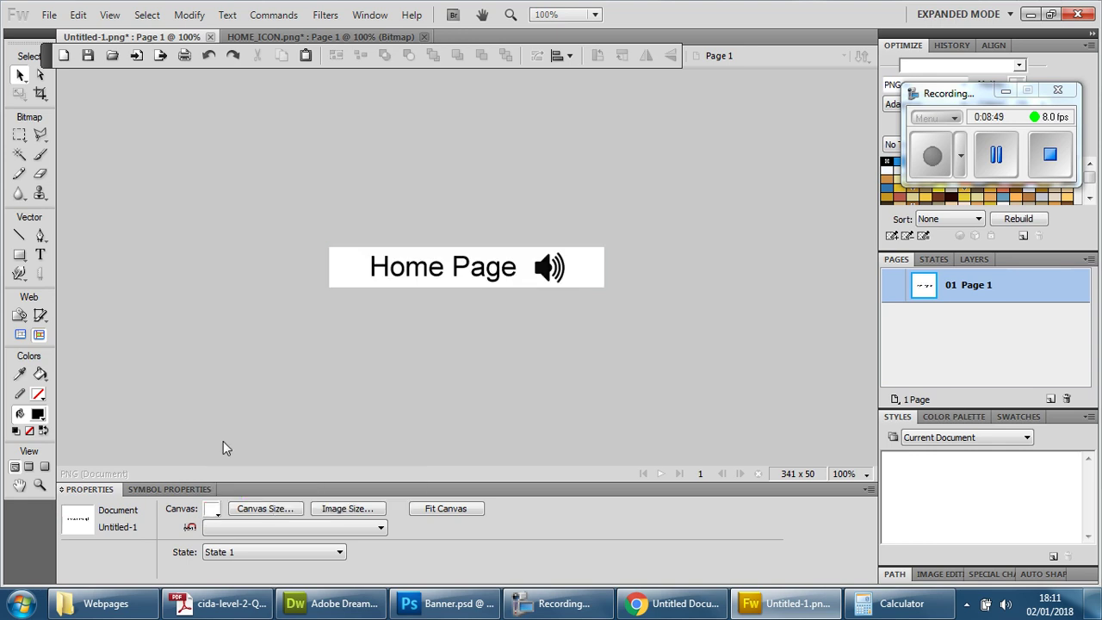
Sample the speaker icon's black for the "Home Page" text and undo the canvas's white colour
{"action": "left_click", "coordinate": [435, 274]}
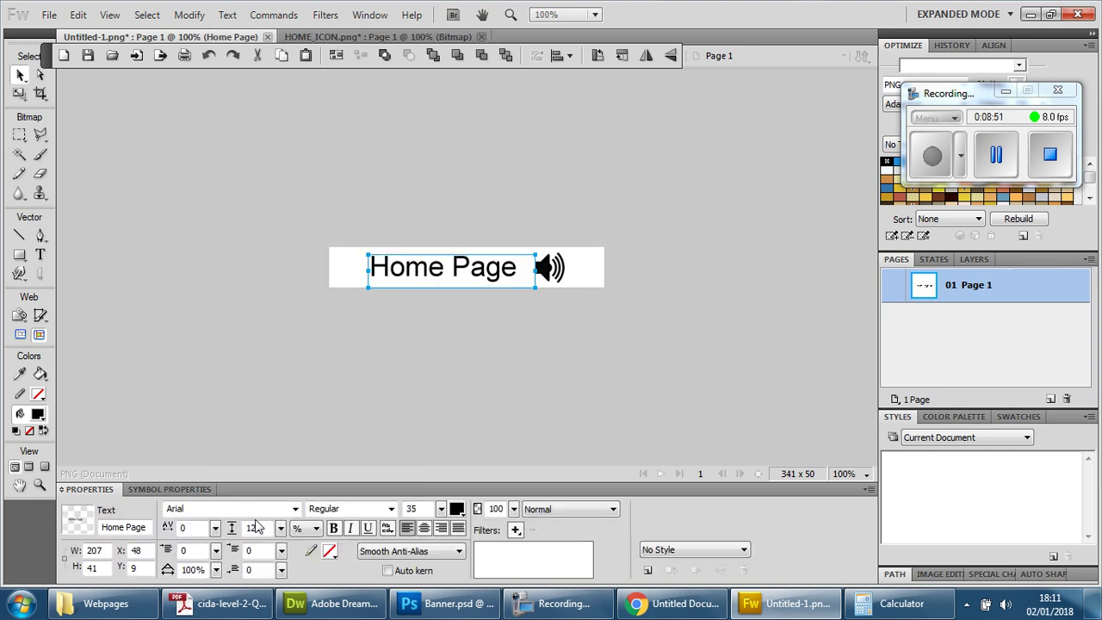
{"action": "left_click", "coordinate": [458, 509]}
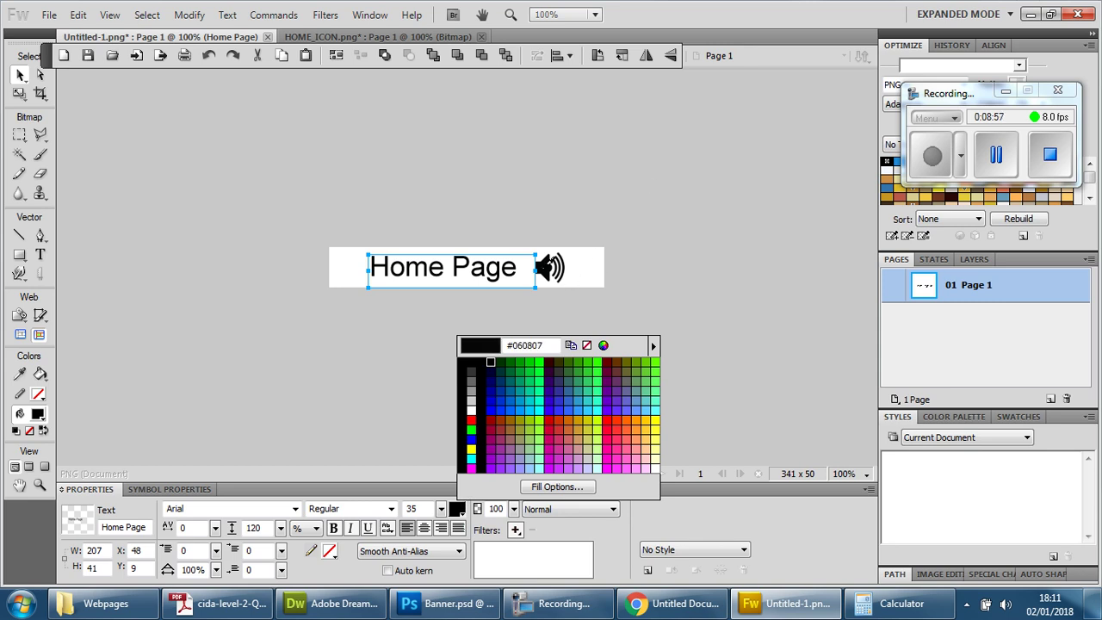
{"action": "left_click", "coordinate": [548, 263]}
{"action": "left_click", "coordinate": [714, 252]}
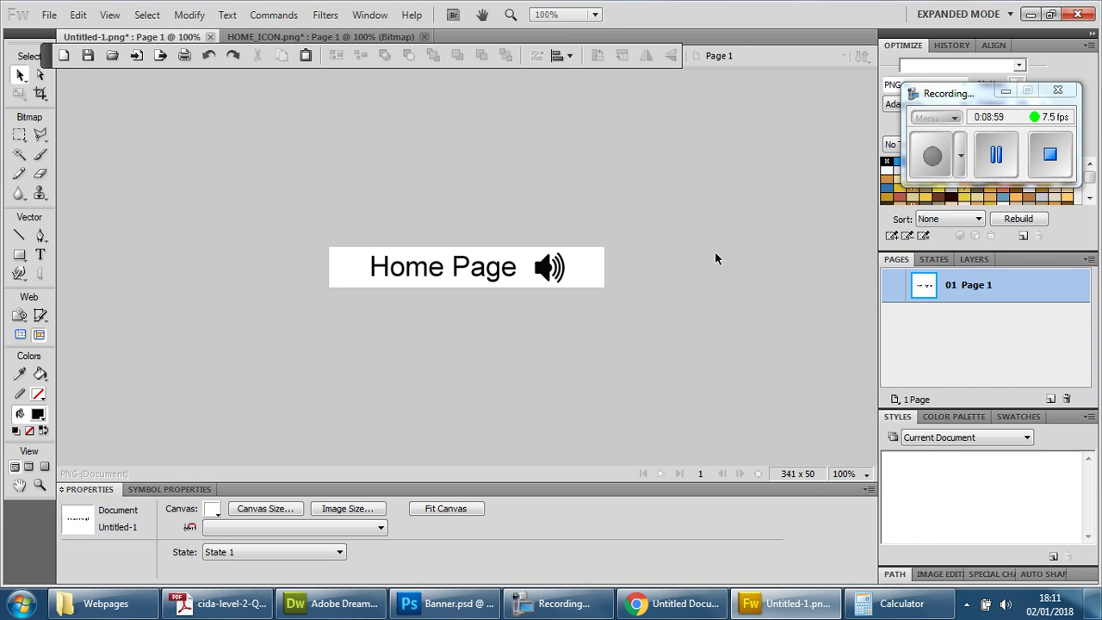
{"action": "key", "text": "ctrl+z"}
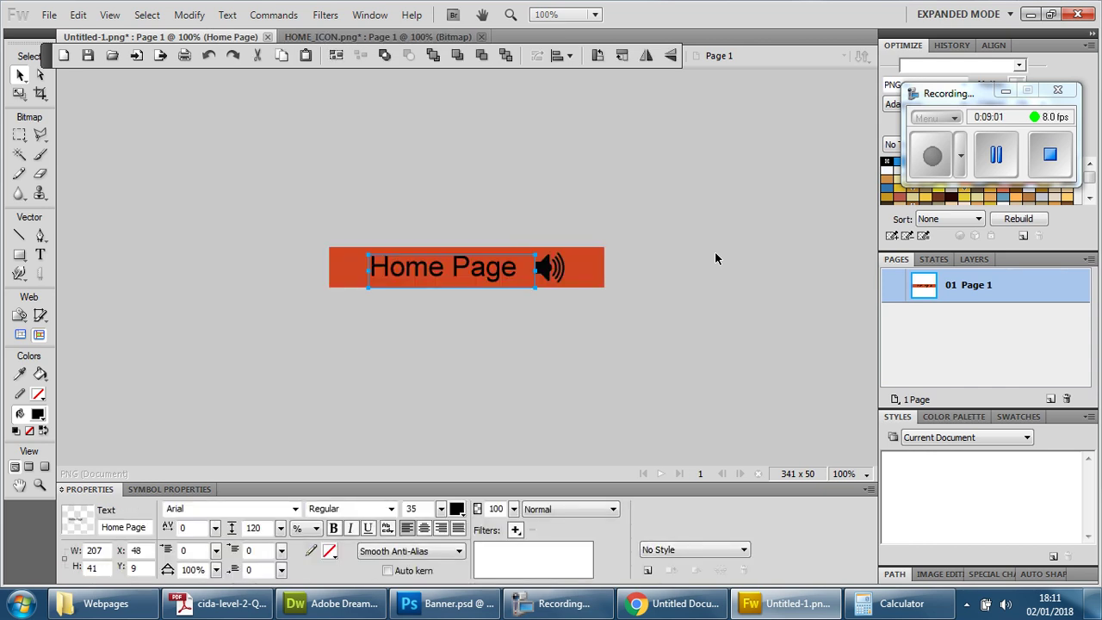
Recolour the "Home Page" text with the orange sampled from the button and set the canvas colour to white
{"action": "left_click", "coordinate": [457, 510]}
{"action": "left_click", "coordinate": [590, 253]}
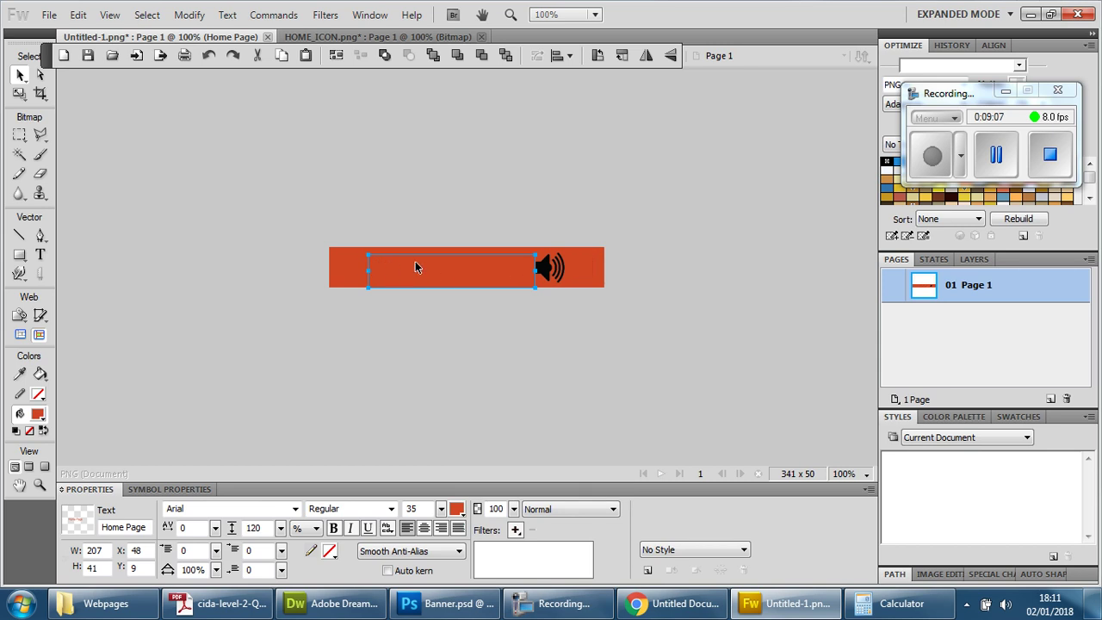
{"action": "left_click", "coordinate": [346, 264]}
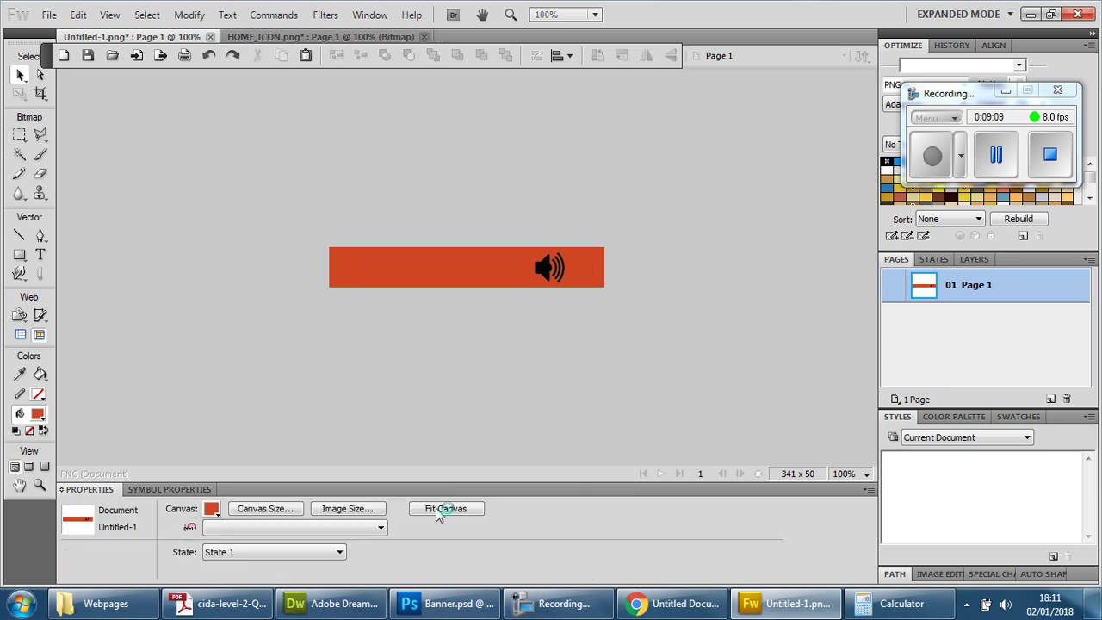
{"action": "left_click", "coordinate": [211, 509]}
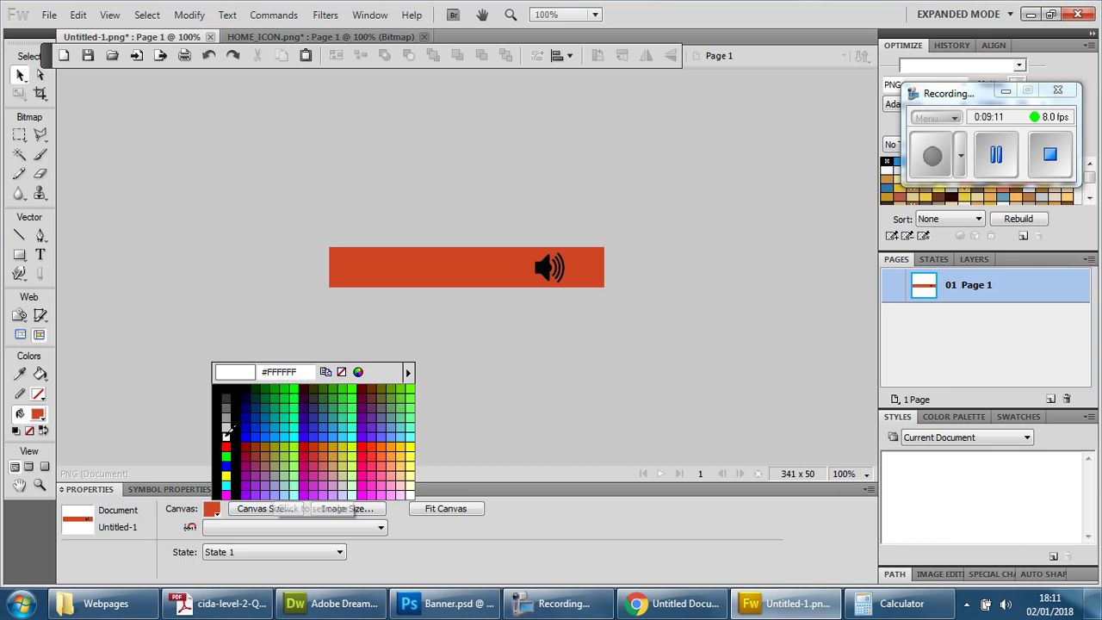
{"action": "left_click", "coordinate": [227, 429]}
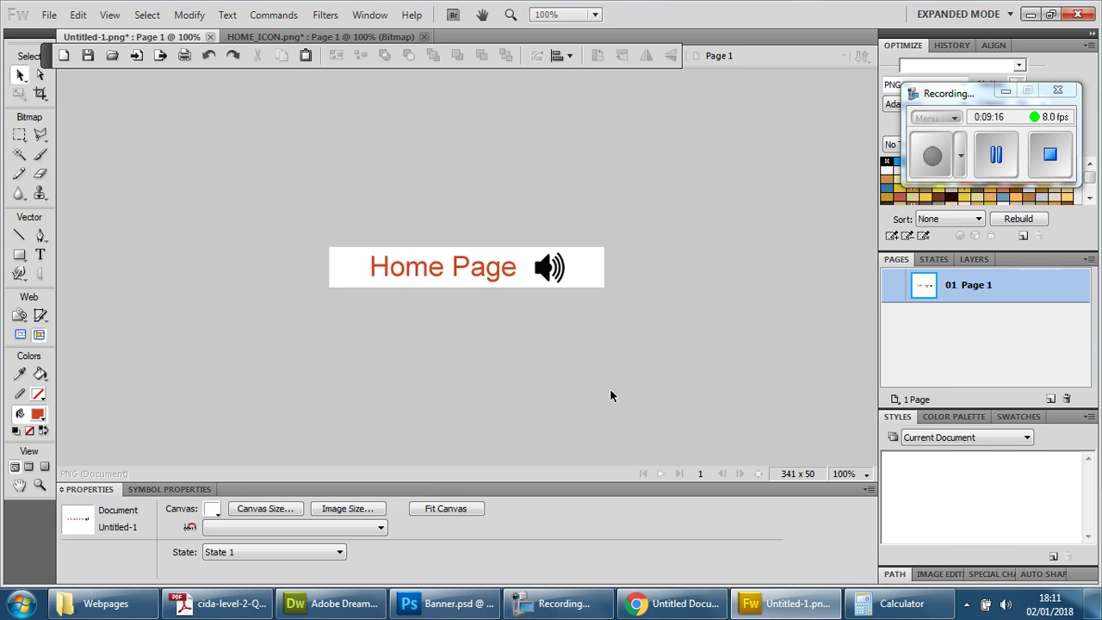
Undo the white canvas and the orange text colour
{"action": "key", "text": "ctrl+z"}
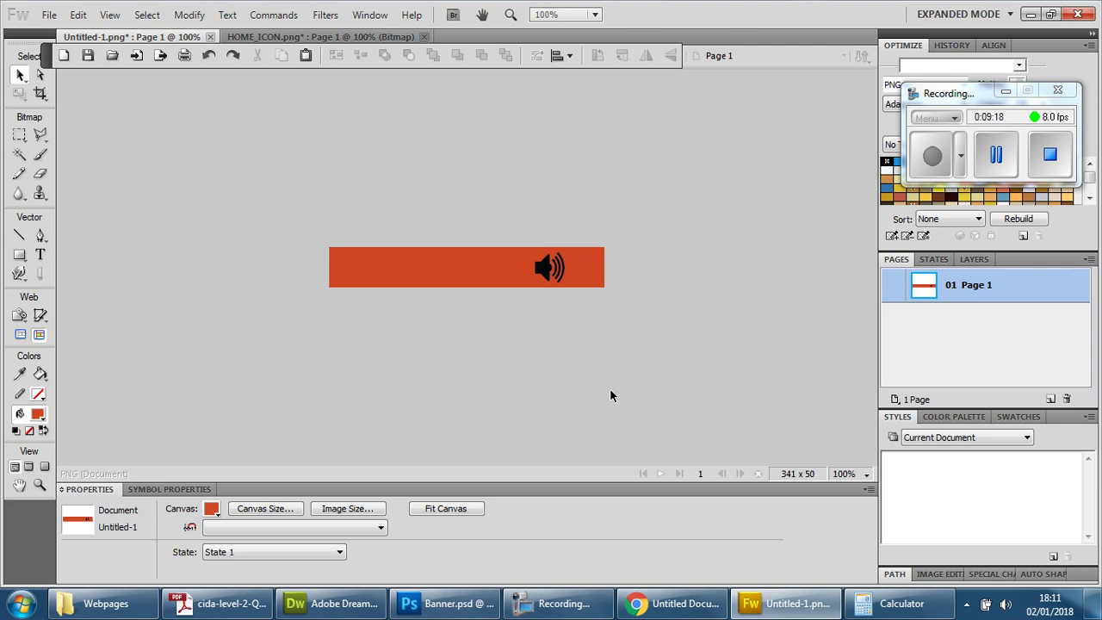
{"action": "key", "text": "ctrl+z"}
{"action": "left_click", "coordinate": [609, 396]}
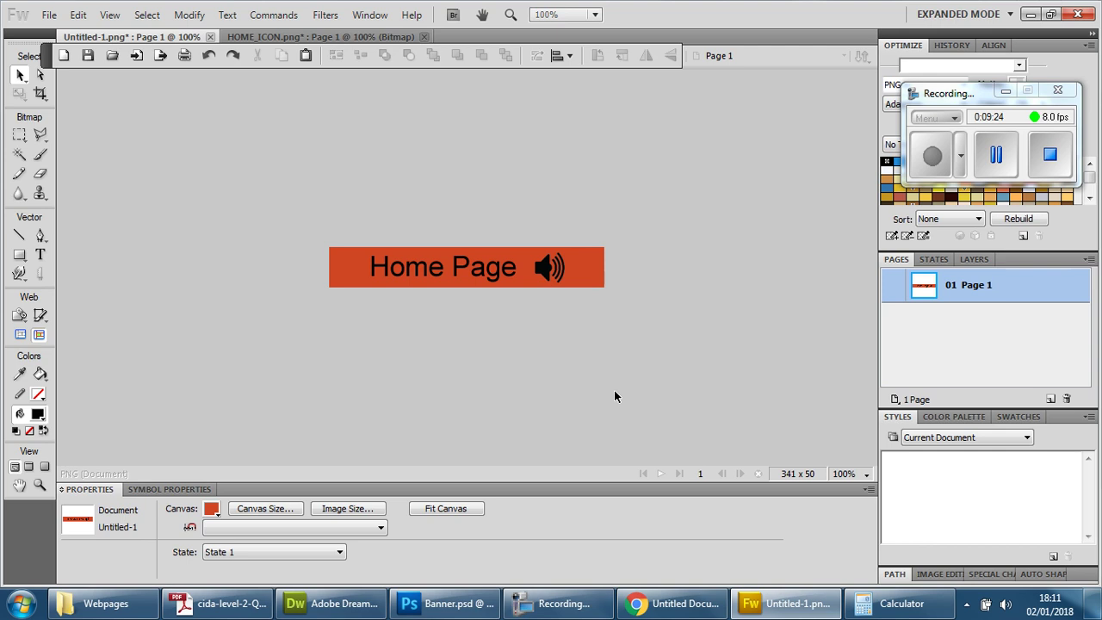
Start saving the button under a new name and browse to the CiDA folder inside Downloads > 2017
{"action": "left_click", "coordinate": [49, 14]}
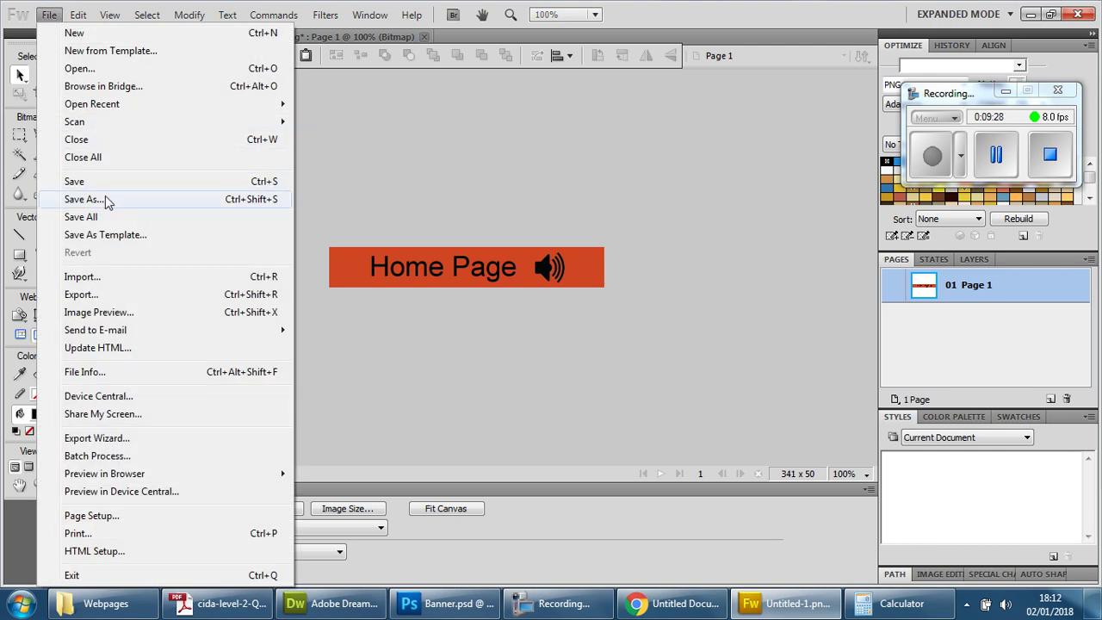
{"action": "left_click", "coordinate": [408, 155]}
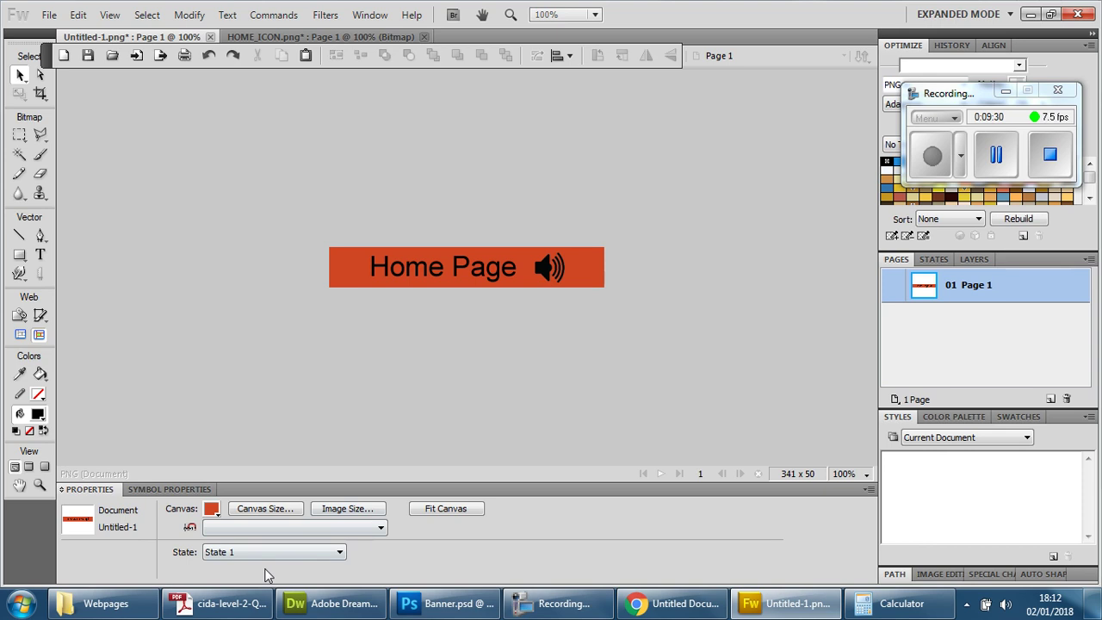
{"action": "left_click", "coordinate": [49, 14]}
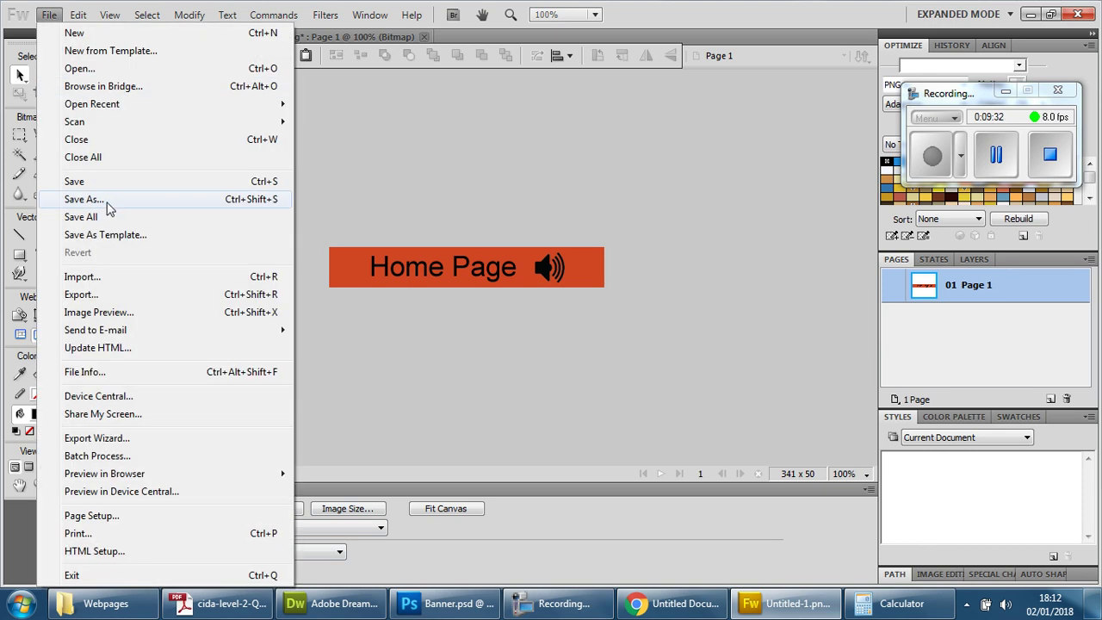
{"action": "left_click", "coordinate": [483, 342]}
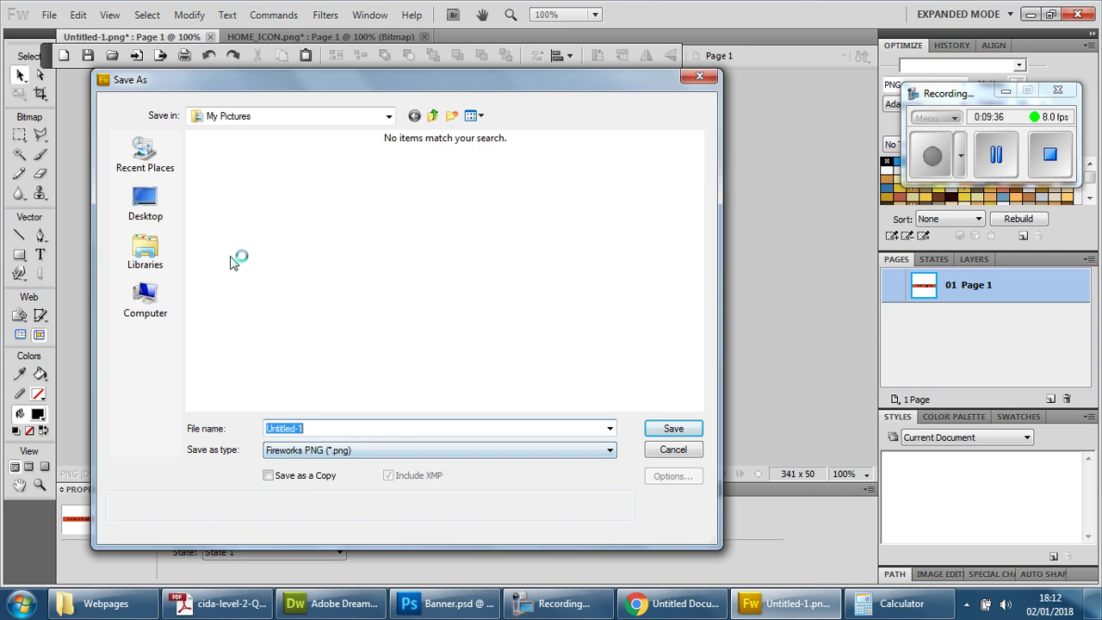
{"action": "left_click", "coordinate": [389, 115]}
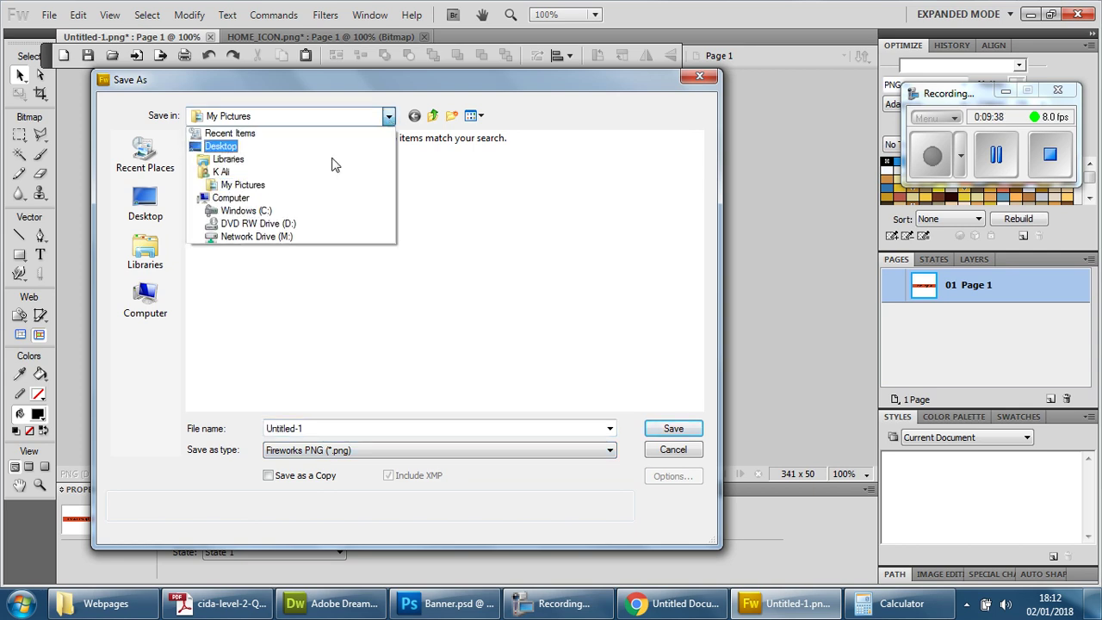
{"action": "left_click", "coordinate": [221, 173]}
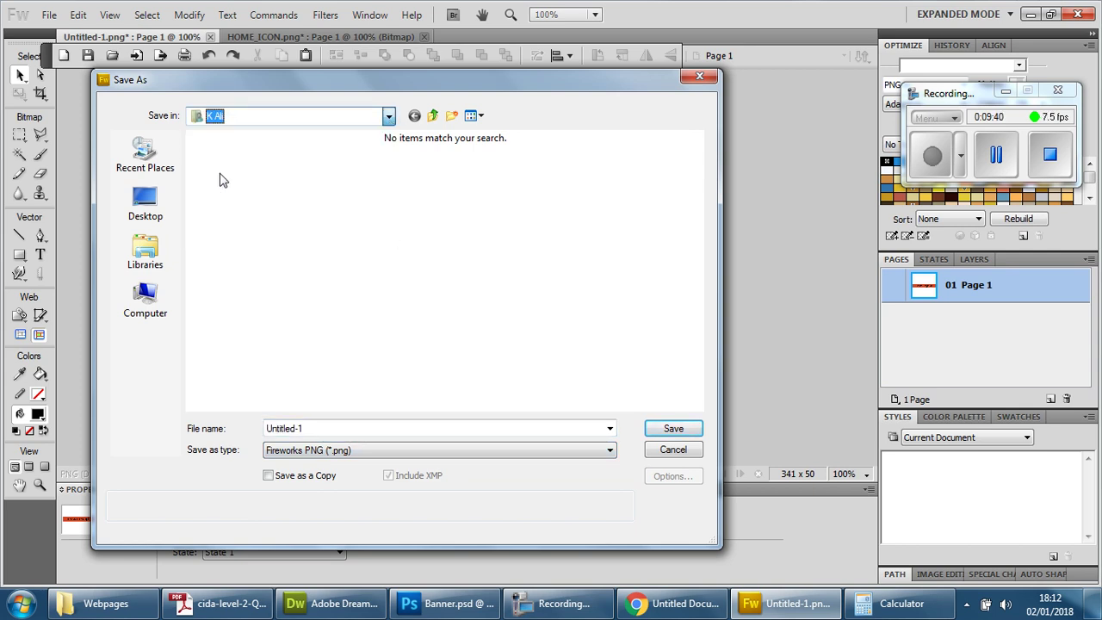
{"action": "double_click", "coordinate": [521, 167]}
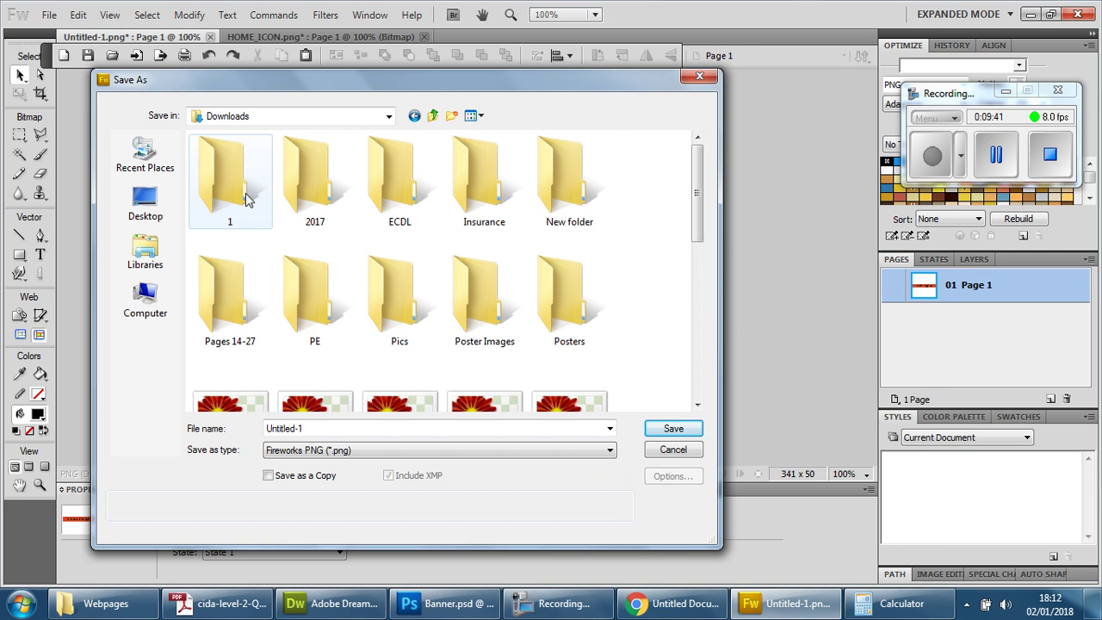
{"action": "double_click", "coordinate": [314, 176]}
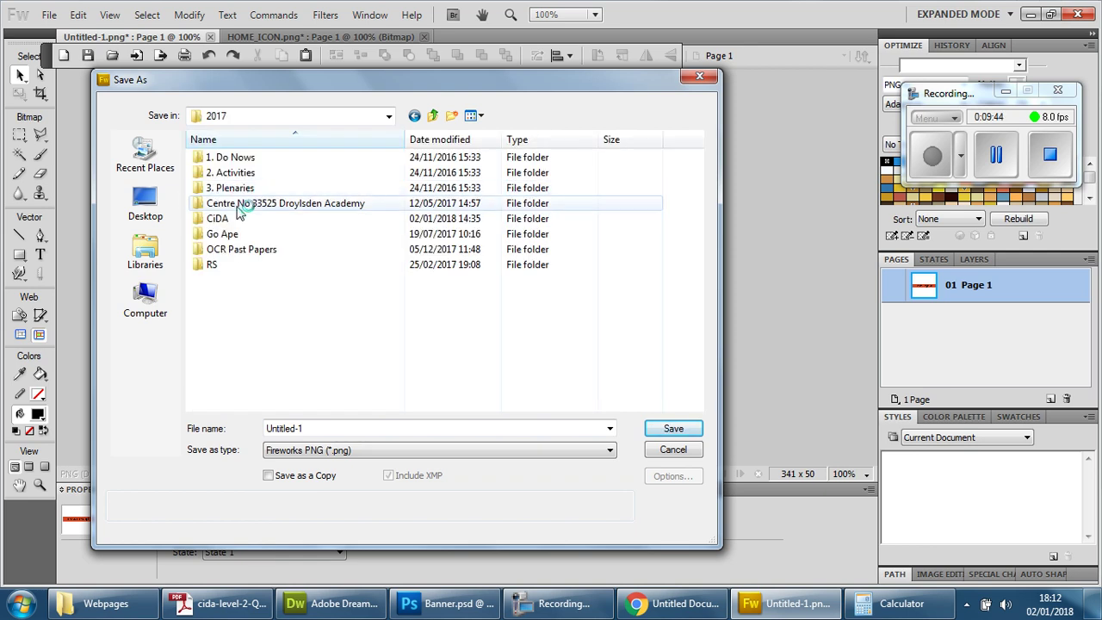
{"action": "double_click", "coordinate": [226, 219]}
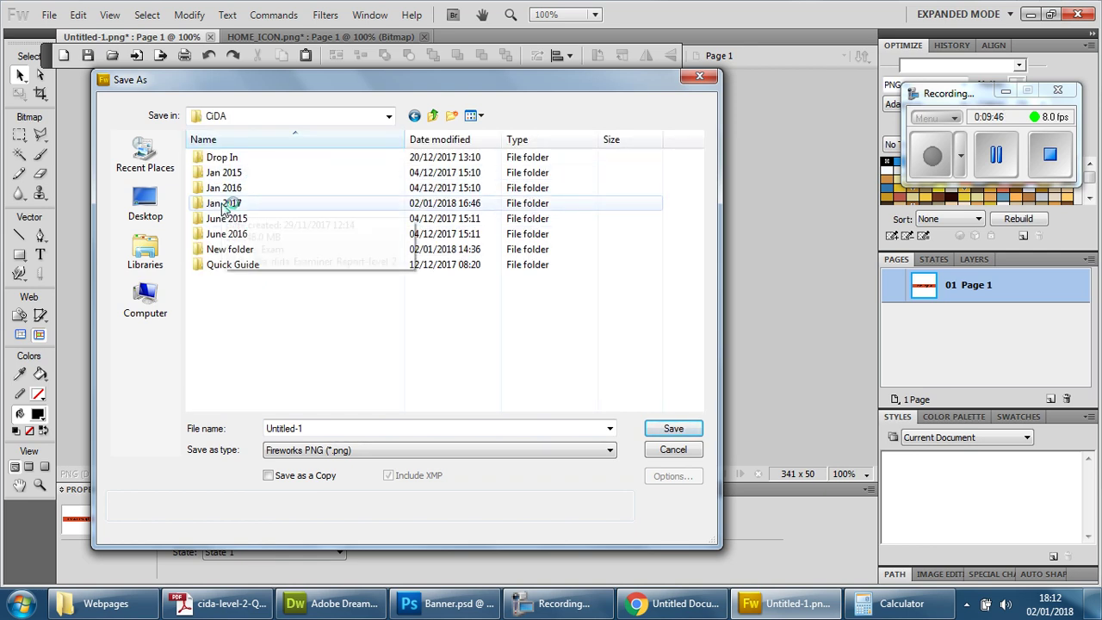
Save the button as the Fireworks PNG "HomePage1" in the Buttons folder within the Exam folder
{"action": "double_click", "coordinate": [244, 189]}
{"action": "double_click", "coordinate": [233, 159]}
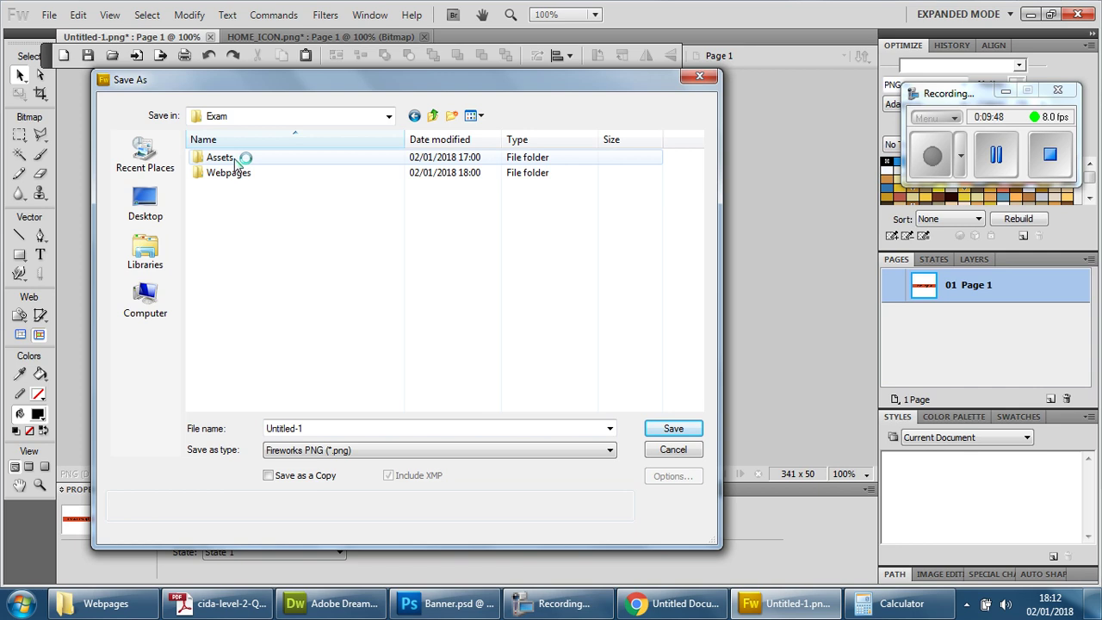
{"action": "double_click", "coordinate": [244, 158]}
{"action": "double_click", "coordinate": [237, 158]}
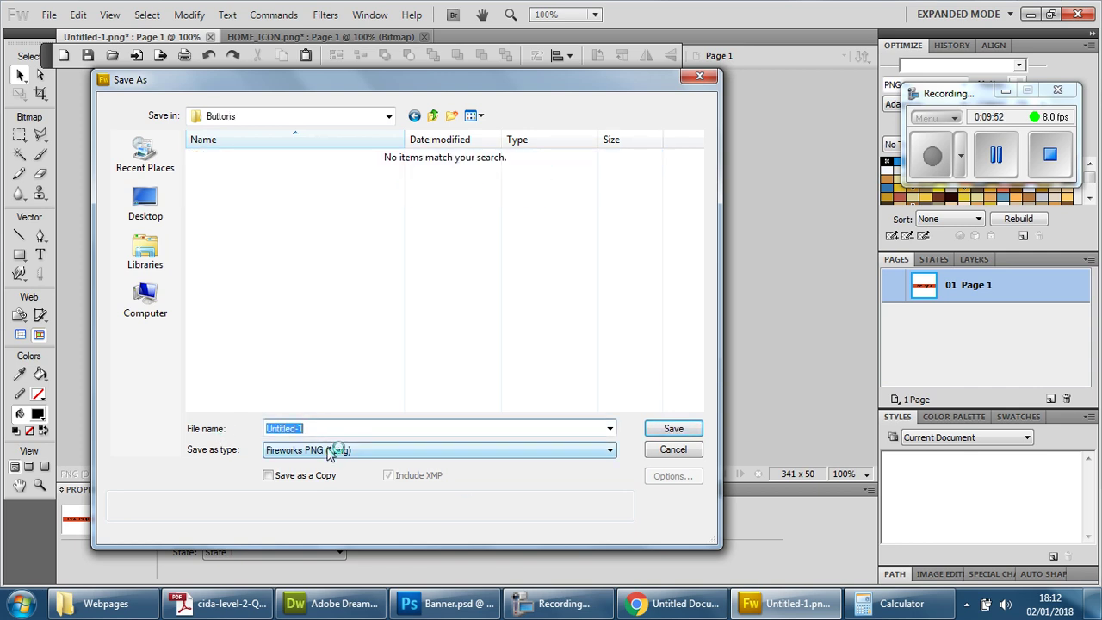
{"action": "type", "text": "HomePage1"}
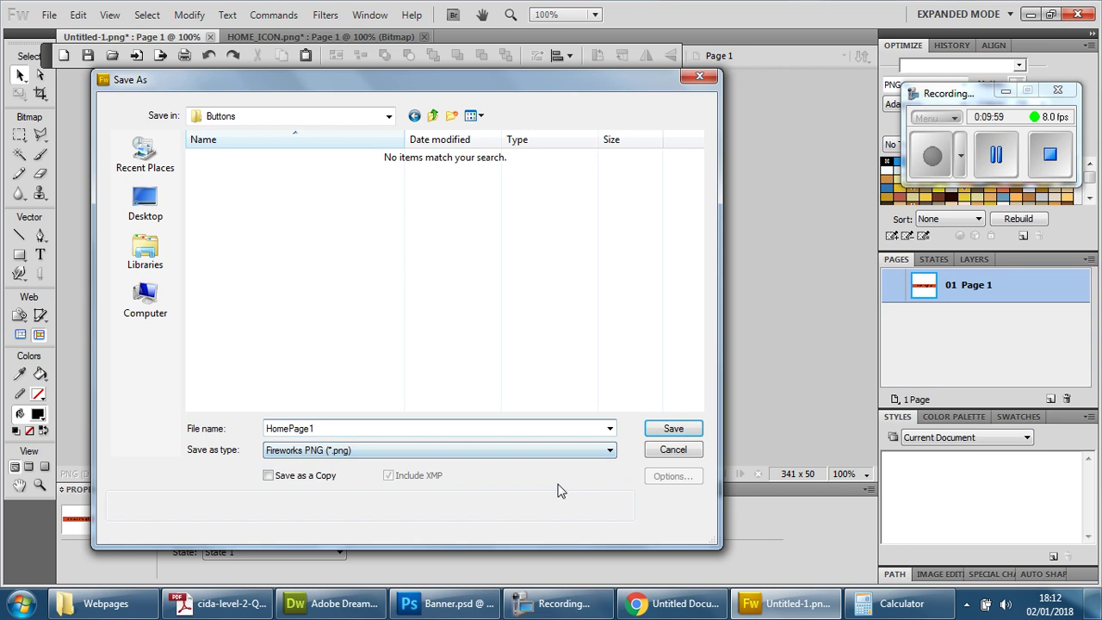
{"action": "left_click", "coordinate": [670, 428]}
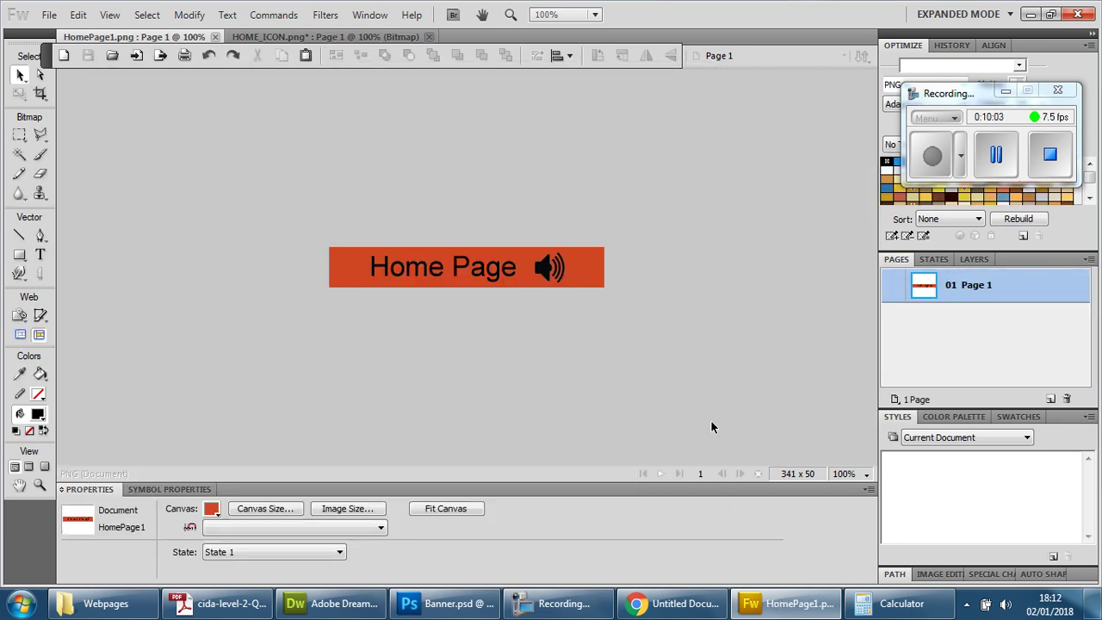
Check the question paper in Acrobat for the pages and icons required in the navigation bar, and return to Fireworks
{"action": "left_click", "coordinate": [478, 278]}
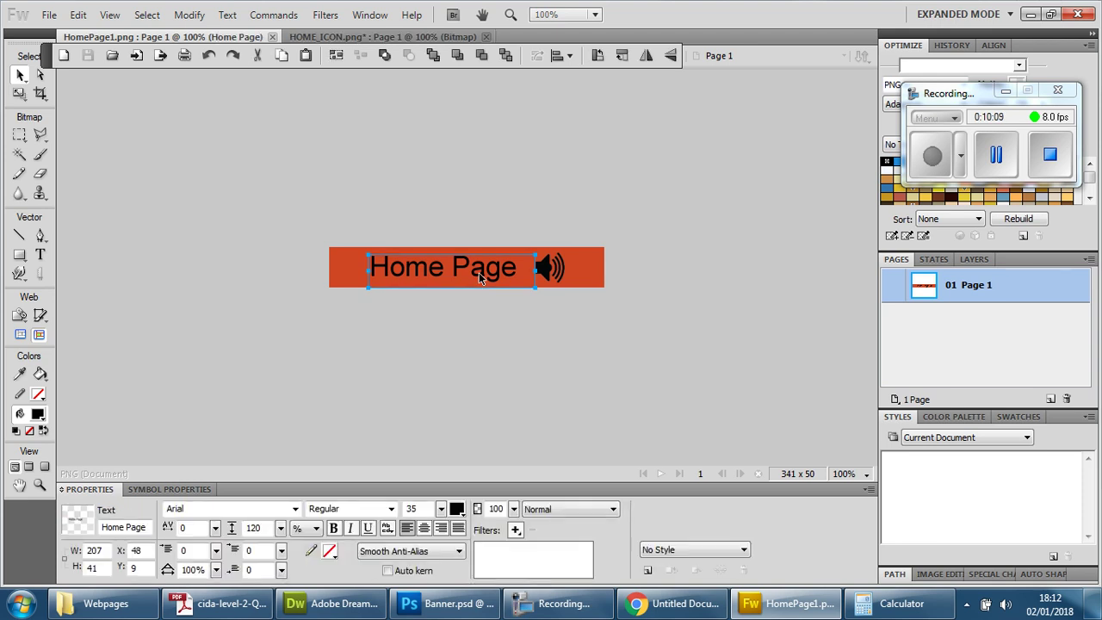
{"action": "left_click", "coordinate": [225, 604]}
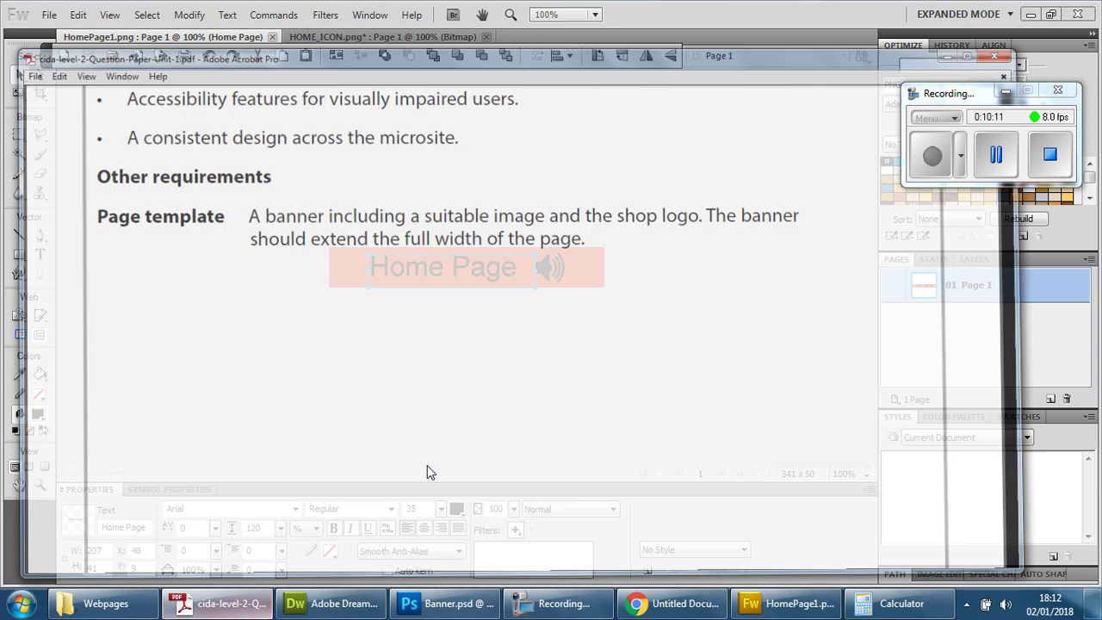
{"action": "scroll", "coordinate": [617, 396], "scroll_direction": "up", "scroll_amount": 1}
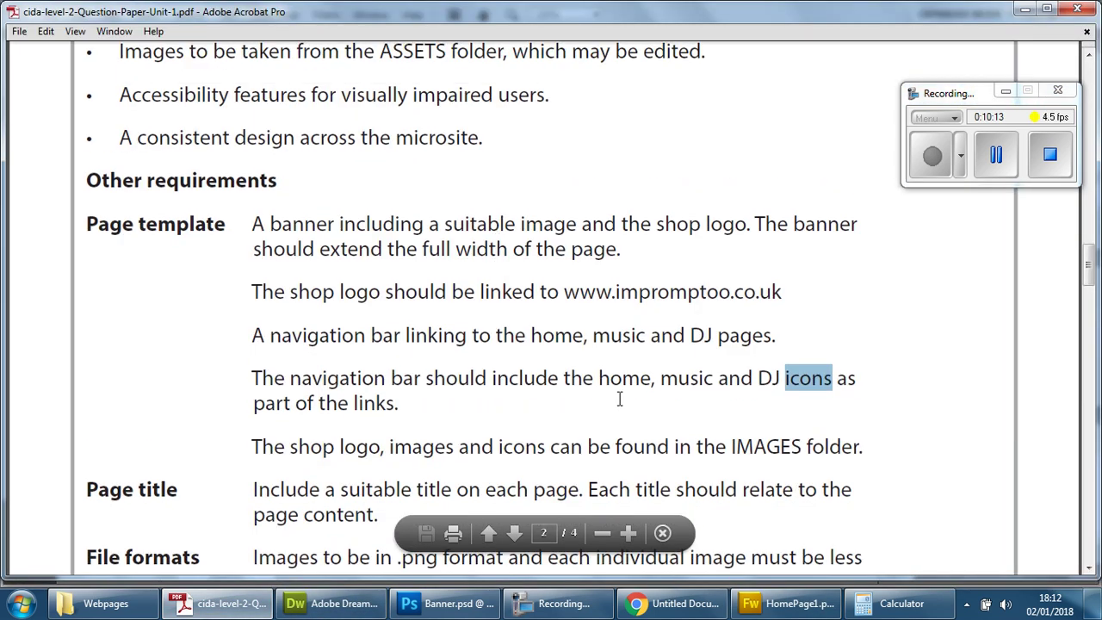
{"action": "left_click", "coordinate": [785, 604]}
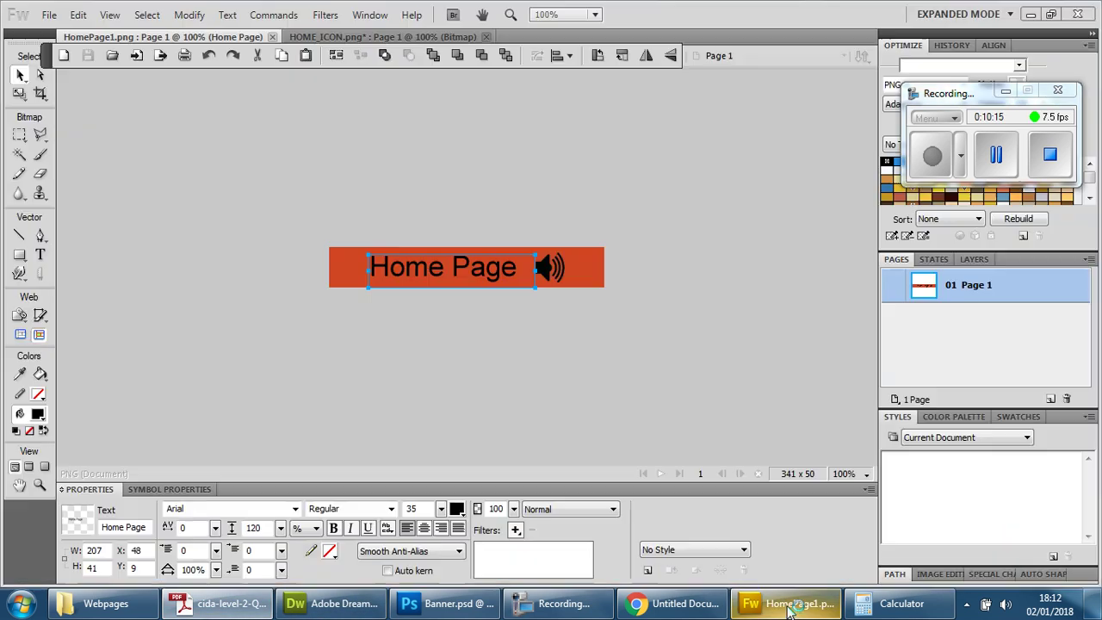
Replace the word "Home" in the button text with "Music" and select the speaker icon
{"action": "double_click", "coordinate": [410, 269]}
{"action": "double_click", "coordinate": [413, 268]}
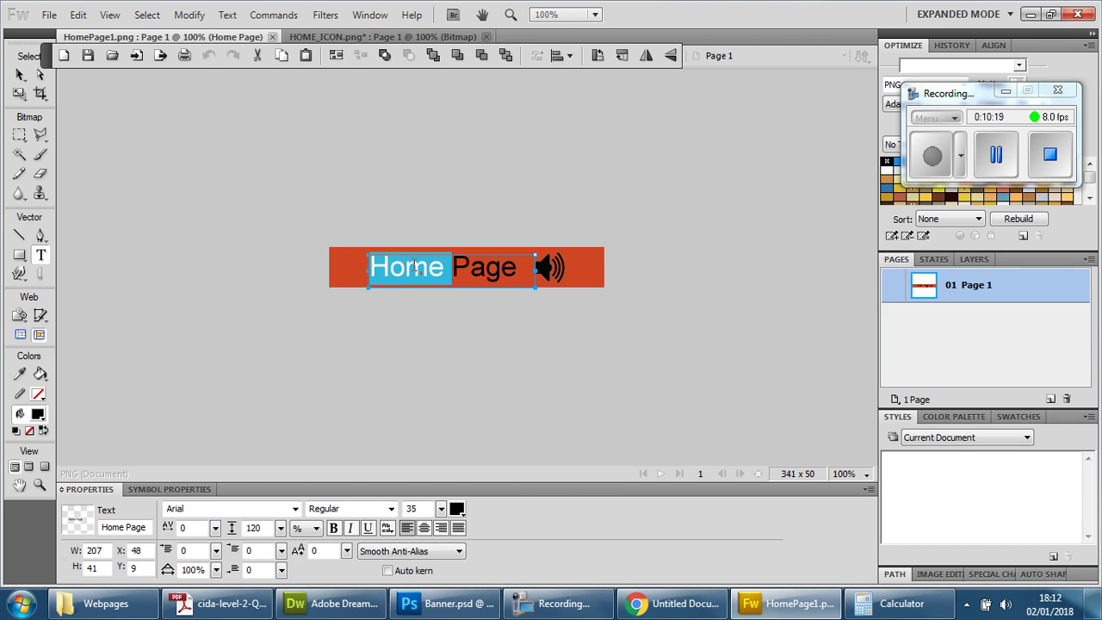
{"action": "type", "text": "Music"}
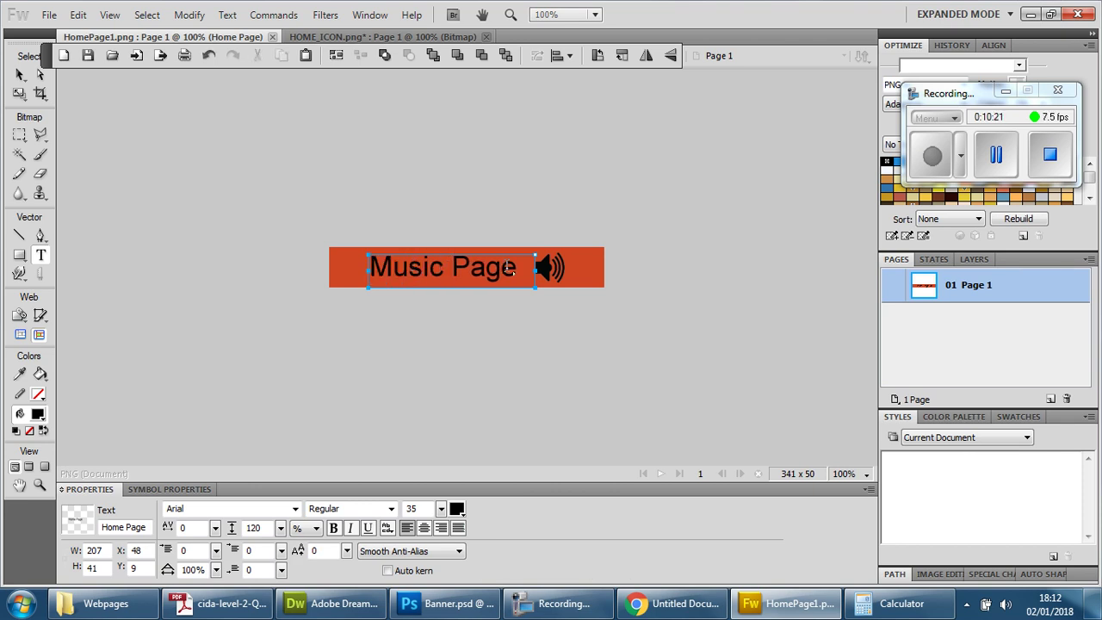
{"action": "left_click", "coordinate": [555, 271]}
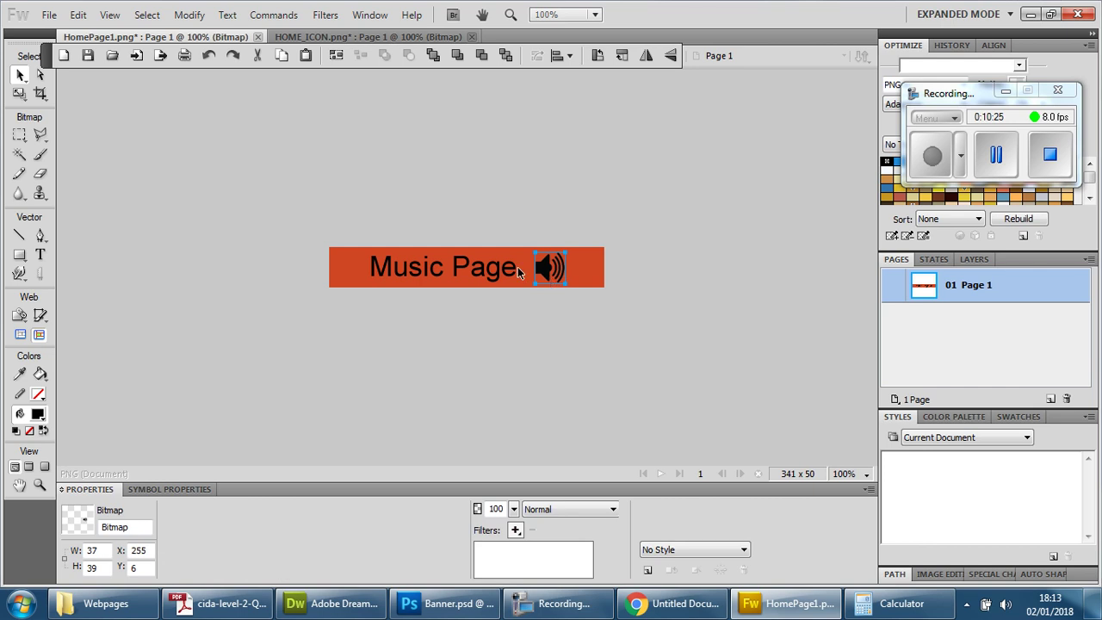
Open the MUSIC_ICON image from the Images folder
{"action": "left_click", "coordinate": [49, 15]}
{"action": "left_click", "coordinate": [69, 58]}
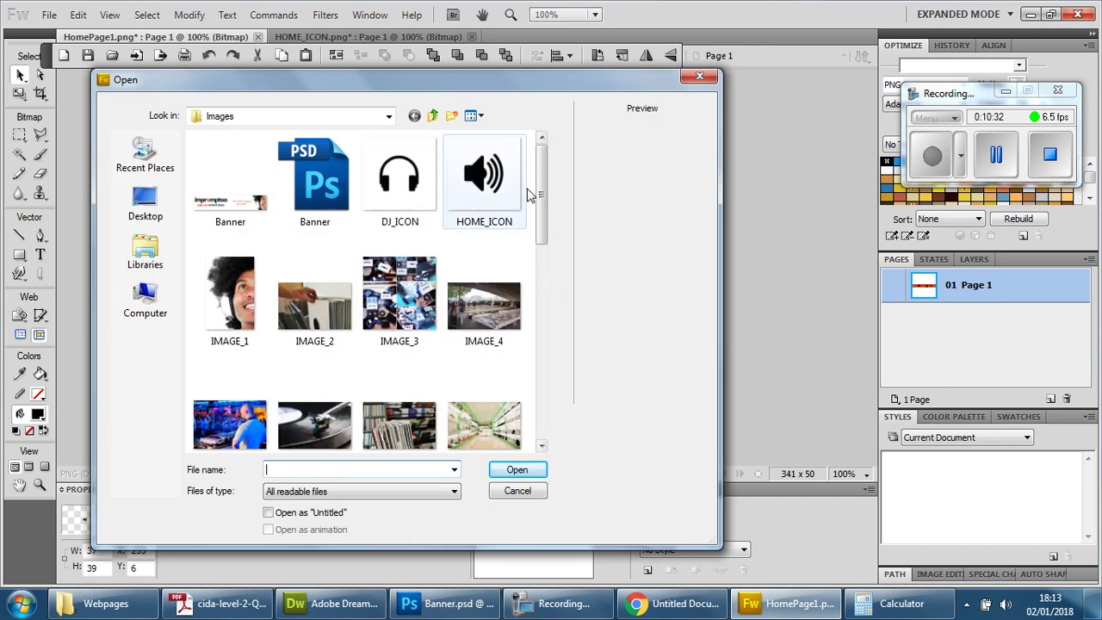
{"action": "left_click_drag", "start_coordinate": [529, 196], "coordinate": [537, 365]}
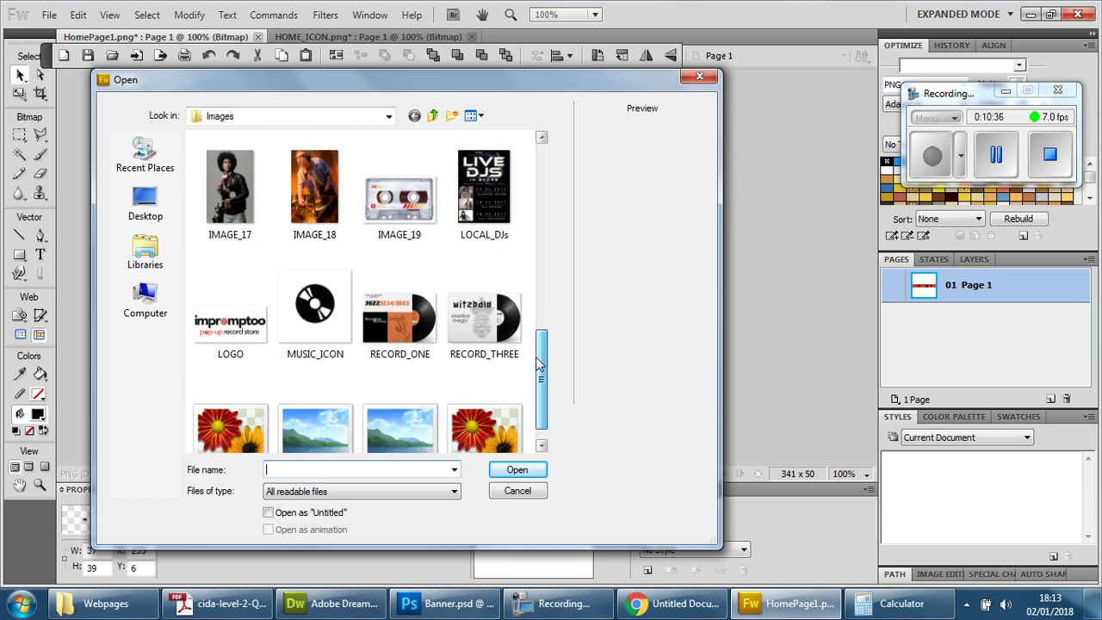
{"action": "left_click", "coordinate": [315, 310]}
{"action": "left_click", "coordinate": [516, 469]}
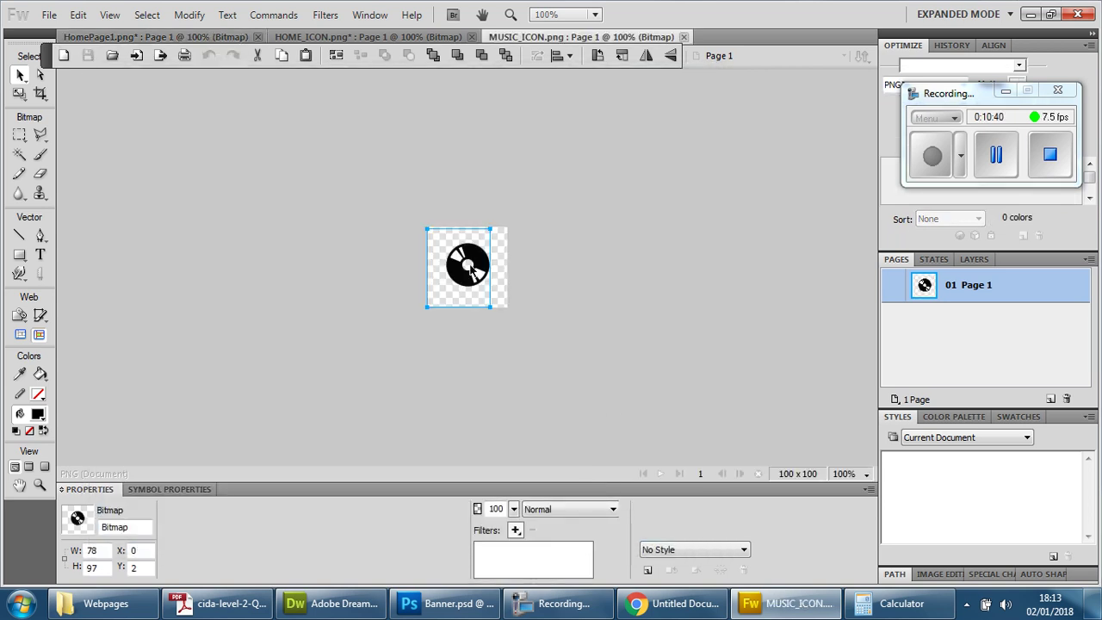
Copy the disc icon from the MUSIC_ICON image into the Music Page button and shrink it to about 39 by 49 pixels
{"action": "left_click_drag", "start_coordinate": [464, 265], "coordinate": [389, 256]}
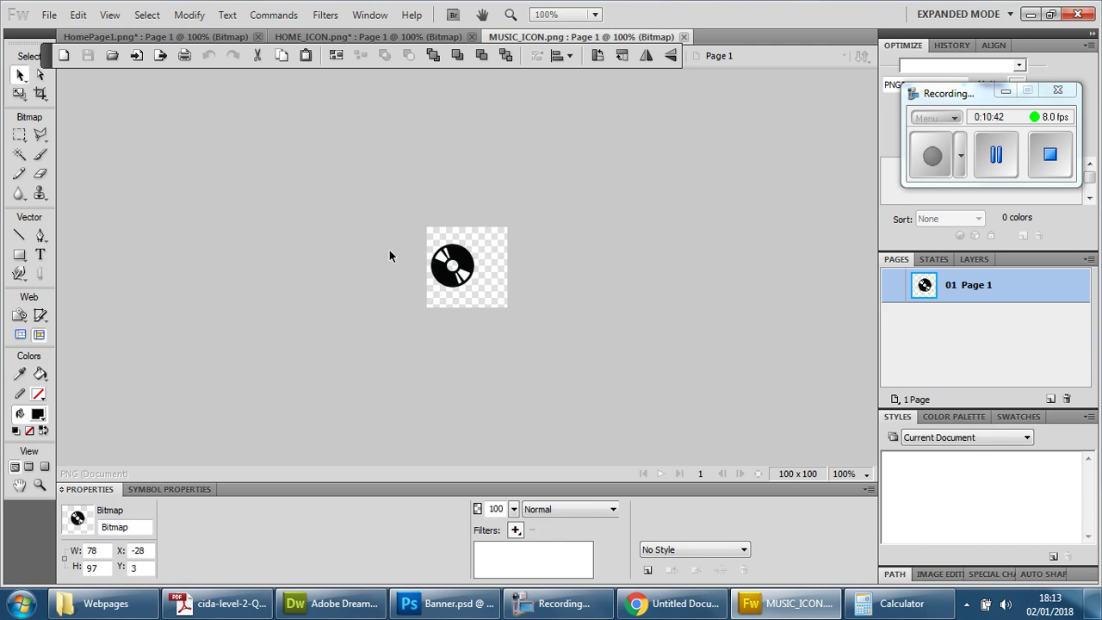
{"action": "left_click", "coordinate": [118, 37]}
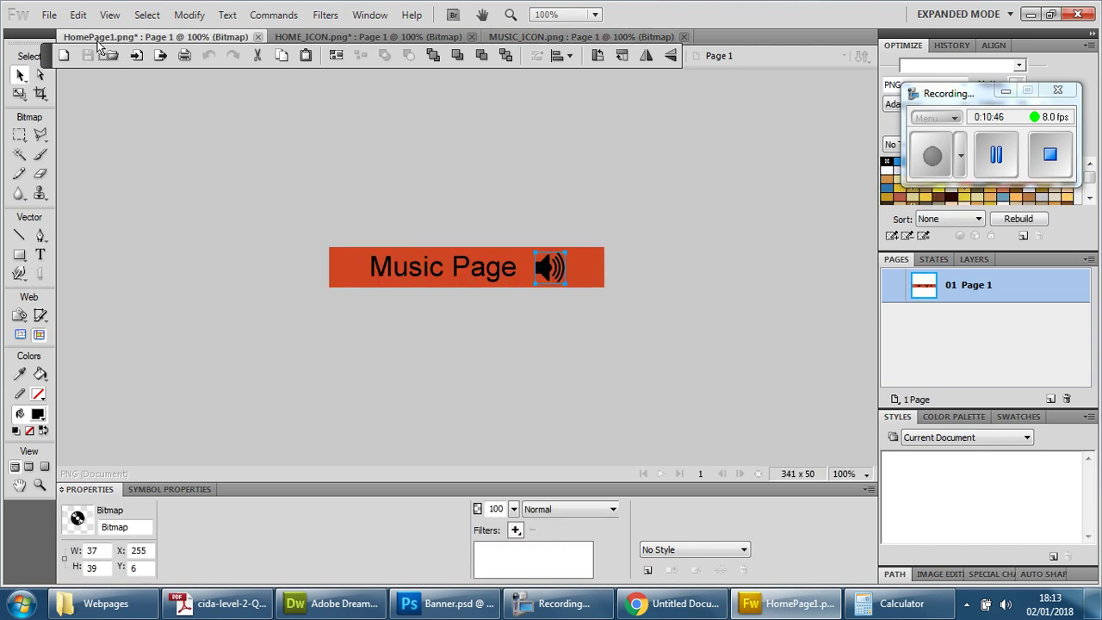
{"action": "left_click_drag", "start_coordinate": [99, 47], "coordinate": [615, 269]}
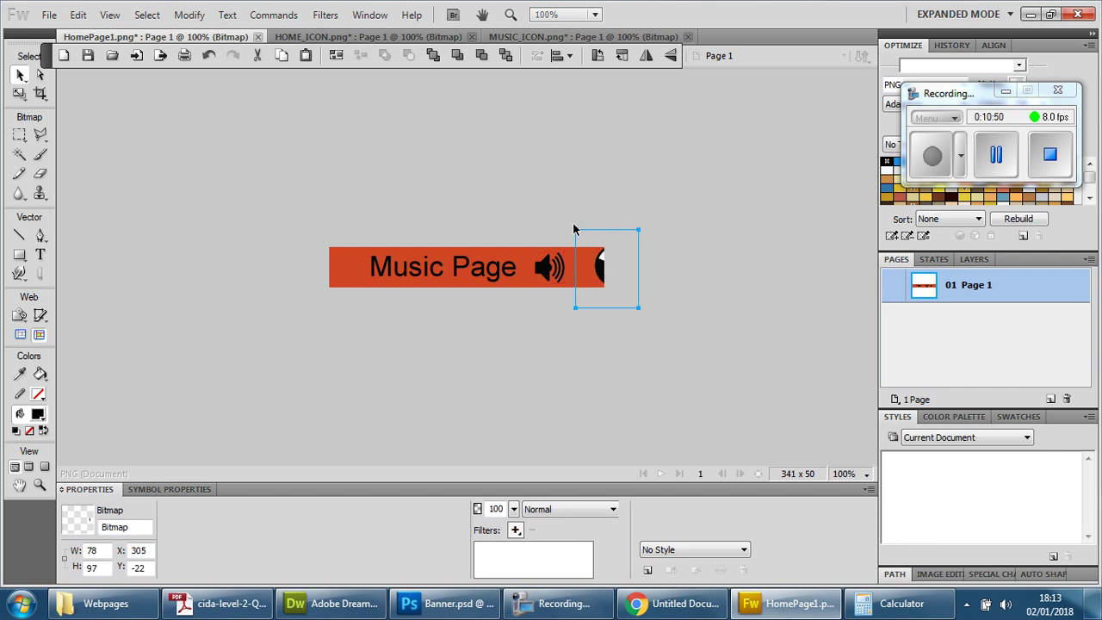
{"action": "left_click_drag", "start_coordinate": [576, 233], "coordinate": [569, 267]}
Set the disc icon's width to 37 and height to 39 to match the speaker icon
{"action": "left_click", "coordinate": [556, 276]}
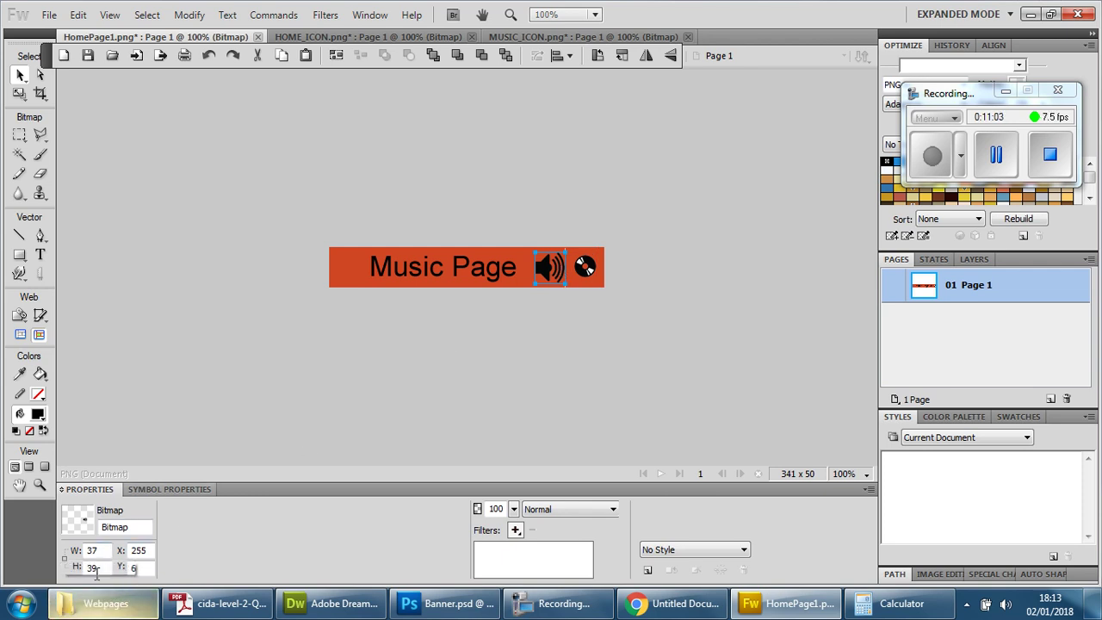
{"action": "left_click", "coordinate": [586, 269]}
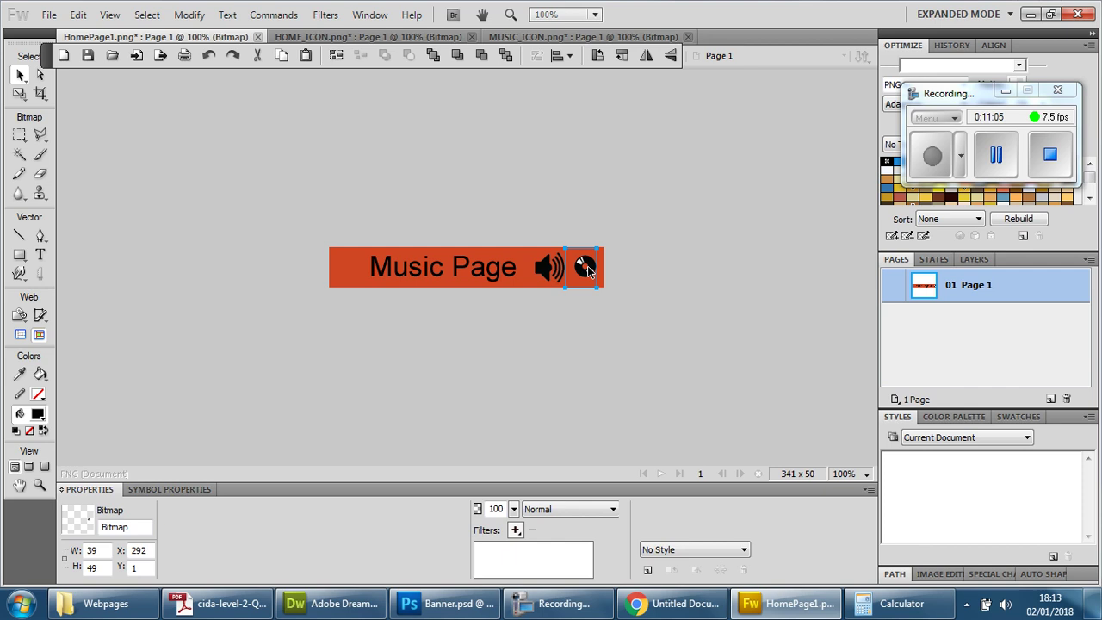
{"action": "left_click", "coordinate": [104, 551]}
{"action": "type", "text": "37"}
{"action": "double_click", "coordinate": [93, 567]}
{"action": "type", "text": "39"}
{"action": "left_click", "coordinate": [106, 552]}
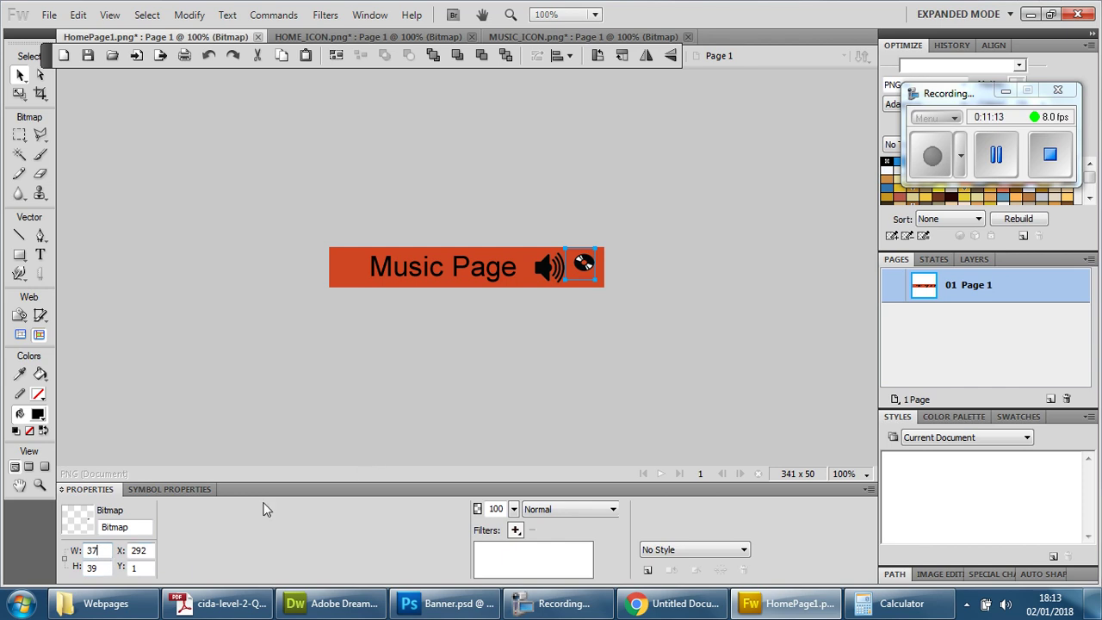
Compare the size and position values of the speaker icon with those of the disc icon
{"action": "left_click", "coordinate": [554, 268]}
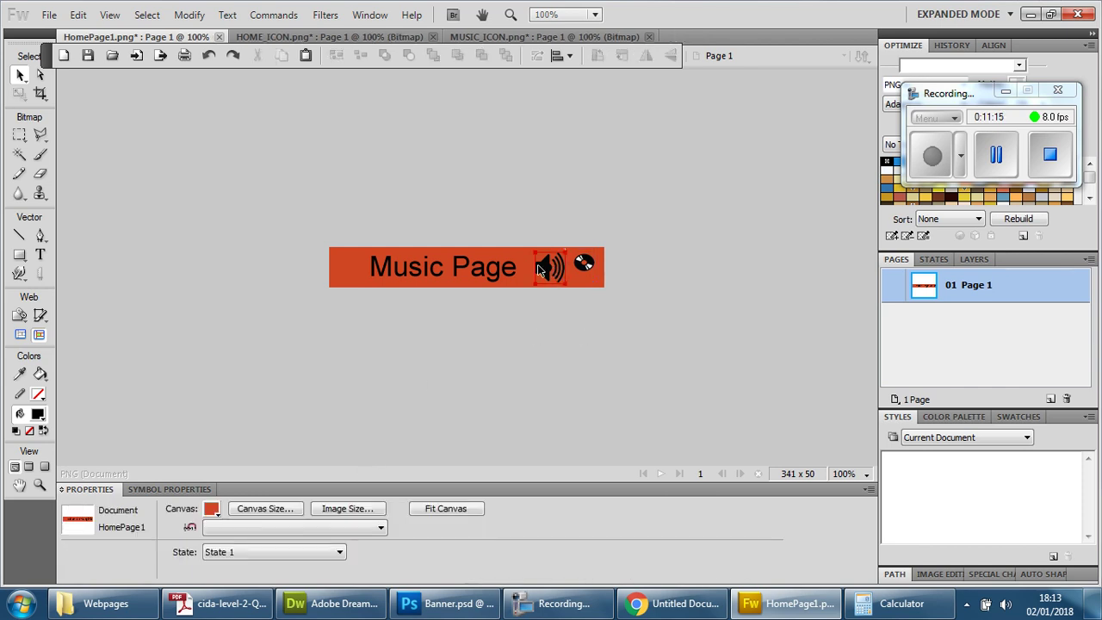
{"action": "left_click", "coordinate": [551, 268]}
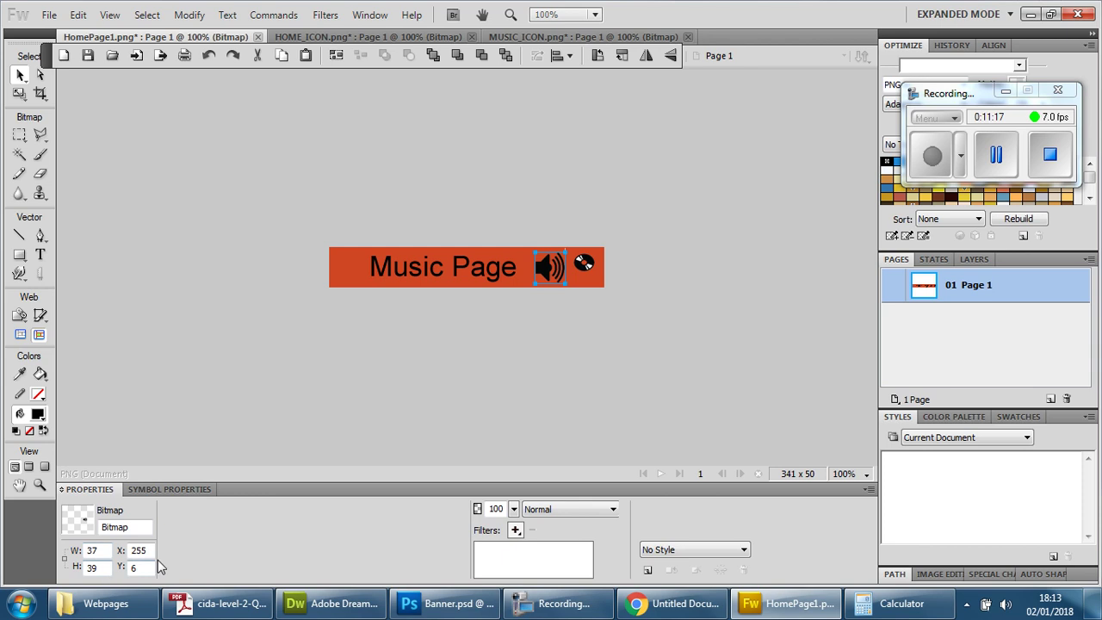
{"action": "key", "text": "Tab"}
{"action": "left_click", "coordinate": [555, 269]}
{"action": "left_click", "coordinate": [587, 266]}
{"action": "left_click", "coordinate": [564, 258]}
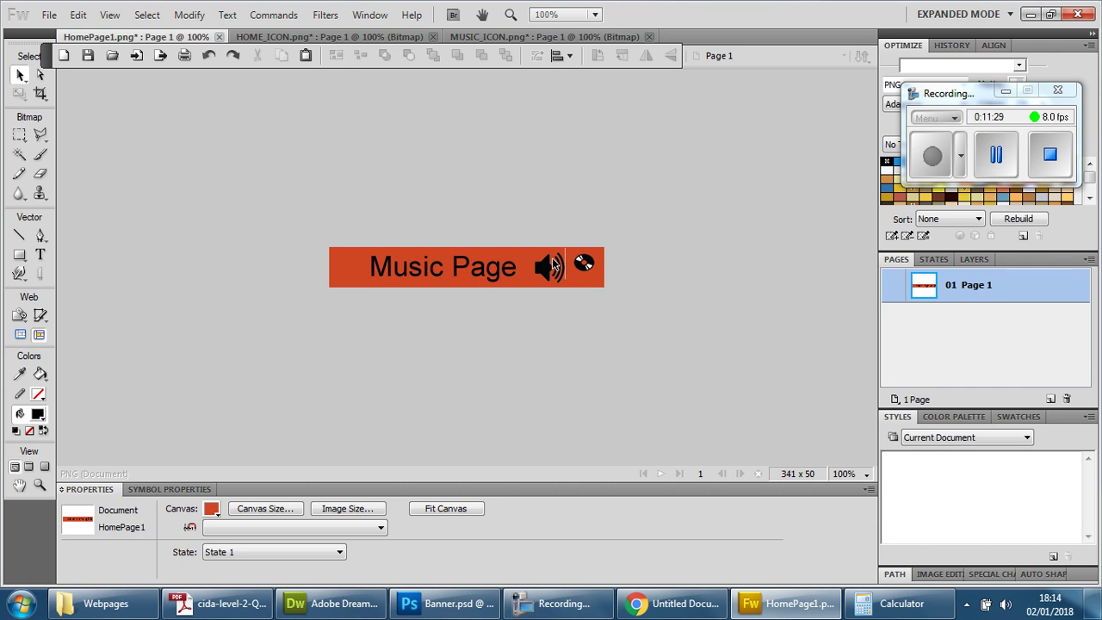
{"action": "left_click", "coordinate": [556, 268]}
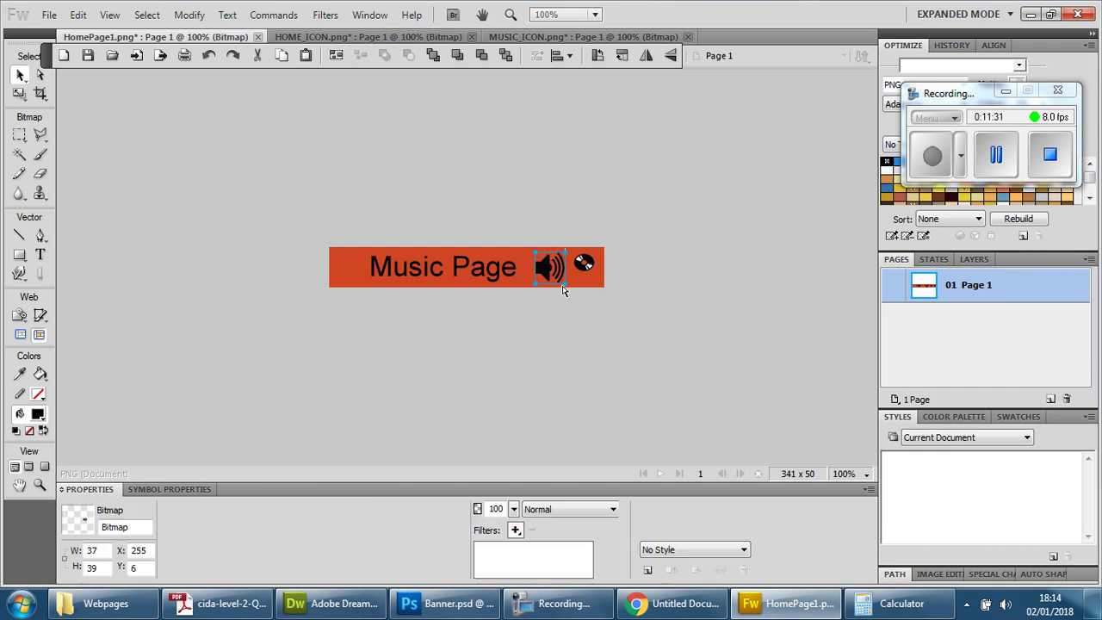
{"action": "left_click", "coordinate": [585, 267]}
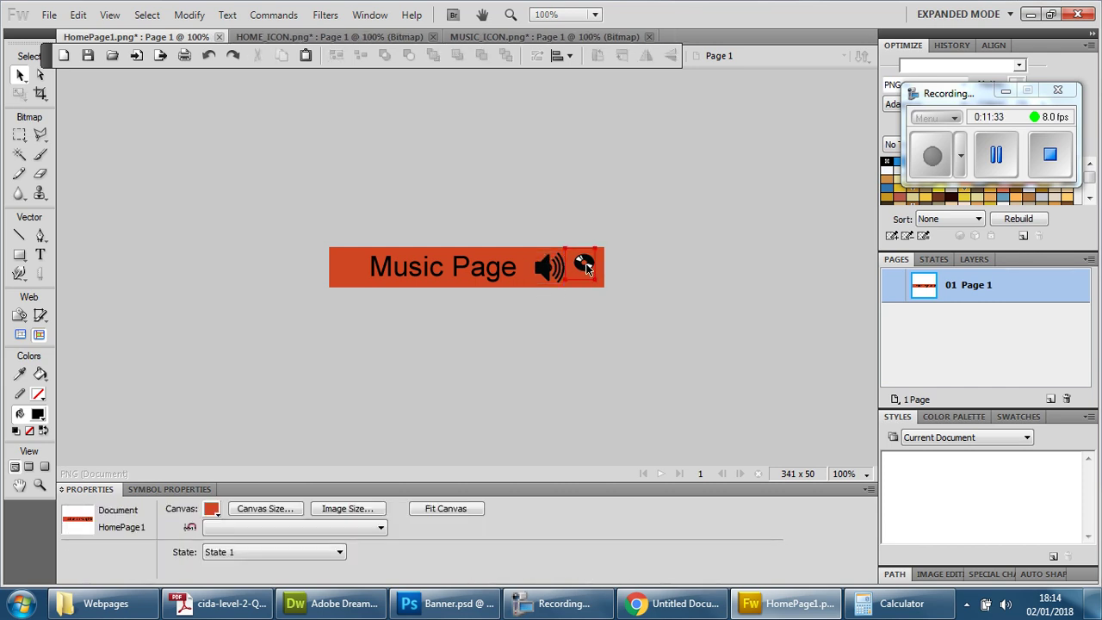
Enlarge the disc icon on the Music Page button to about 66 by 68 pixels
{"action": "left_click", "coordinate": [585, 268]}
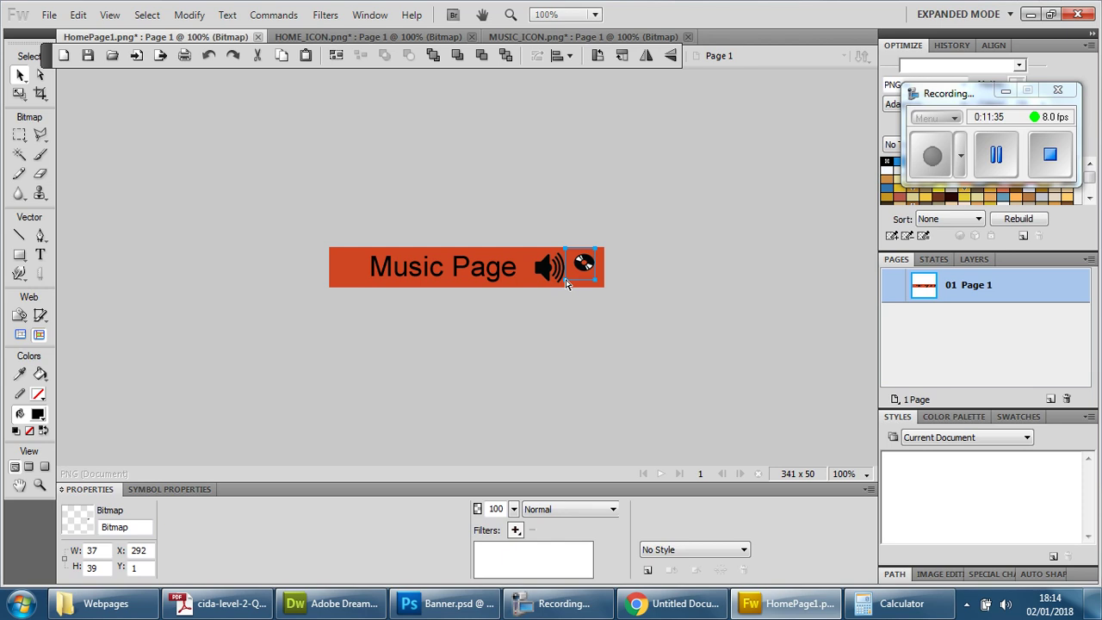
{"action": "left_click_drag", "start_coordinate": [566, 284], "coordinate": [588, 269]}
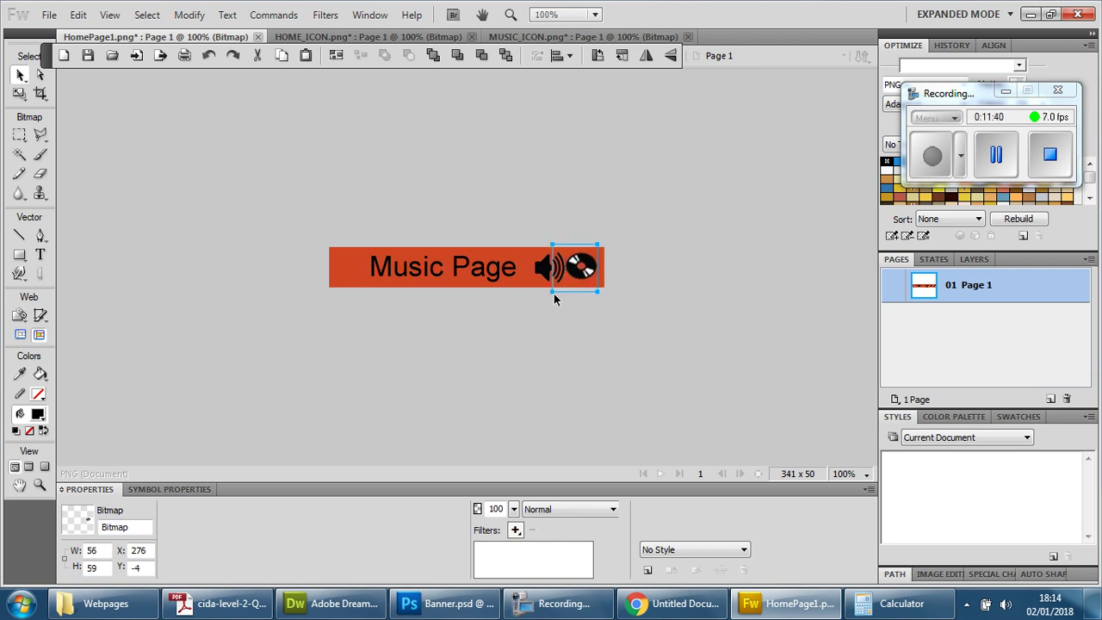
{"action": "left_click_drag", "start_coordinate": [551, 292], "coordinate": [551, 296]}
{"action": "left_click_drag", "start_coordinate": [549, 291], "coordinate": [544, 299]}
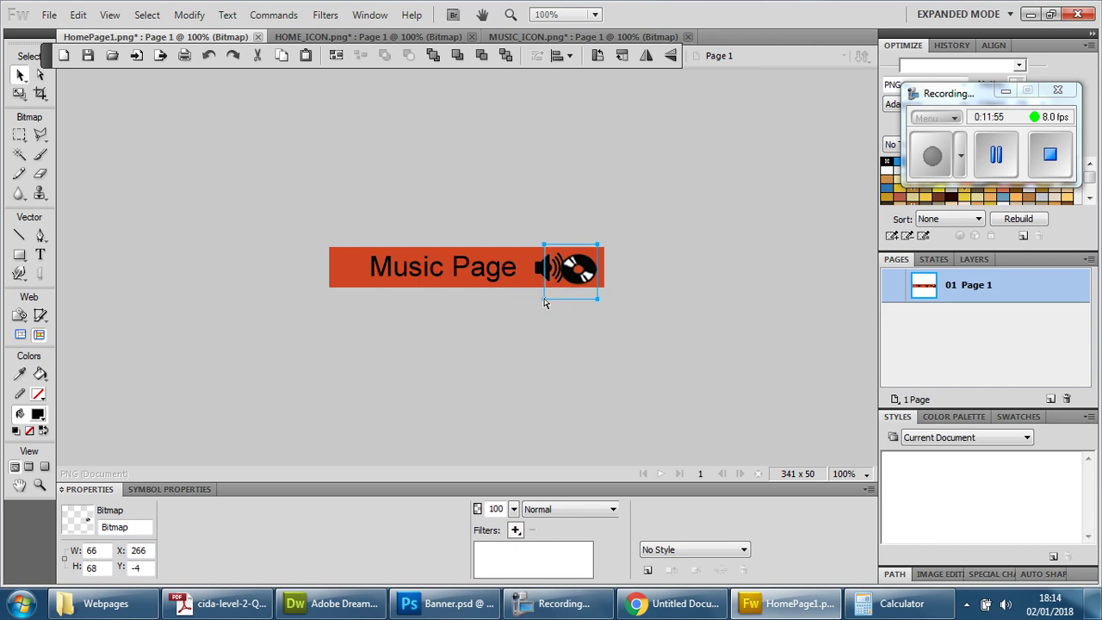
Delete the speaker icon from the Music Page button
{"action": "left_click", "coordinate": [542, 273]}
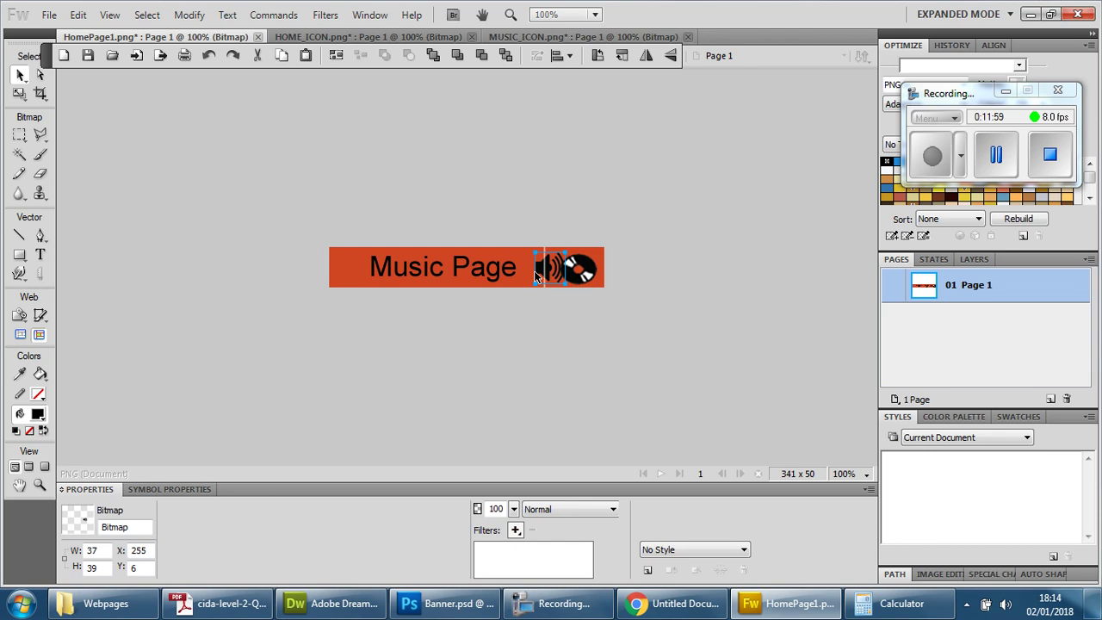
{"action": "key", "text": "Delete"}
Position the disc icon at X 255 and Y 6 on the Music Page button
{"action": "left_click", "coordinate": [575, 272]}
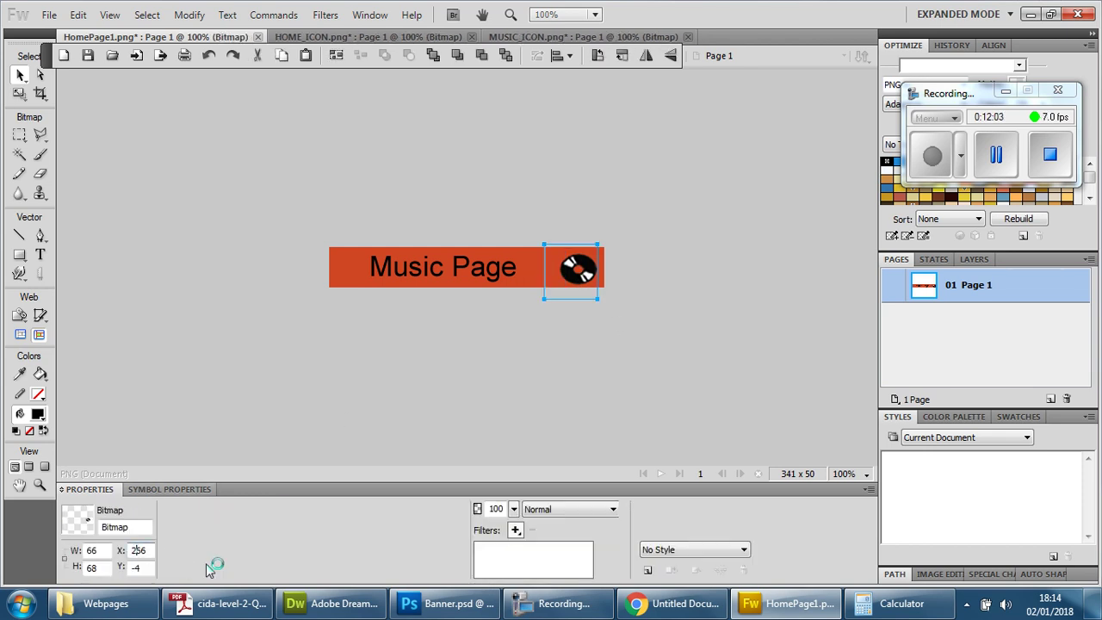
{"action": "left_click", "coordinate": [153, 551]}
{"action": "type", "text": "255"}
{"action": "key", "text": "Tab"}
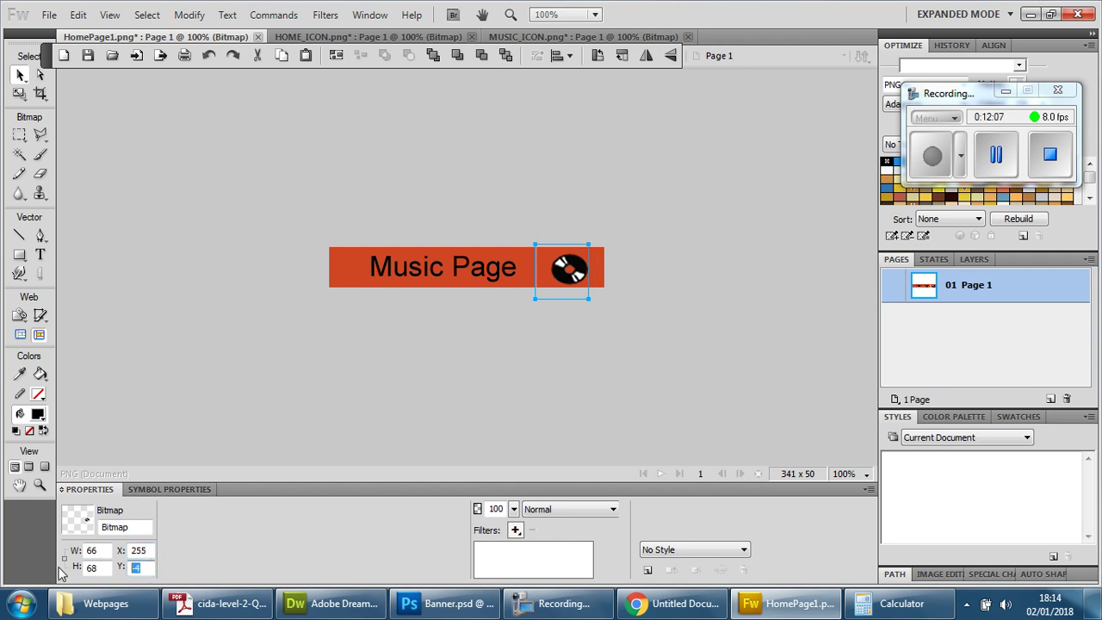
{"action": "type", "text": "6"}
{"action": "key", "text": "Return"}
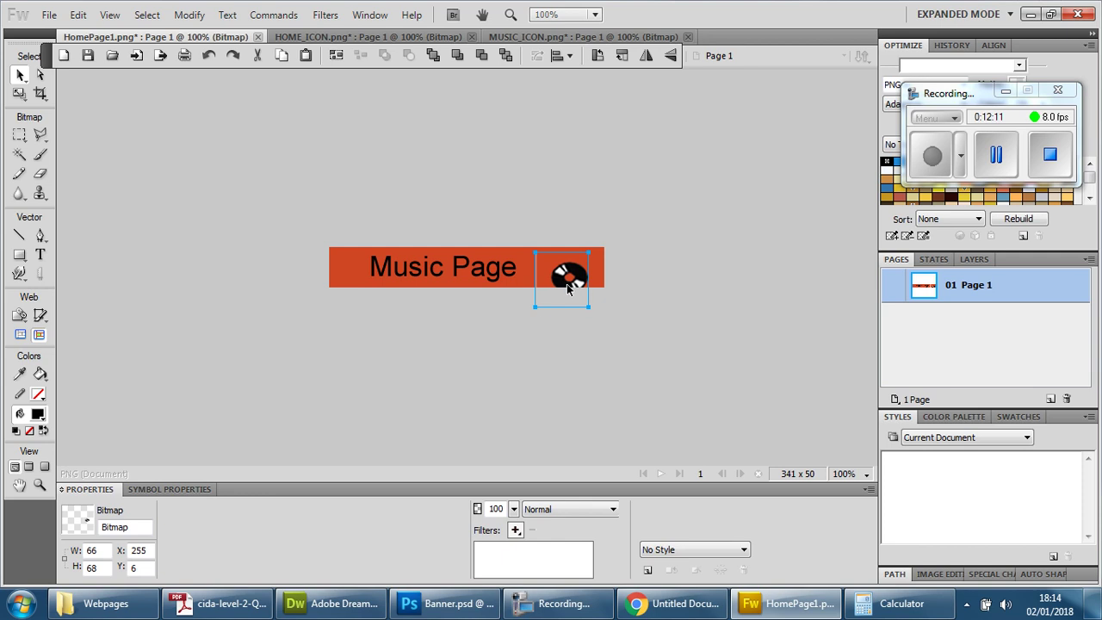
Move the disc icon closer to the "Music Page" text, to about X 238 and Y -4
{"action": "left_click_drag", "start_coordinate": [574, 281], "coordinate": [560, 269]}
{"action": "left_click", "coordinate": [663, 207]}
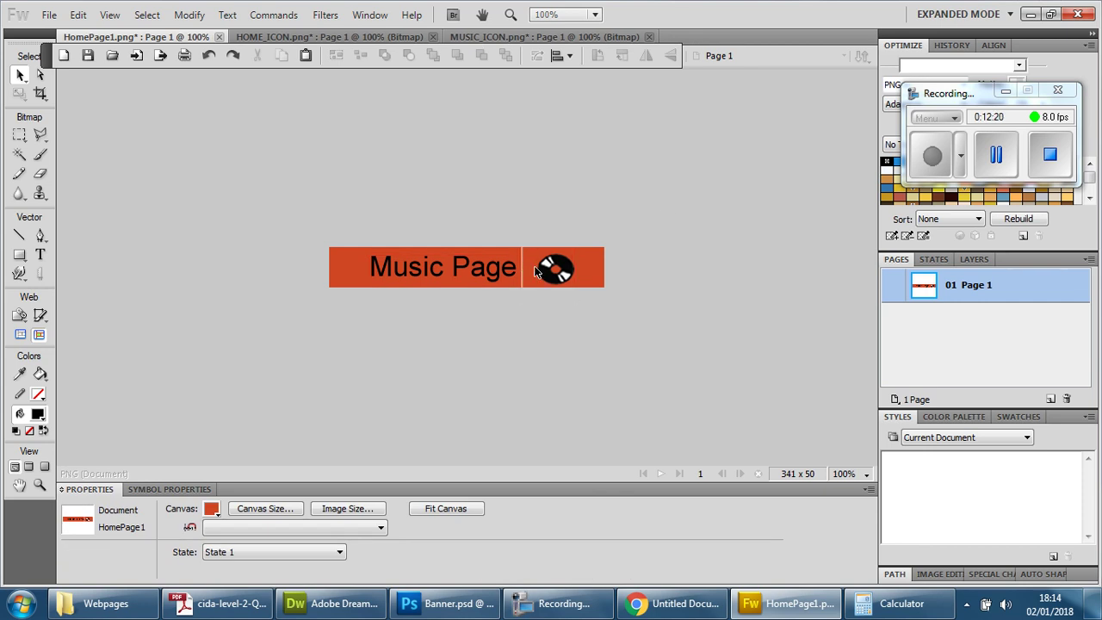
{"action": "left_click", "coordinate": [536, 272]}
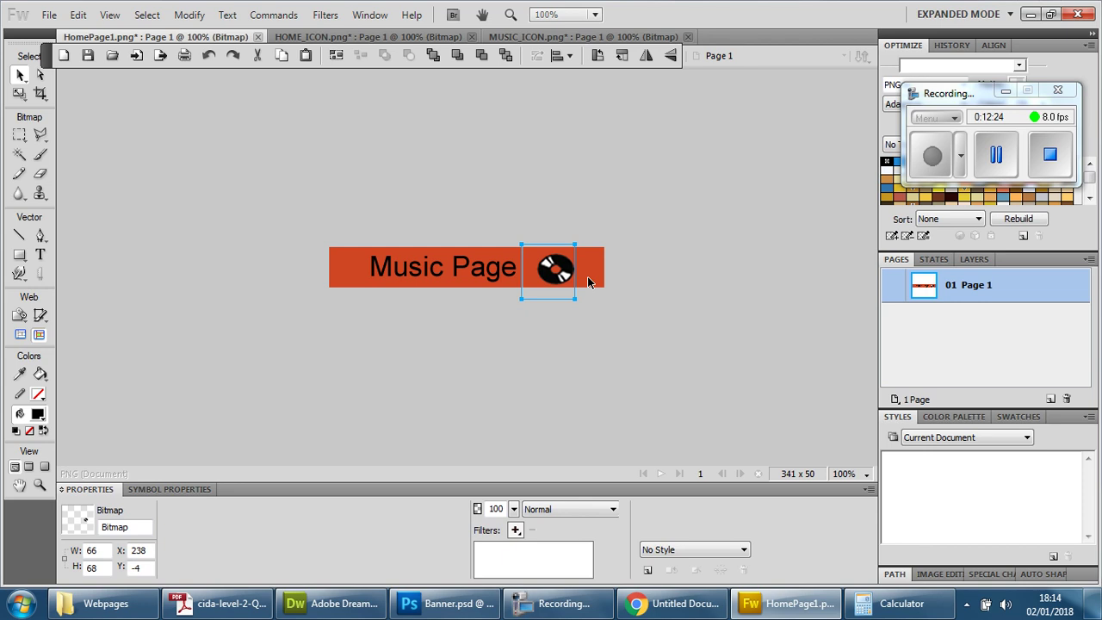
Check the original disc in the MUSIC_ICON image and delete its copy from the Music Page button
{"action": "left_click", "coordinate": [582, 37]}
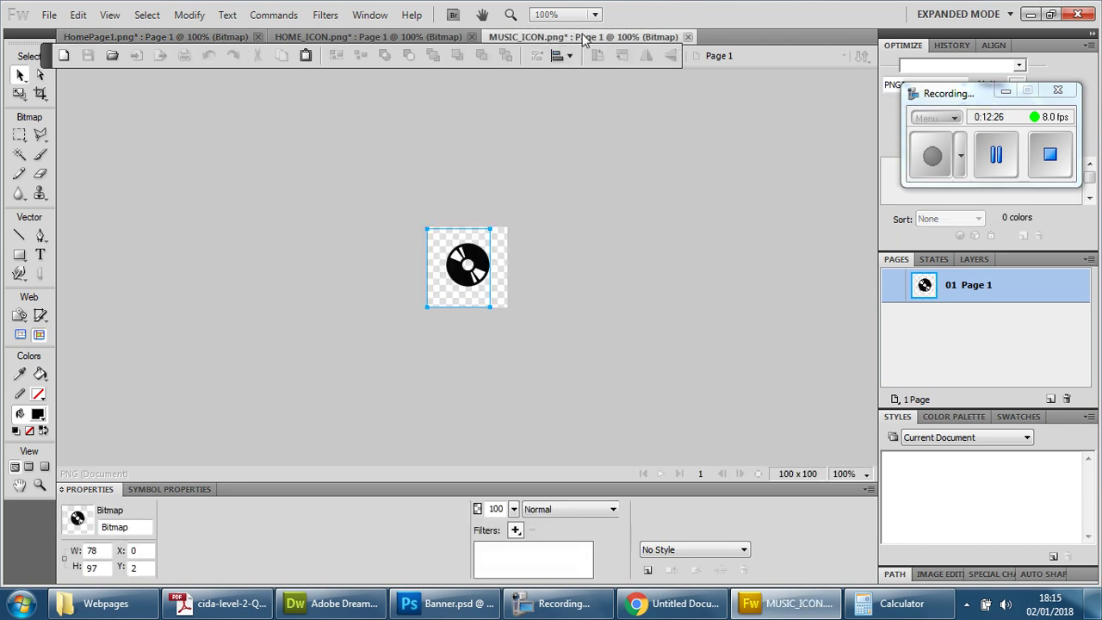
{"action": "left_click", "coordinate": [536, 89]}
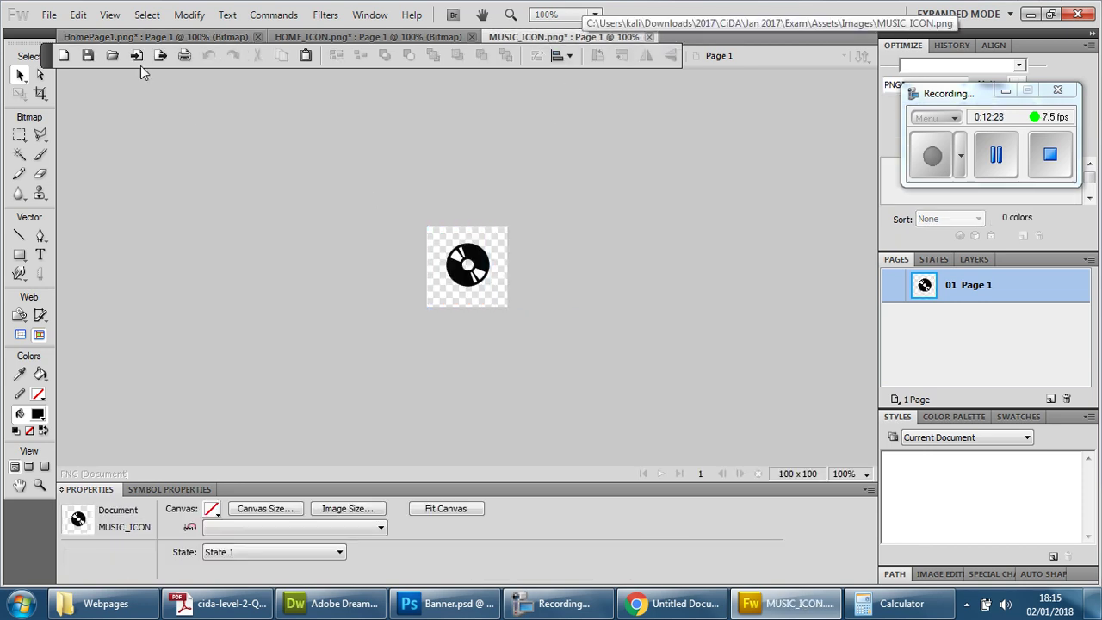
{"action": "left_click", "coordinate": [155, 37]}
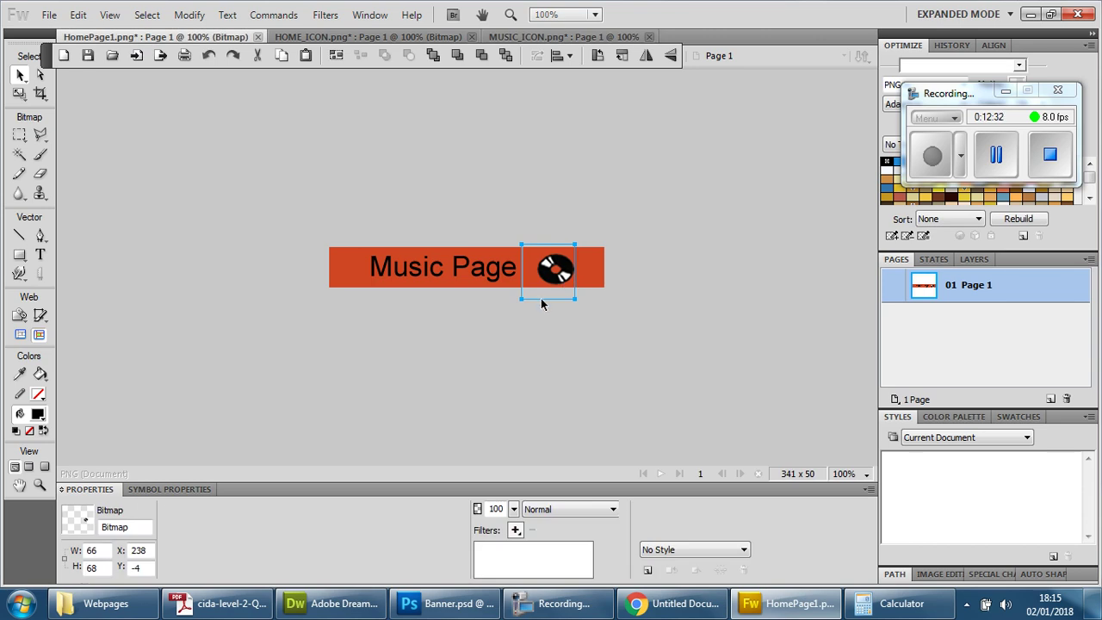
{"action": "key", "text": "Delete"}
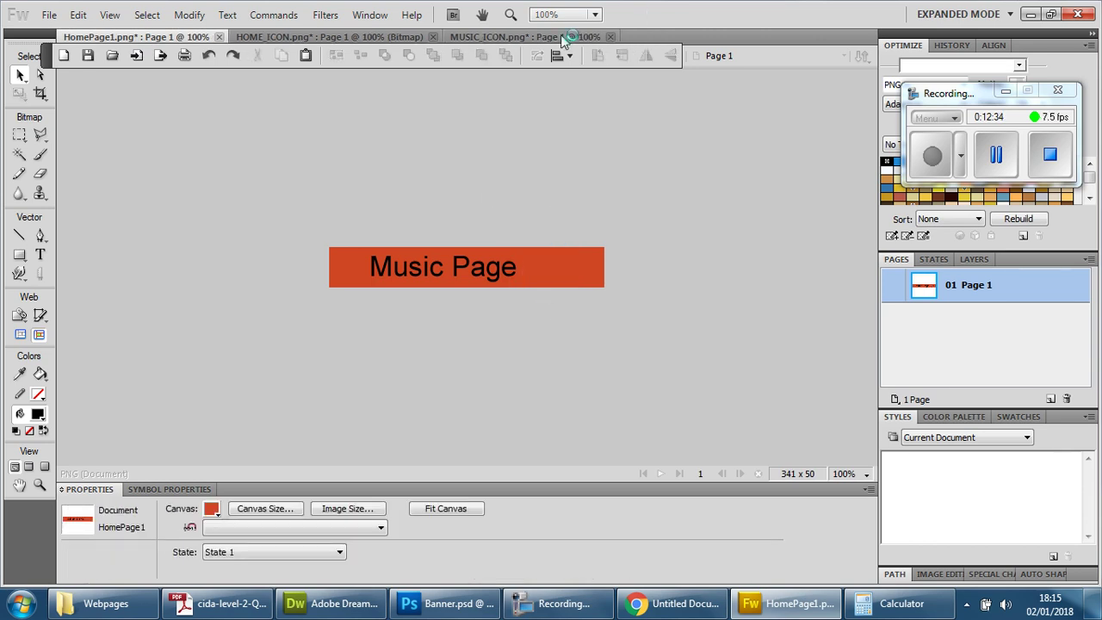
Bring up the MUSIC_ICON image at 200% magnification
{"action": "left_click", "coordinate": [559, 37]}
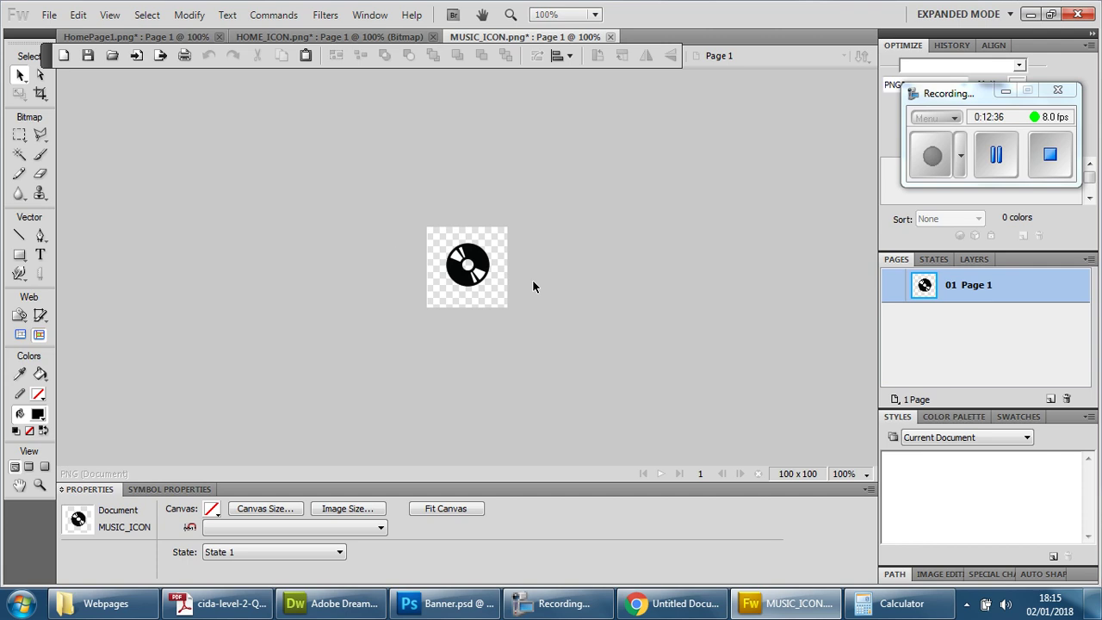
{"action": "left_click", "coordinate": [856, 474]}
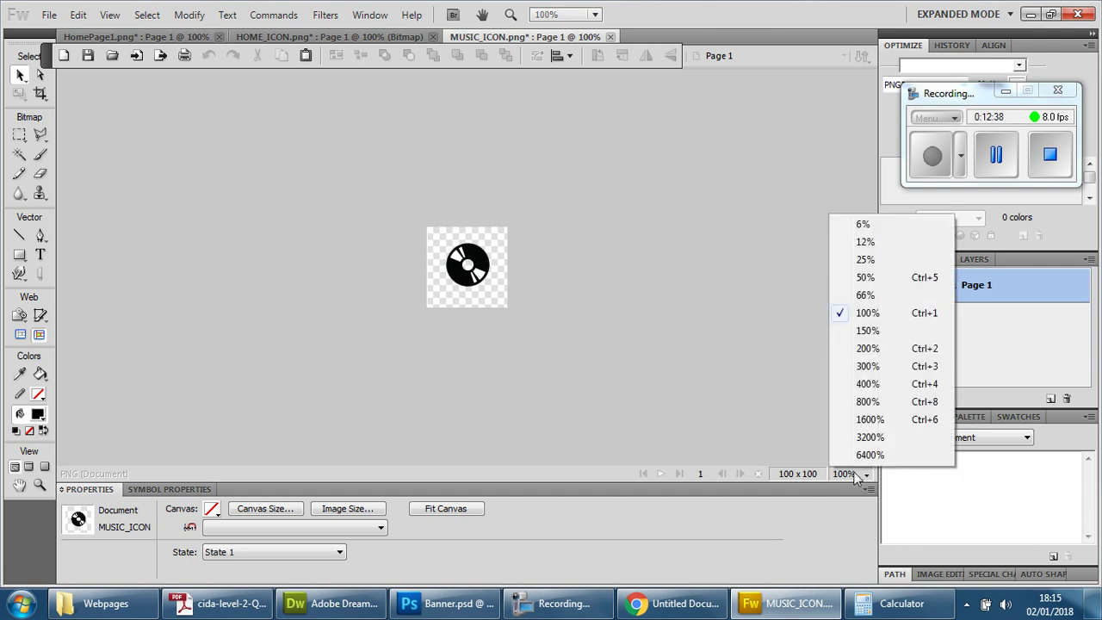
{"action": "left_click", "coordinate": [867, 347]}
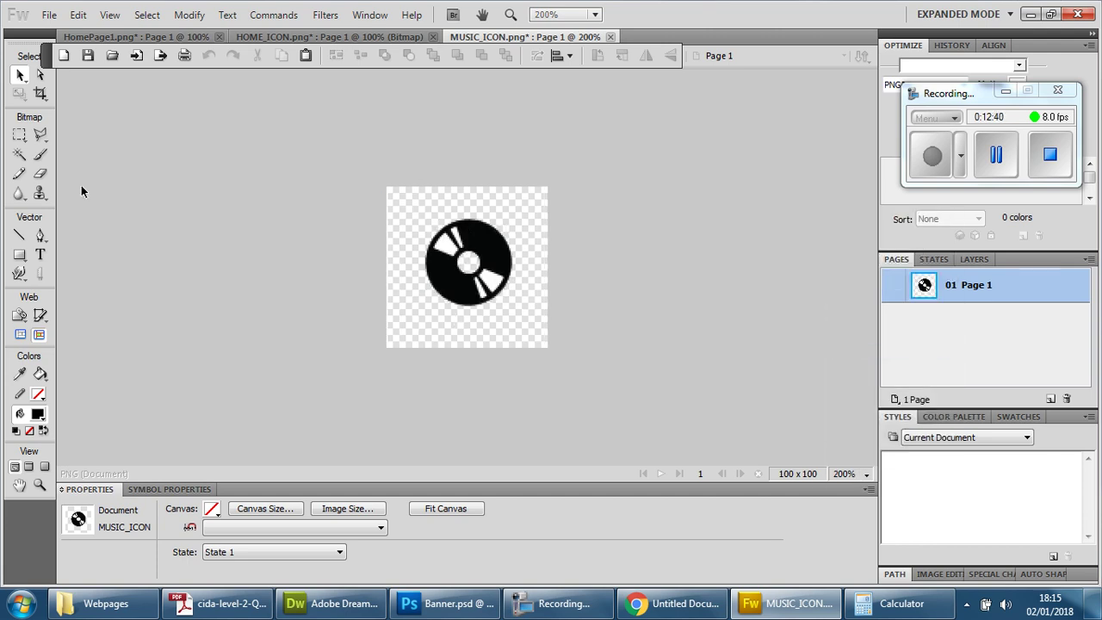
{"action": "left_click", "coordinate": [39, 93]}
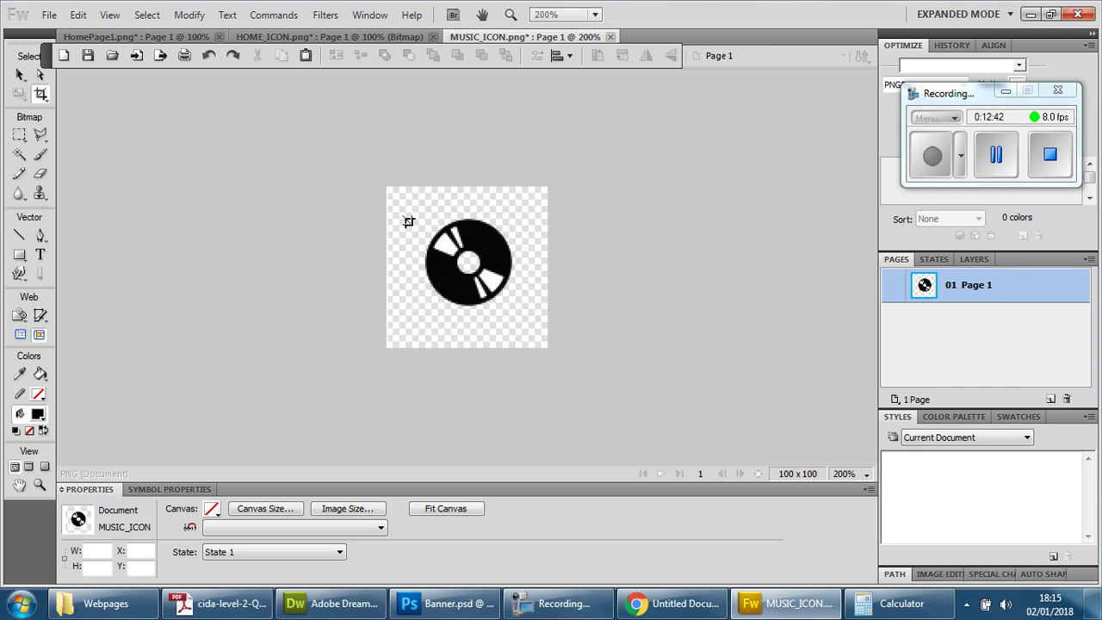
{"action": "left_click_drag", "start_coordinate": [418, 213], "coordinate": [519, 311]}
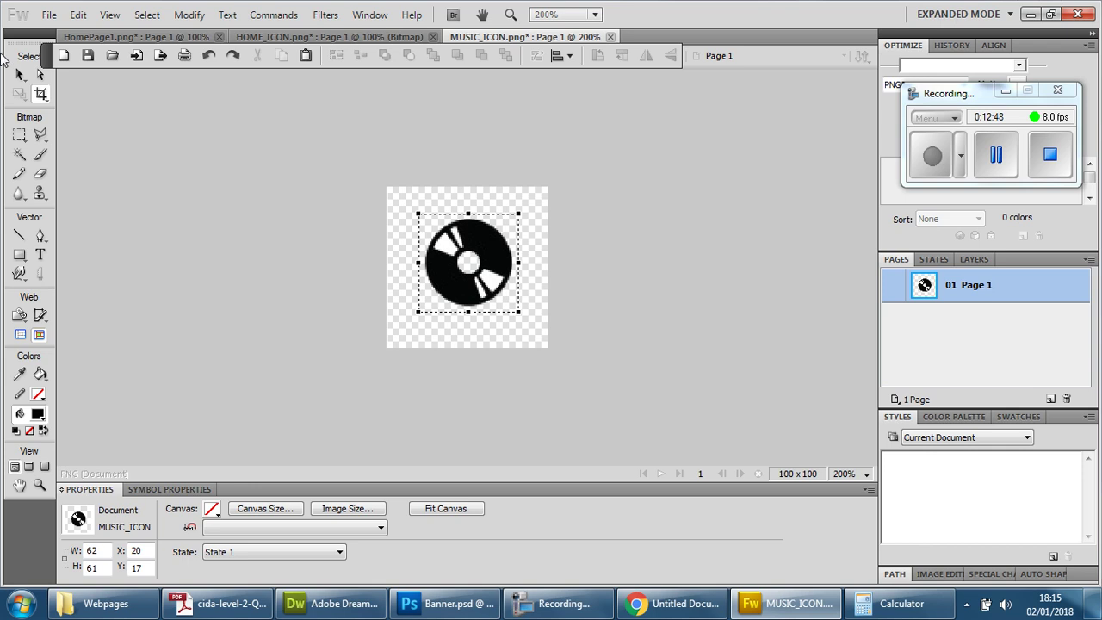
{"action": "left_click", "coordinate": [21, 75]}
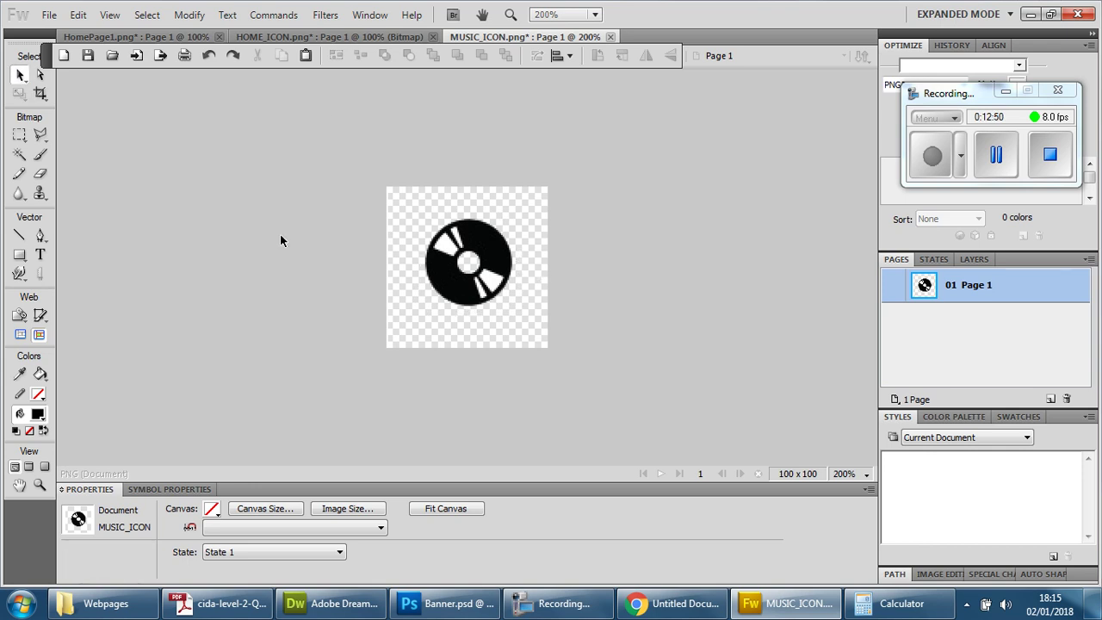
{"action": "key", "text": "ctrl+z"}
{"action": "left_click", "coordinate": [39, 93]}
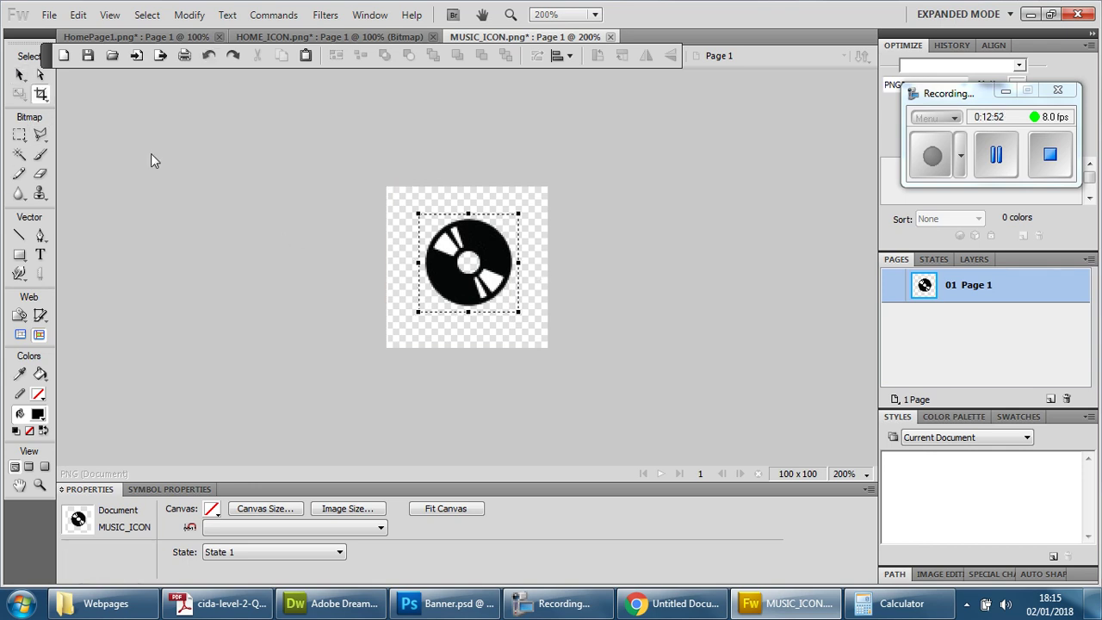
{"action": "left_click_drag", "start_coordinate": [474, 263], "coordinate": [470, 181]}
{"action": "key", "text": "Escape"}
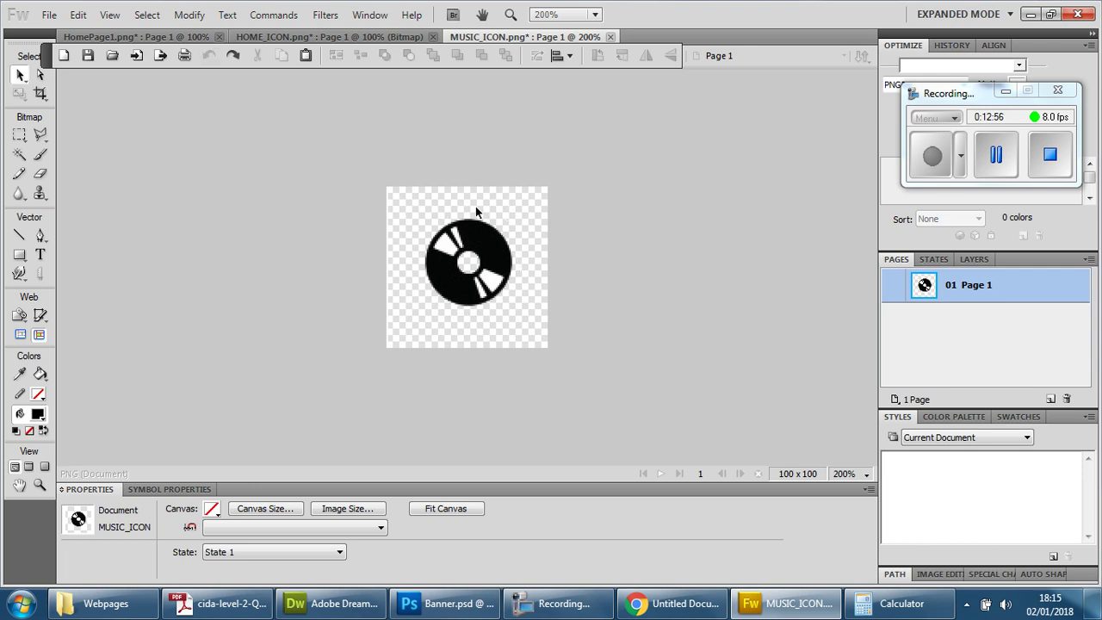
Crop the MUSIC_ICON image closely around the disc, to about 59 by 61 pixels
{"action": "left_click", "coordinate": [39, 93]}
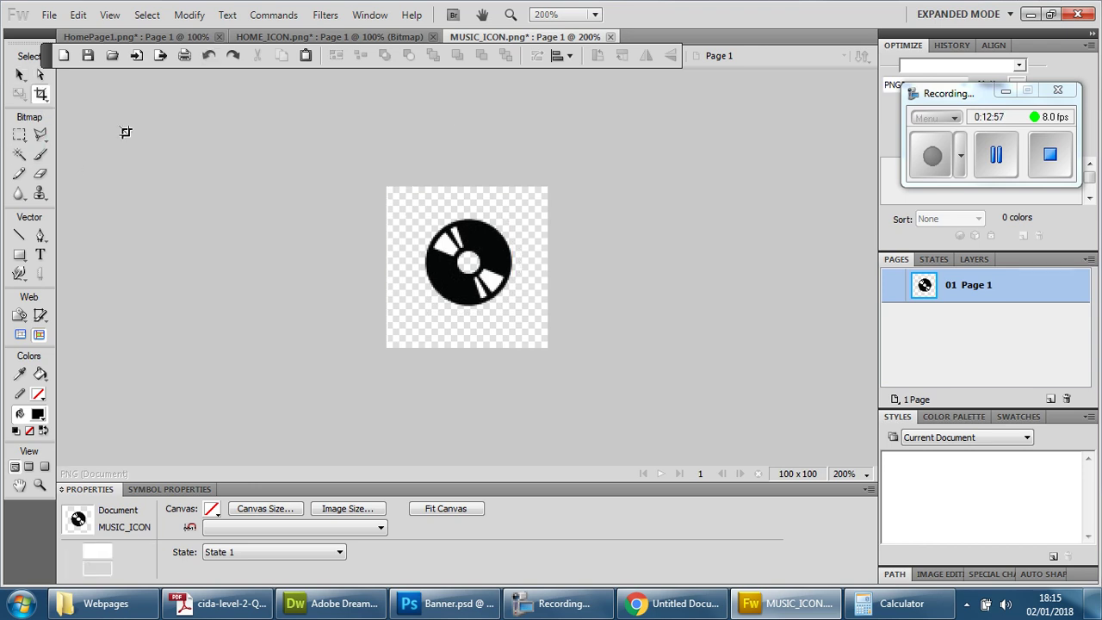
{"action": "left_click_drag", "start_coordinate": [419, 211], "coordinate": [517, 312]}
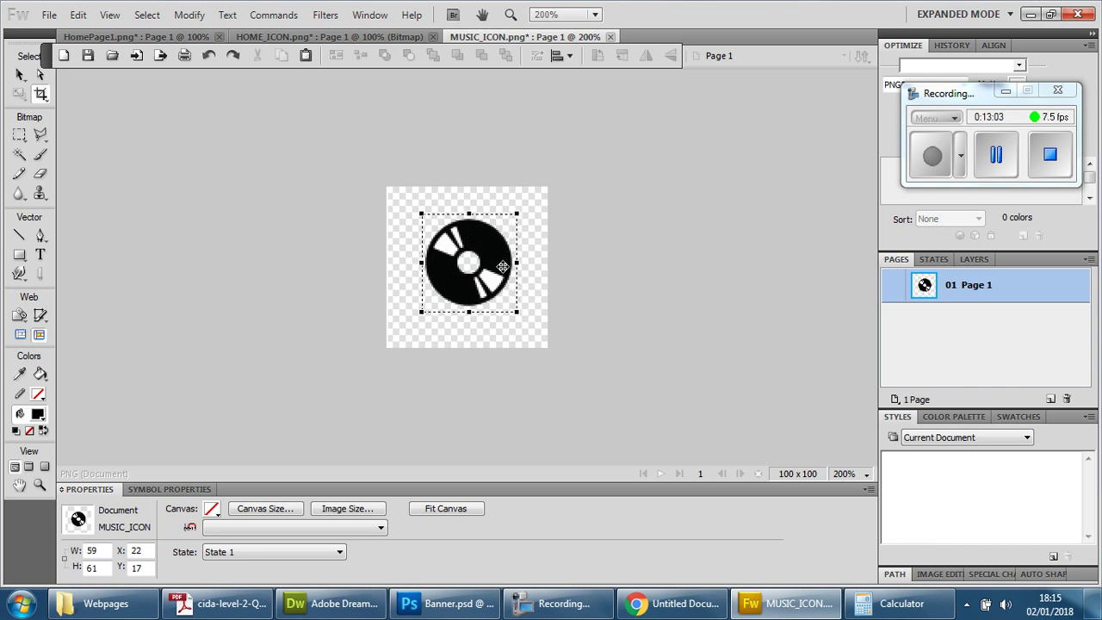
{"action": "double_click", "coordinate": [475, 228]}
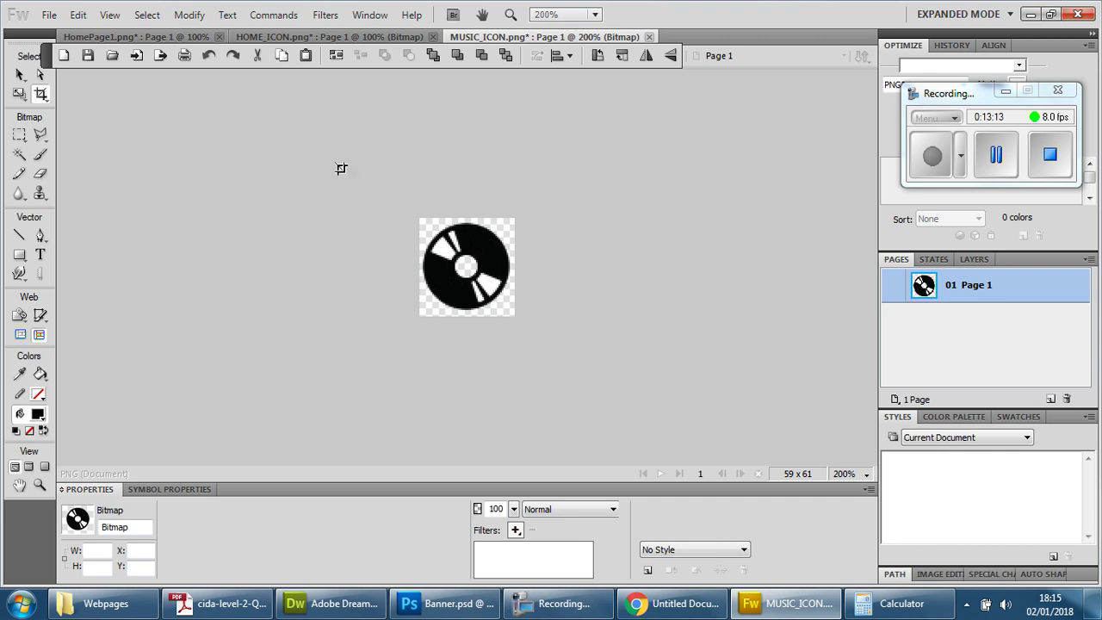
Place the 54 by 54 disc icon back beside the "Music Page" text, at about X 246 and Y -4
{"action": "left_click", "coordinate": [20, 75]}
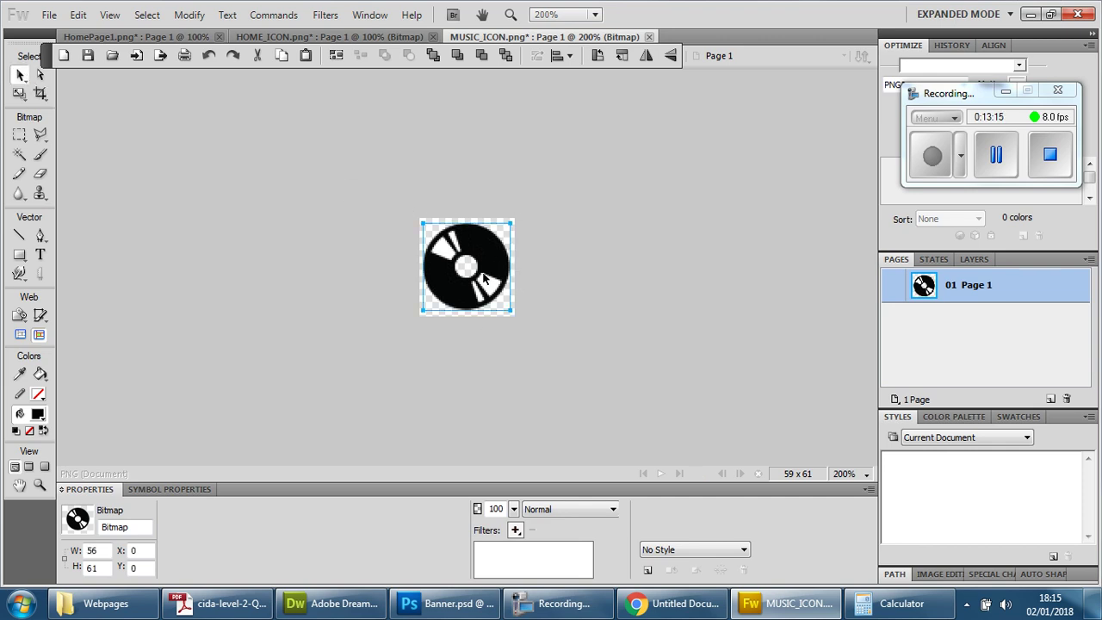
{"action": "left_click_drag", "start_coordinate": [480, 272], "coordinate": [665, 311]}
{"action": "key", "text": "ctrl+z"}
{"action": "left_click_drag", "start_coordinate": [553, 266], "coordinate": [555, 267]}
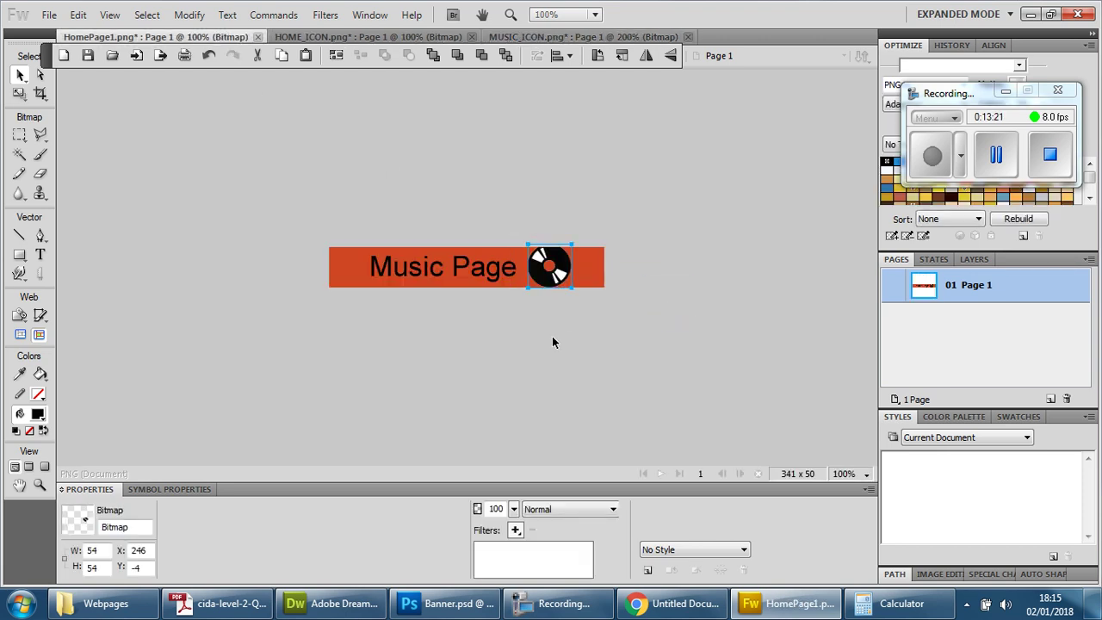
Position the disc icon on the Music Page button at X 255 and Y 6
{"action": "double_click", "coordinate": [143, 554]}
{"action": "type", "text": "245"}
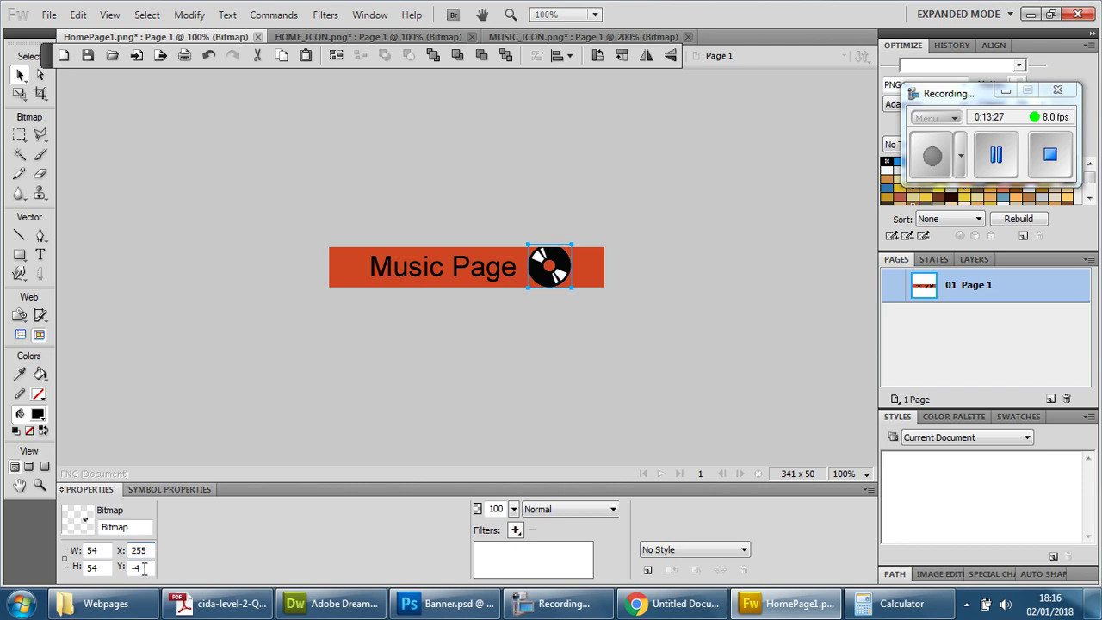
{"action": "double_click", "coordinate": [145, 568]}
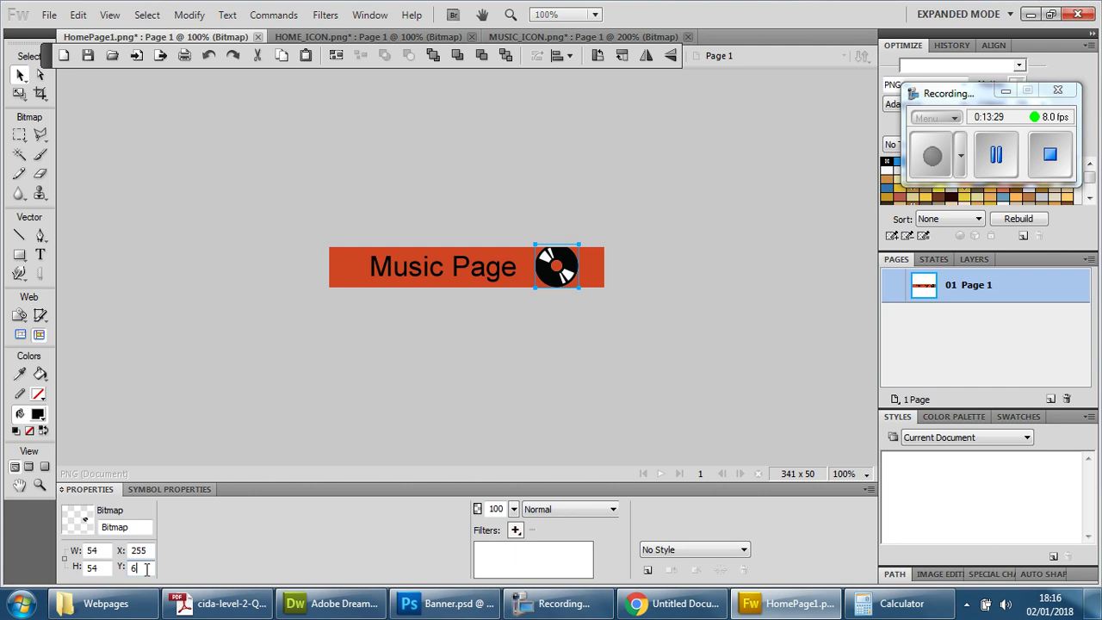
{"action": "key", "text": "Return"}
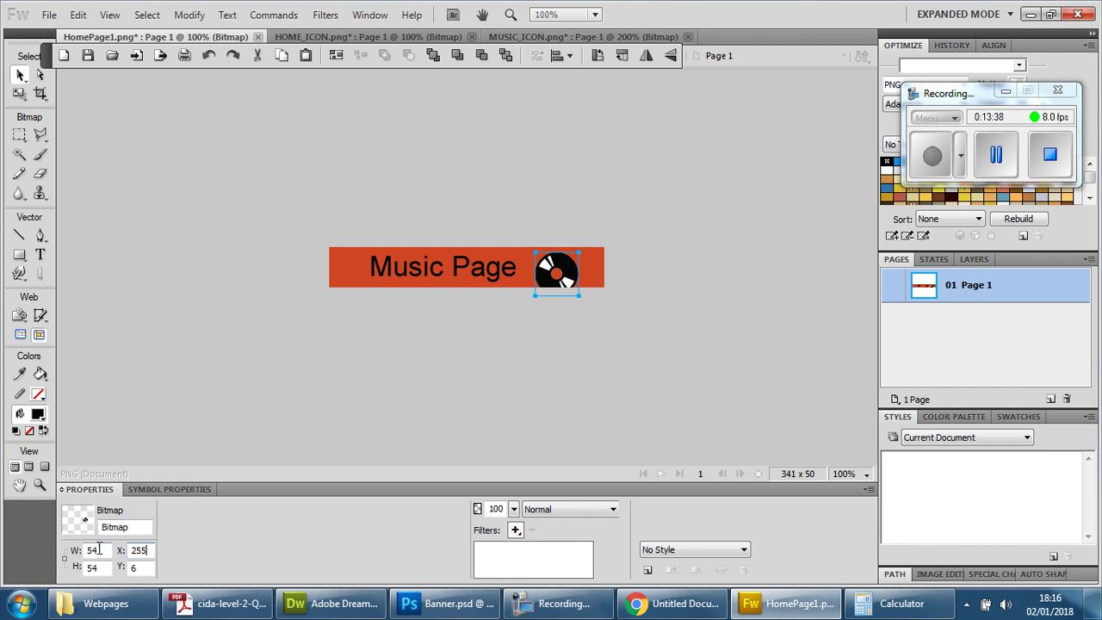
Save the button as a new Fireworks PNG named MusicPage1 in the Buttons folder
{"action": "left_click", "coordinate": [49, 15]}
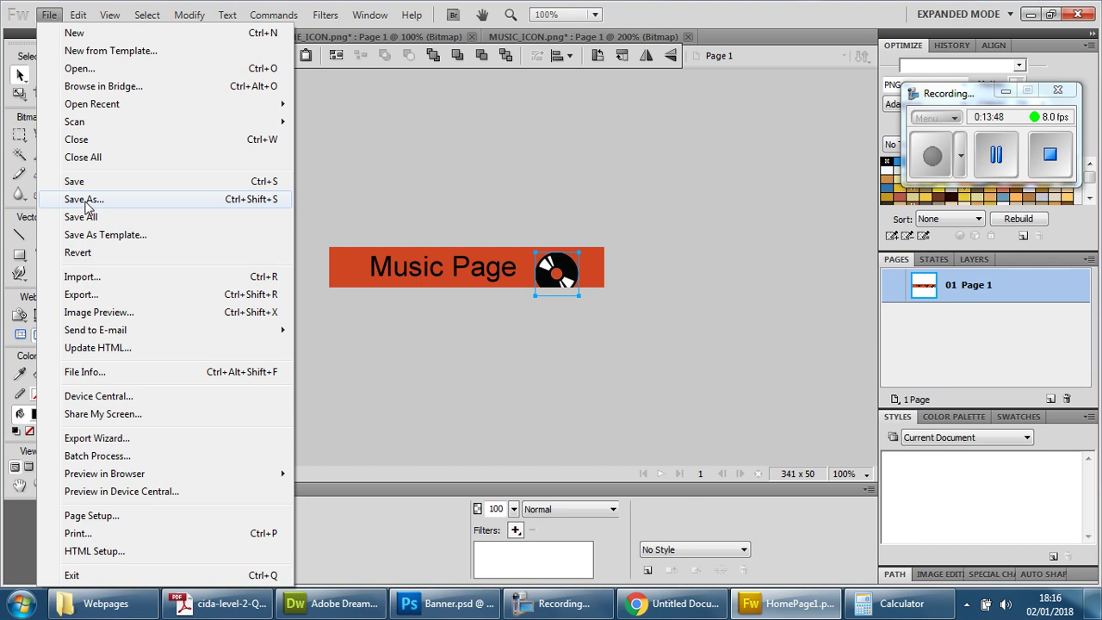
{"action": "left_click", "coordinate": [85, 202]}
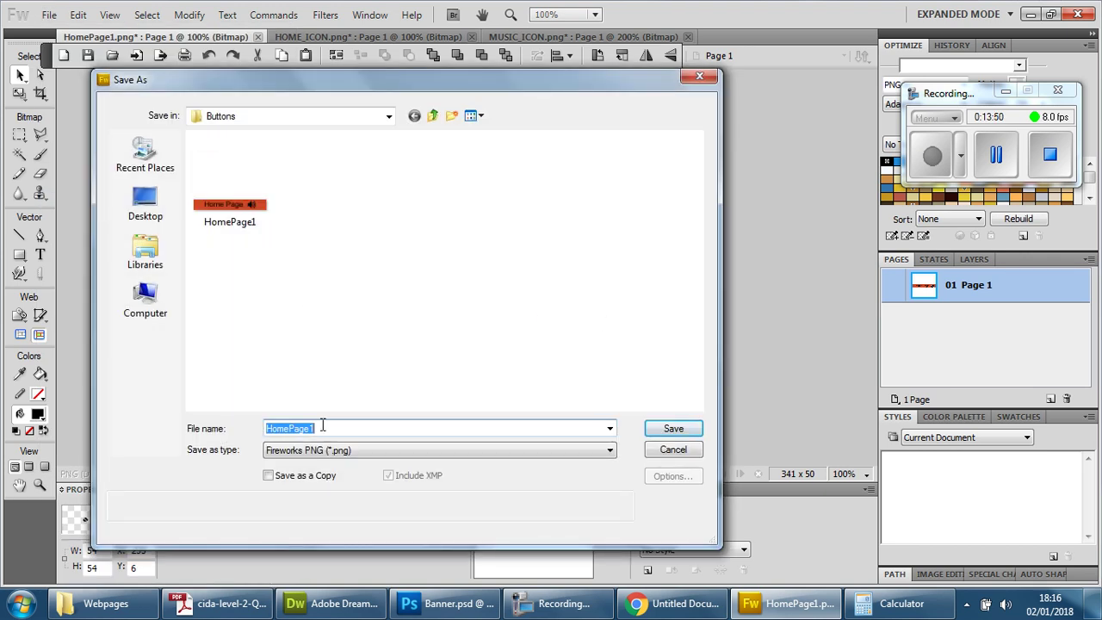
{"action": "left_click", "coordinate": [287, 428]}
{"action": "left_click_drag", "start_coordinate": [263, 429], "coordinate": [243, 434]}
{"action": "type", "text": "Musi"}
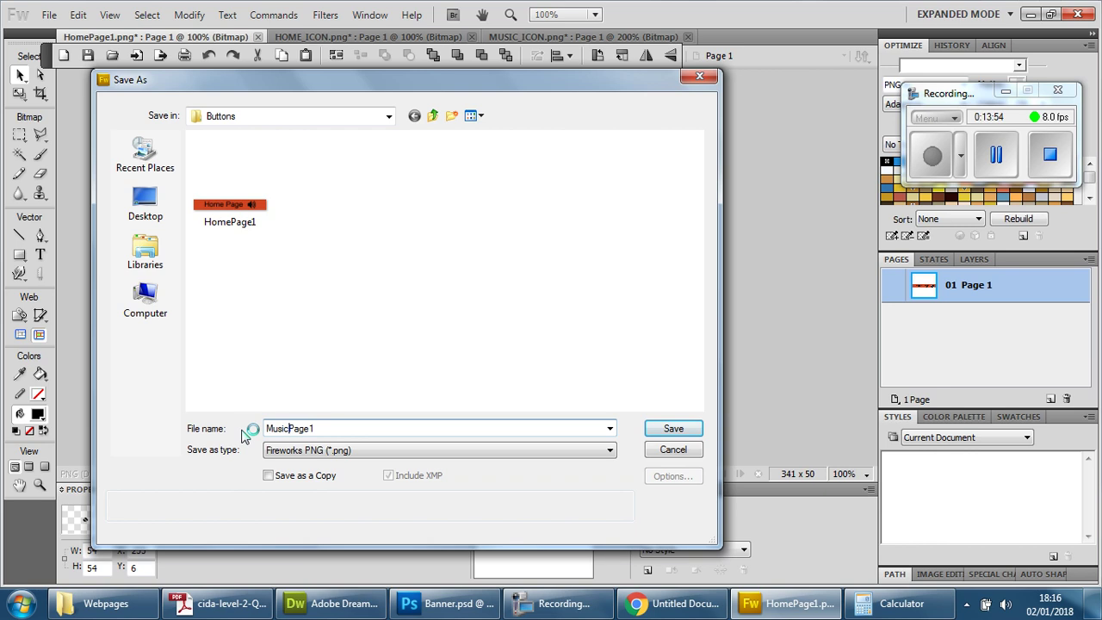
{"action": "type", "text": "c"}
{"action": "left_click", "coordinate": [673, 429]}
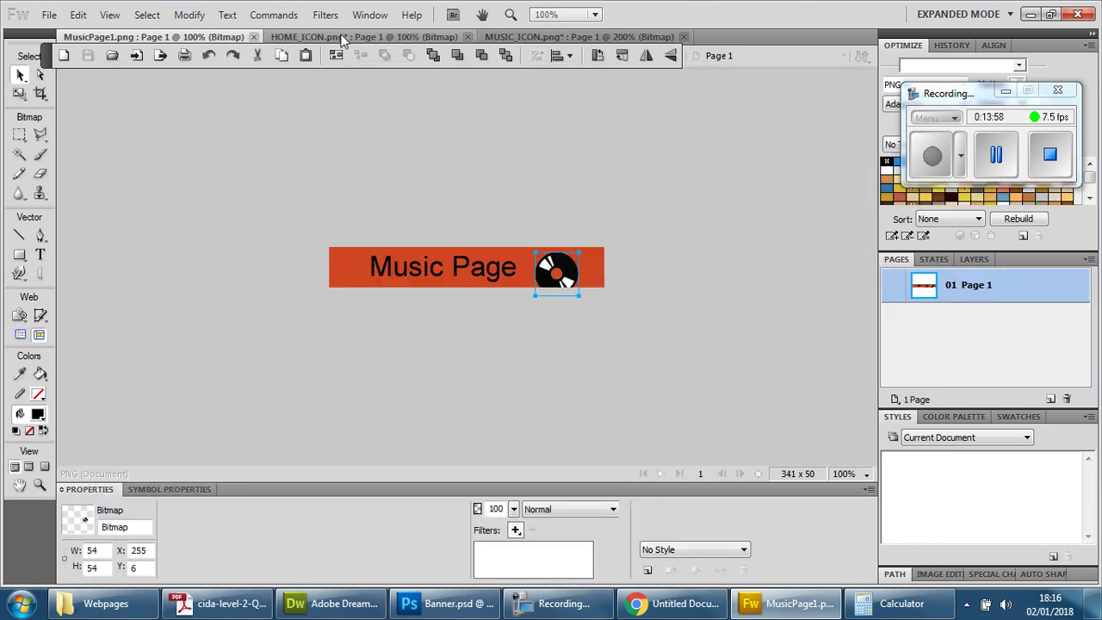
Close the HOME_ICON and MUSIC_ICON images without saving their changes
{"action": "left_click", "coordinate": [342, 37]}
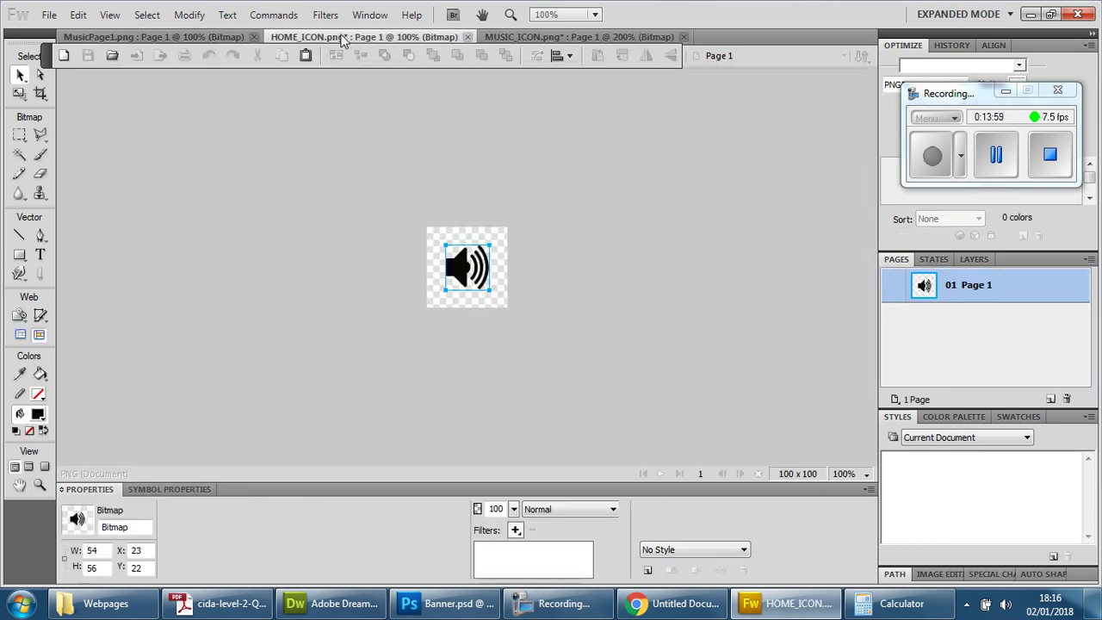
{"action": "left_click", "coordinate": [466, 37]}
{"action": "left_click", "coordinate": [541, 346]}
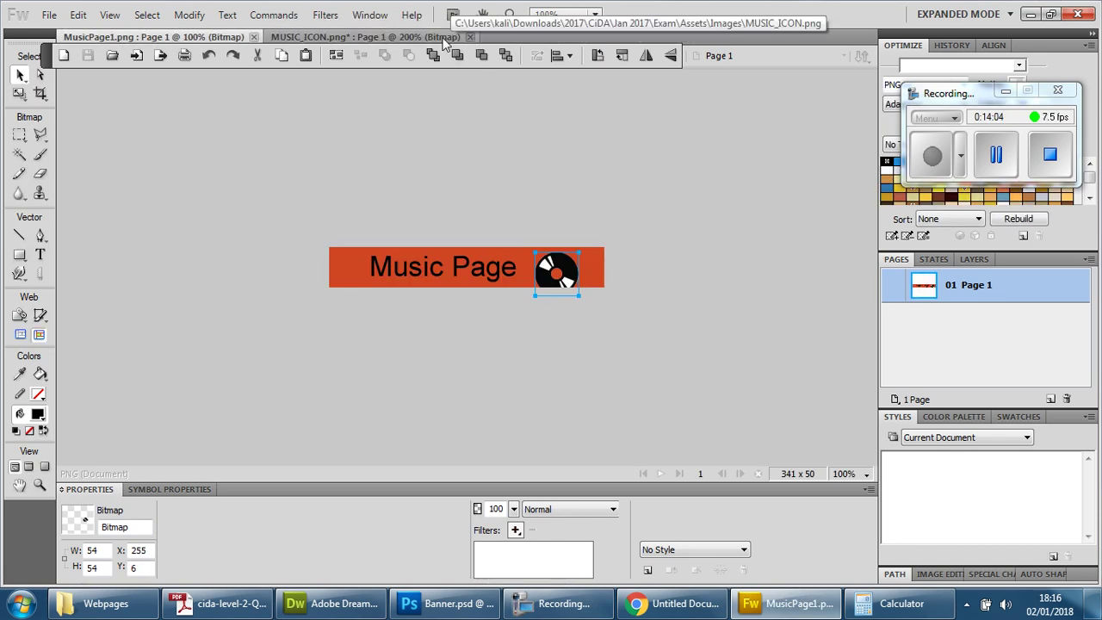
{"action": "left_click", "coordinate": [469, 37]}
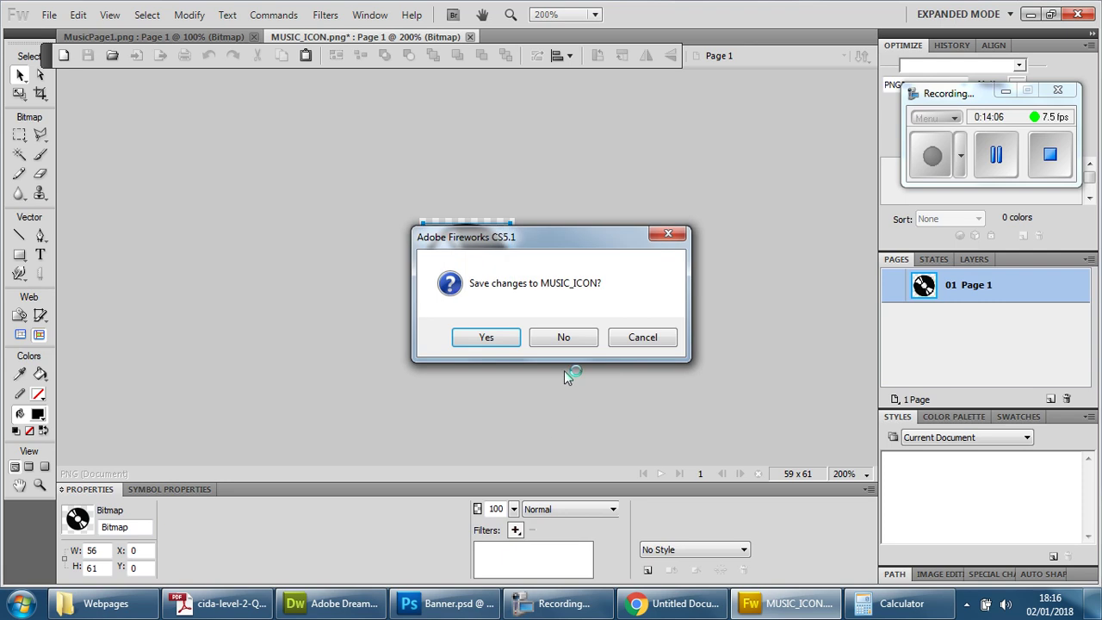
{"action": "left_click", "coordinate": [555, 346]}
Open HomePage1 from the Assets Buttons folder and select its speaker icon to check the icon's size
{"action": "left_click", "coordinate": [48, 14]}
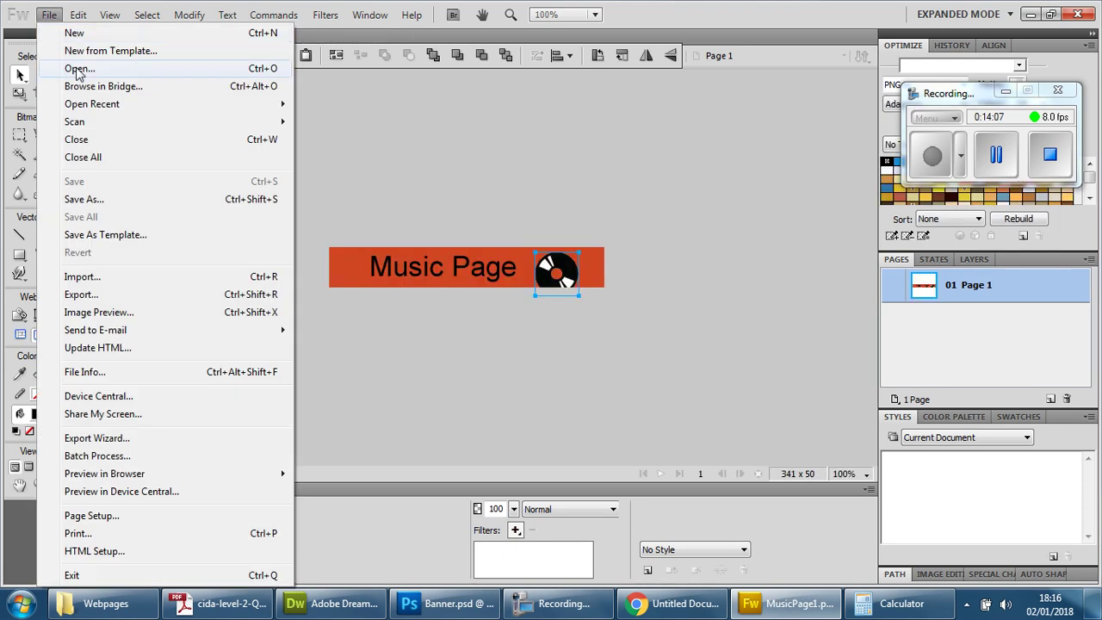
{"action": "left_click", "coordinate": [78, 69]}
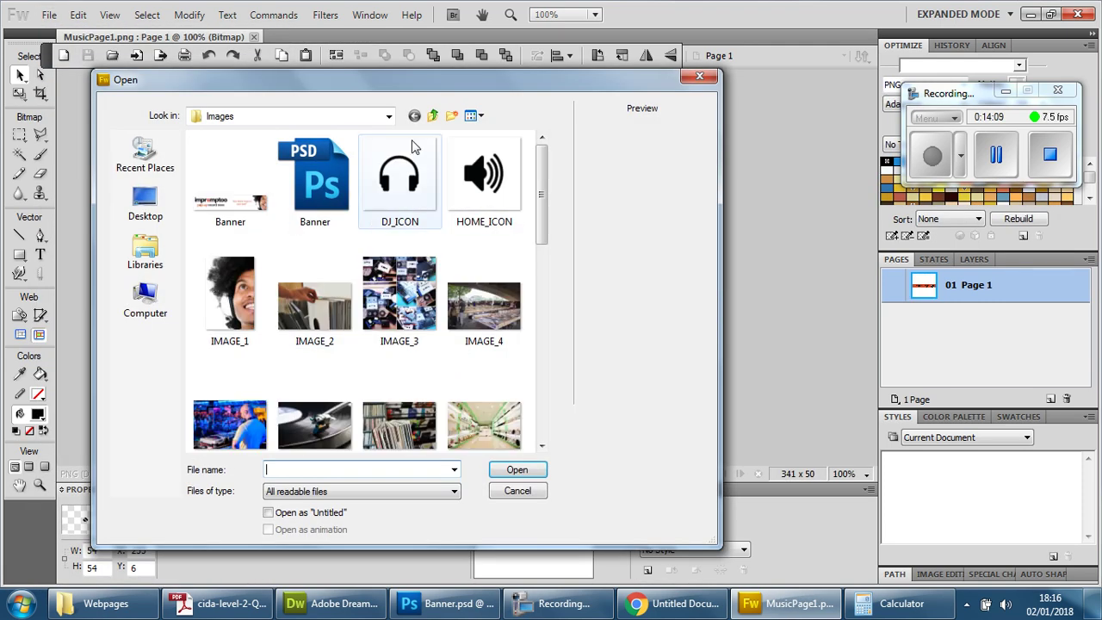
{"action": "left_click", "coordinate": [431, 116]}
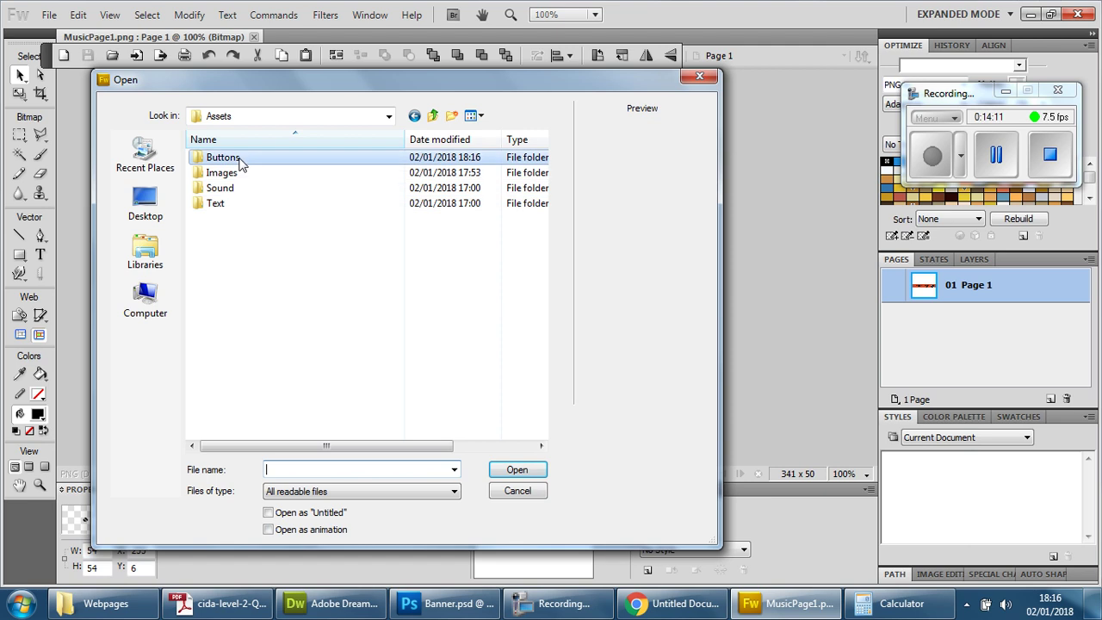
{"action": "double_click", "coordinate": [237, 160]}
{"action": "left_click", "coordinate": [246, 196]}
{"action": "left_click", "coordinate": [518, 471]}
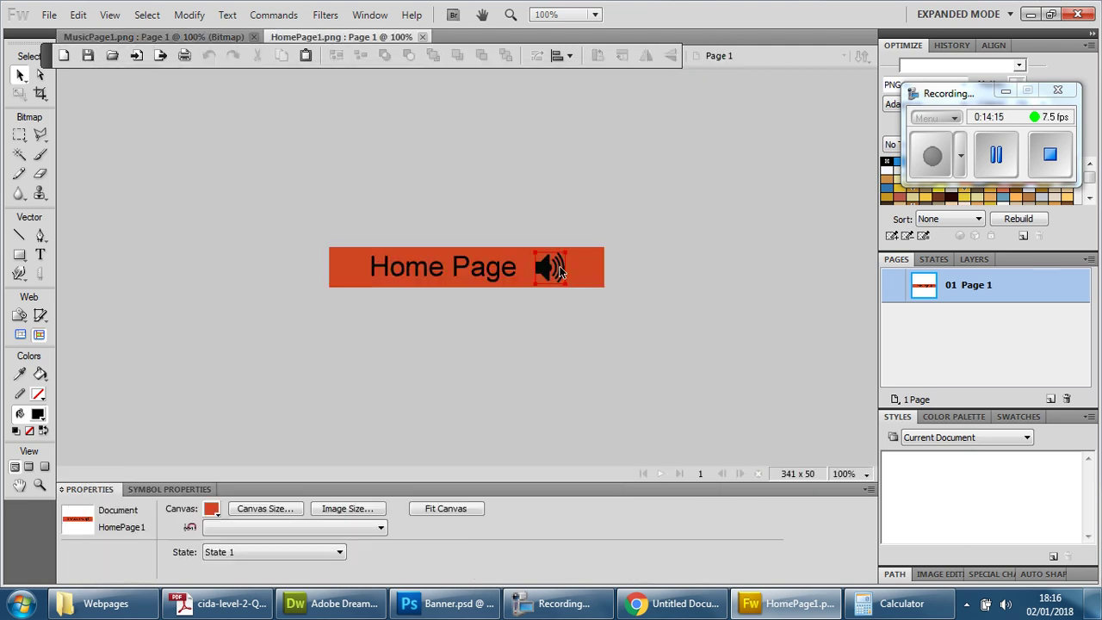
{"action": "left_click", "coordinate": [543, 268]}
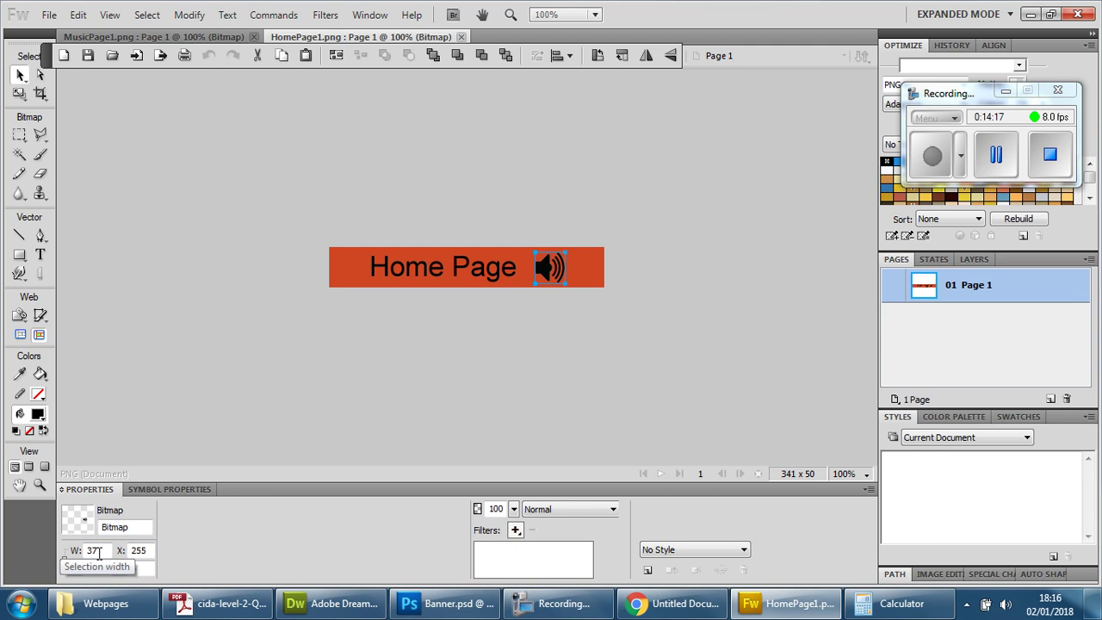
Resize the disc icon on the Music Page button to 37 pixels wide and 39 pixels high
{"action": "left_click", "coordinate": [225, 37]}
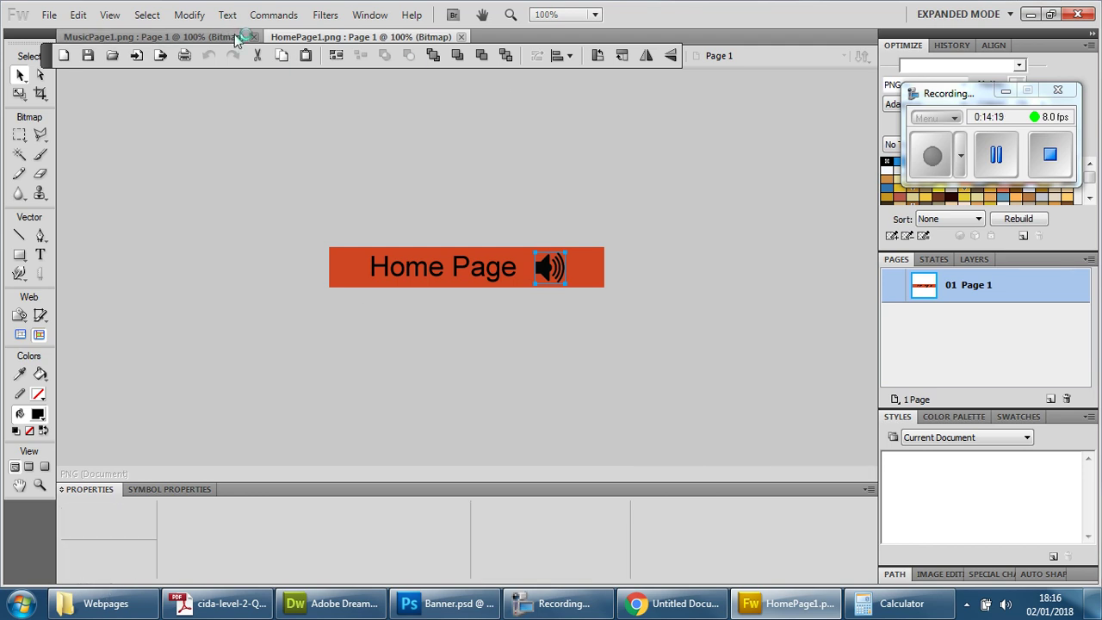
{"action": "double_click", "coordinate": [92, 550]}
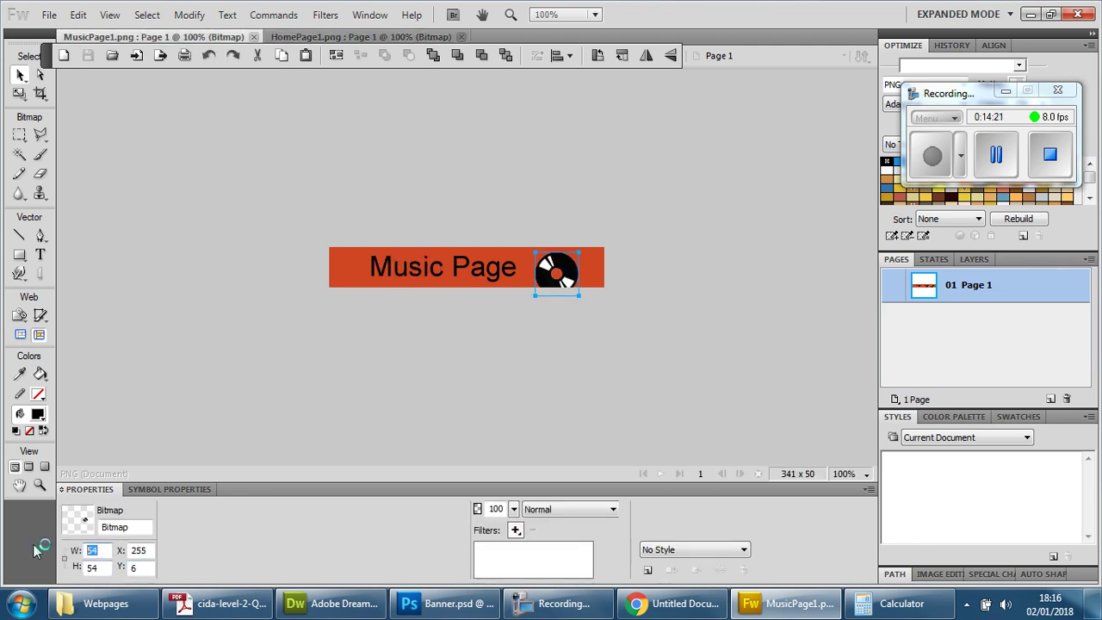
{"action": "type", "text": "37"}
{"action": "key", "text": "Tab"}
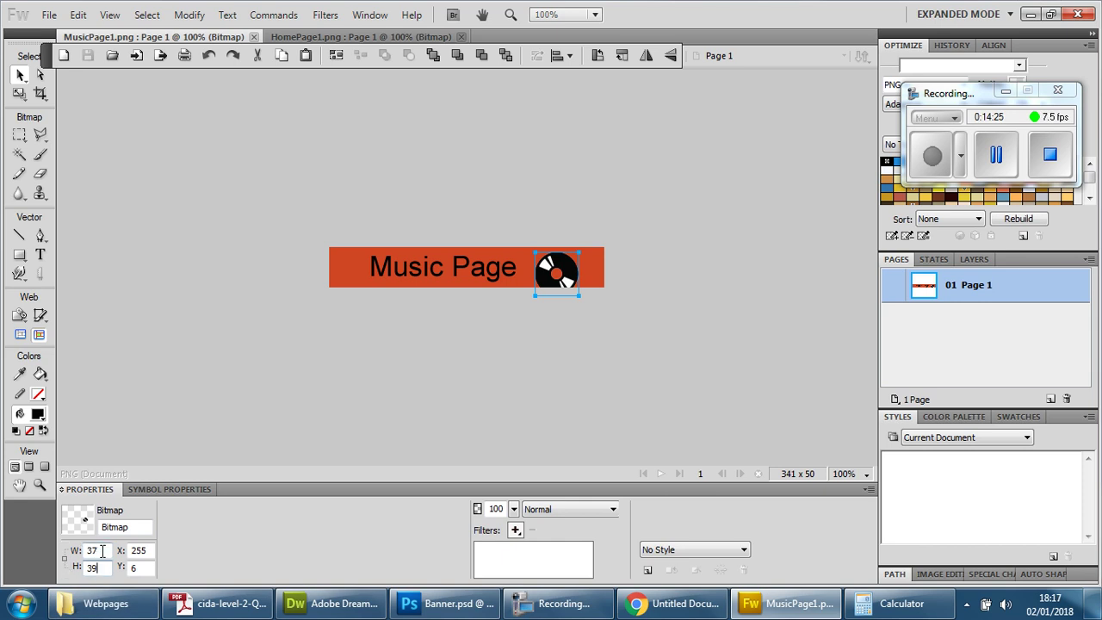
{"action": "left_click", "coordinate": [102, 551]}
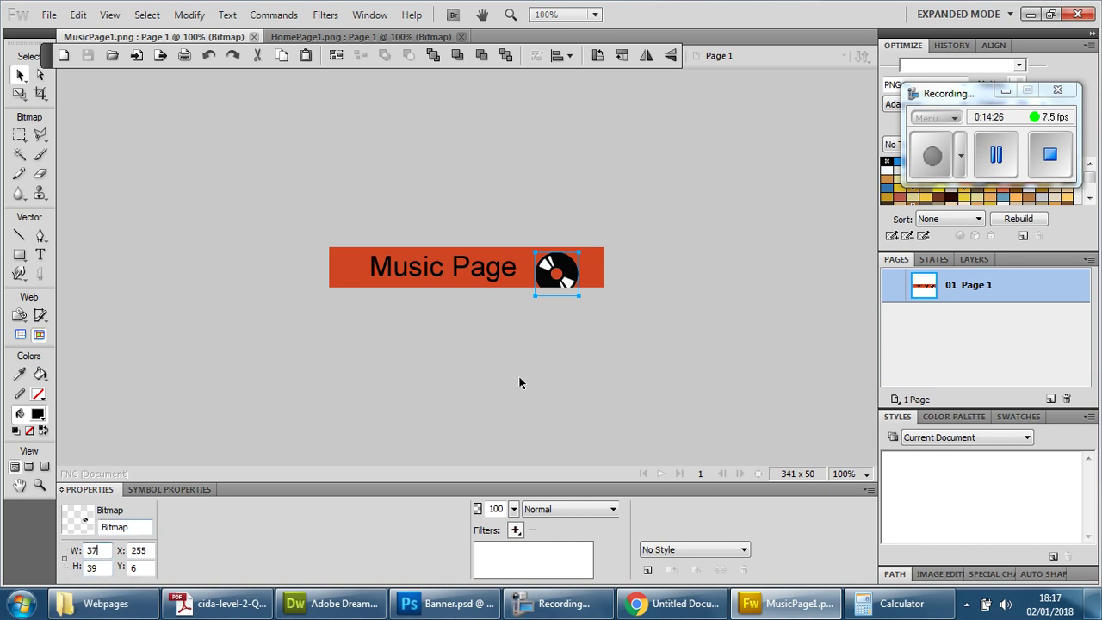
{"action": "left_click", "coordinate": [290, 355]}
{"action": "left_click", "coordinate": [560, 277]}
{"action": "type", "text": "37"}
{"action": "key", "text": "Return"}
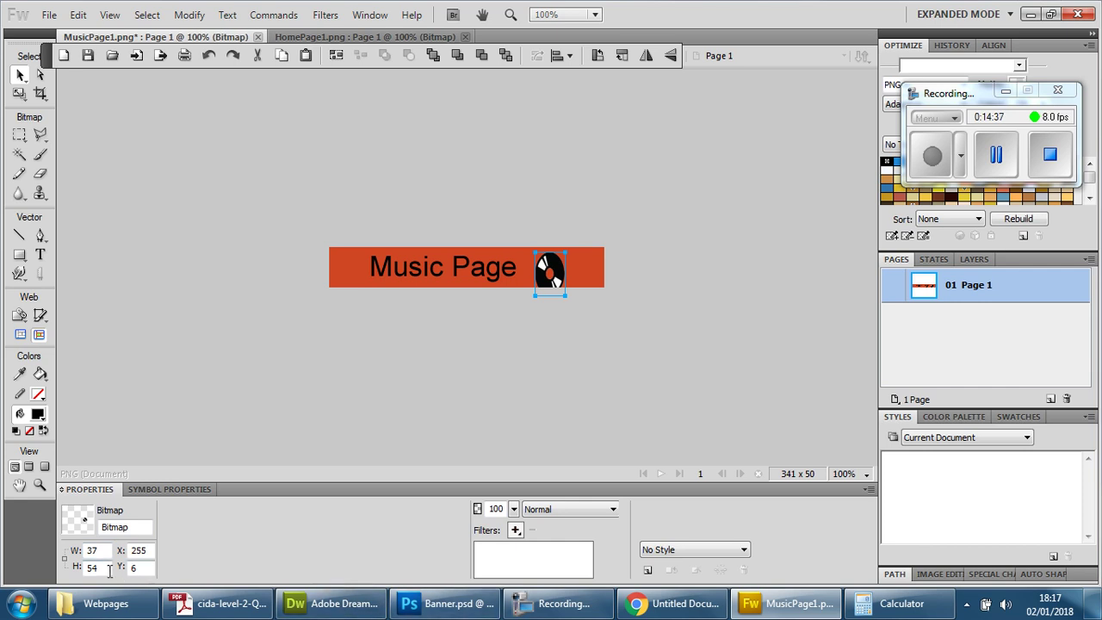
{"action": "type", "text": "39"}
{"action": "key", "text": "Return"}
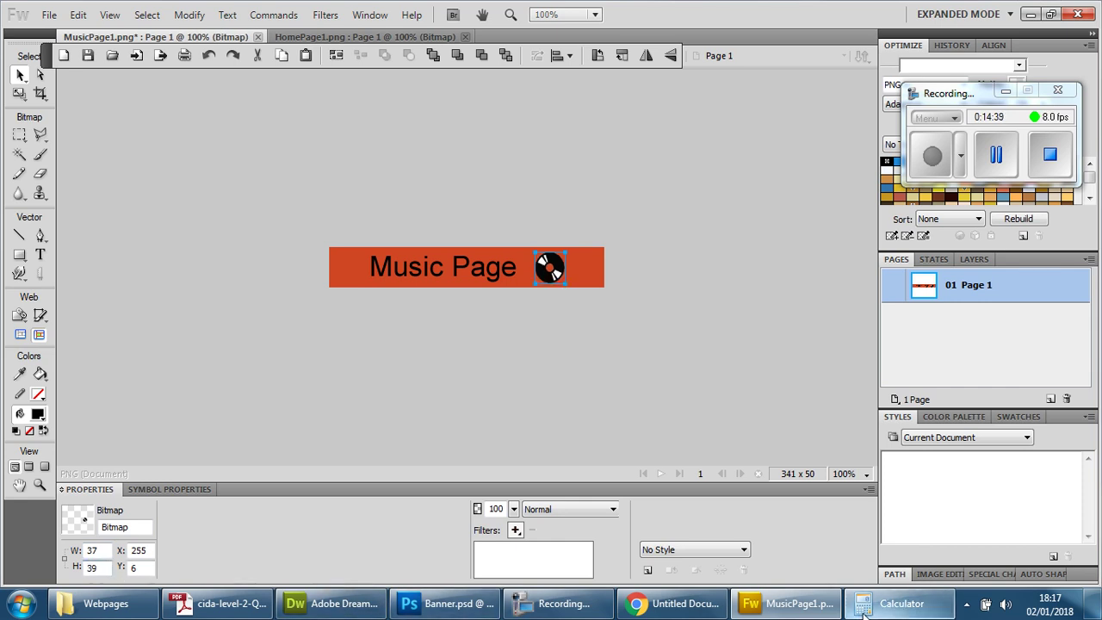
{"action": "left_click", "coordinate": [620, 332]}
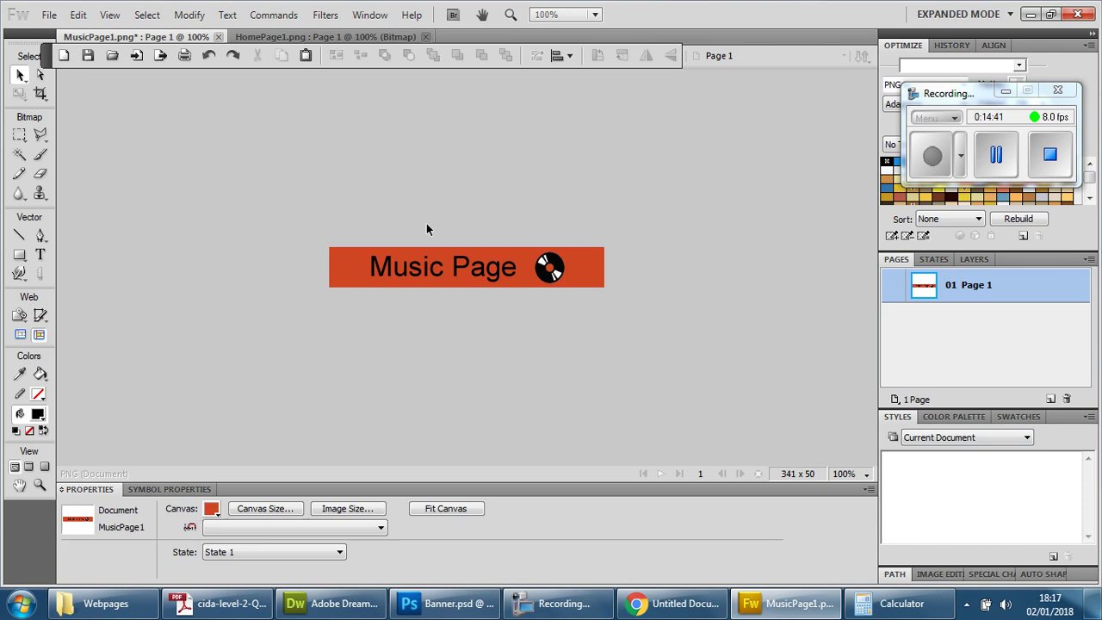
Compare the Music Page button with the Home Page button, and save MusicPage1.png
{"action": "left_click", "coordinate": [297, 34]}
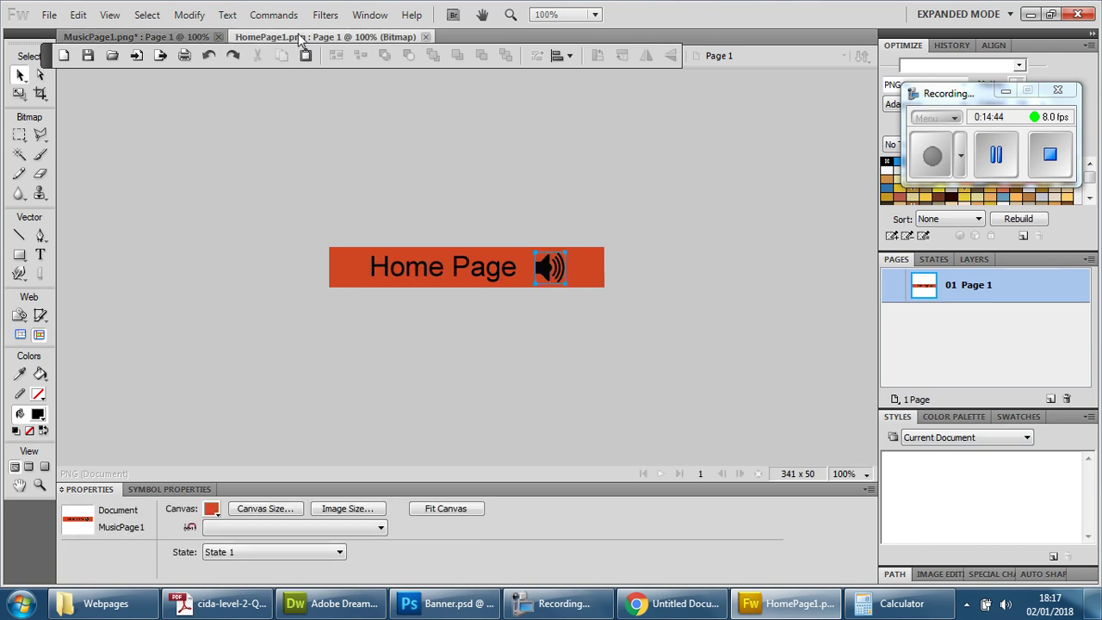
{"action": "left_click", "coordinate": [182, 37]}
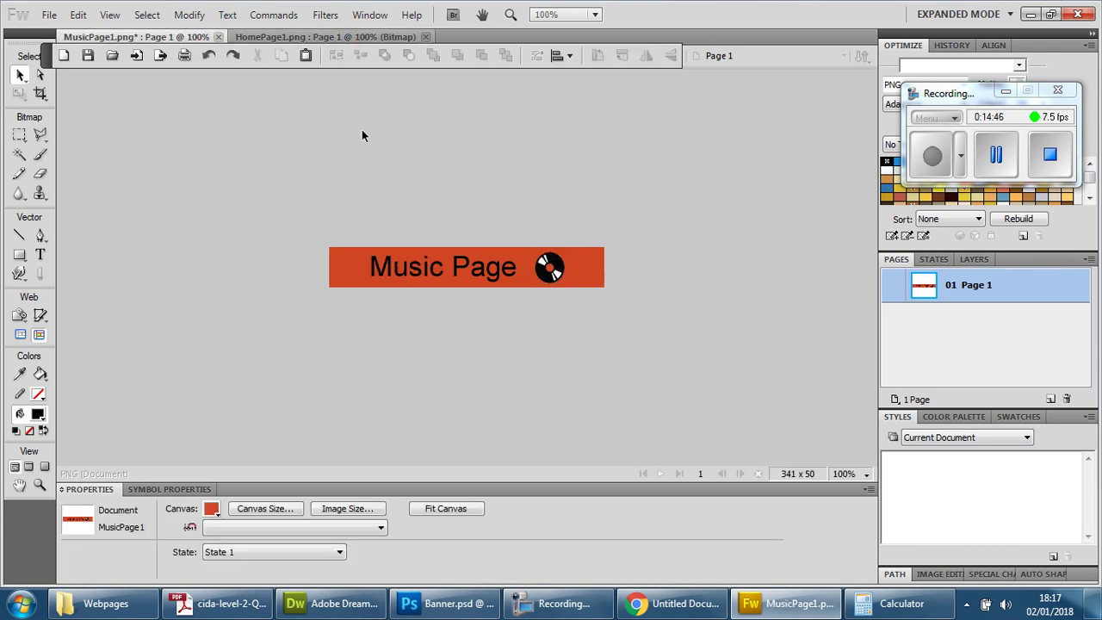
{"action": "left_click", "coordinate": [54, 17]}
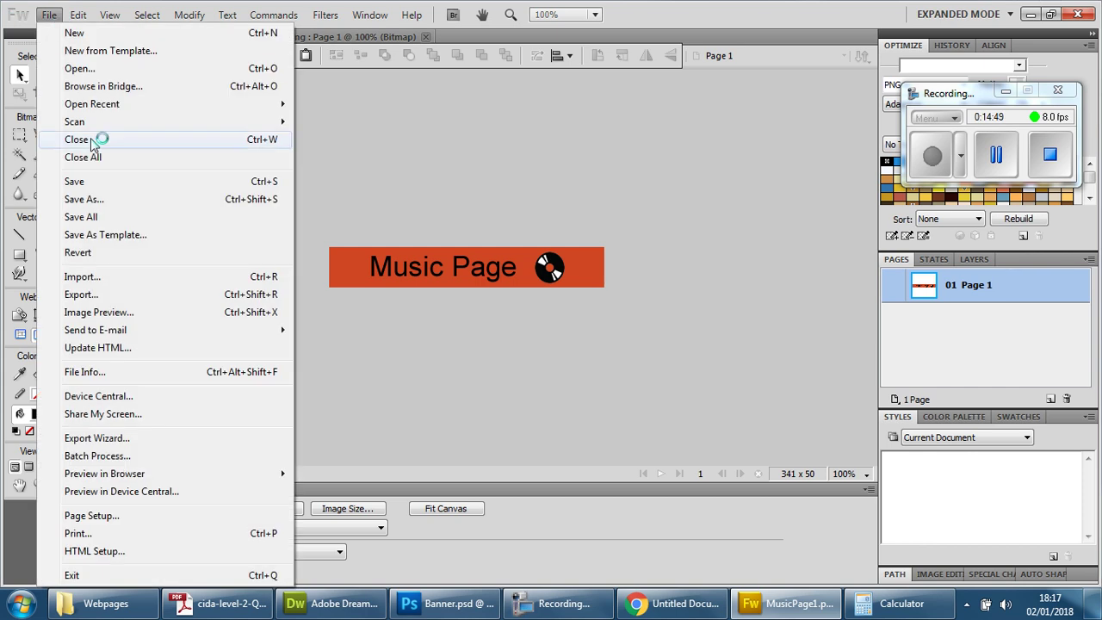
{"action": "left_click", "coordinate": [387, 176]}
{"action": "left_click", "coordinate": [49, 14]}
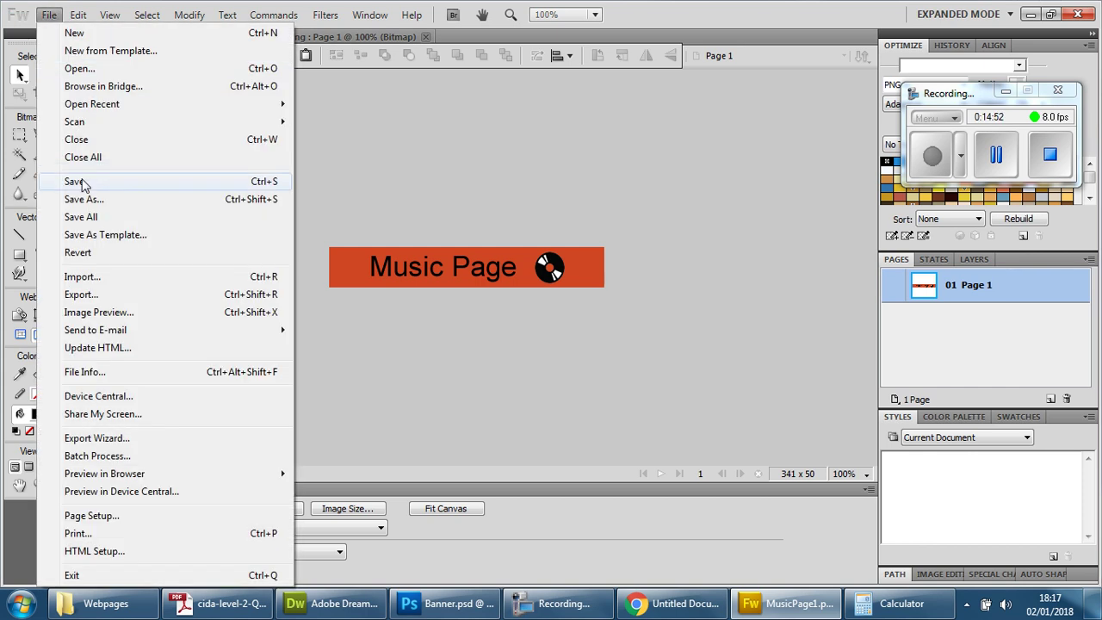
{"action": "left_click", "coordinate": [143, 180]}
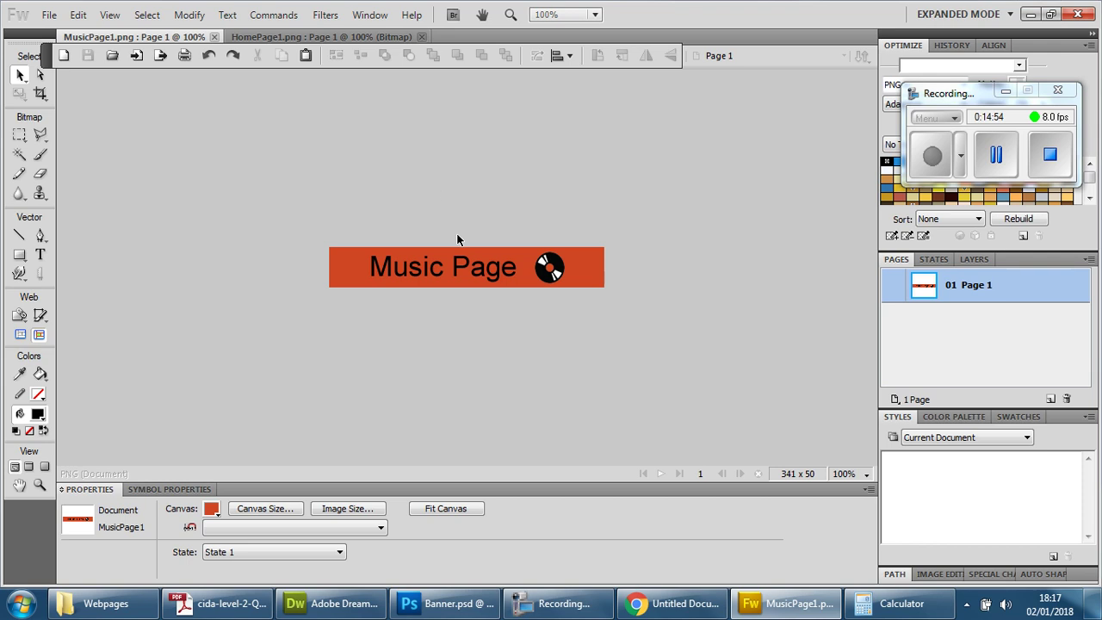
Replace the word "Music" with "DJs" in the button's text
{"action": "left_click", "coordinate": [49, 14]}
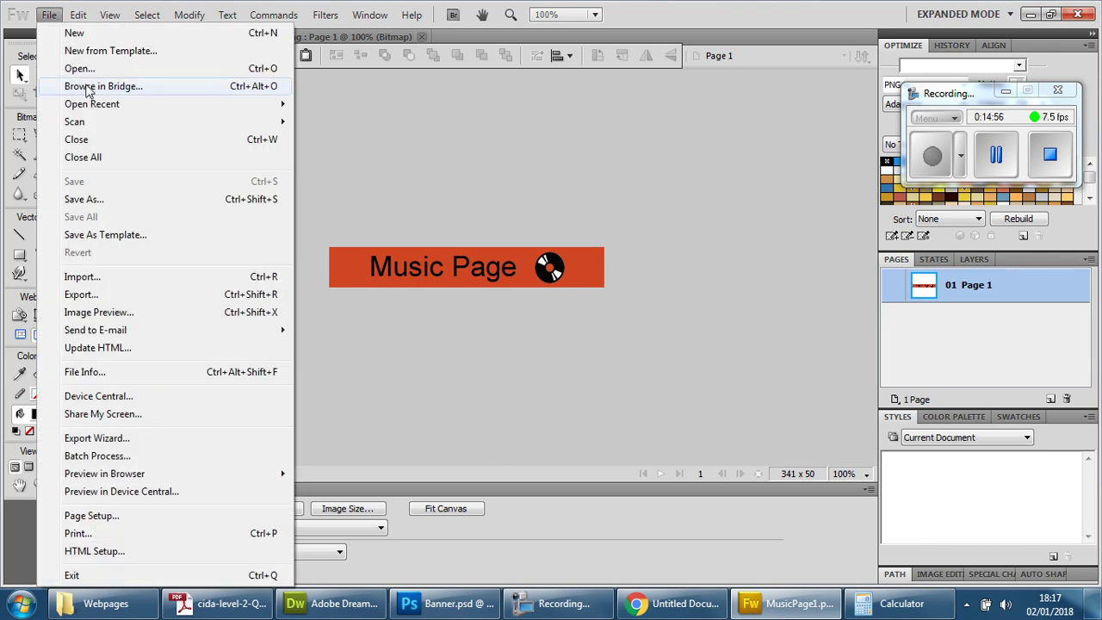
{"action": "left_click", "coordinate": [523, 169]}
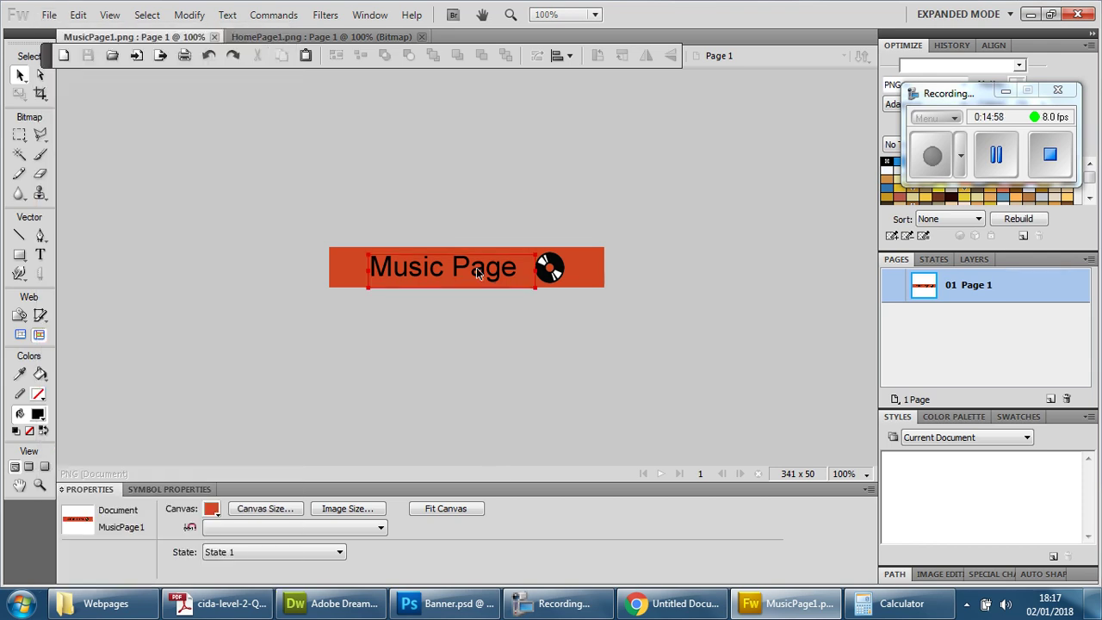
{"action": "double_click", "coordinate": [420, 278]}
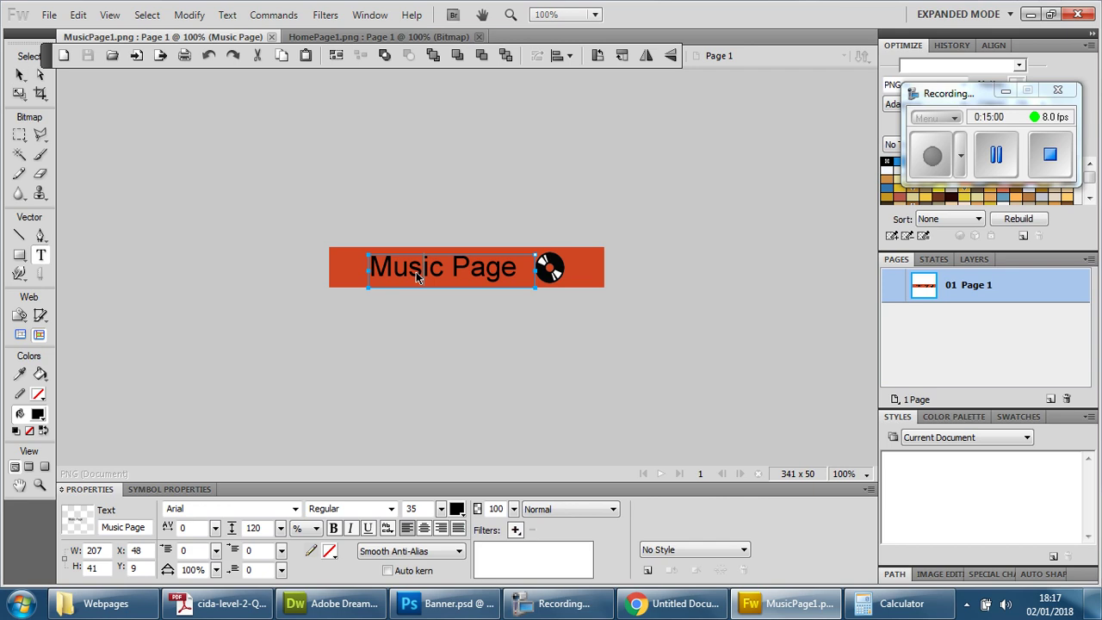
{"action": "double_click", "coordinate": [413, 269]}
{"action": "type", "text": "DJs"}
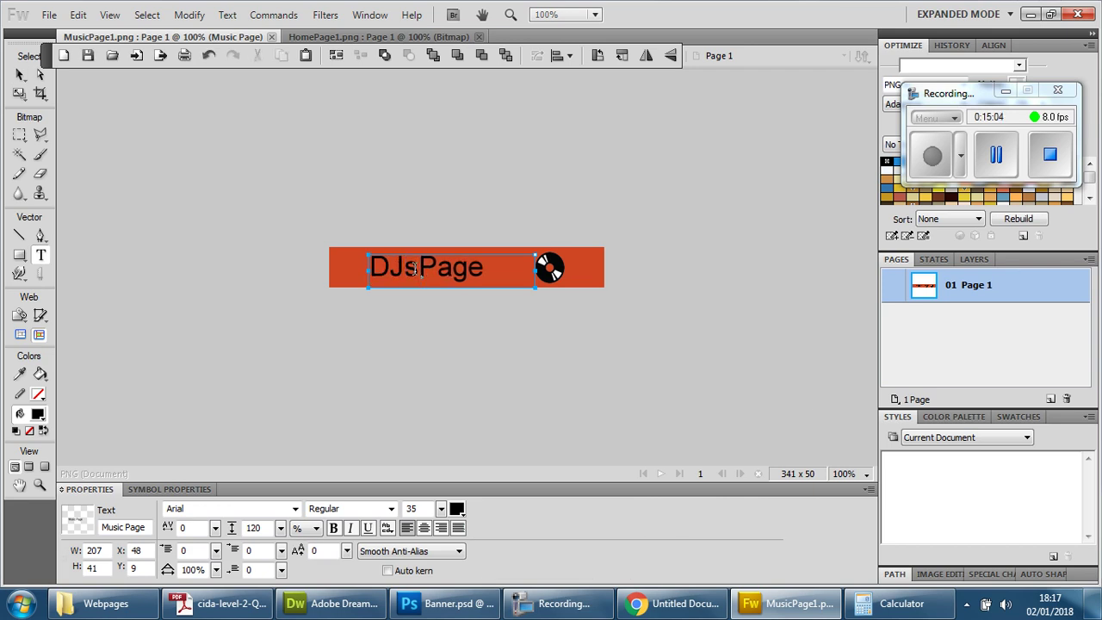
Check the DJ page's wording in the question paper PDF, and change the Fireworks button's text to "DJ Page"
{"action": "left_click", "coordinate": [222, 603]}
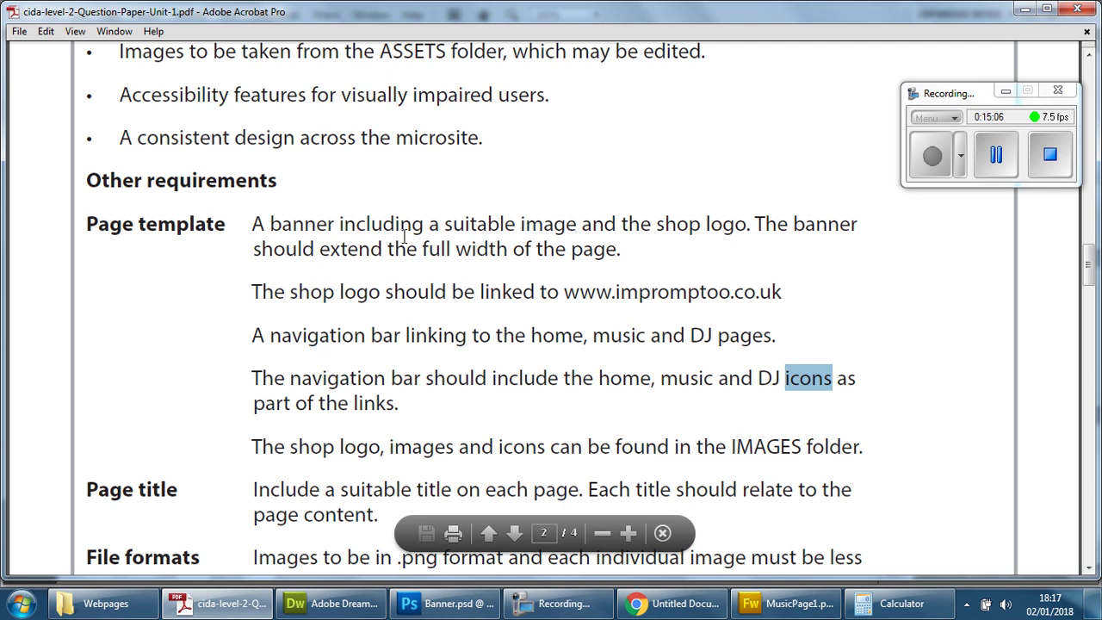
{"action": "scroll", "coordinate": [404, 236], "scroll_direction": "up", "scroll_amount": 1}
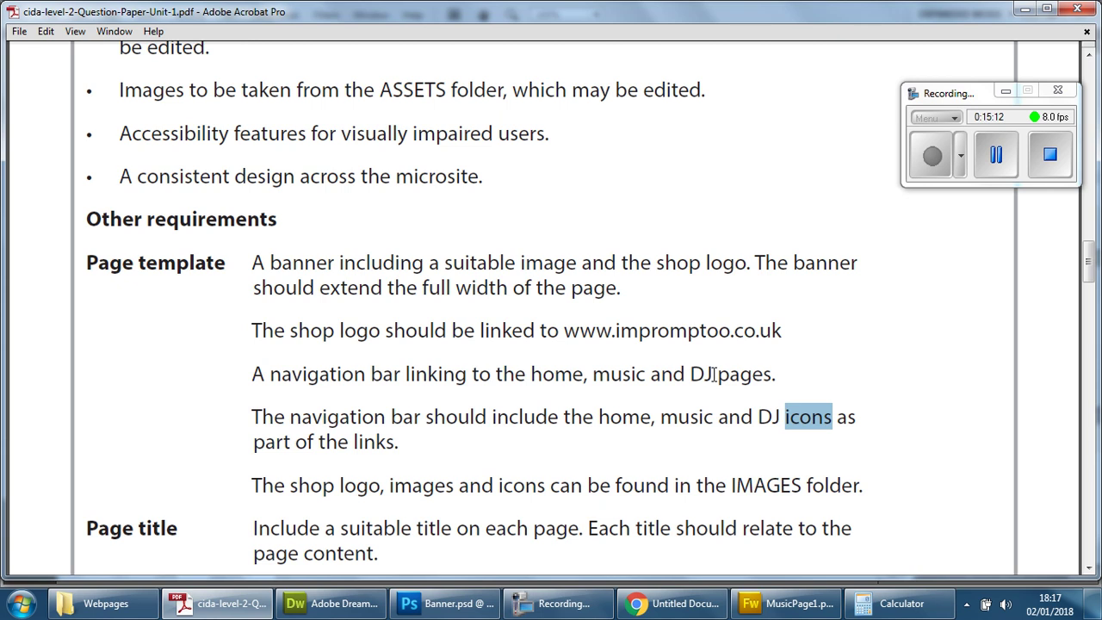
{"action": "left_click", "coordinate": [785, 603]}
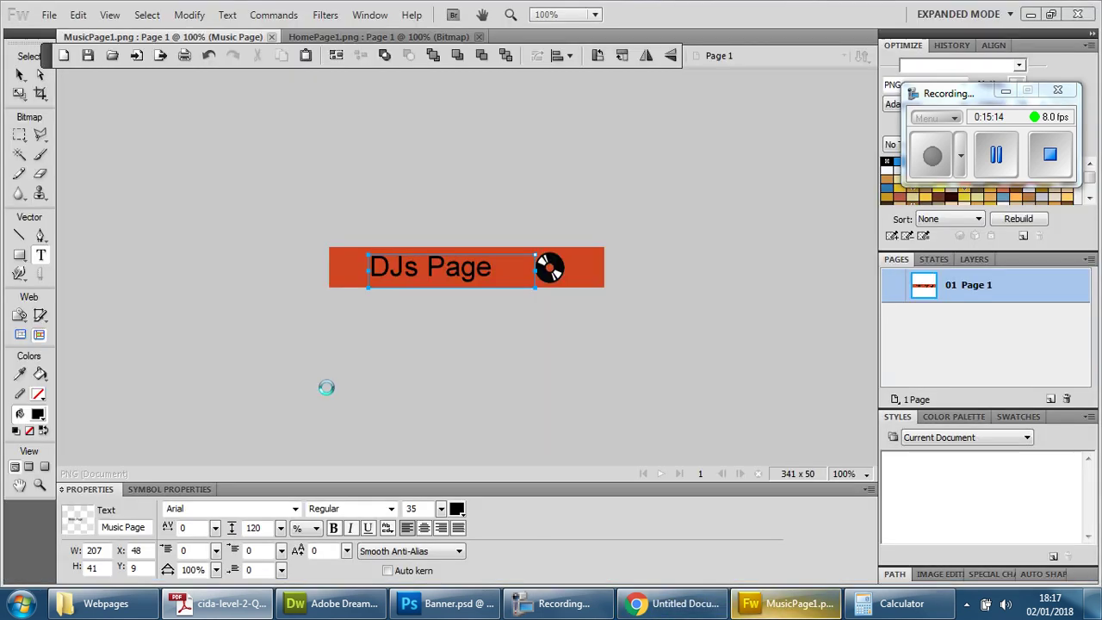
{"action": "key", "text": "BackSpace"}
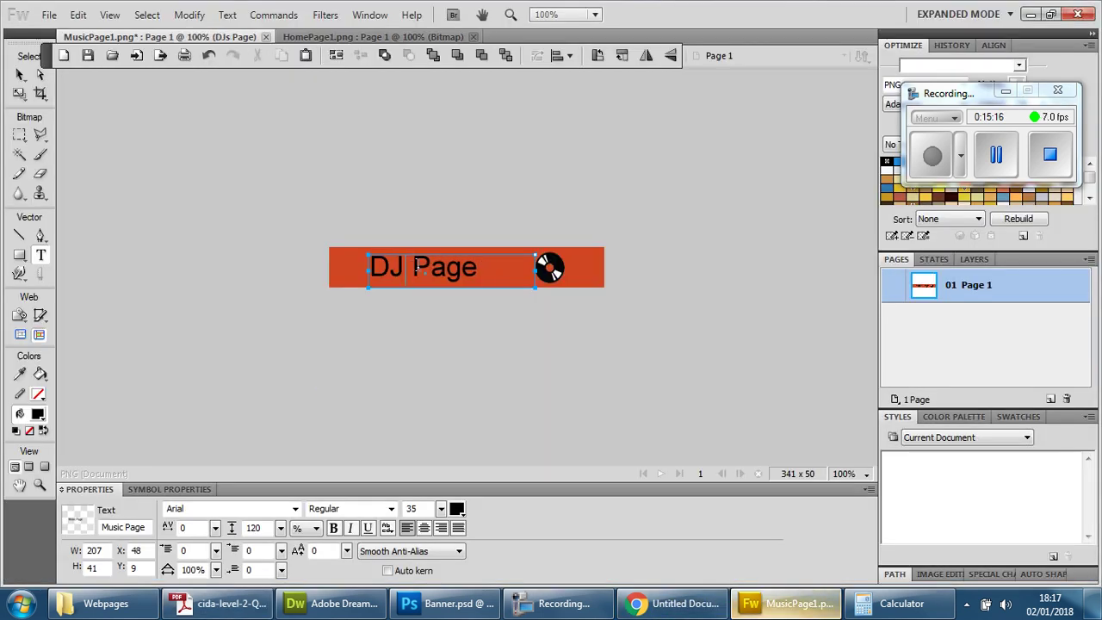
{"action": "key", "text": "Escape"}
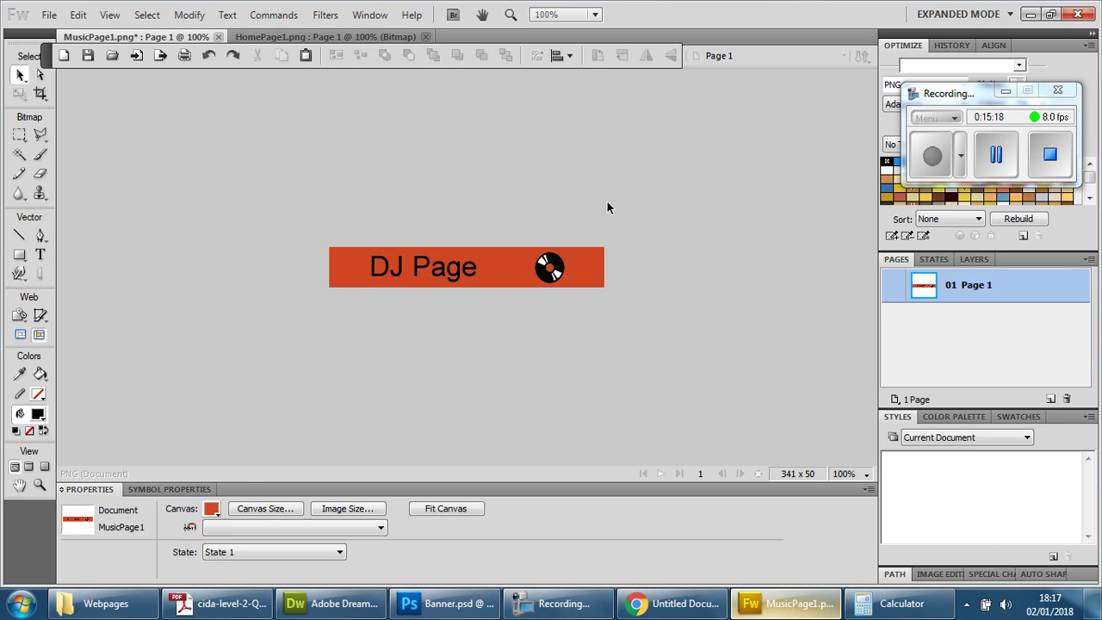
Open DJ_ICON from the Assets Images folder and place its headphones icon on the DJ Page button, between the text and the disc
{"action": "left_click", "coordinate": [49, 14]}
{"action": "left_click", "coordinate": [77, 69]}
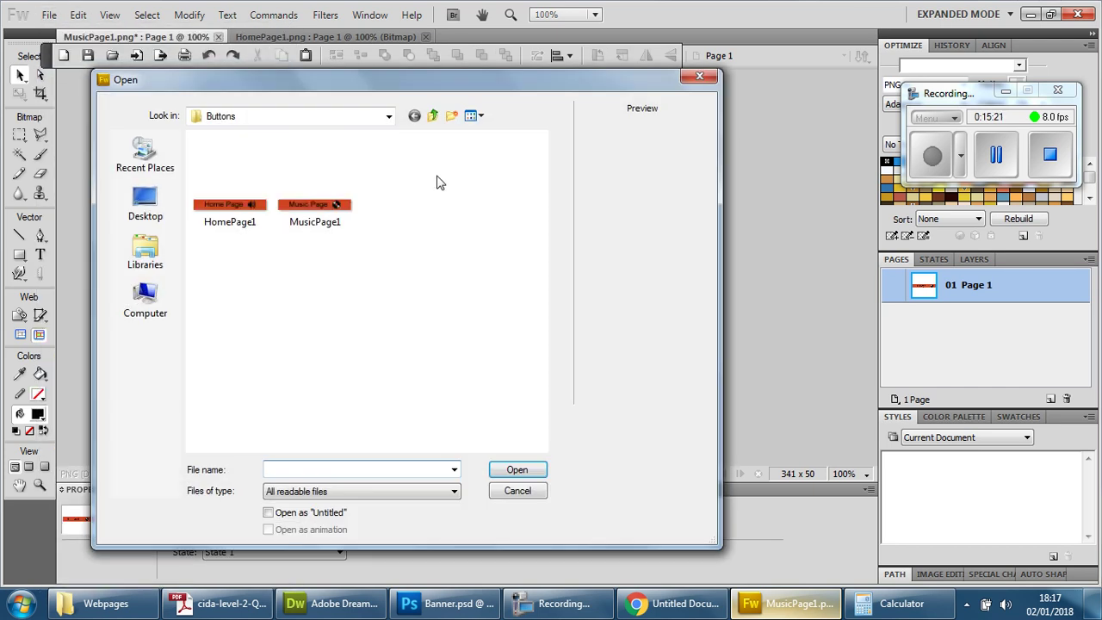
{"action": "left_click", "coordinate": [434, 117]}
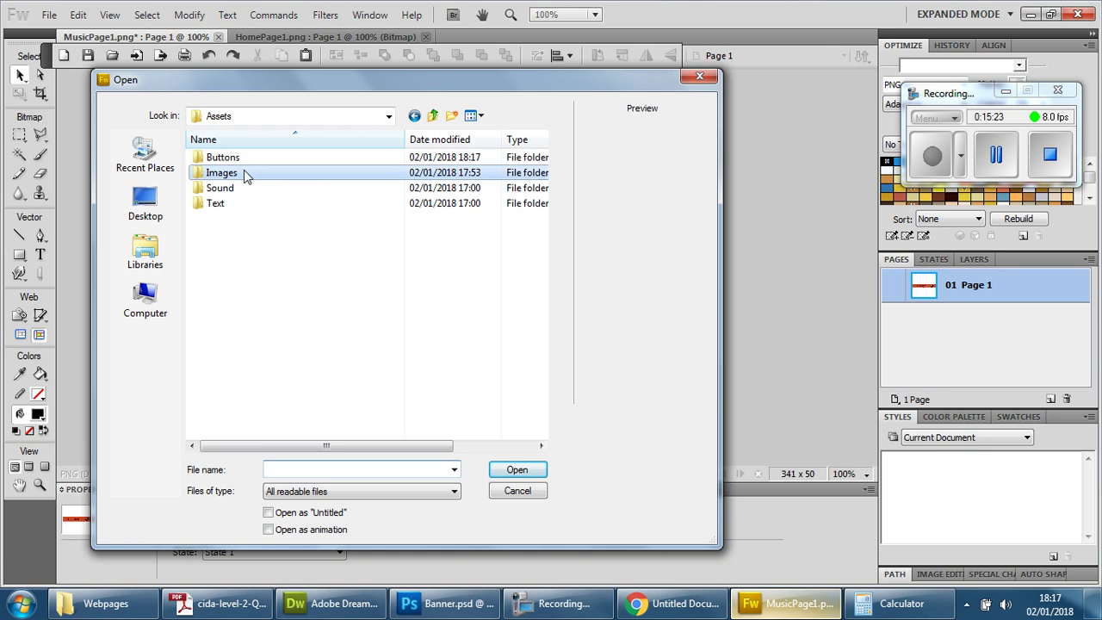
{"action": "double_click", "coordinate": [243, 169]}
{"action": "left_click", "coordinate": [406, 199]}
{"action": "left_click", "coordinate": [516, 469]}
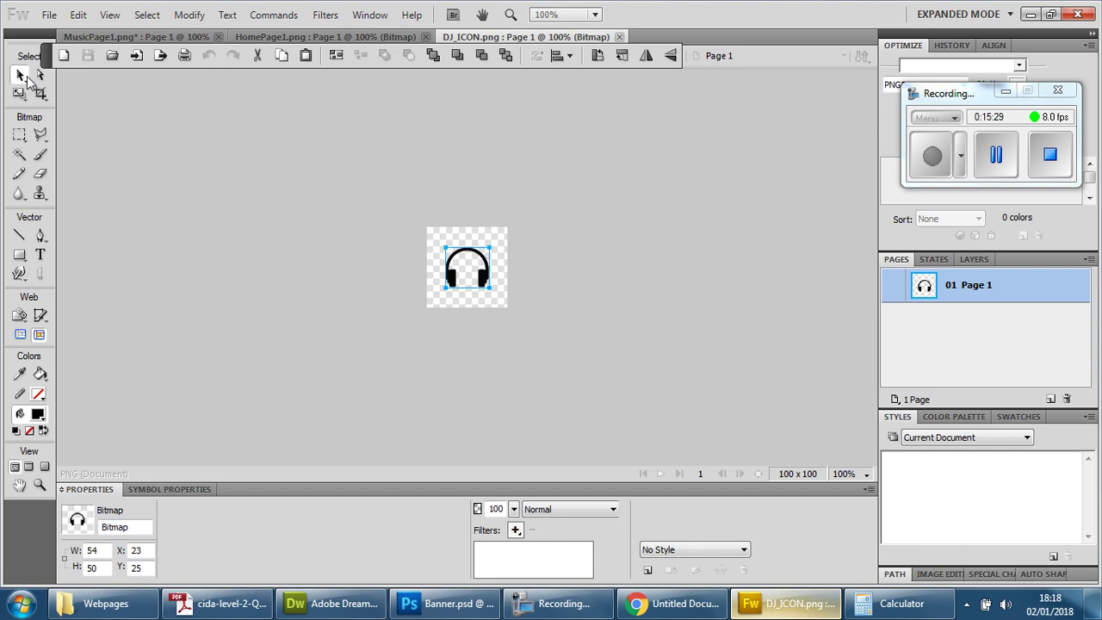
{"action": "left_click_drag", "start_coordinate": [482, 276], "coordinate": [117, 41]}
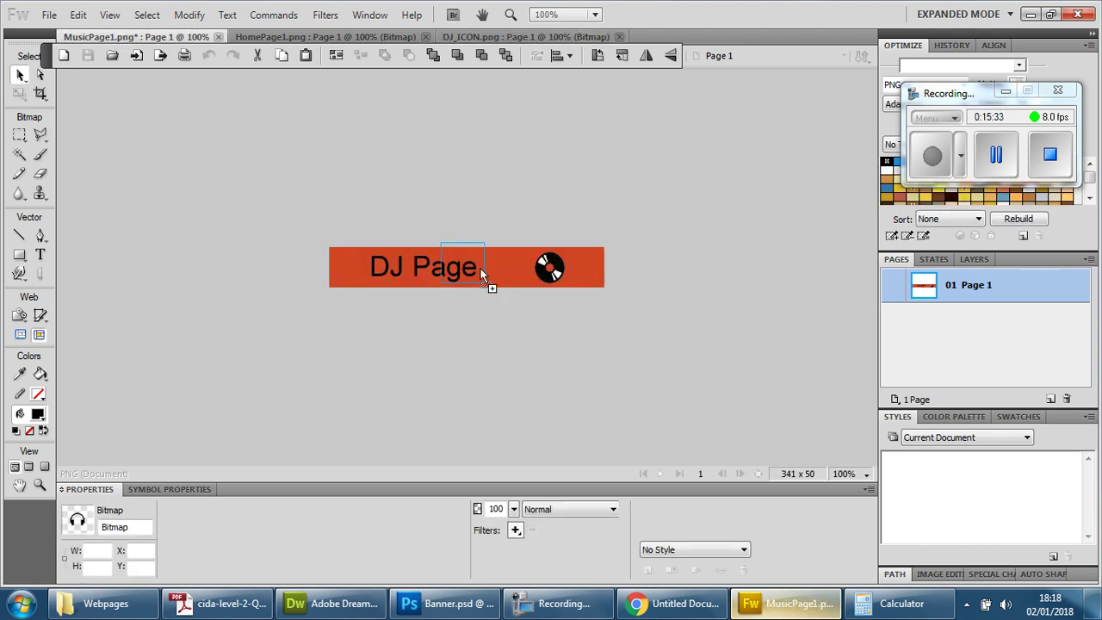
{"action": "left_click_drag", "start_coordinate": [480, 272], "coordinate": [520, 278]}
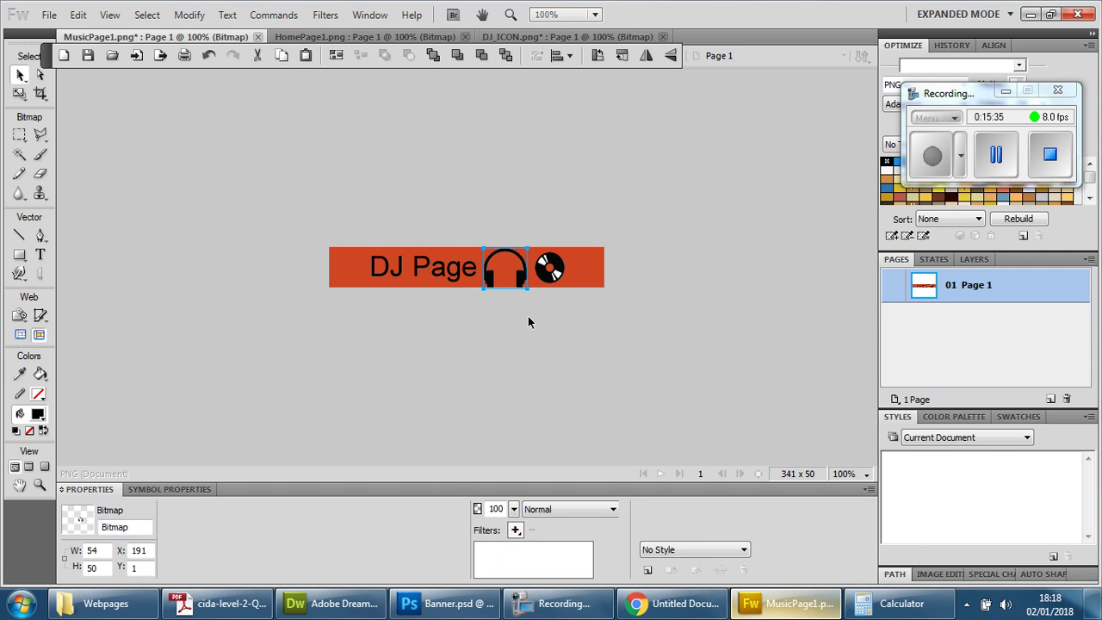
Check the disc icon's size, and resize the headphones icon to 37 pixels wide and 39 pixels high
{"action": "left_click", "coordinate": [550, 268]}
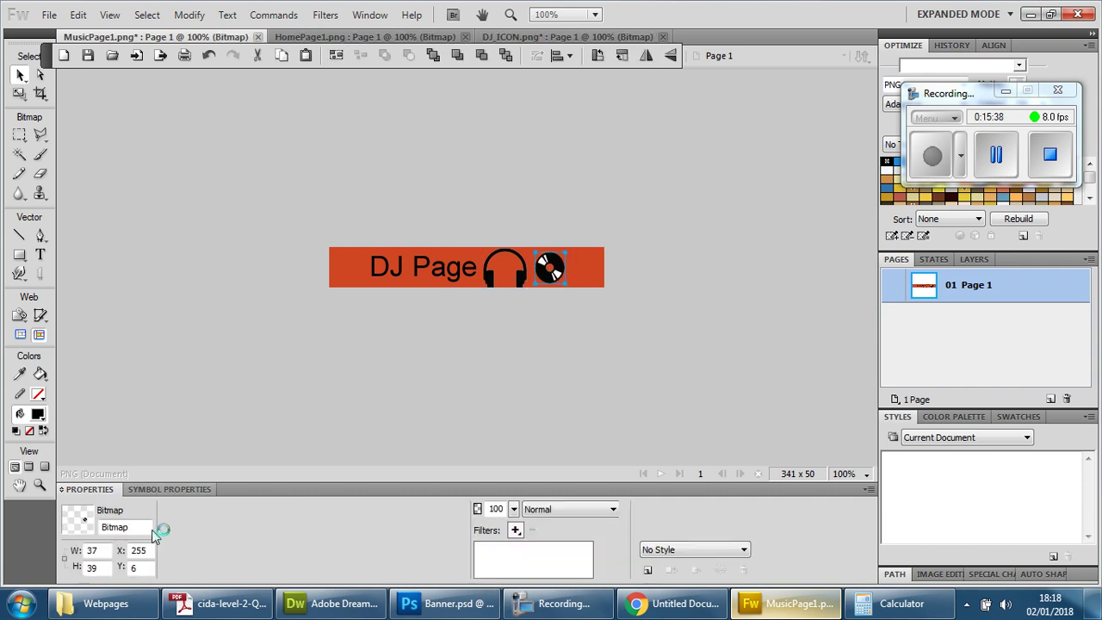
{"action": "left_click", "coordinate": [508, 278]}
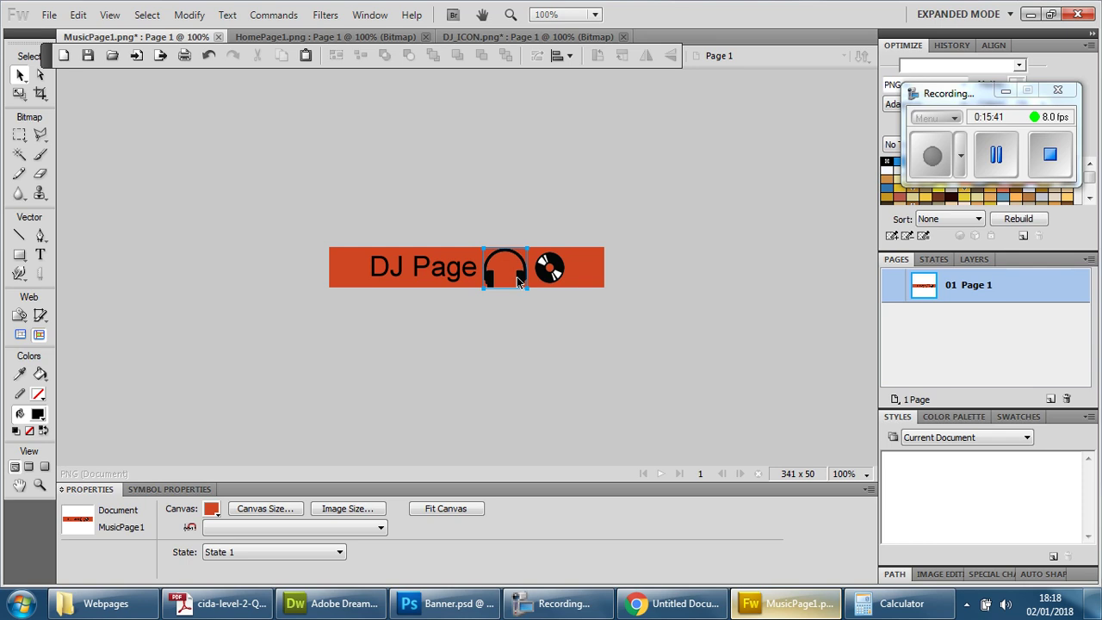
{"action": "left_click", "coordinate": [521, 280]}
{"action": "left_click_drag", "start_coordinate": [103, 550], "coordinate": [46, 546]}
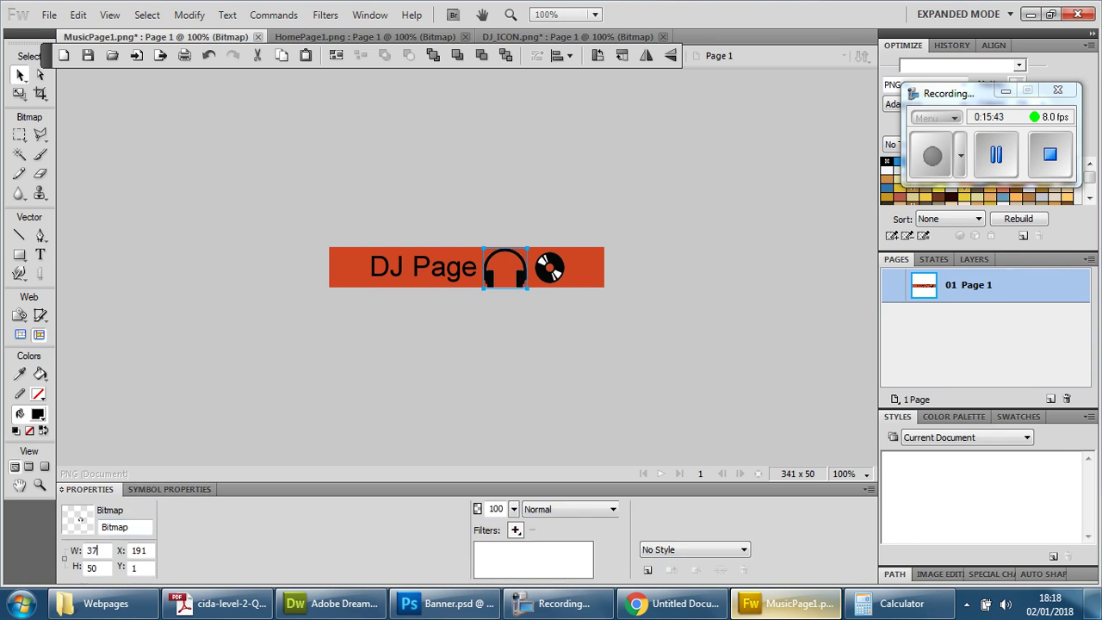
{"action": "key", "text": "Return"}
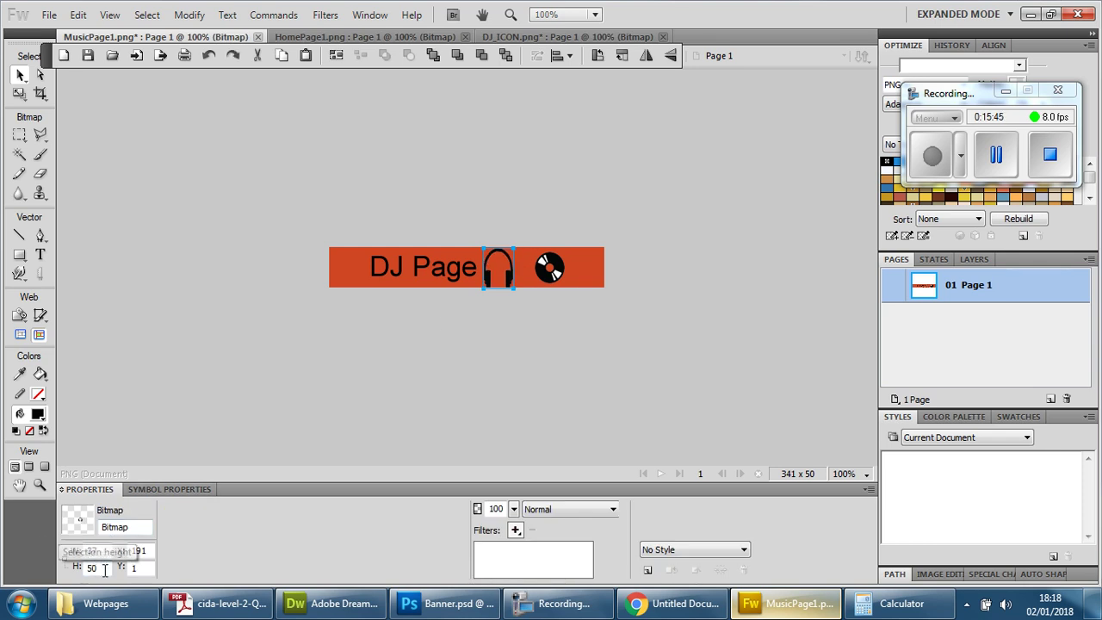
{"action": "left_click_drag", "start_coordinate": [104, 568], "coordinate": [75, 572]}
{"action": "key", "text": "Return"}
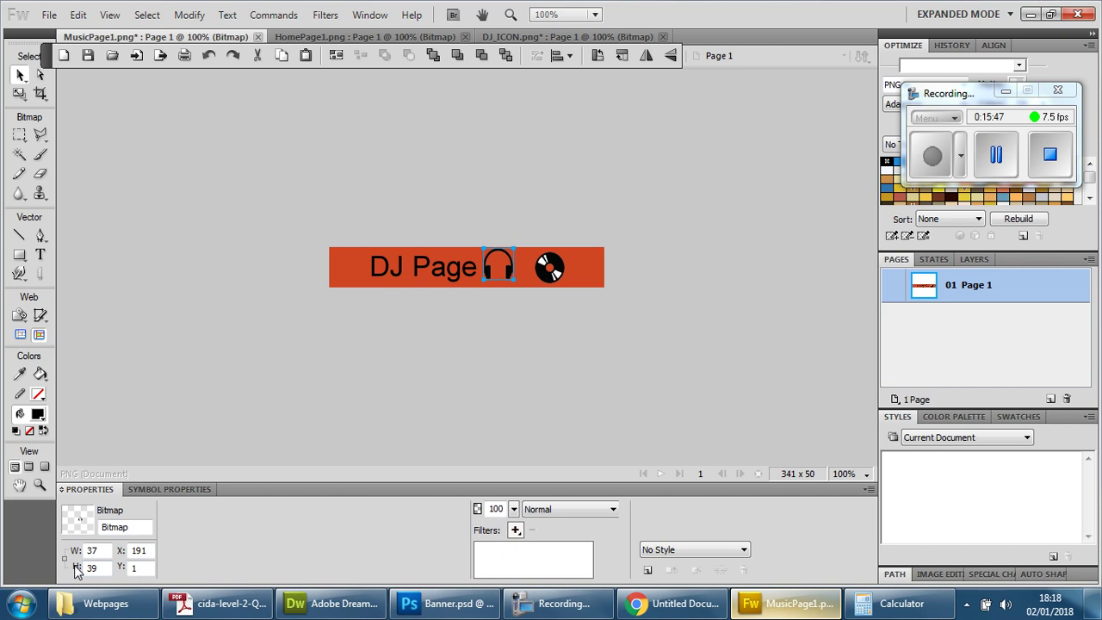
Delete the disc icon from the DJ Page button and position the headphones icon at X 255, Y 6
{"action": "left_click", "coordinate": [548, 268]}
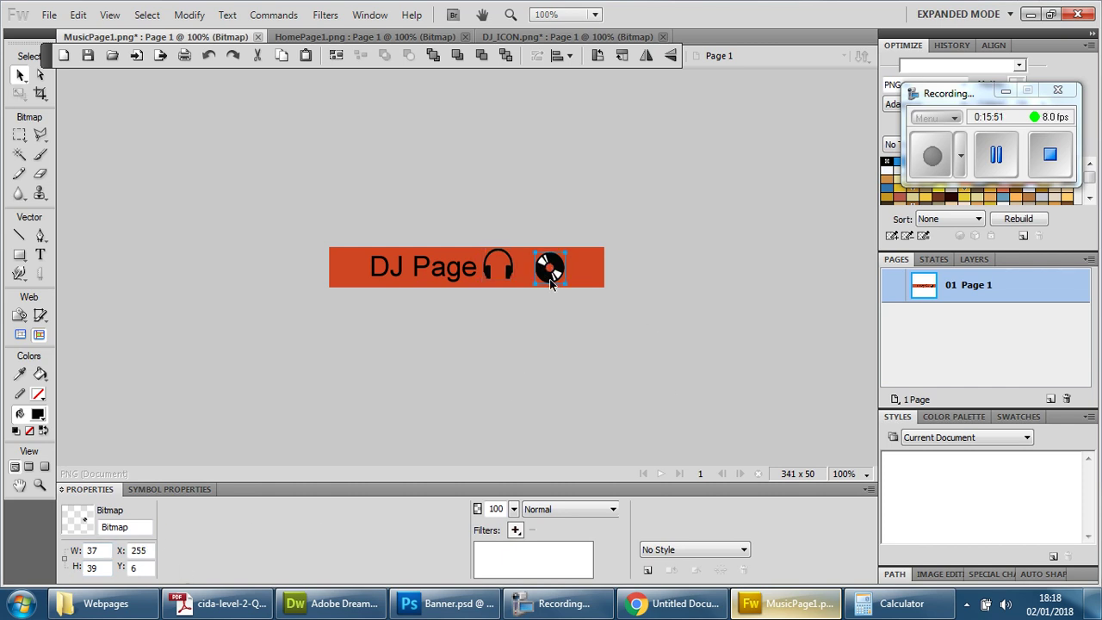
{"action": "key", "text": "Delete"}
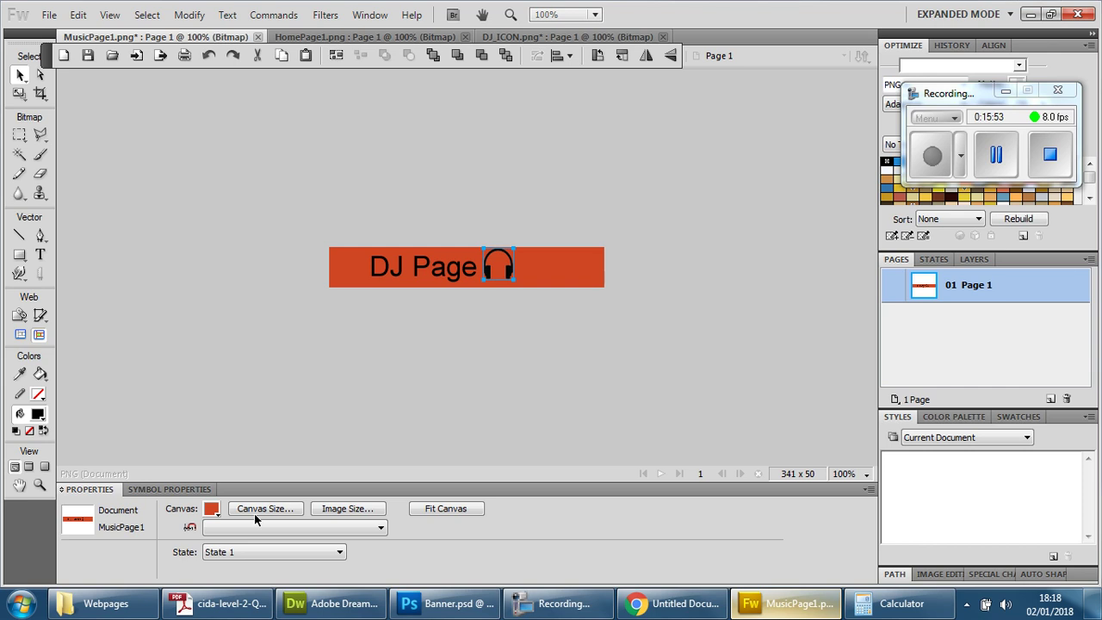
{"action": "double_click", "coordinate": [138, 550]}
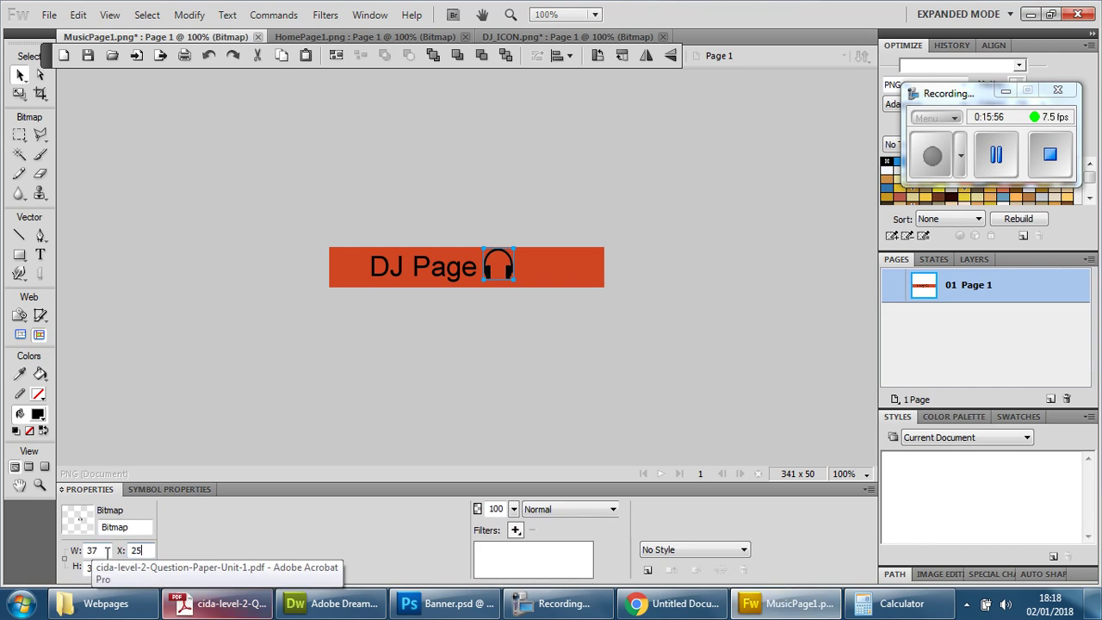
{"action": "key", "text": "Return"}
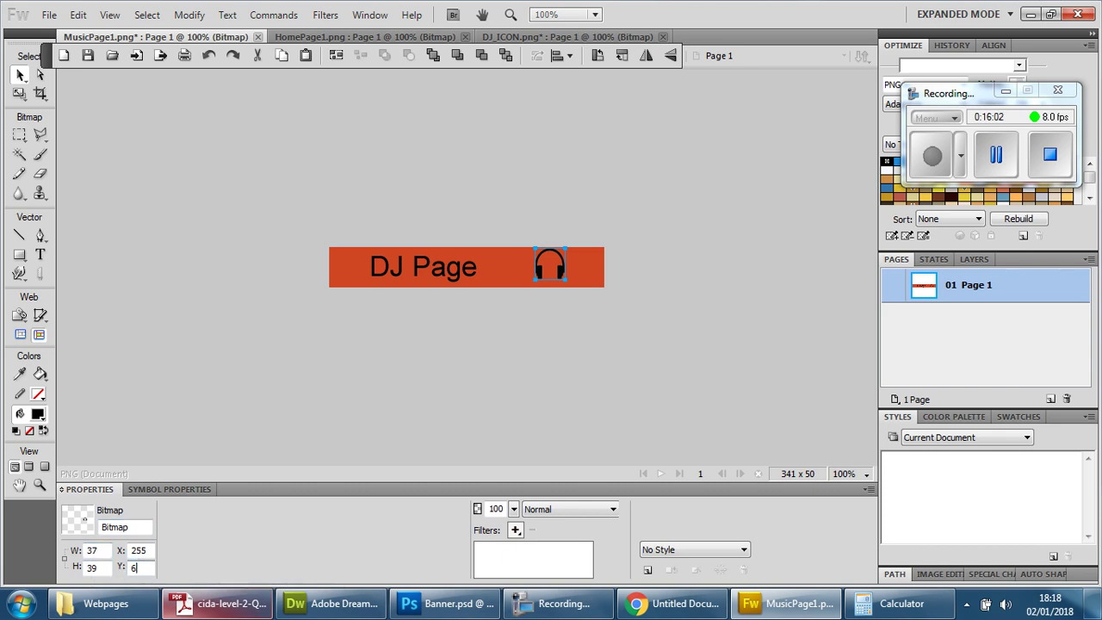
{"action": "key", "text": "Return"}
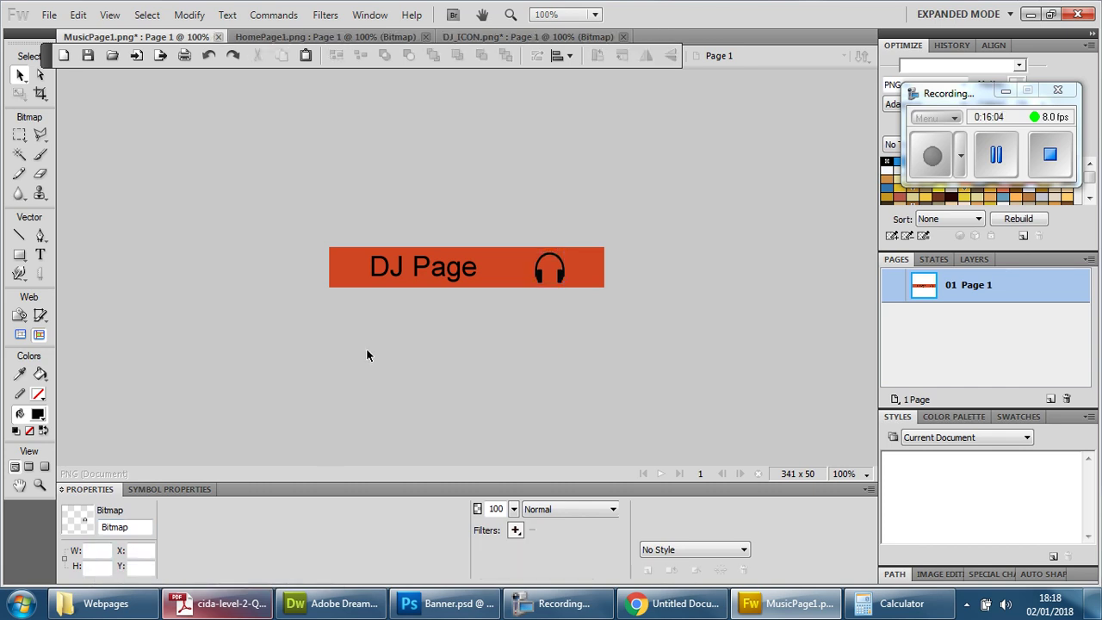
{"action": "left_click", "coordinate": [365, 348]}
View the Home Page button for comparison, and close DJ_ICON.png without saving its changes
{"action": "left_click", "coordinate": [269, 36]}
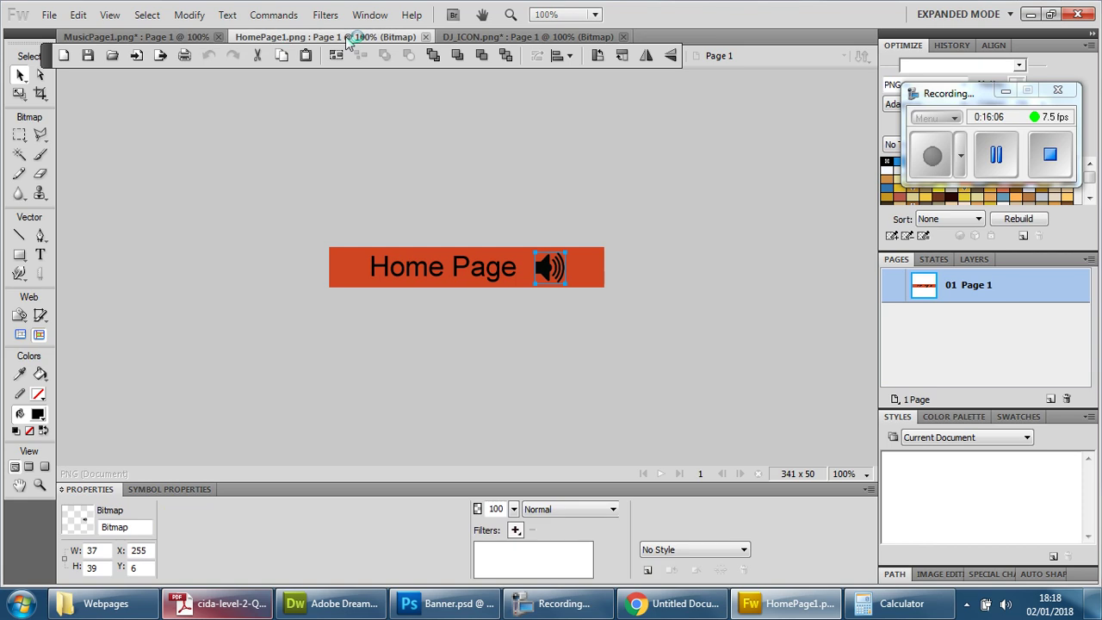
{"action": "left_click", "coordinate": [447, 38]}
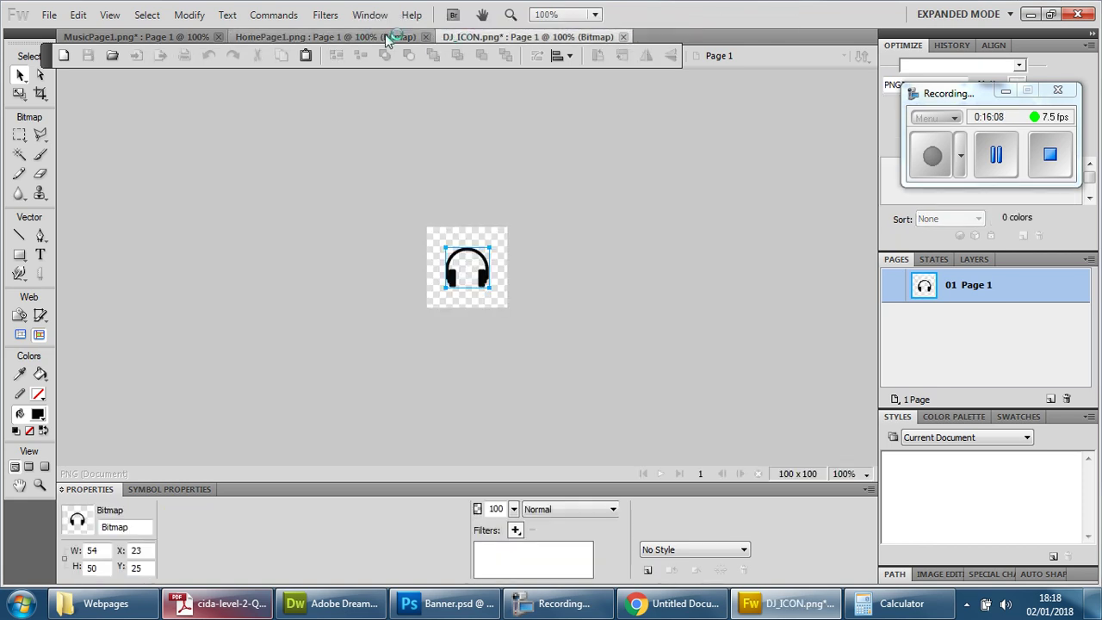
{"action": "left_click", "coordinate": [623, 37]}
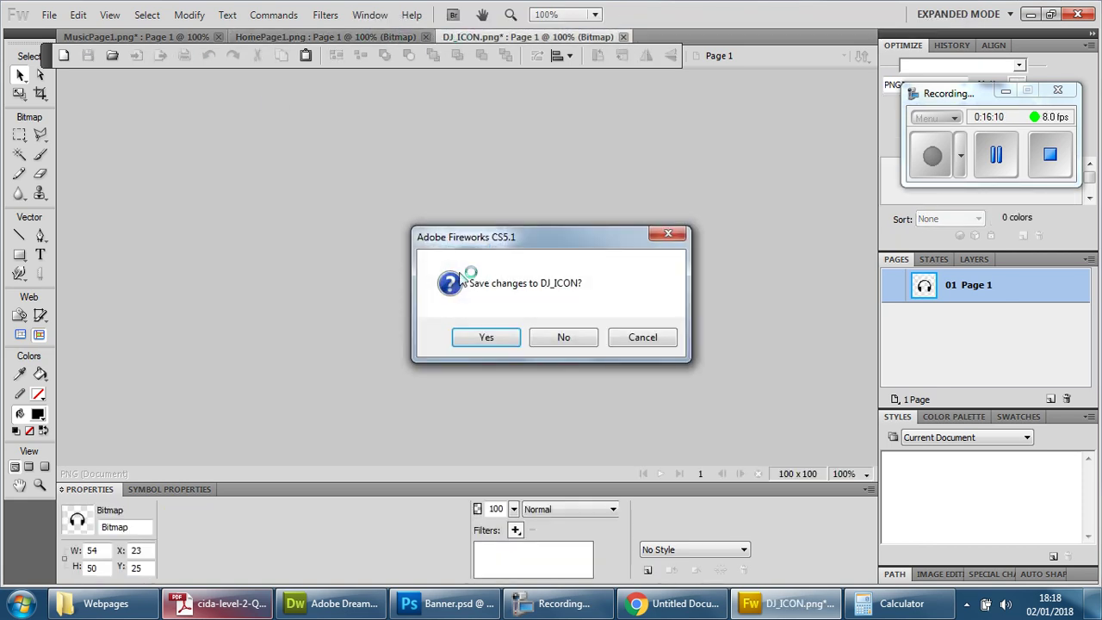
{"action": "left_click", "coordinate": [558, 336]}
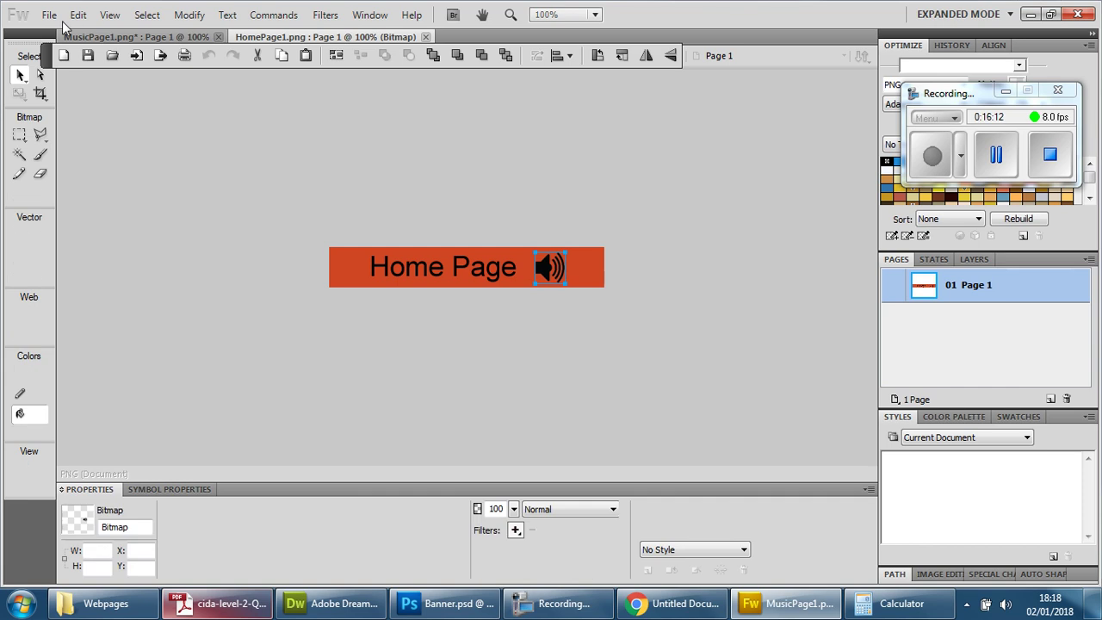
Save the DJ Page button under the name DJPage1 as a Fireworks PNG in the Buttons folder
{"action": "left_click", "coordinate": [138, 37]}
{"action": "left_click", "coordinate": [49, 15]}
{"action": "left_click", "coordinate": [101, 203]}
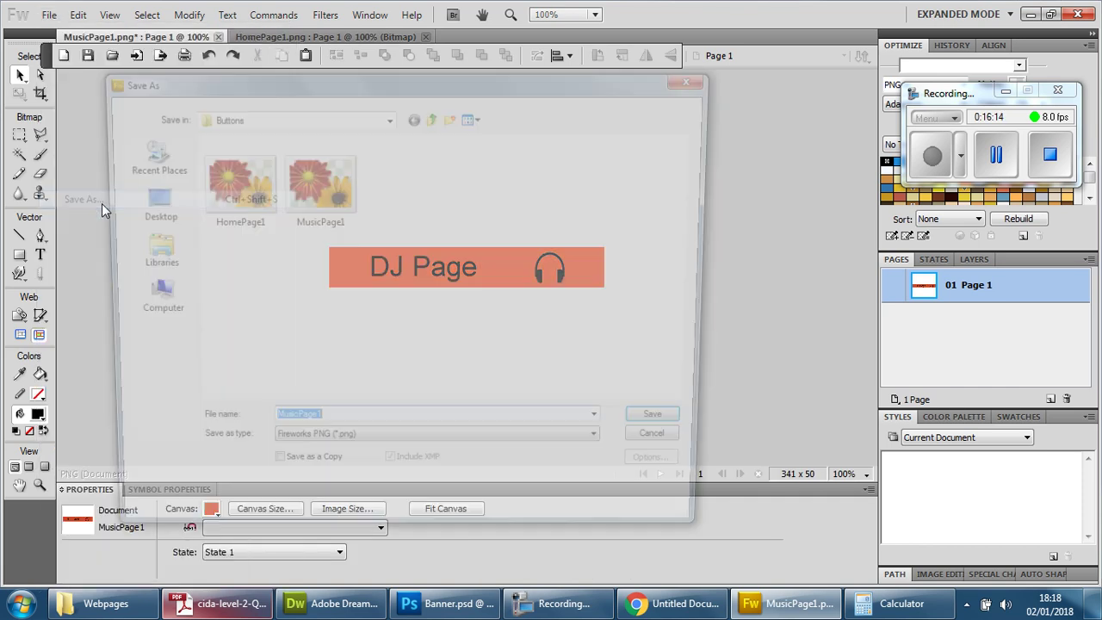
{"action": "left_click", "coordinate": [289, 428]}
{"action": "left_click_drag", "start_coordinate": [289, 428], "coordinate": [199, 420]}
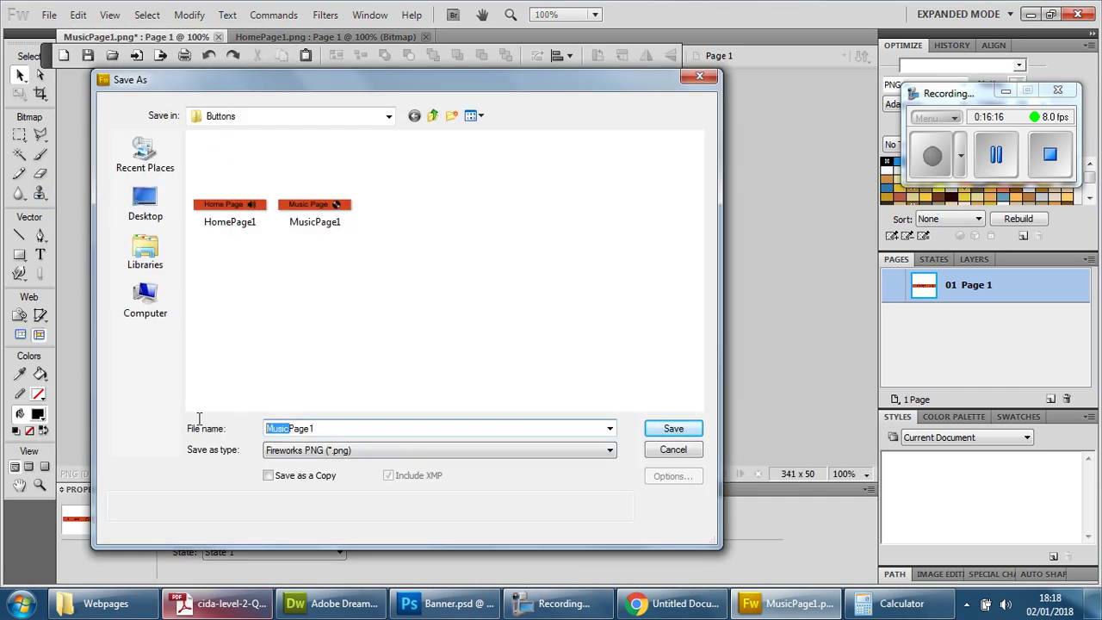
{"action": "type", "text": "DJ"}
{"action": "left_click", "coordinate": [668, 435]}
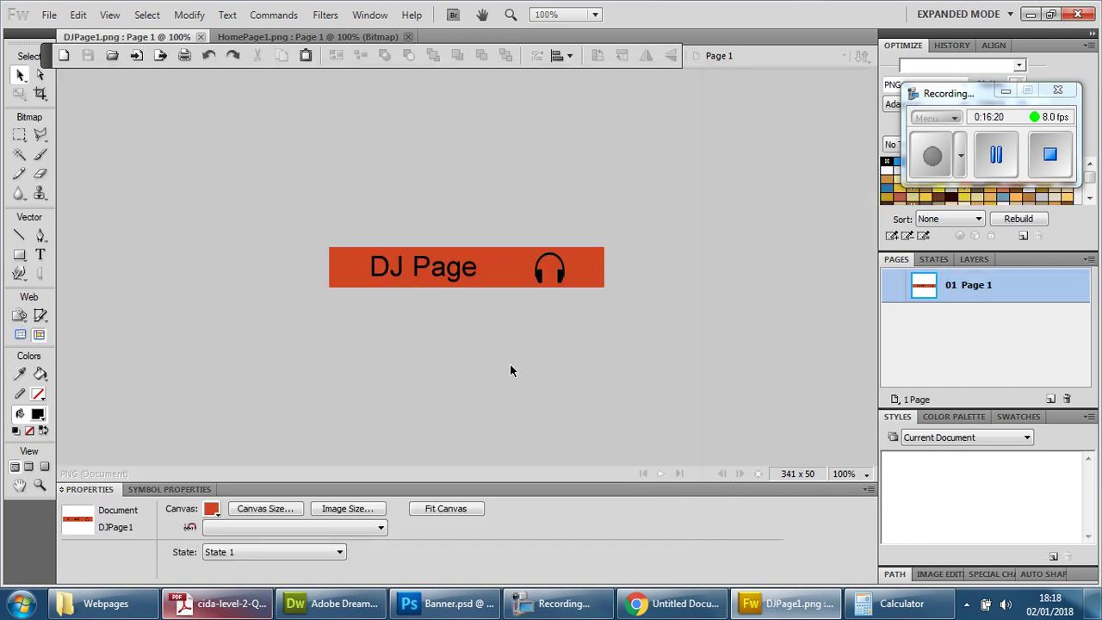
Open MusicPage1 from the Assets Buttons folder
{"action": "left_click", "coordinate": [49, 14]}
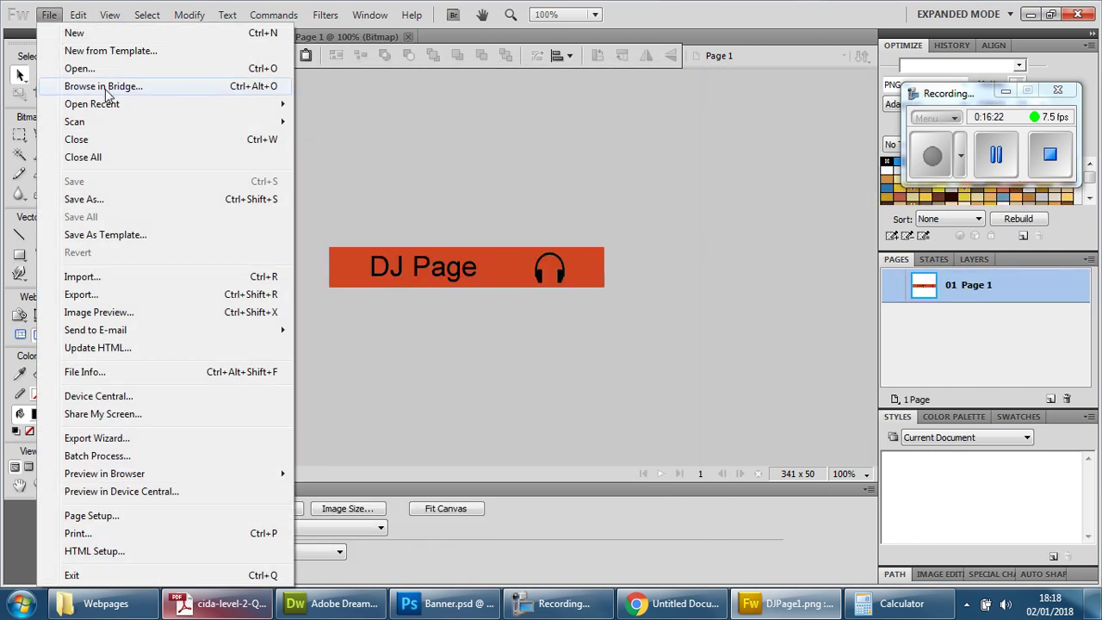
{"action": "left_click", "coordinate": [86, 69]}
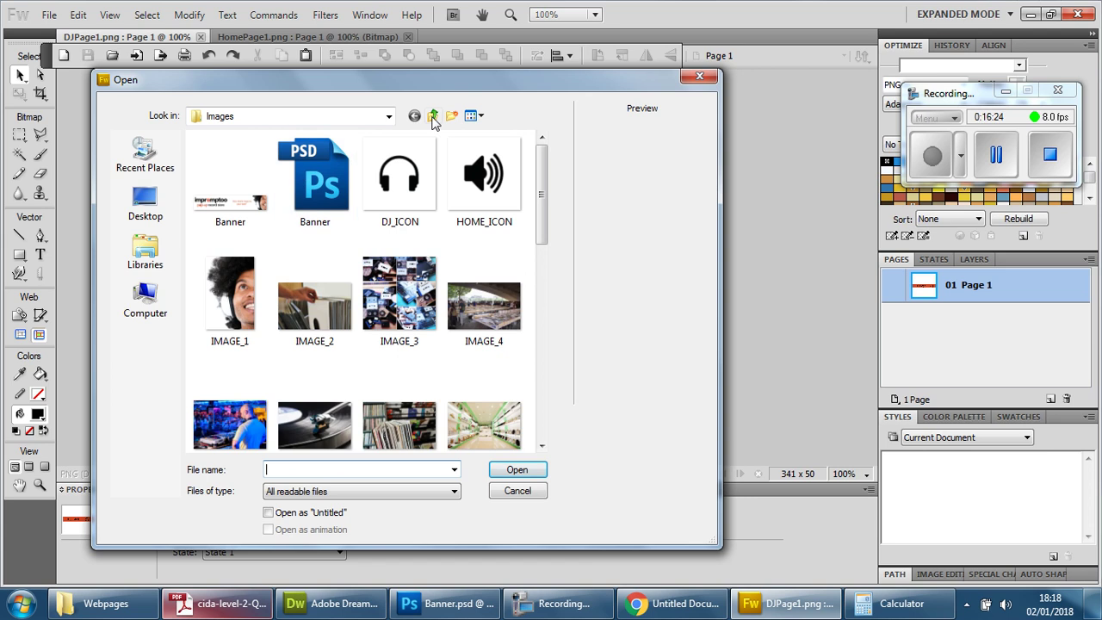
{"action": "left_click", "coordinate": [432, 115]}
{"action": "double_click", "coordinate": [248, 158]}
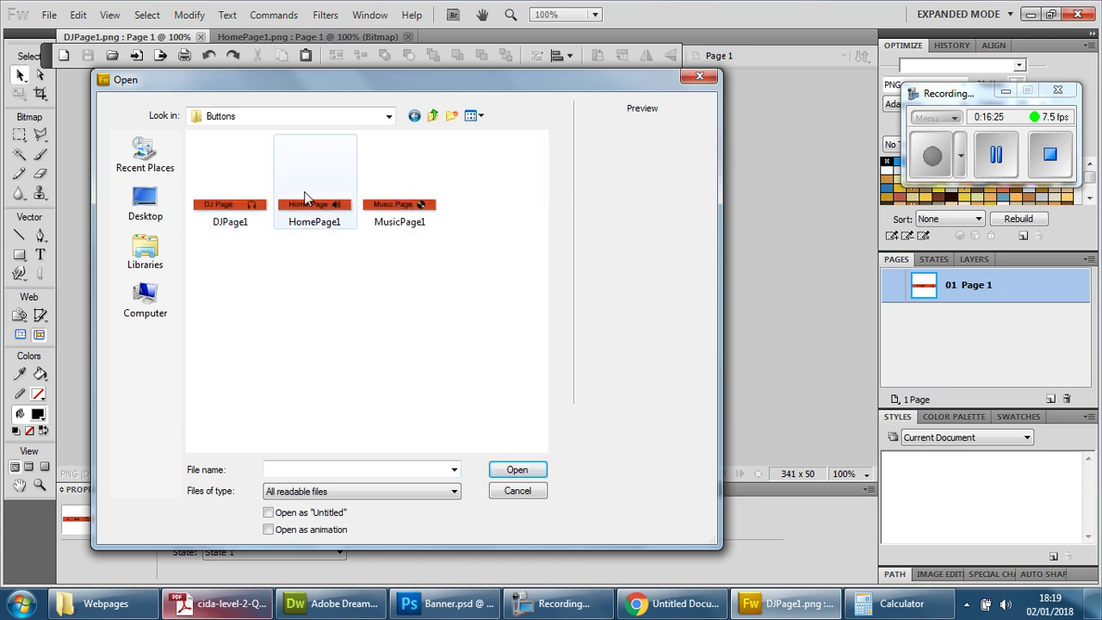
{"action": "double_click", "coordinate": [385, 211]}
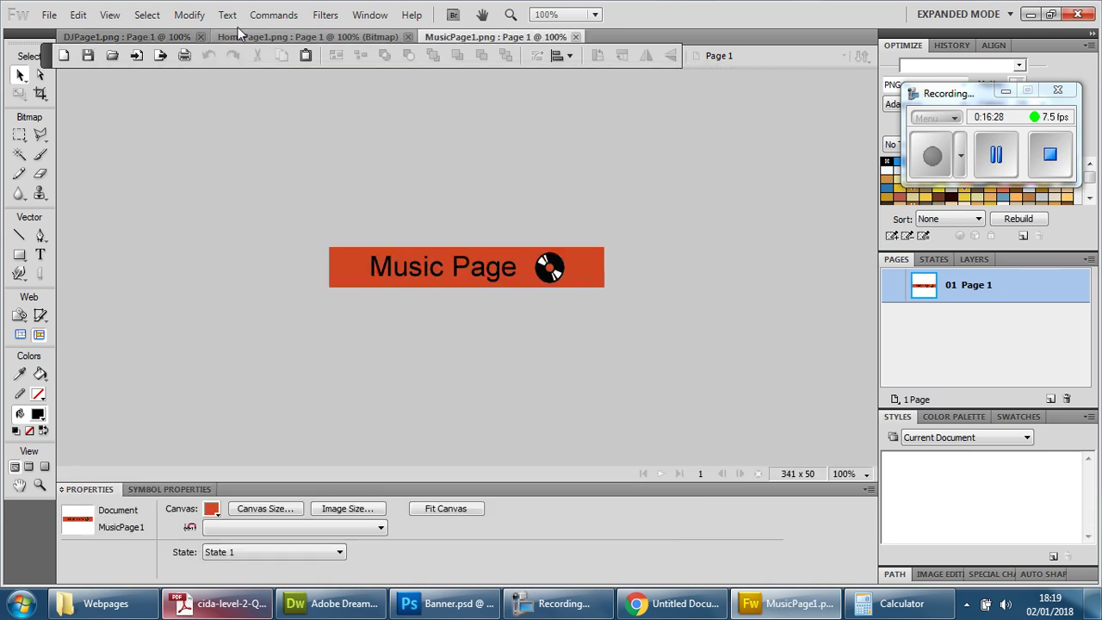
Compare the text and icon placement across the DJ Page, Home Page and Music Page buttons
{"action": "left_click", "coordinate": [159, 40]}
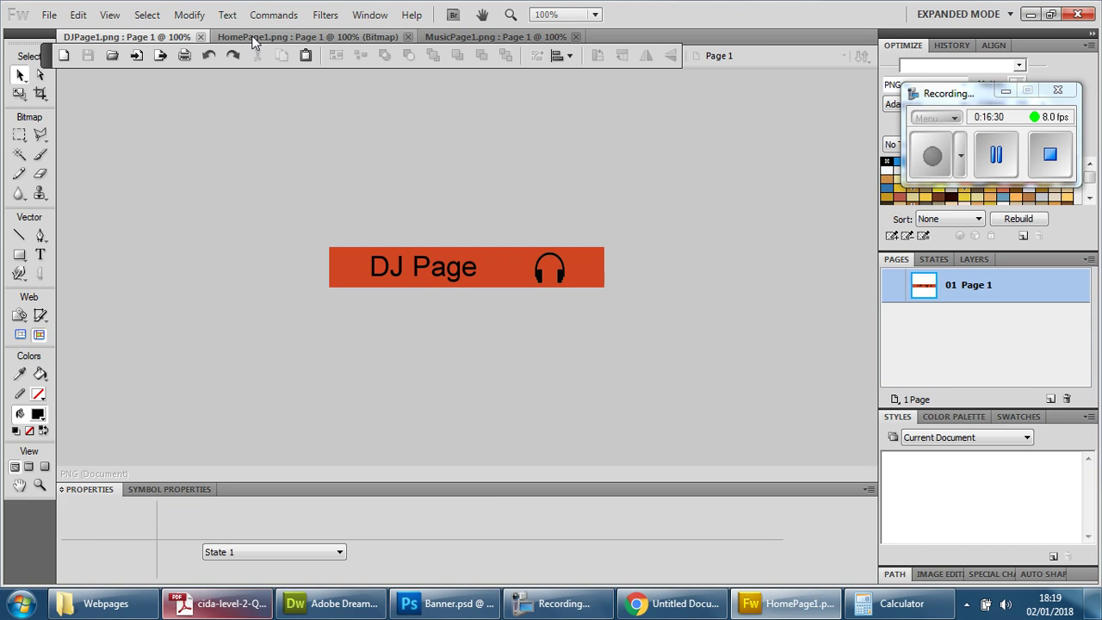
{"action": "left_click", "coordinate": [252, 37]}
{"action": "left_click", "coordinate": [142, 37]}
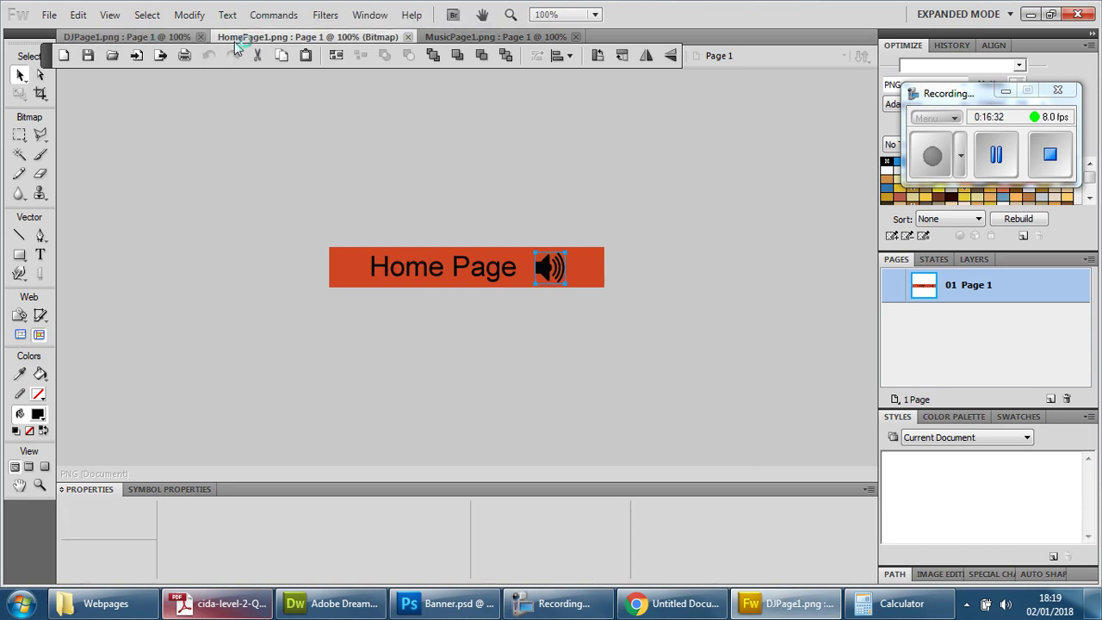
{"action": "left_click", "coordinate": [241, 38]}
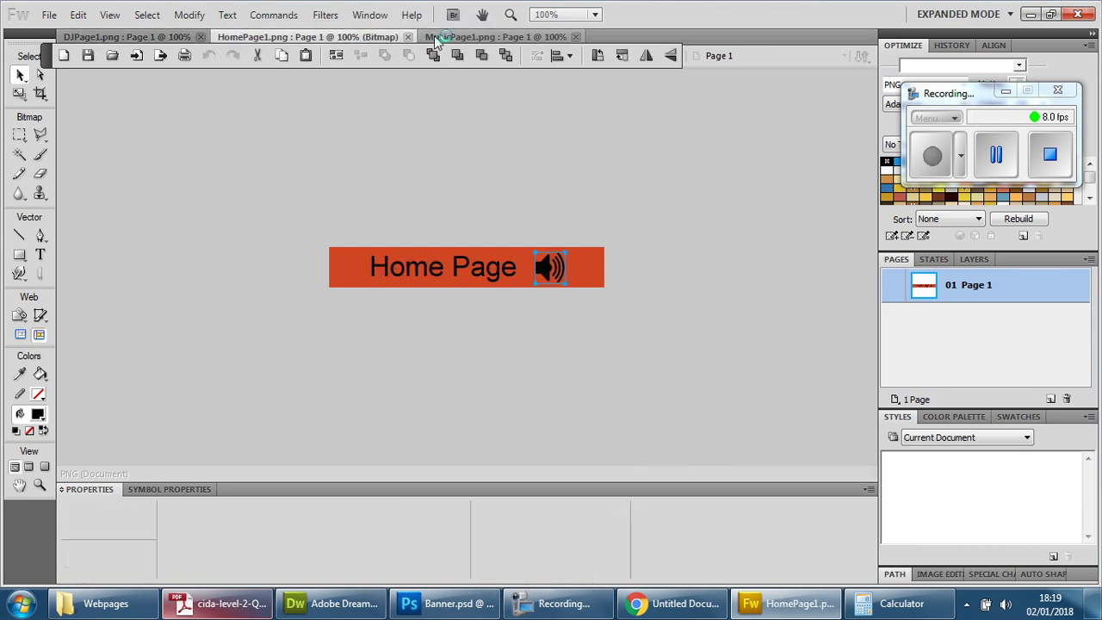
{"action": "left_click", "coordinate": [435, 38]}
{"action": "left_click", "coordinate": [340, 39]}
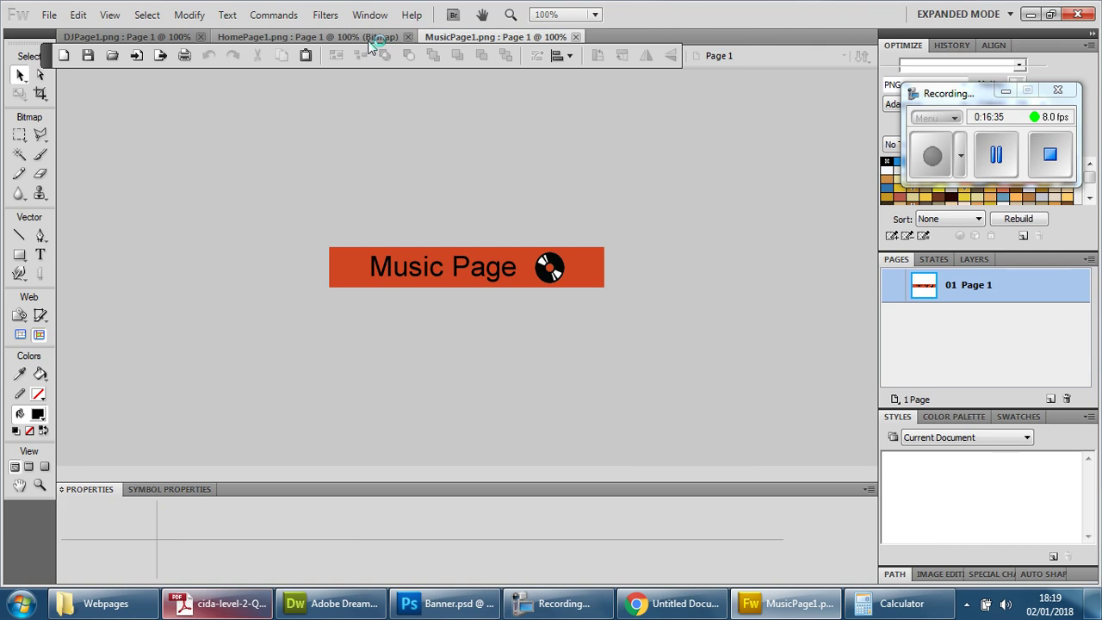
Recolour the DJ Page text with the orange-red sampled from the DJPage1 button's background, and set its canvas colour to white
{"action": "left_click", "coordinate": [169, 38]}
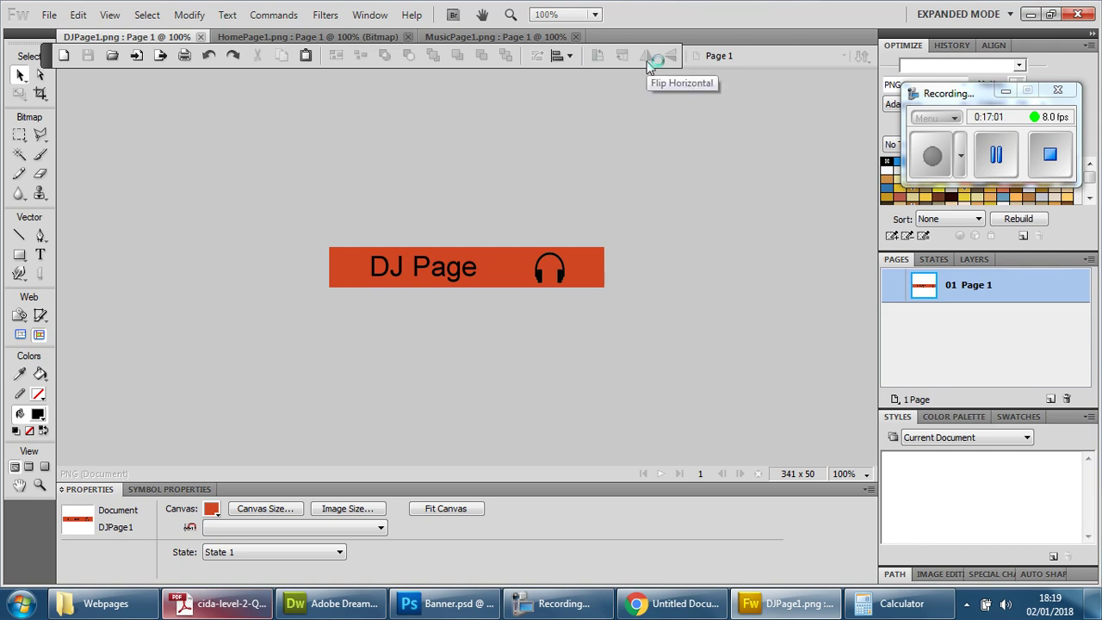
{"action": "left_click", "coordinate": [408, 272]}
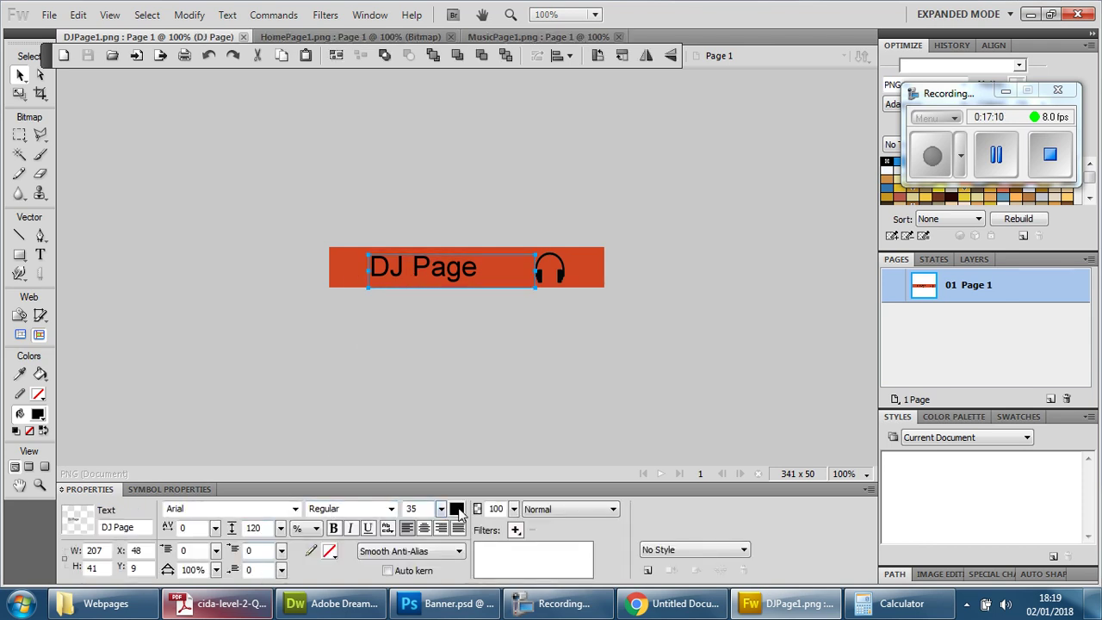
{"action": "left_click", "coordinate": [457, 509]}
{"action": "left_click", "coordinate": [356, 274]}
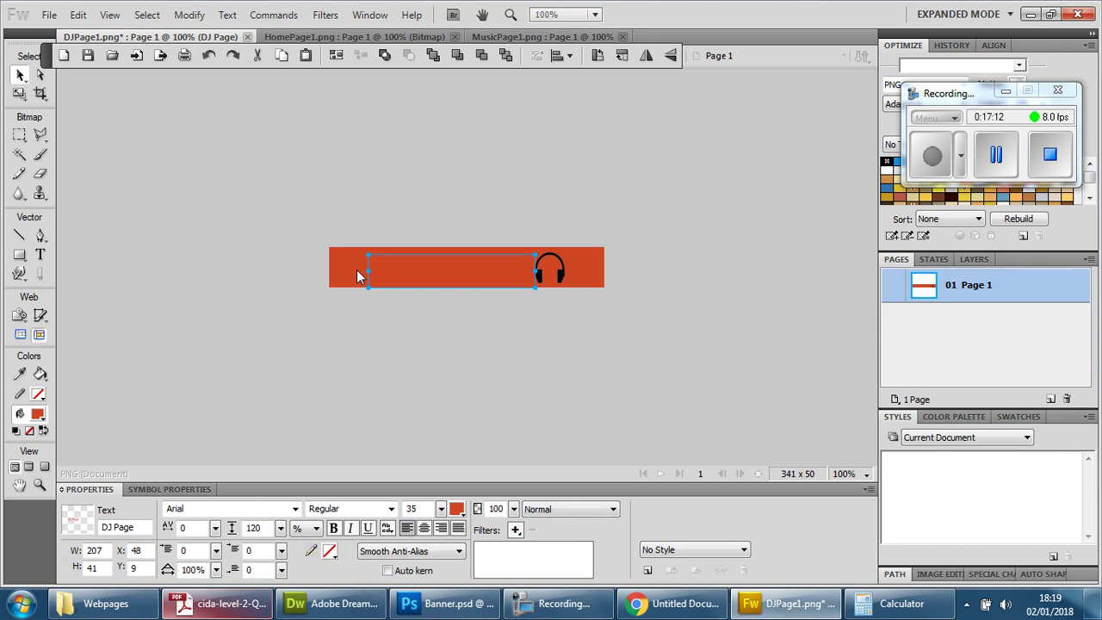
{"action": "left_click", "coordinate": [339, 273]}
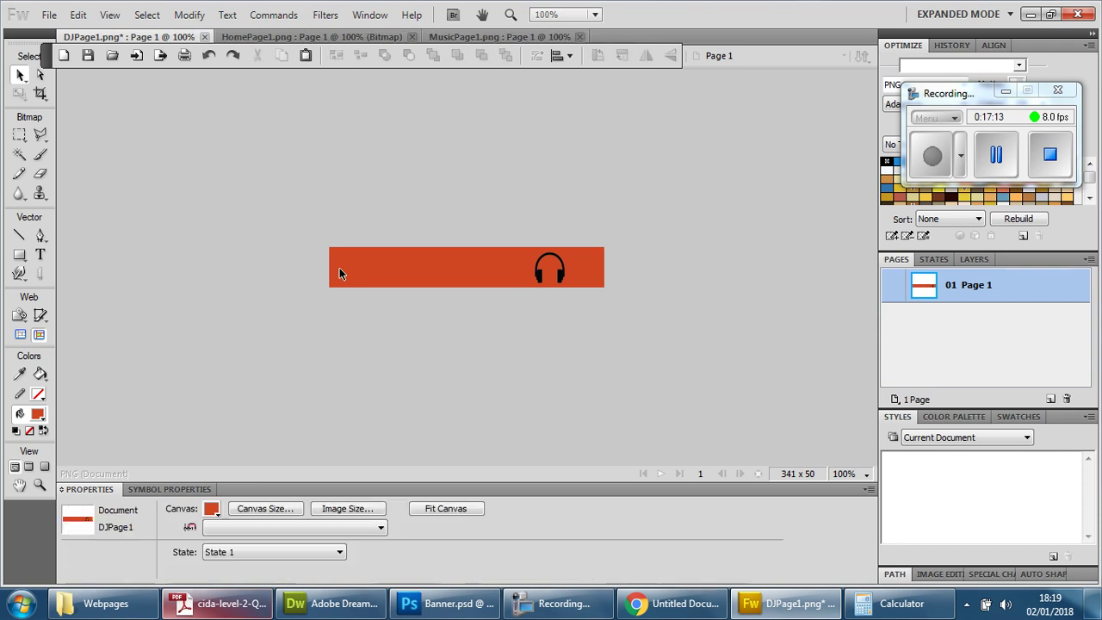
{"action": "left_click", "coordinate": [212, 509]}
{"action": "left_click", "coordinate": [226, 436]}
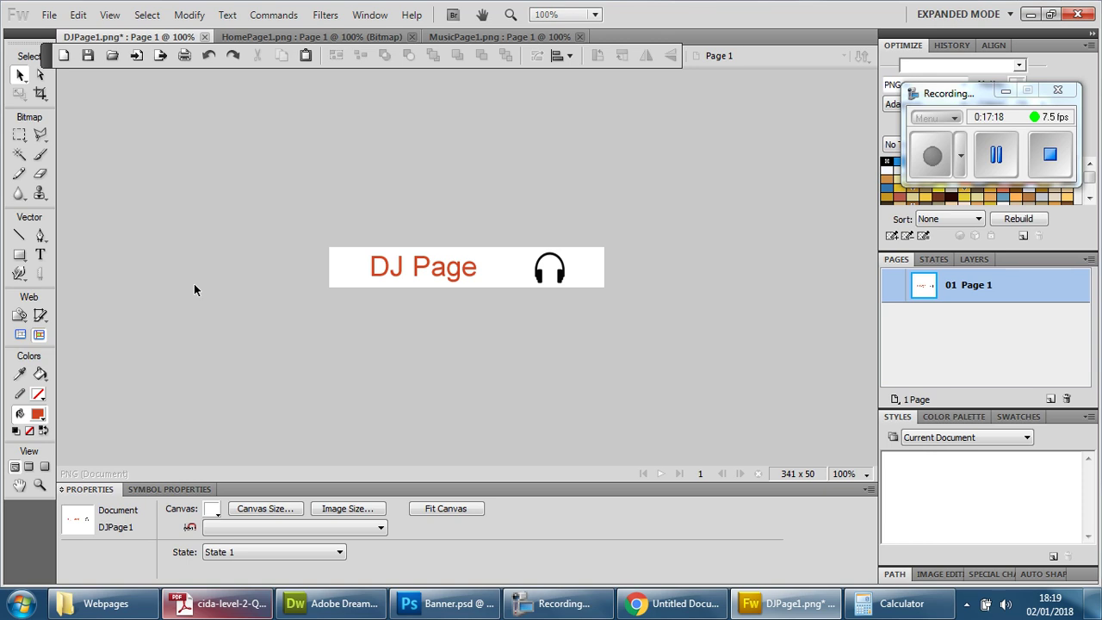
Save the recoloured DJ Page button as a new Fireworks PNG named DJPage2 in the Buttons folder
{"action": "left_click", "coordinate": [49, 14]}
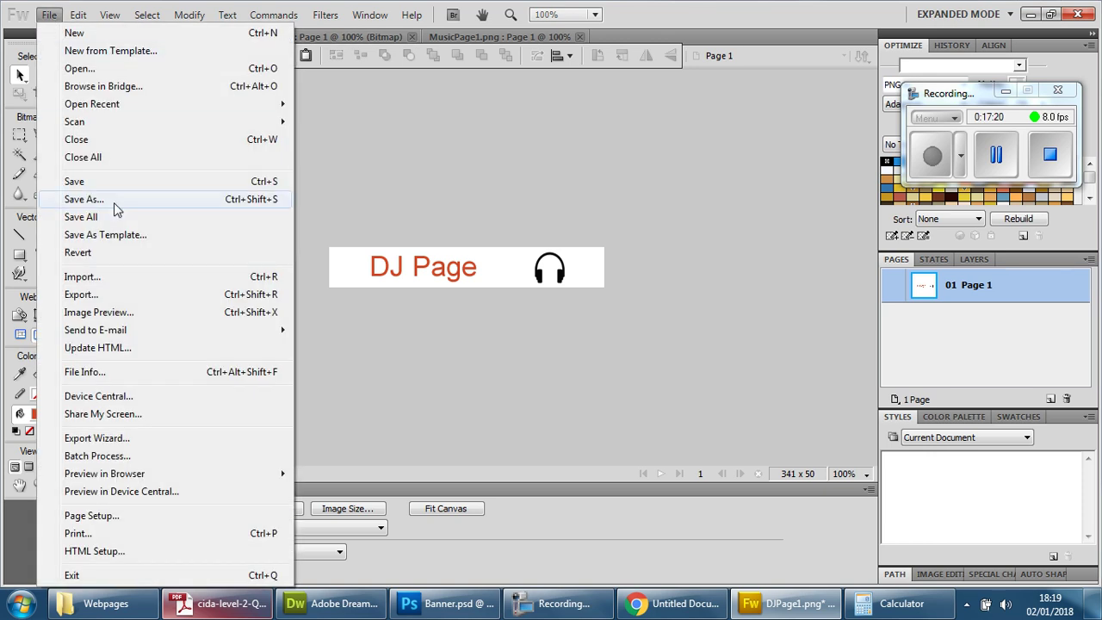
{"action": "left_click", "coordinate": [115, 200]}
{"action": "left_click", "coordinate": [328, 429]}
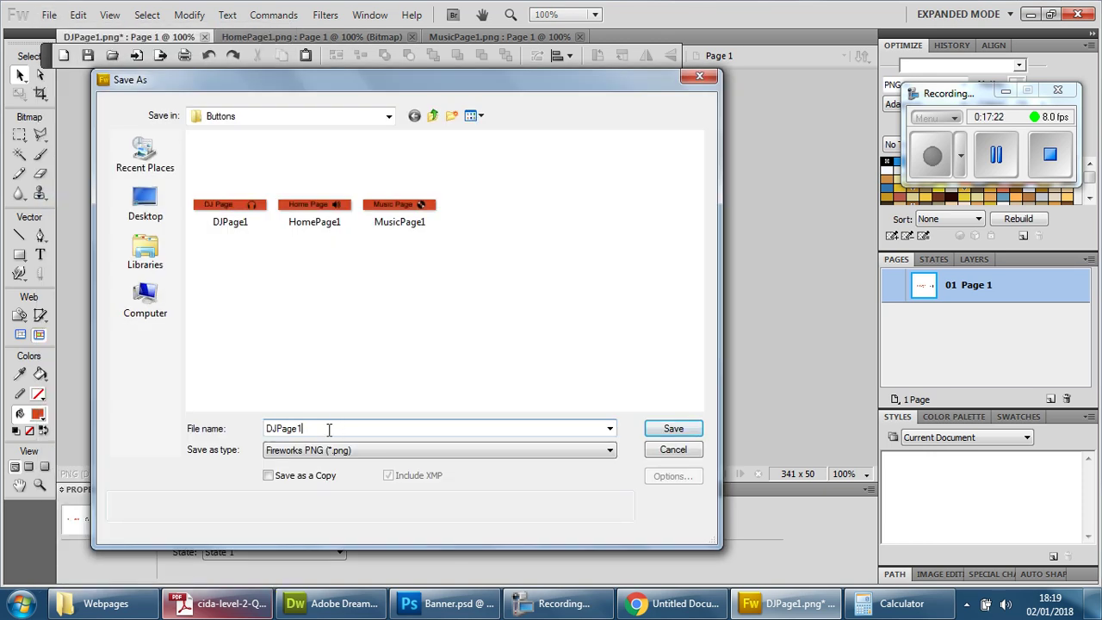
{"action": "key", "text": "shift+Left"}
{"action": "type", "text": "2"}
{"action": "left_click", "coordinate": [673, 427]}
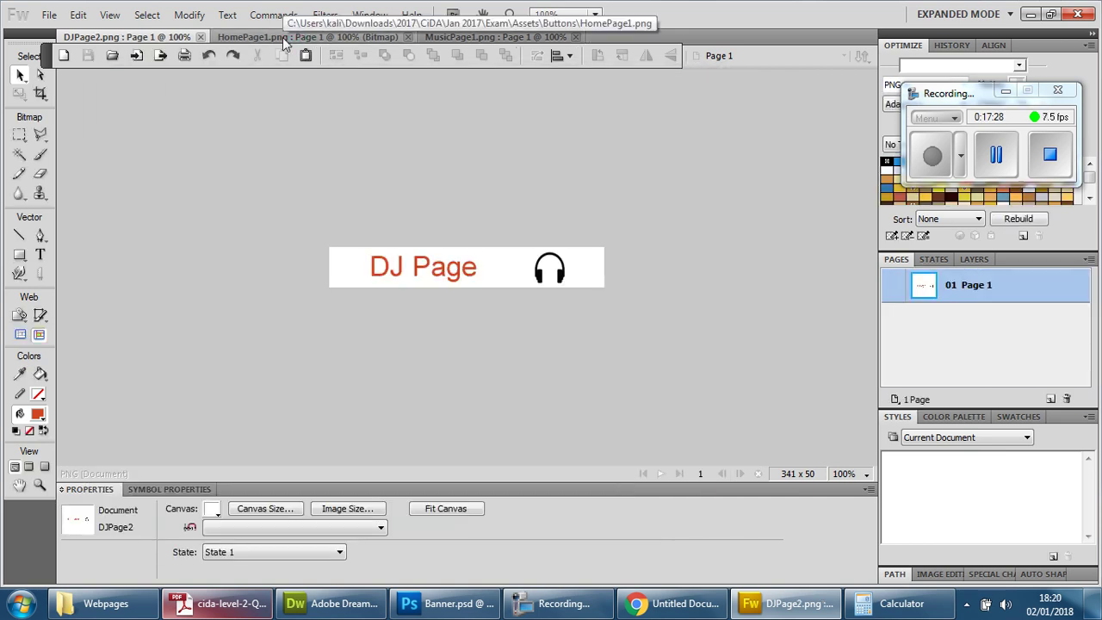
Recolour the Home Page text with the orange-red sampled from the HomePage1 button's background, and set its canvas colour to white
{"action": "left_click", "coordinate": [282, 37]}
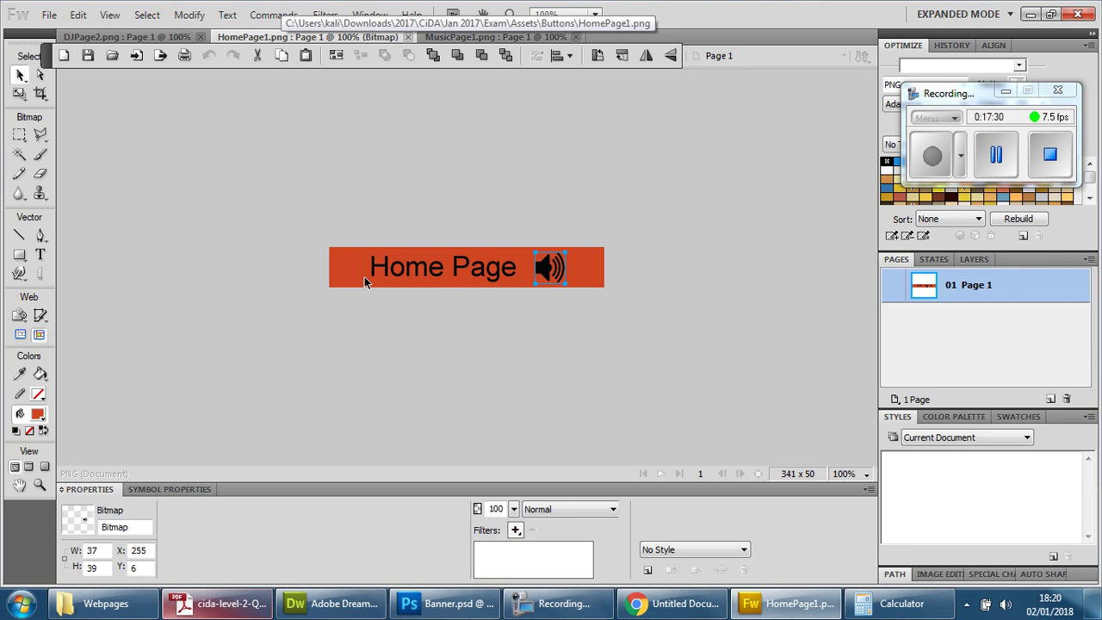
{"action": "left_click", "coordinate": [387, 270]}
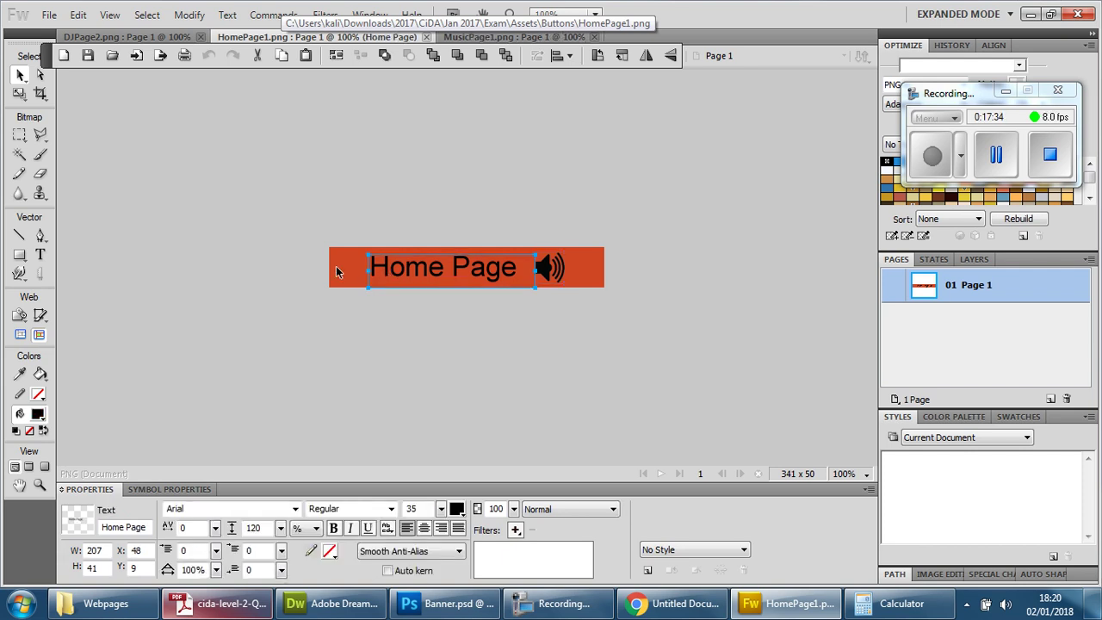
{"action": "left_click", "coordinate": [456, 509]}
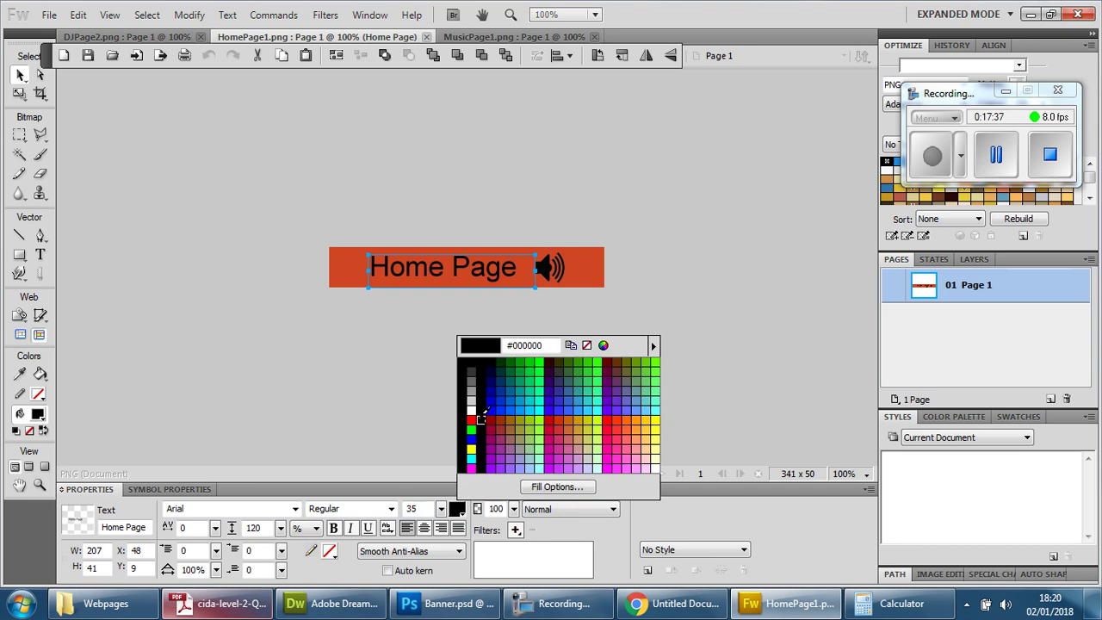
{"action": "left_click", "coordinate": [352, 267]}
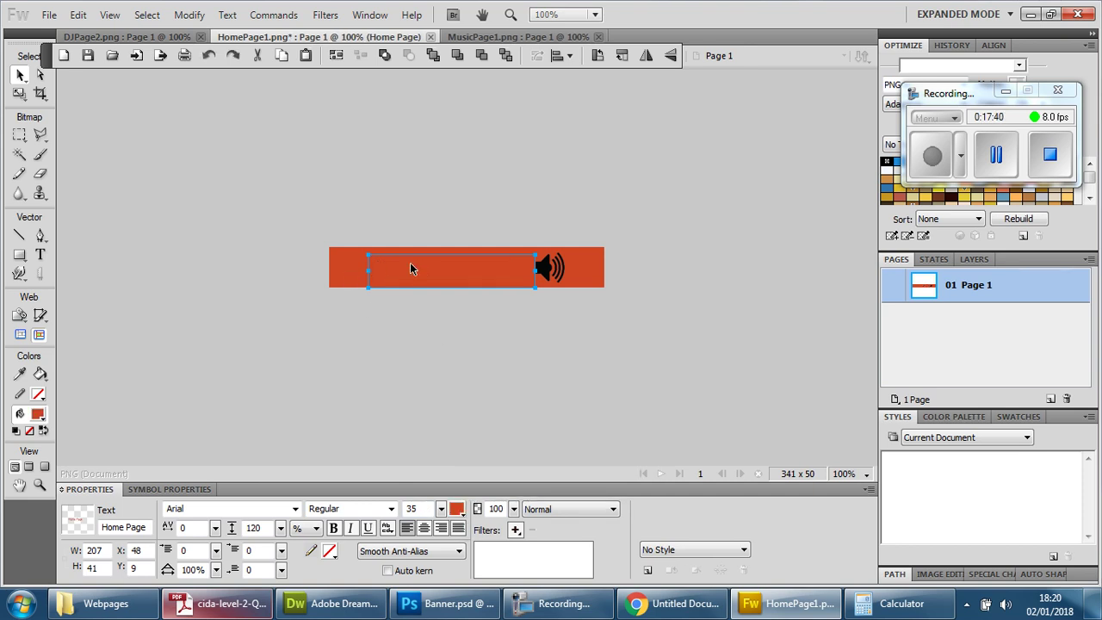
{"action": "left_click", "coordinate": [347, 270]}
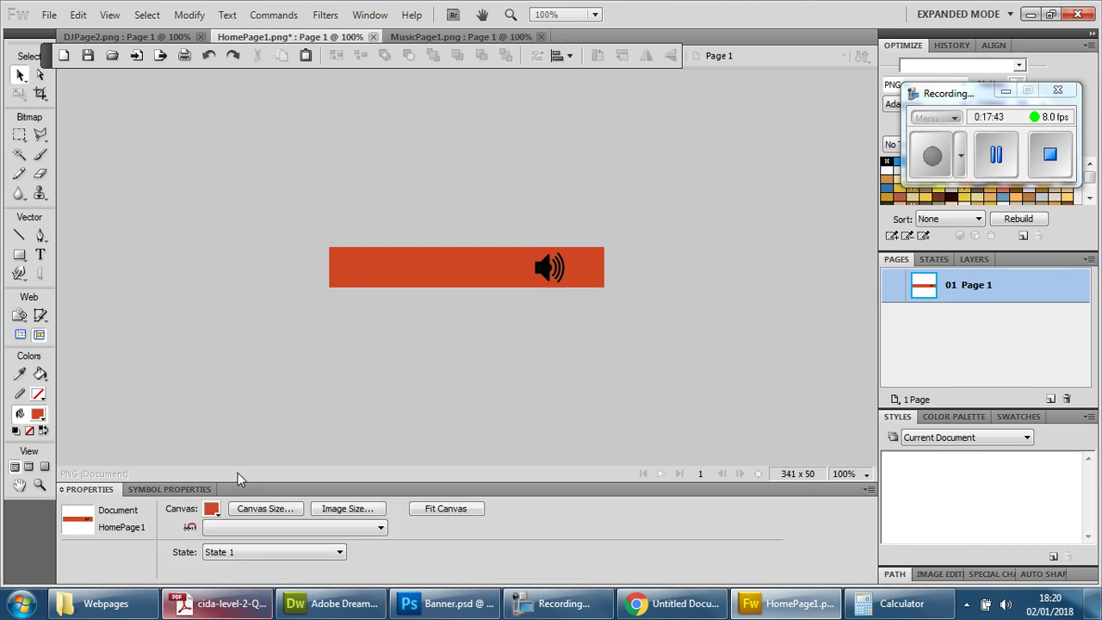
{"action": "left_click", "coordinate": [207, 518]}
{"action": "left_click", "coordinate": [230, 440]}
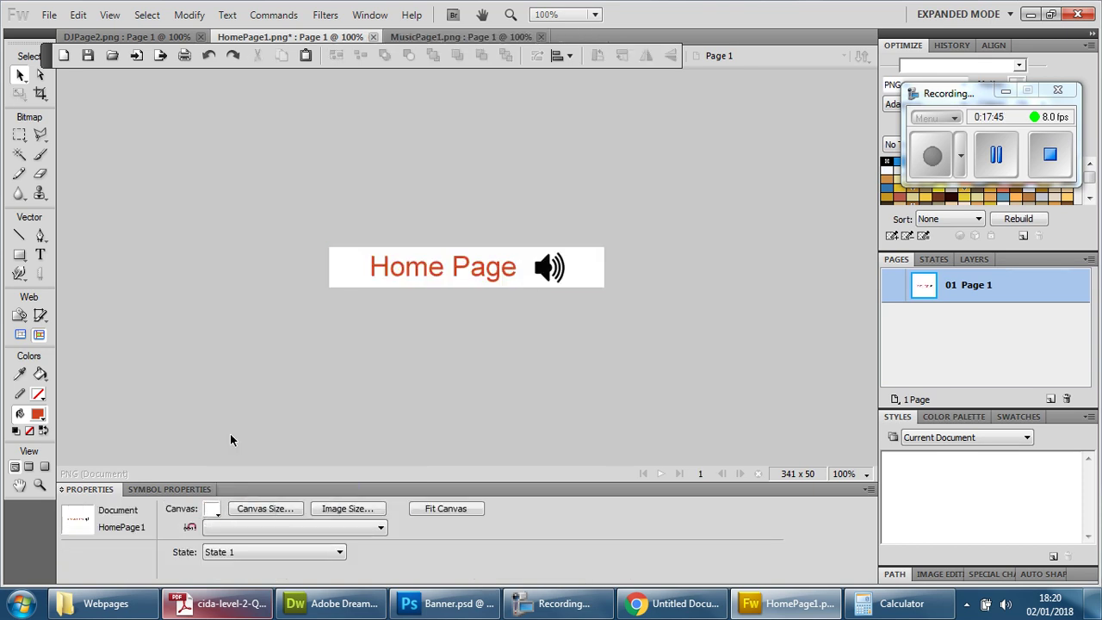
Save the recoloured Home Page button as a new Fireworks PNG named HomePage2 in the Buttons folder
{"action": "left_click", "coordinate": [49, 15]}
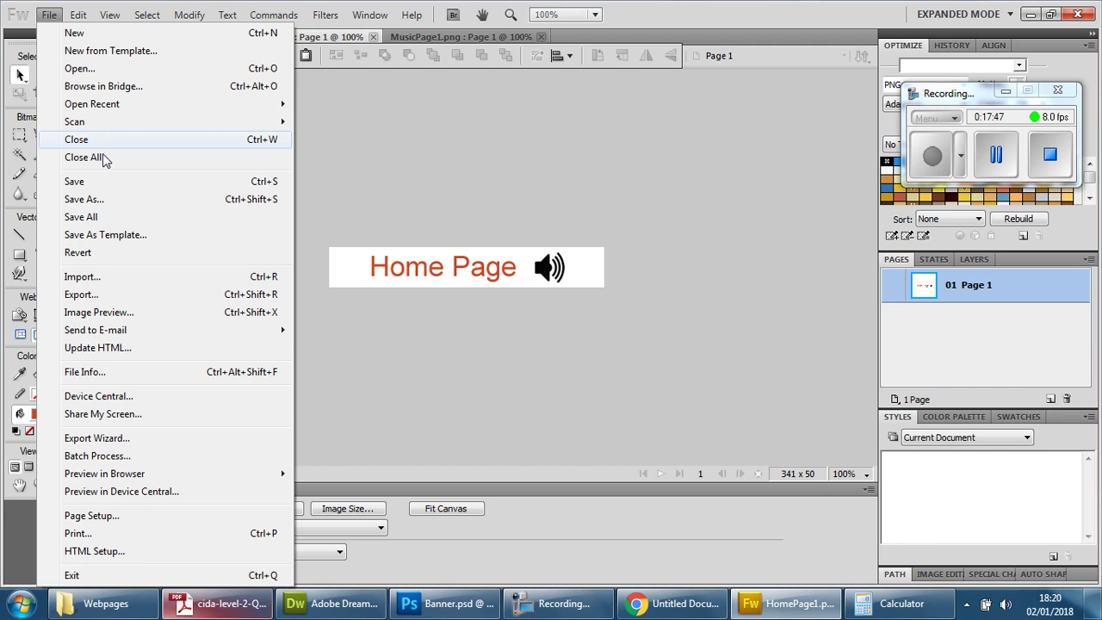
{"action": "left_click", "coordinate": [97, 200]}
{"action": "left_click", "coordinate": [377, 430]}
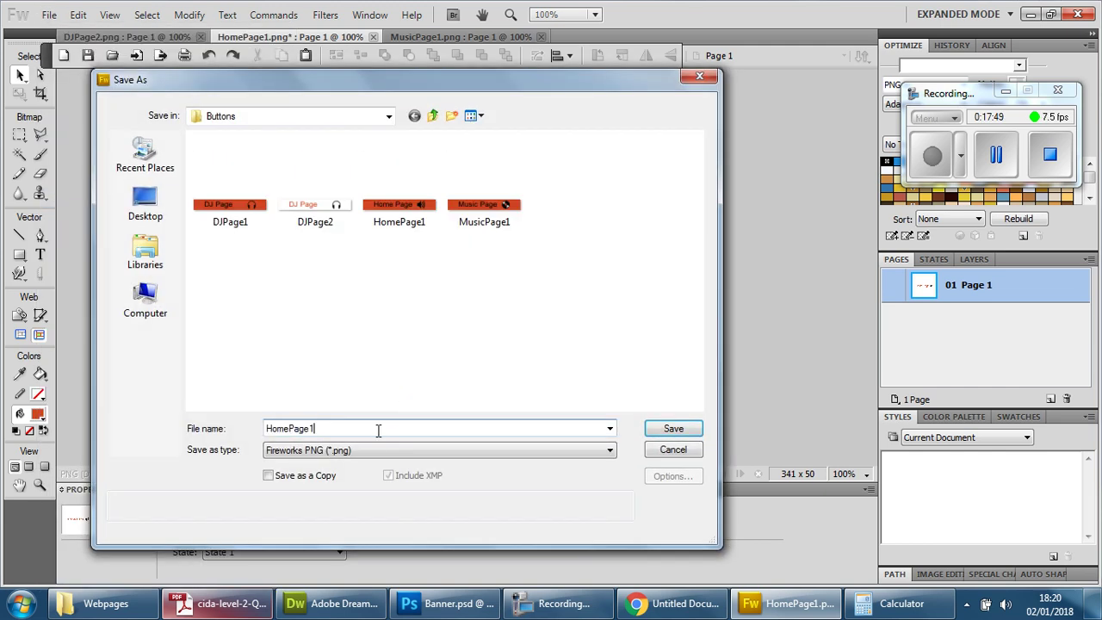
{"action": "key", "text": "shift+Left"}
{"action": "type", "text": "2"}
{"action": "left_click", "coordinate": [677, 432]}
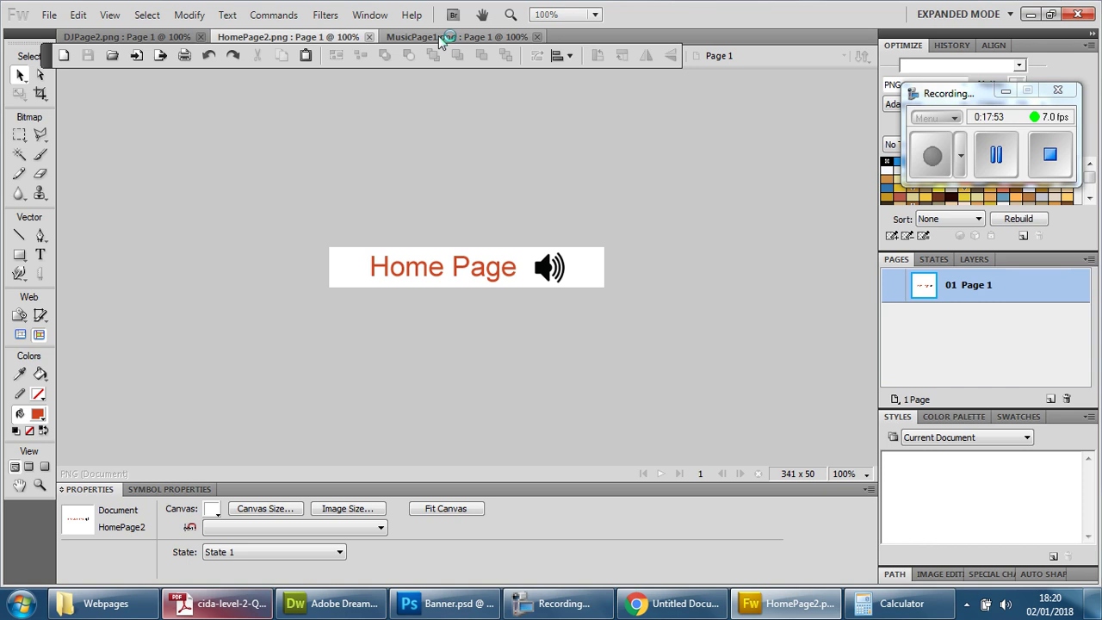
Recolour the Music Page text with the orange-red sampled from the MusicPage1 button's background, and set its canvas colour to white
{"action": "left_click", "coordinate": [441, 39]}
{"action": "left_click", "coordinate": [397, 273]}
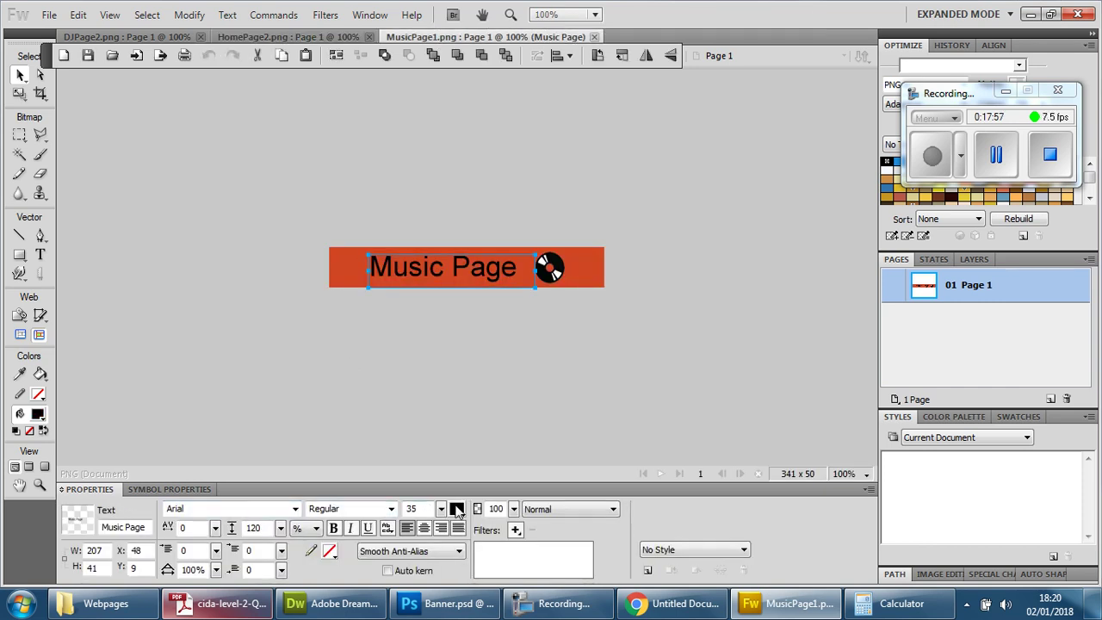
{"action": "left_click", "coordinate": [457, 510]}
{"action": "left_click", "coordinate": [336, 272]}
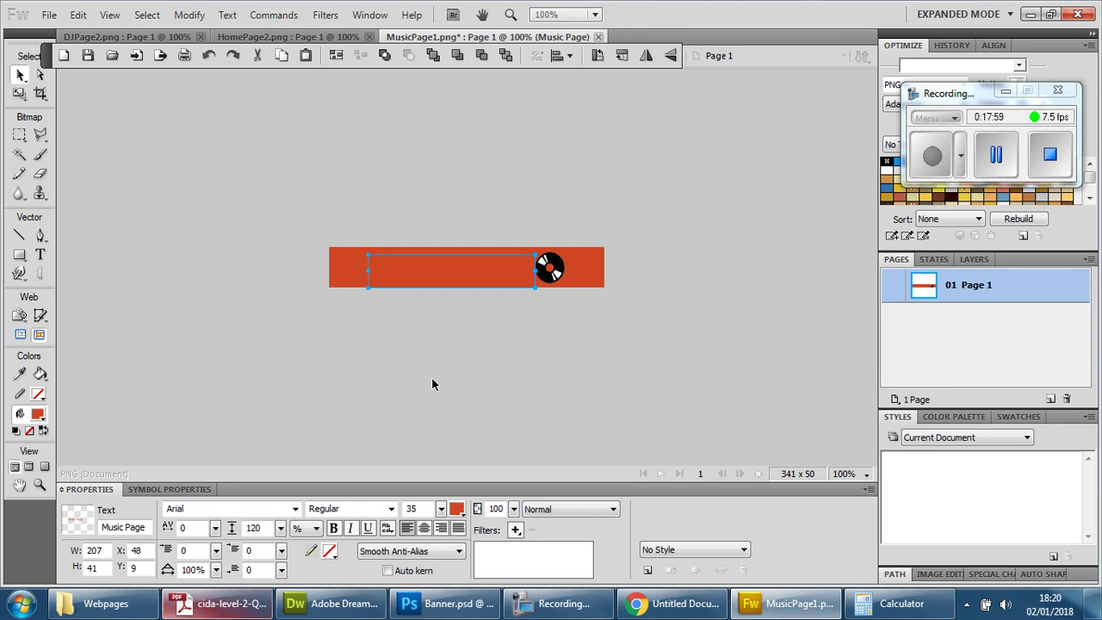
{"action": "left_click", "coordinate": [333, 466]}
{"action": "left_click", "coordinate": [210, 509]}
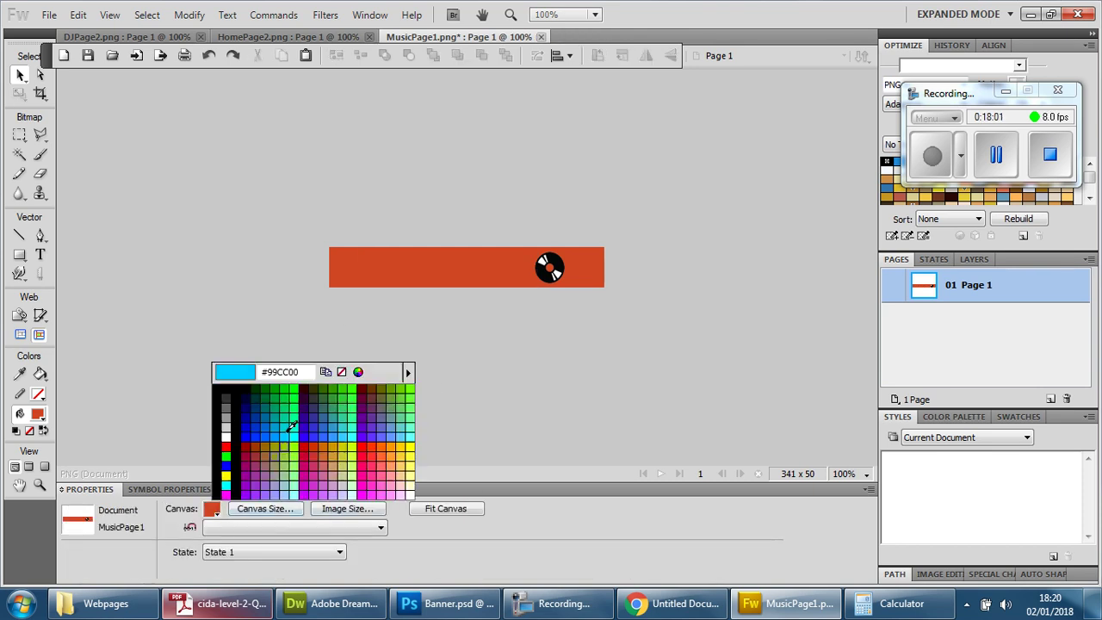
{"action": "left_click", "coordinate": [226, 436]}
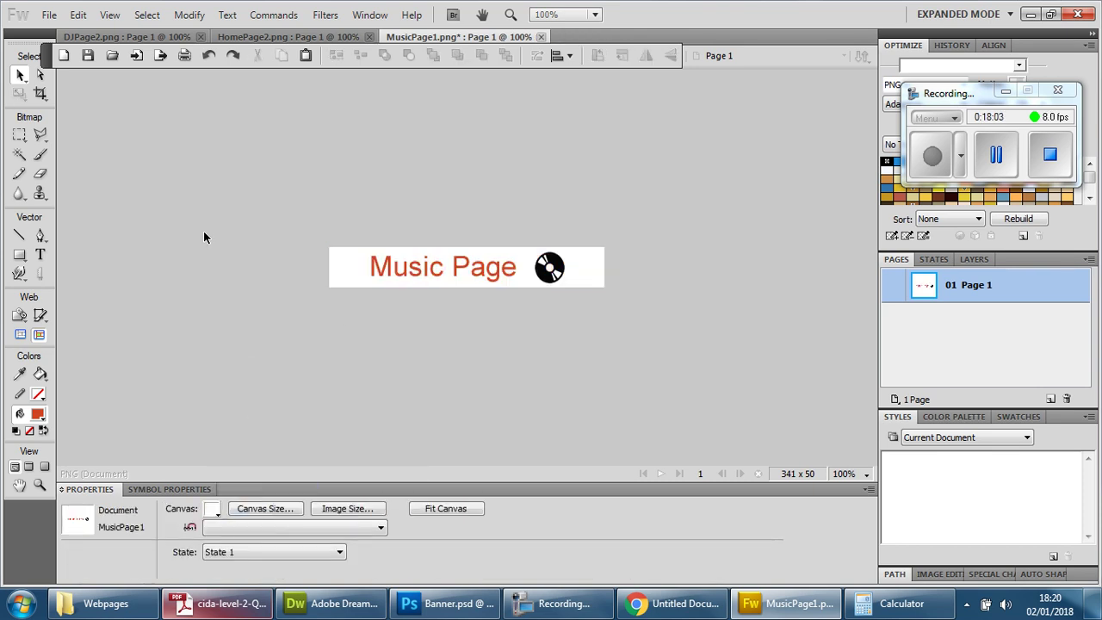
Save the recoloured Music Page button as a new Fireworks PNG named MusicPage2 in the Buttons folder
{"action": "left_click", "coordinate": [49, 14]}
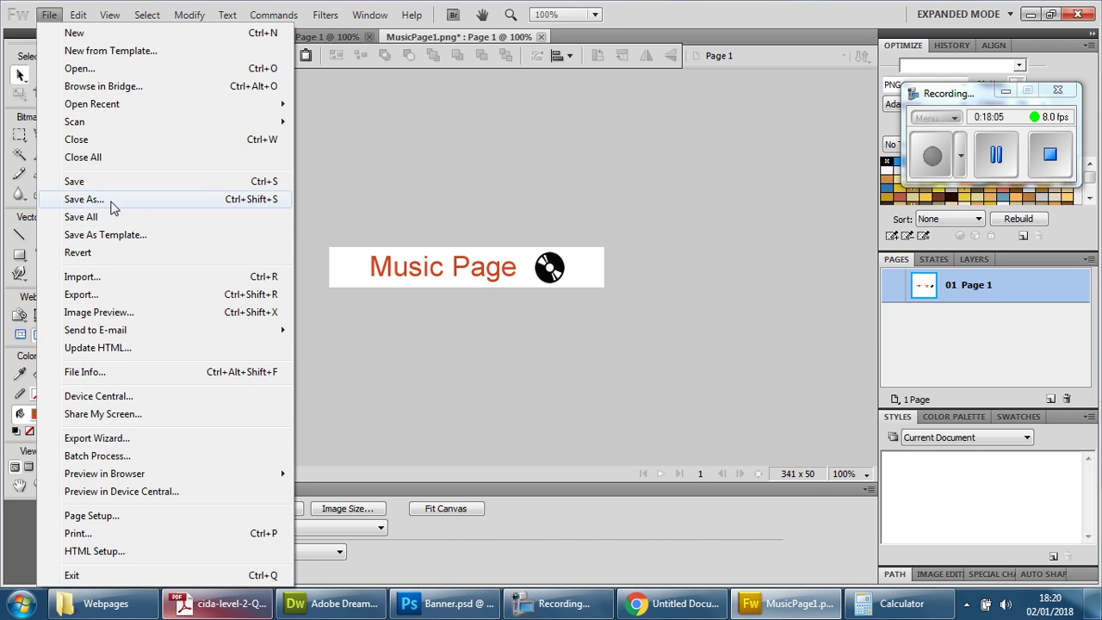
{"action": "left_click", "coordinate": [111, 204]}
{"action": "left_click", "coordinate": [381, 428]}
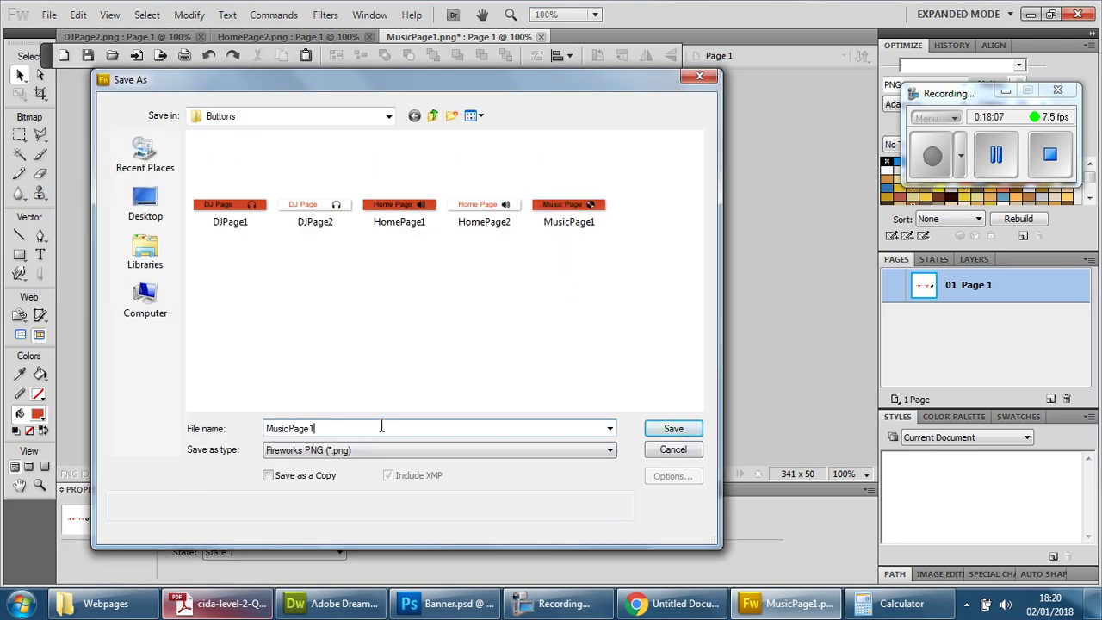
{"action": "key", "text": "BackSpace"}
{"action": "type", "text": "2"}
{"action": "left_click", "coordinate": [676, 433]}
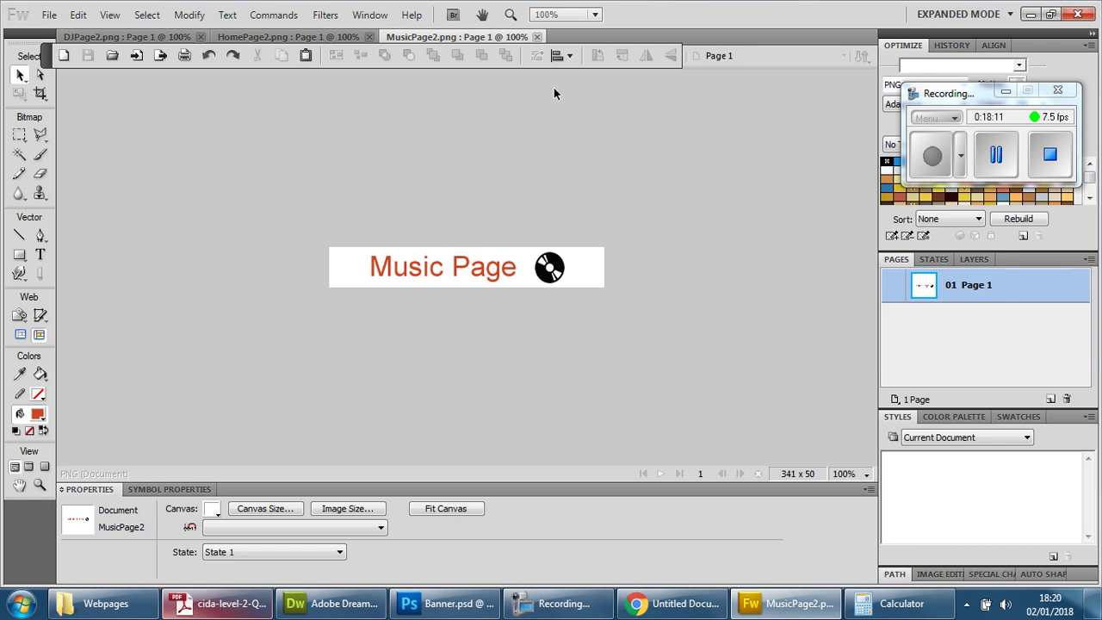
Check the saved button images in the Assets Buttons folder in Windows Explorer, and return to Template.html in Dreamweaver
{"action": "left_click", "coordinate": [1029, 14]}
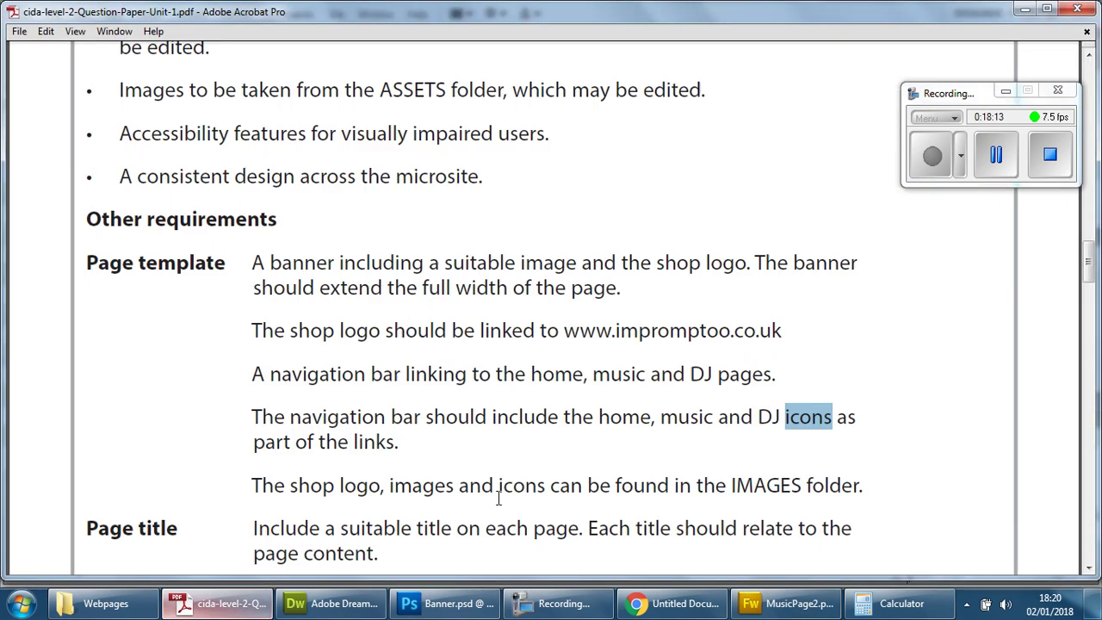
{"action": "left_click", "coordinate": [1029, 14]}
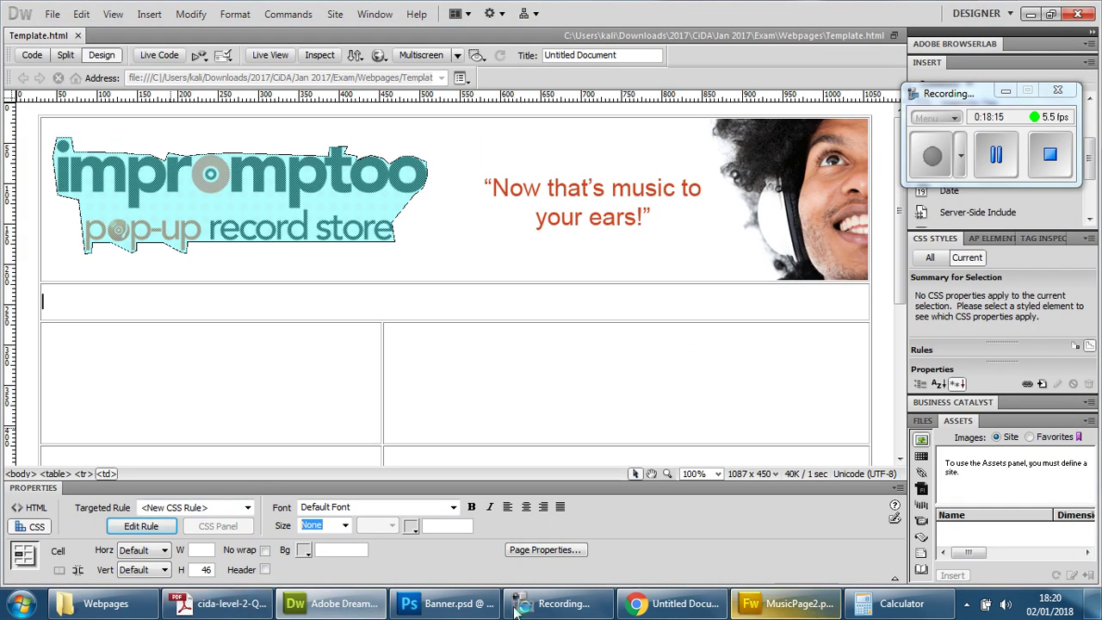
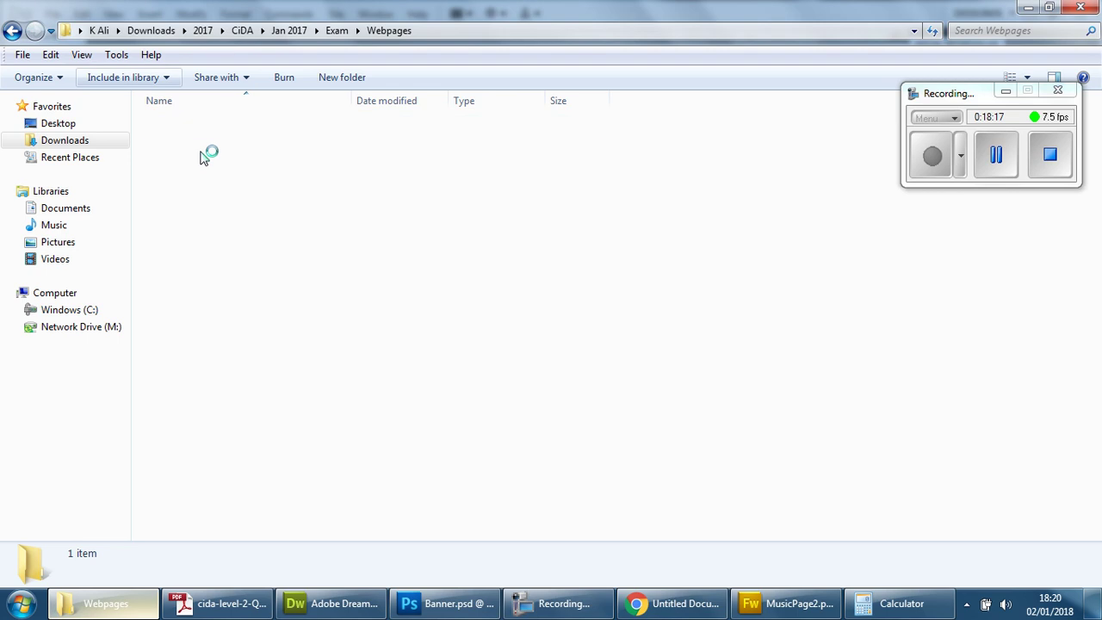
{"action": "double_click", "coordinate": [204, 126]}
{"action": "double_click", "coordinate": [210, 124]}
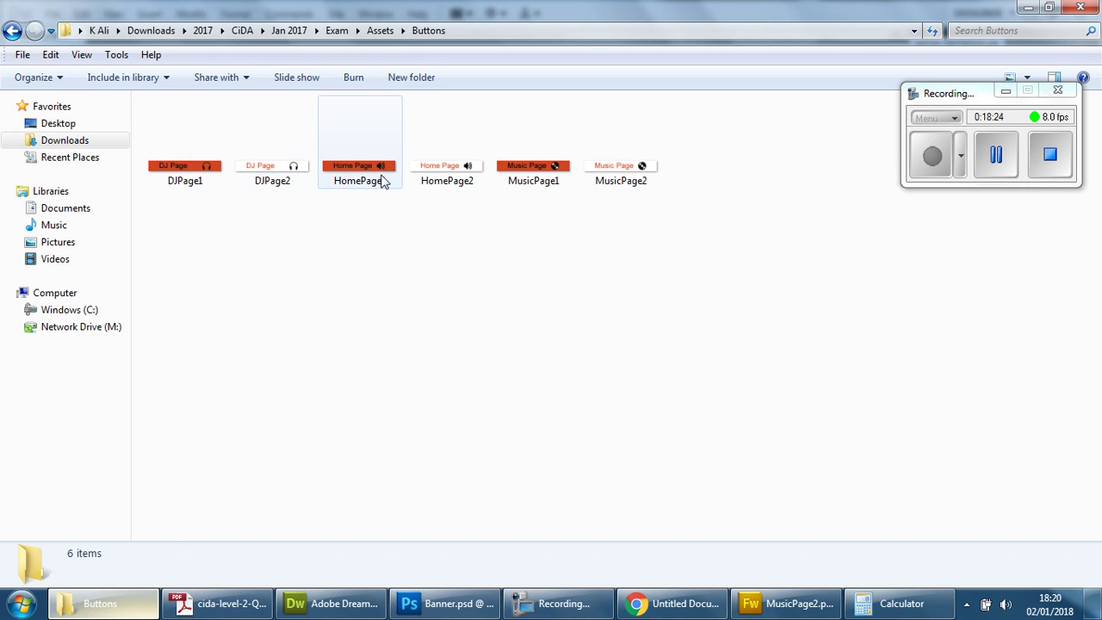
{"action": "left_click", "coordinate": [1027, 7]}
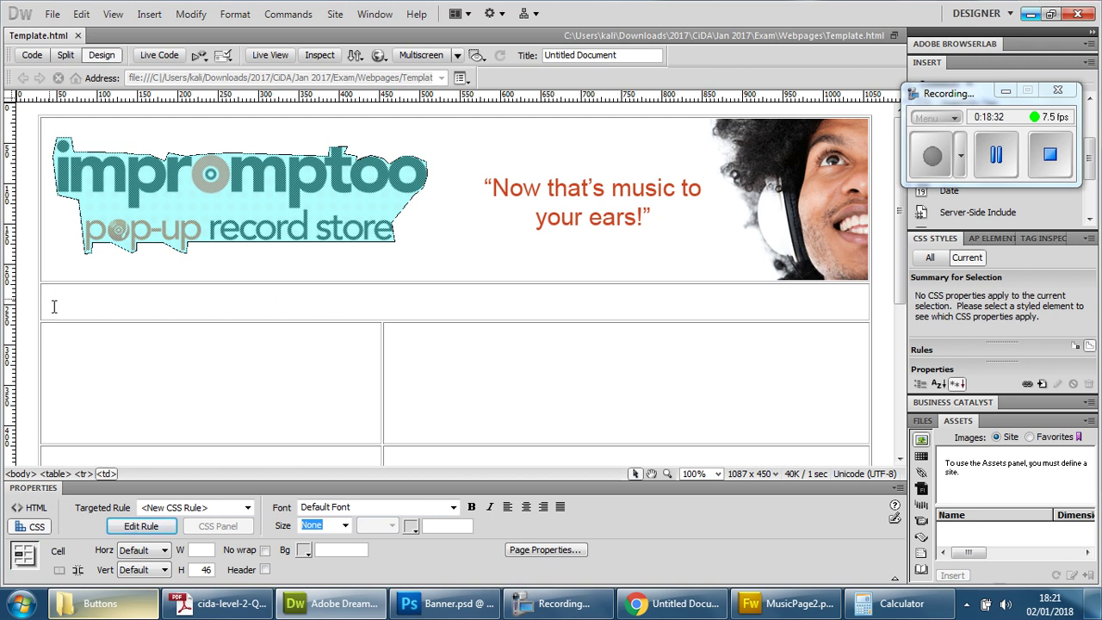
Align the empty navigation cell below the banner to Center horizontally and Top vertically
{"action": "left_click", "coordinate": [138, 549]}
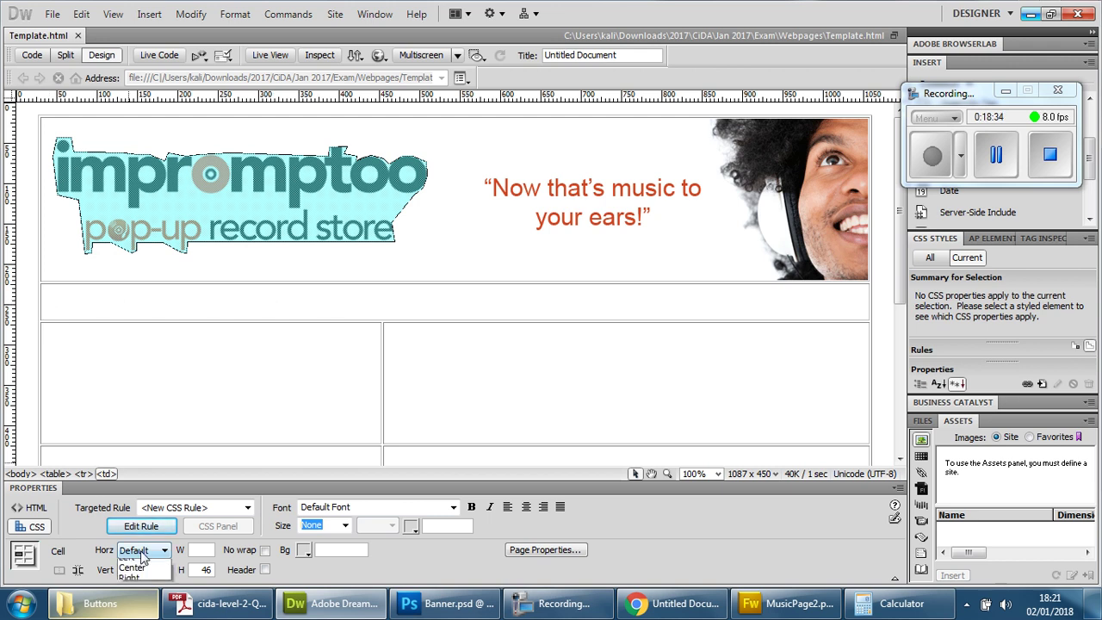
{"action": "left_click", "coordinate": [133, 570]}
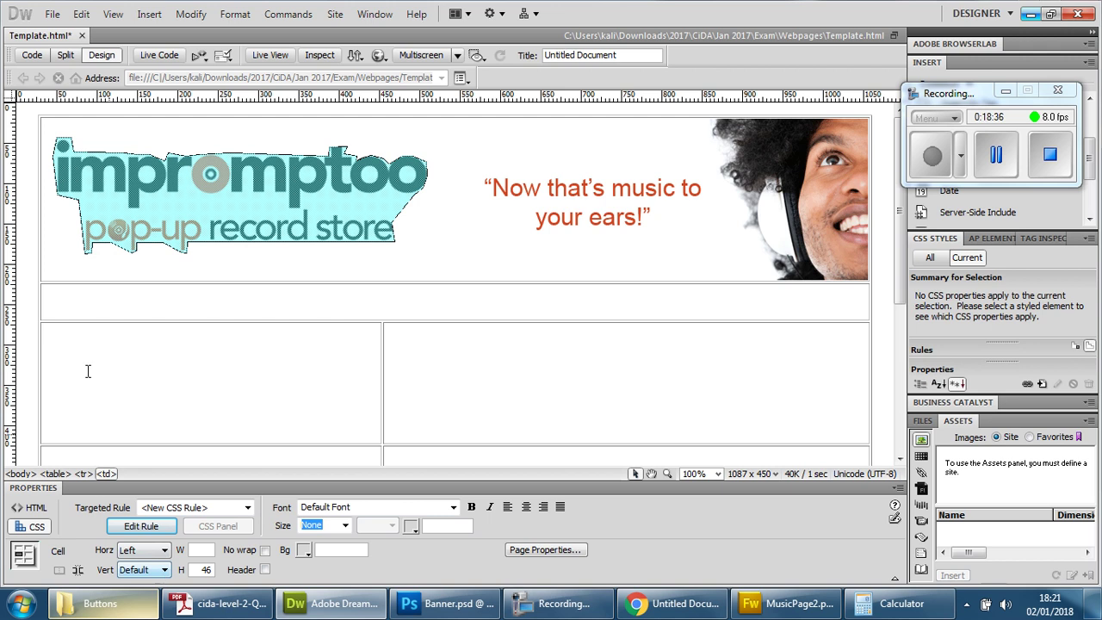
{"action": "left_click", "coordinate": [146, 553]}
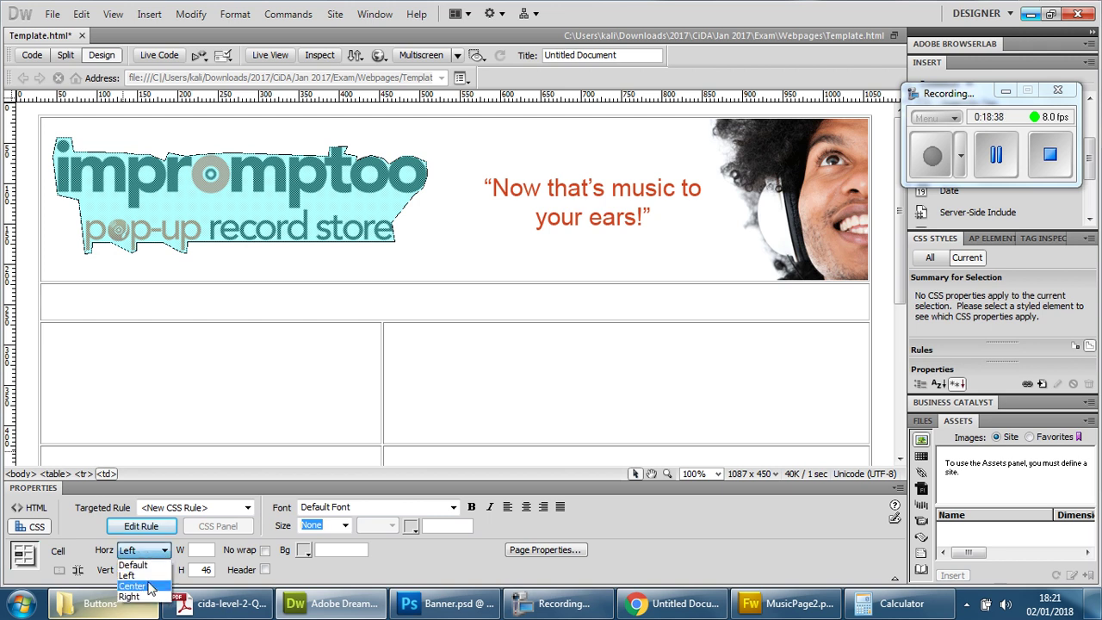
{"action": "left_click", "coordinate": [150, 586]}
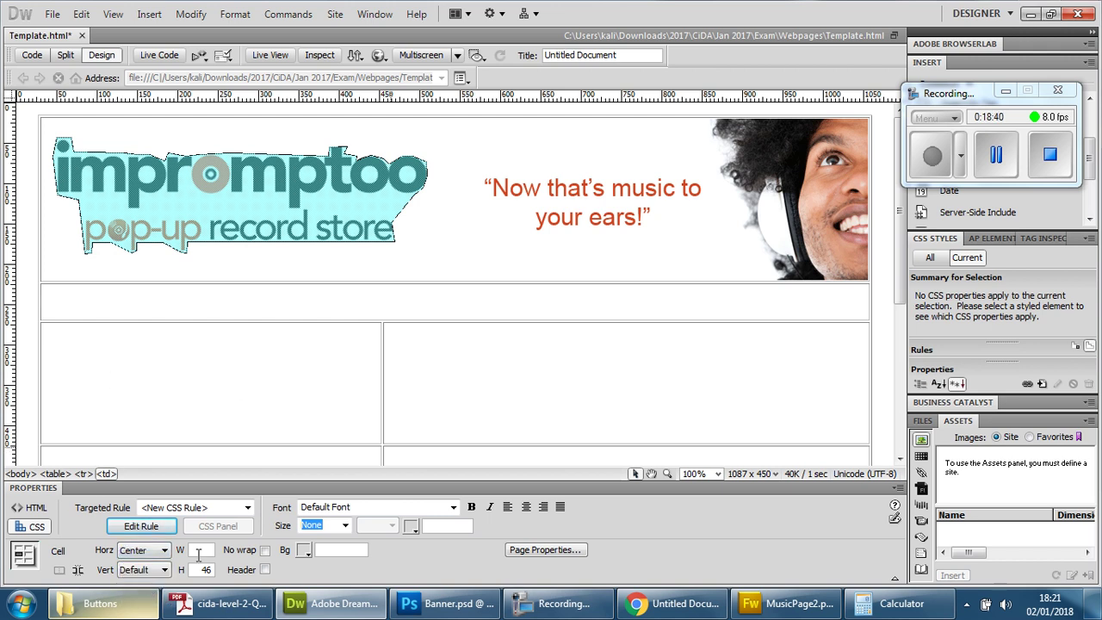
{"action": "left_click", "coordinate": [127, 570]}
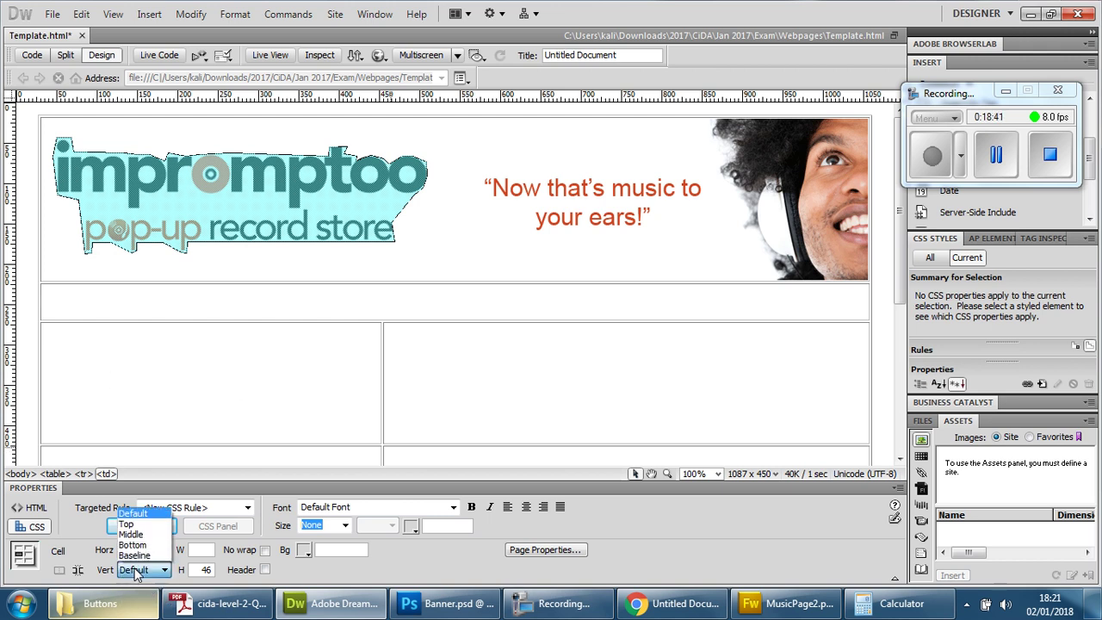
{"action": "left_click", "coordinate": [140, 515]}
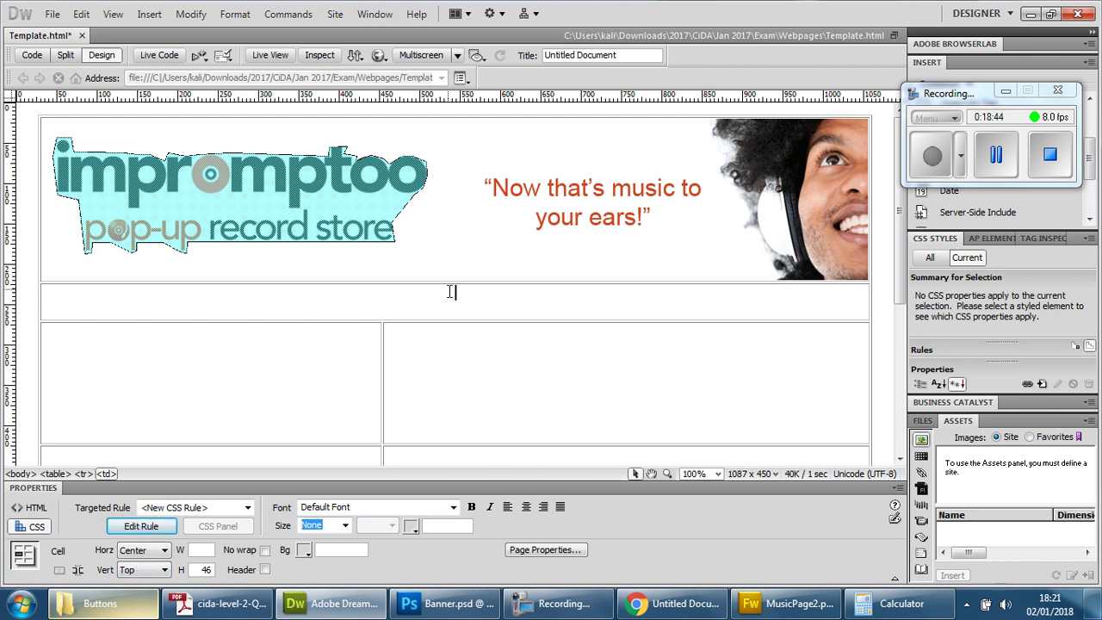
Start a rollover image in the navigation cell below the banner, with Home Page Button as both its image name and alternate text
{"action": "left_click", "coordinate": [149, 13]}
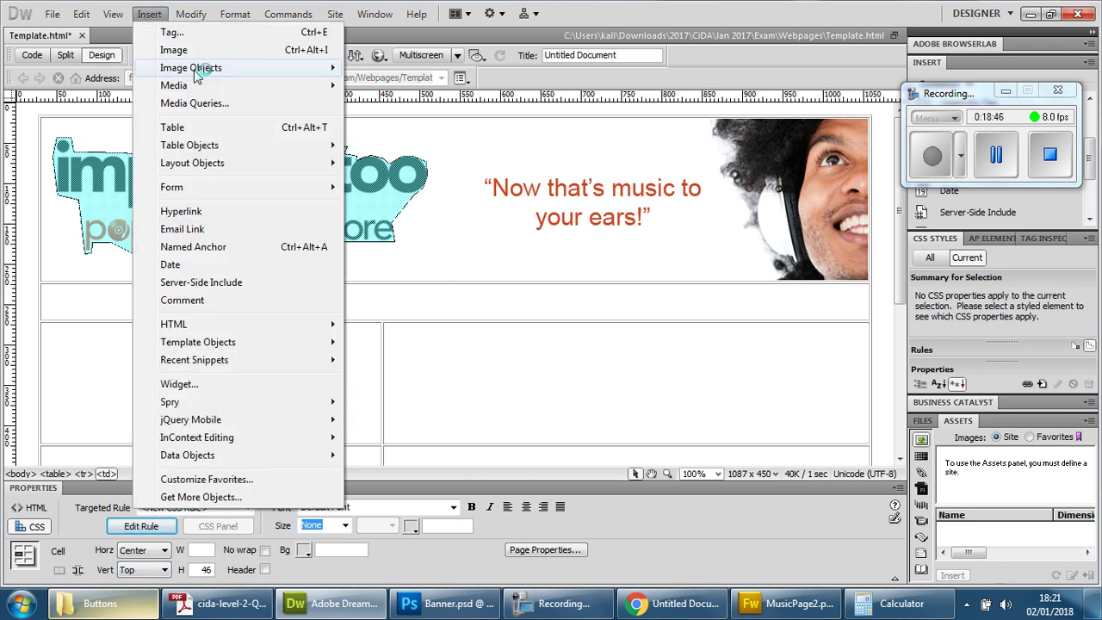
{"action": "mouse_move", "coordinate": [196, 74]}
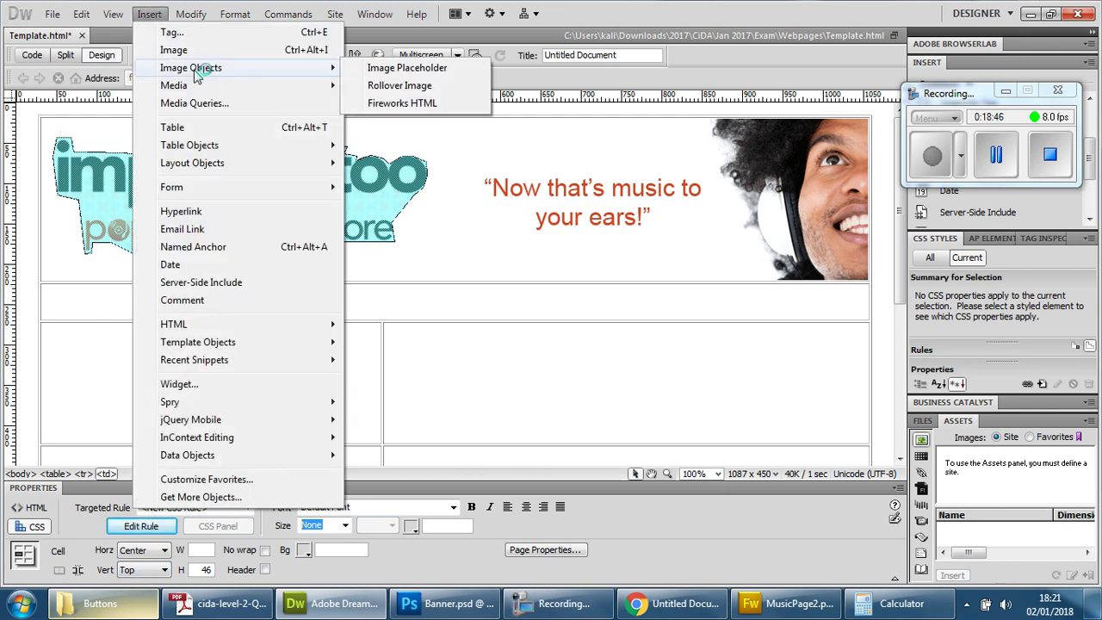
{"action": "left_click", "coordinate": [405, 89]}
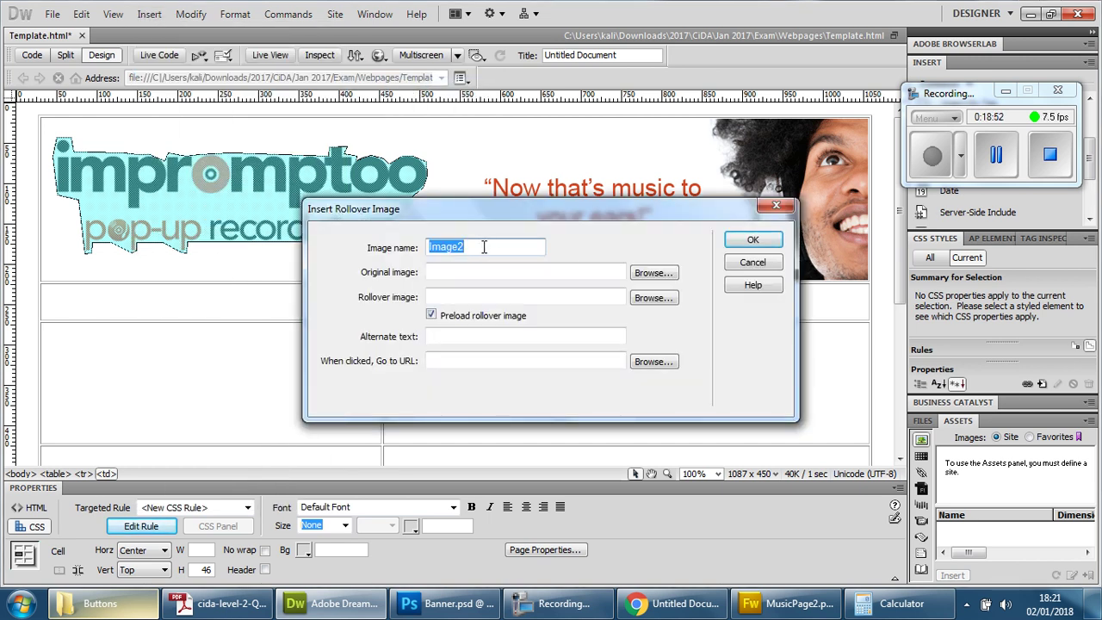
{"action": "type", "text": "Home P"}
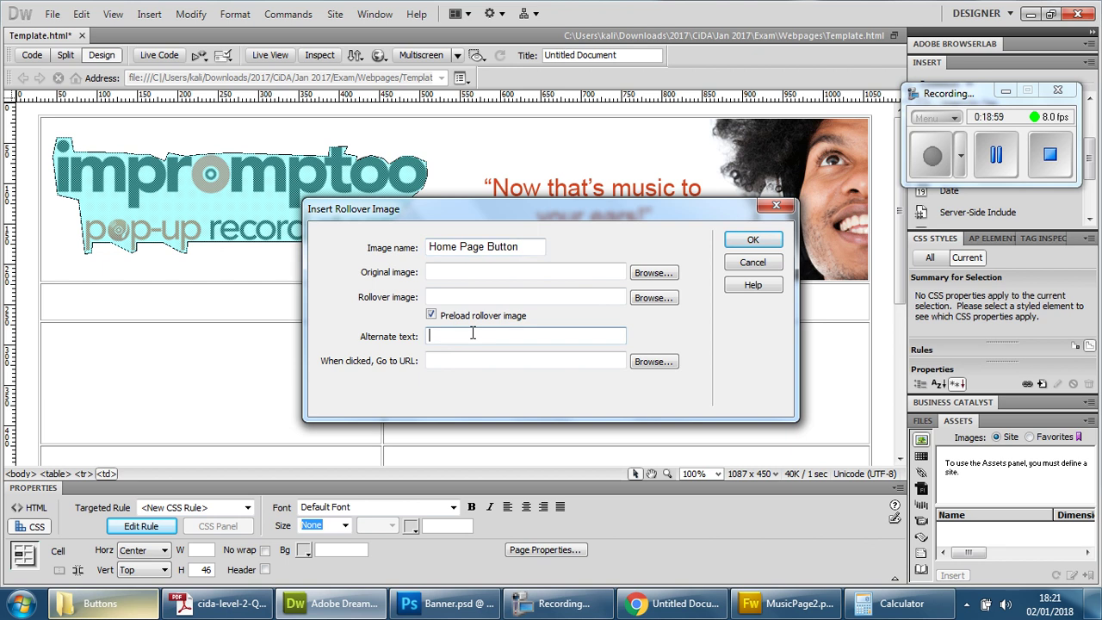
{"action": "left_click_drag", "start_coordinate": [517, 246], "coordinate": [415, 248]}
{"action": "key", "text": "ctrl+c"}
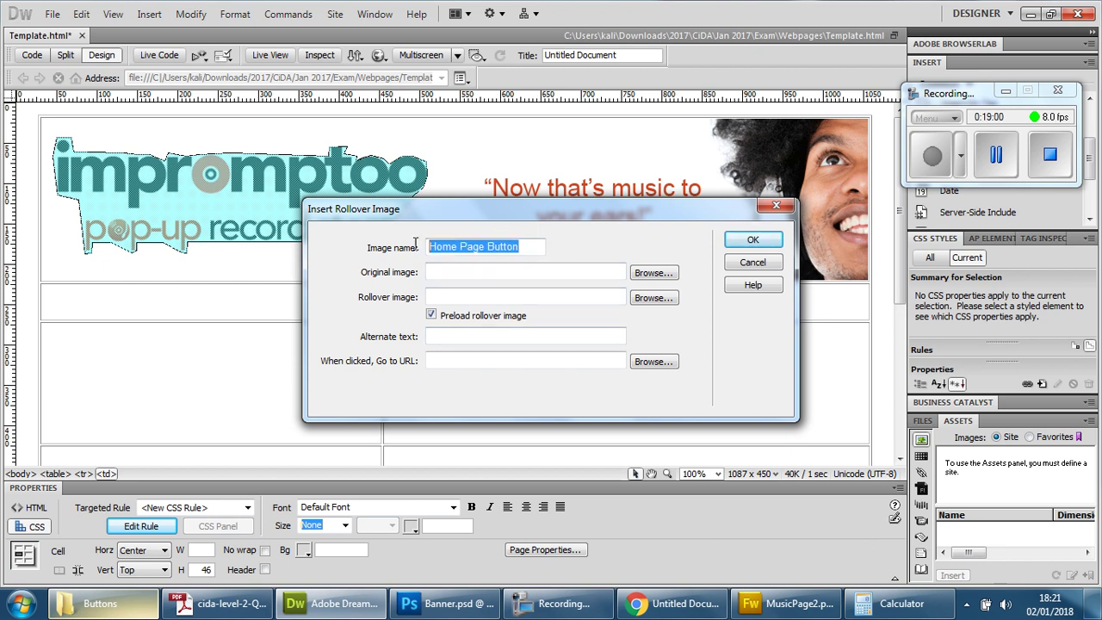
{"action": "left_click", "coordinate": [540, 334]}
{"action": "key", "text": "ctrl+v"}
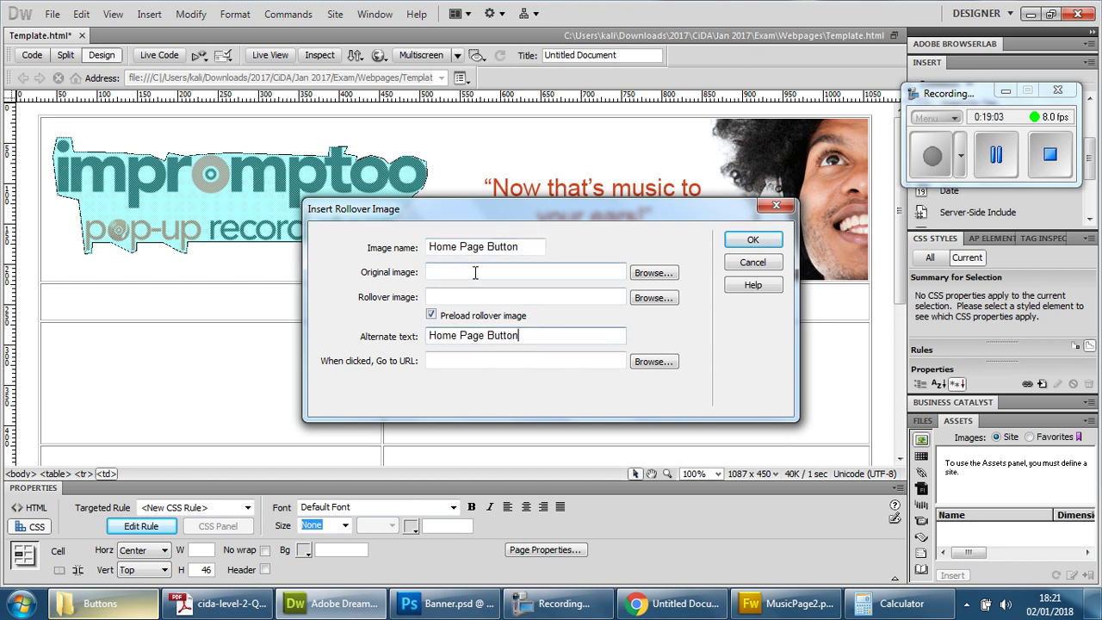
Choose HomePage1 from the Assets Buttons folder as the Home Page Button's original image
{"action": "left_click", "coordinate": [651, 275]}
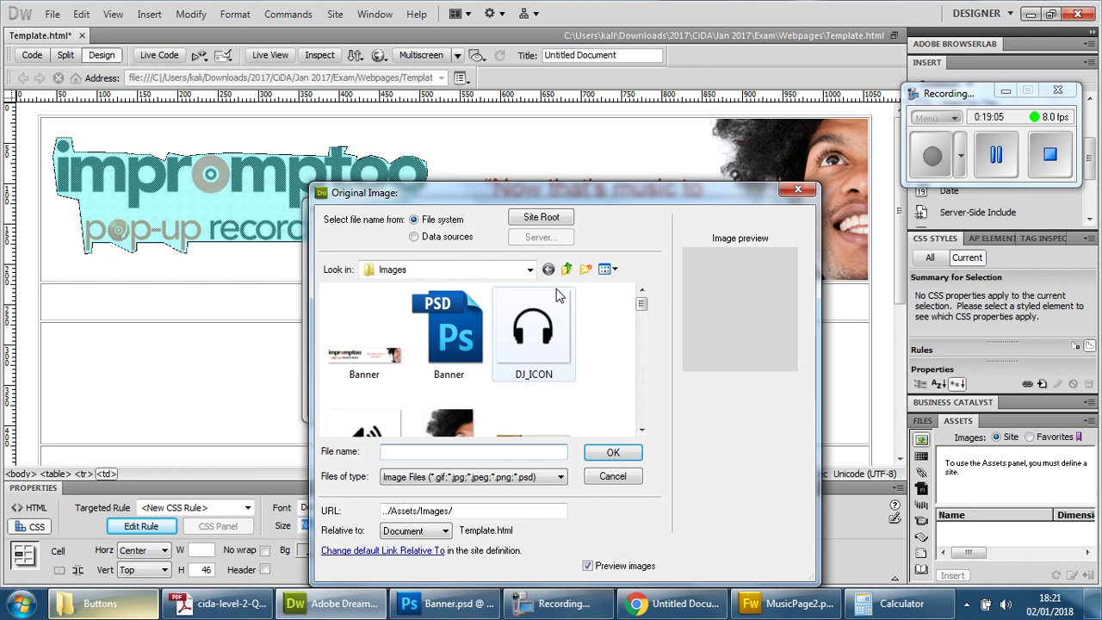
{"action": "left_click", "coordinate": [569, 269]}
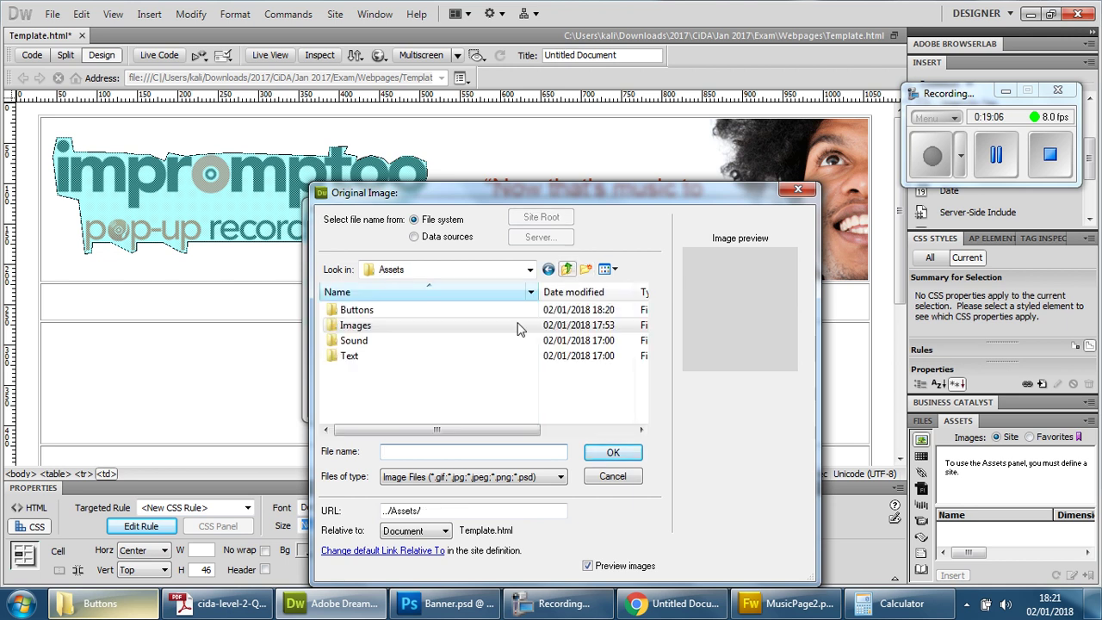
{"action": "left_click", "coordinate": [386, 311]}
{"action": "left_click", "coordinate": [348, 311]}
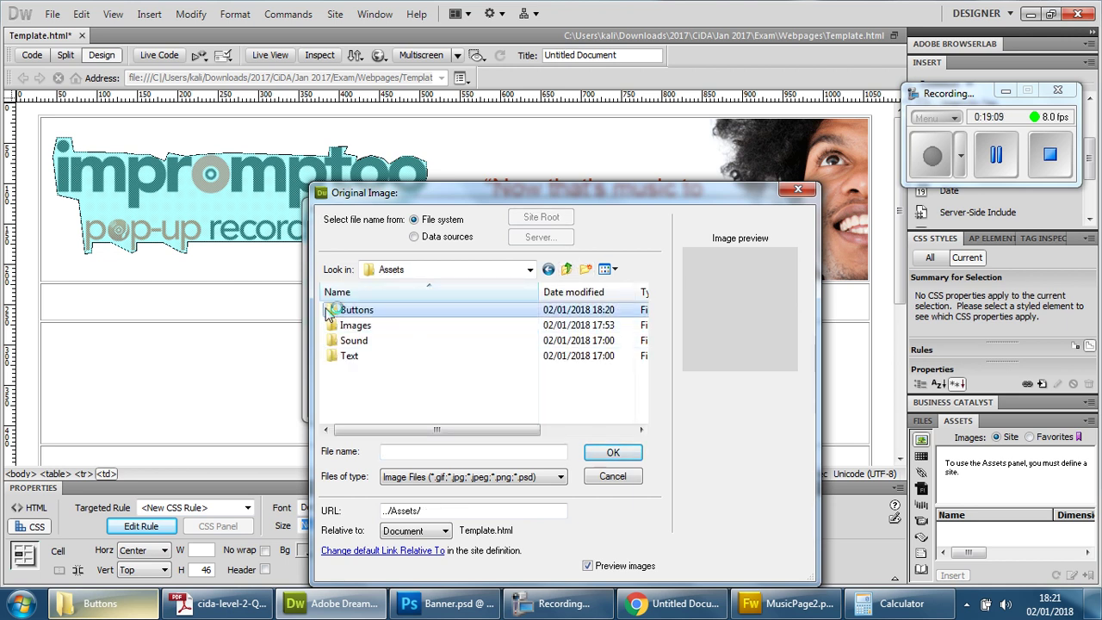
{"action": "double_click", "coordinate": [336, 316]}
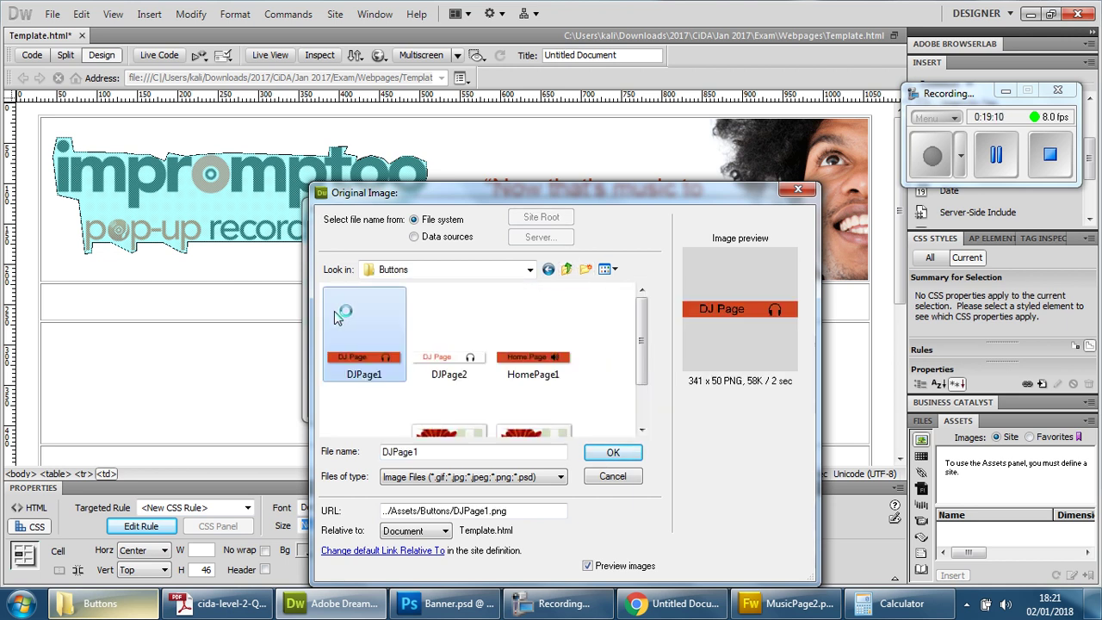
{"action": "left_click", "coordinate": [557, 357]}
{"action": "left_click", "coordinate": [615, 454]}
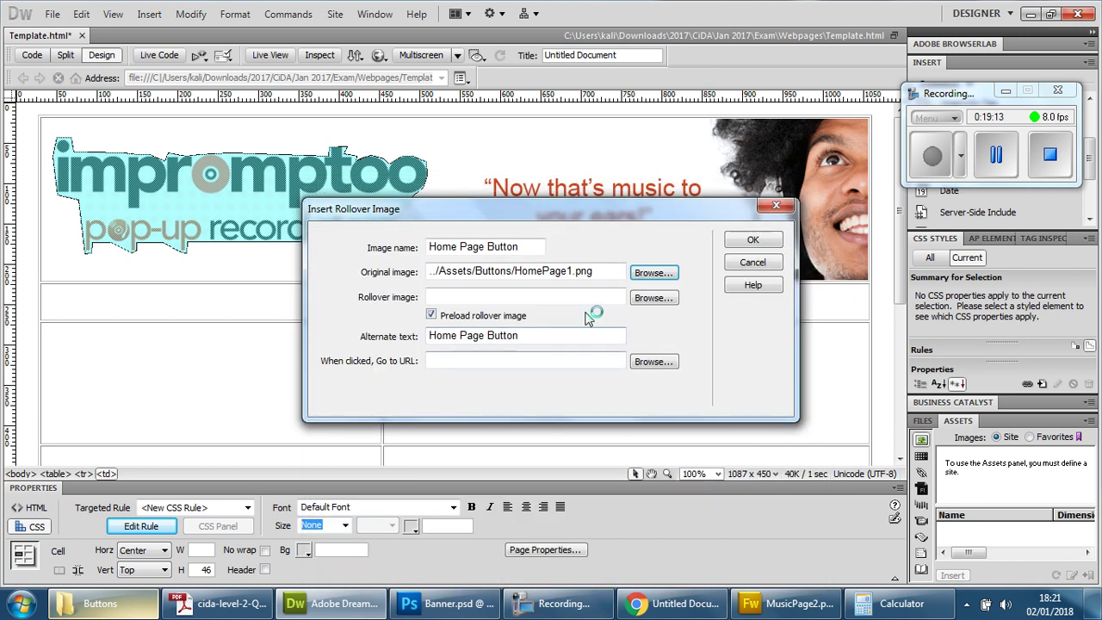
Choose HomePage2 as the Home Page Button's rollover image and insert the button
{"action": "left_click", "coordinate": [663, 302]}
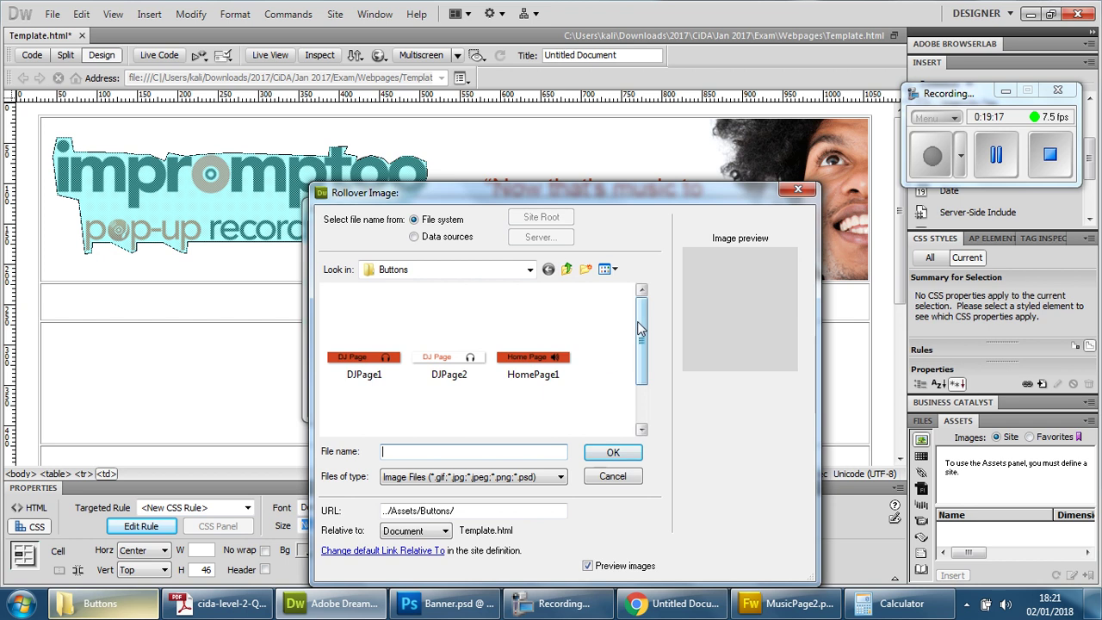
{"action": "scroll", "coordinate": [638, 327], "scroll_direction": "down", "scroll_amount": 2}
{"action": "left_click", "coordinate": [364, 383]}
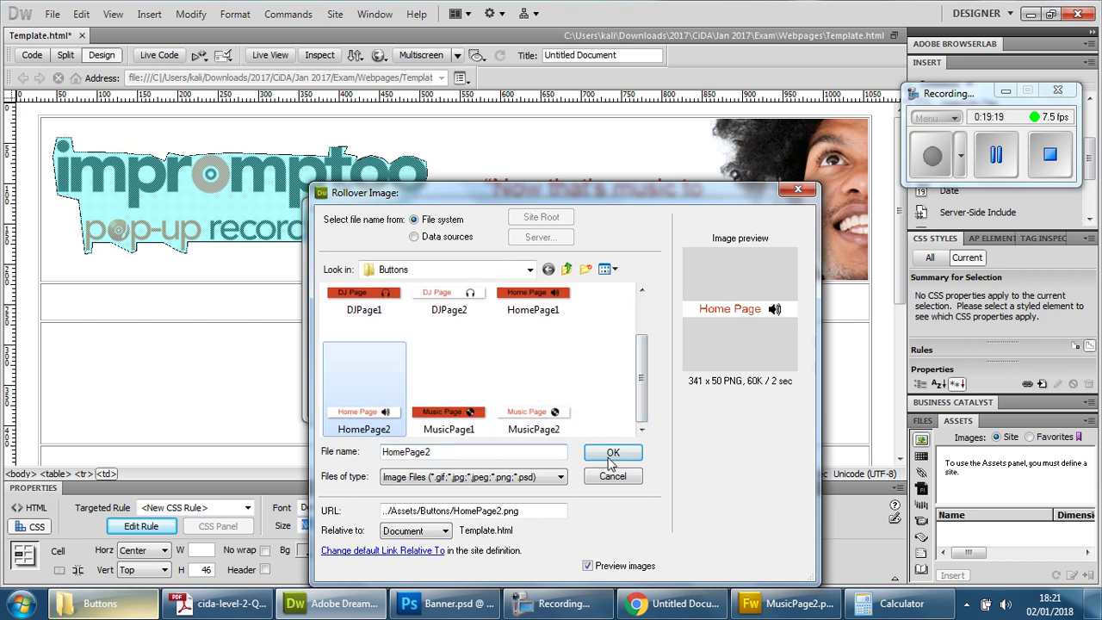
{"action": "left_click", "coordinate": [612, 456]}
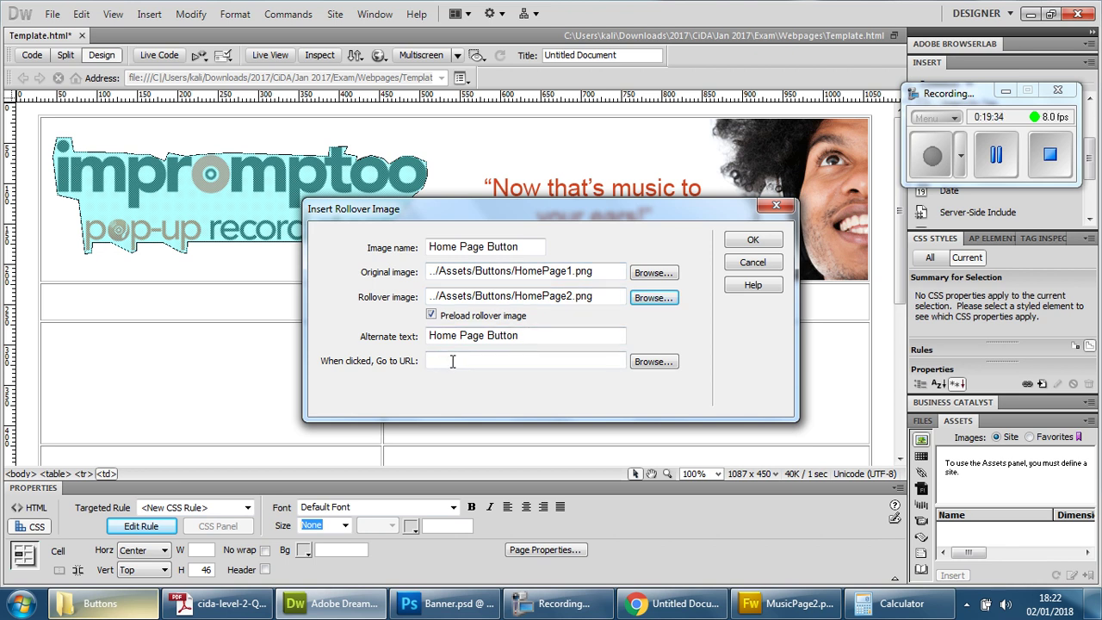
{"action": "left_click", "coordinate": [762, 240]}
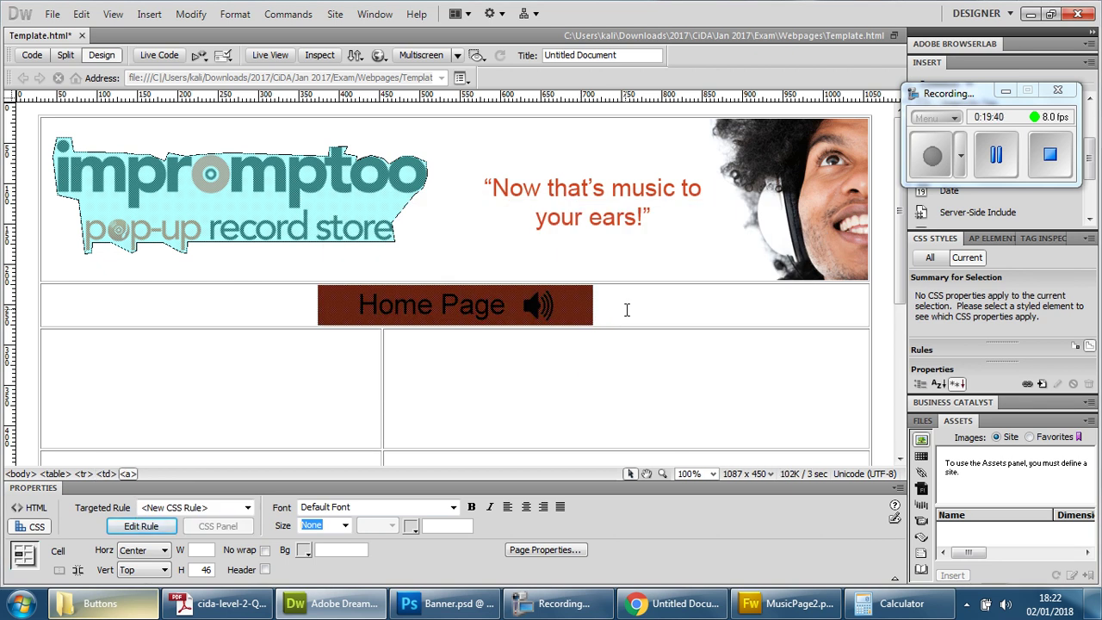
Start a rollover image beside the Home Page button, check the navigation bar requirements in the question paper, and choose MusicPage1 as the original image
{"action": "left_click", "coordinate": [627, 309]}
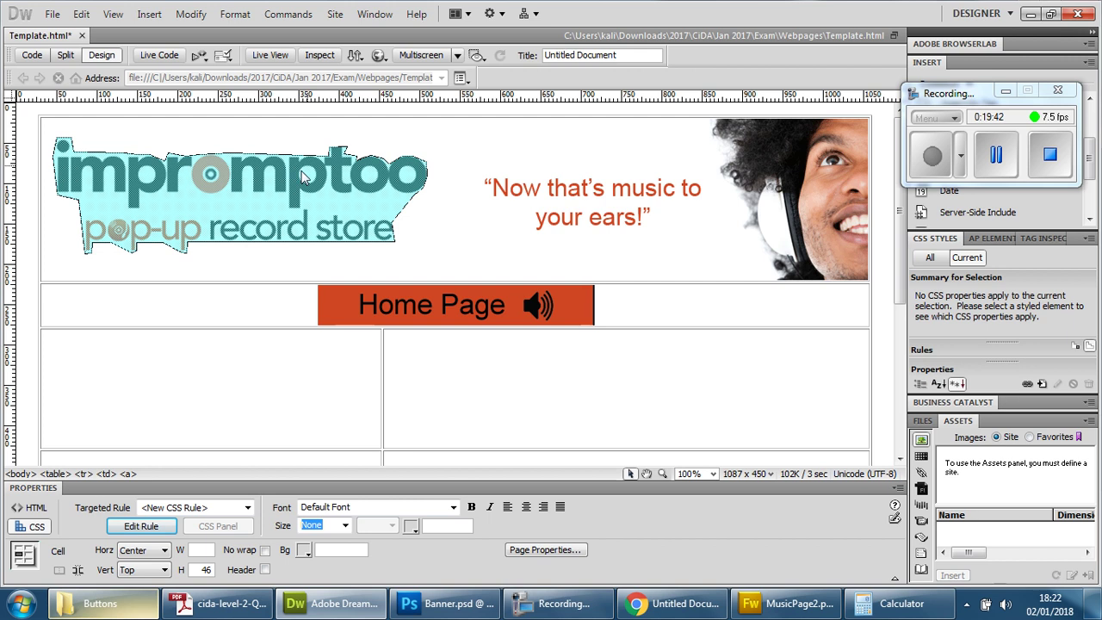
{"action": "left_click", "coordinate": [153, 14]}
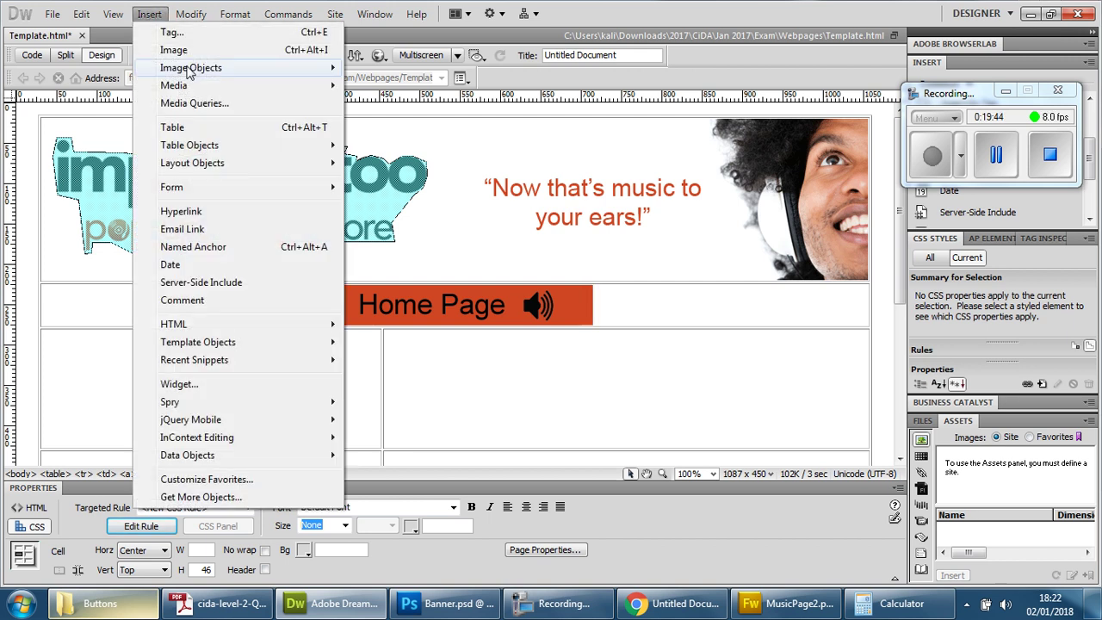
{"action": "mouse_move", "coordinate": [189, 70]}
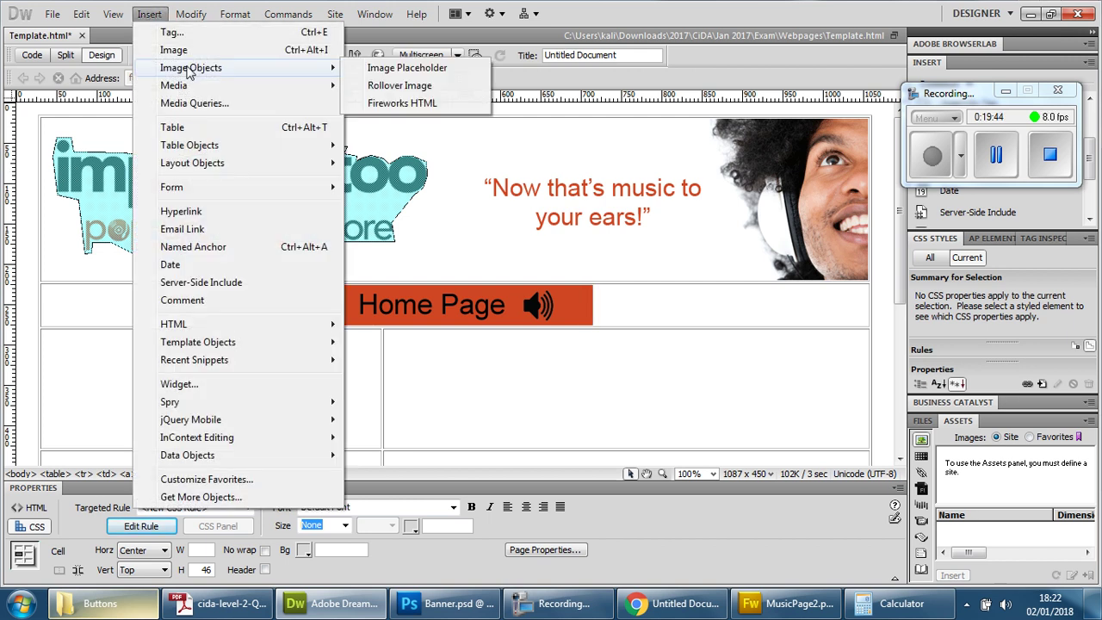
{"action": "left_click", "coordinate": [437, 86]}
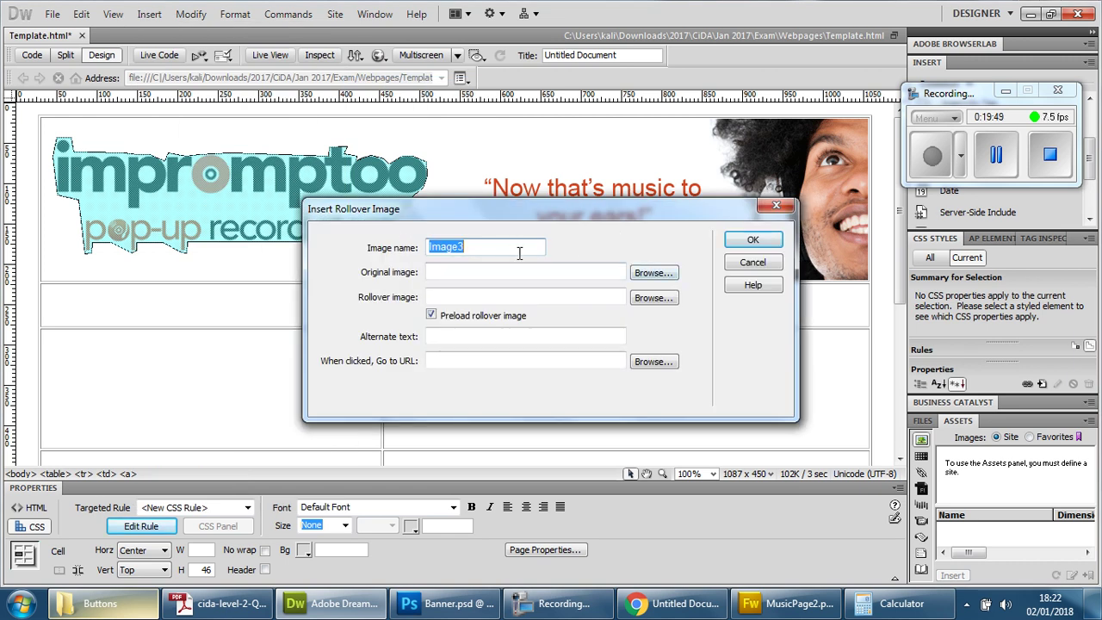
{"action": "left_click", "coordinate": [654, 273]}
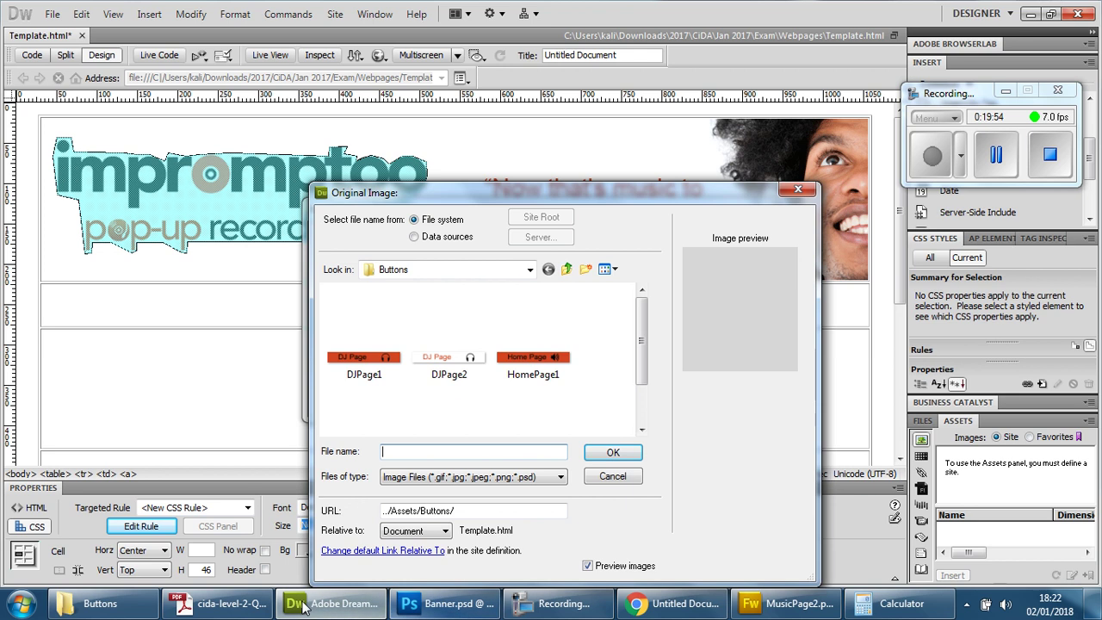
{"action": "left_click", "coordinate": [219, 604]}
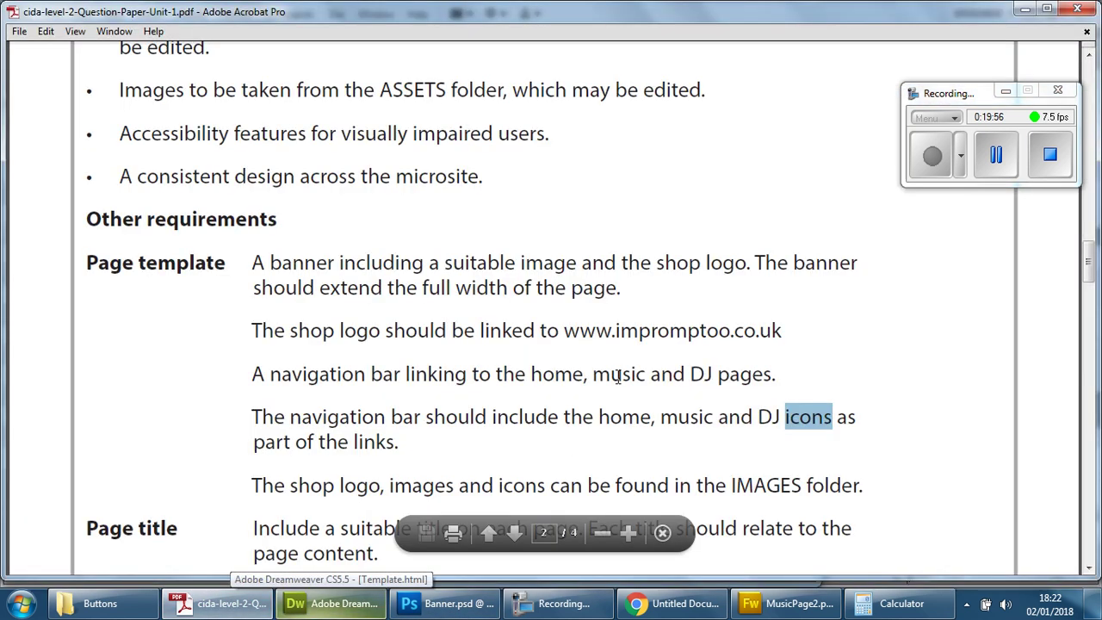
{"action": "left_click", "coordinate": [1025, 8]}
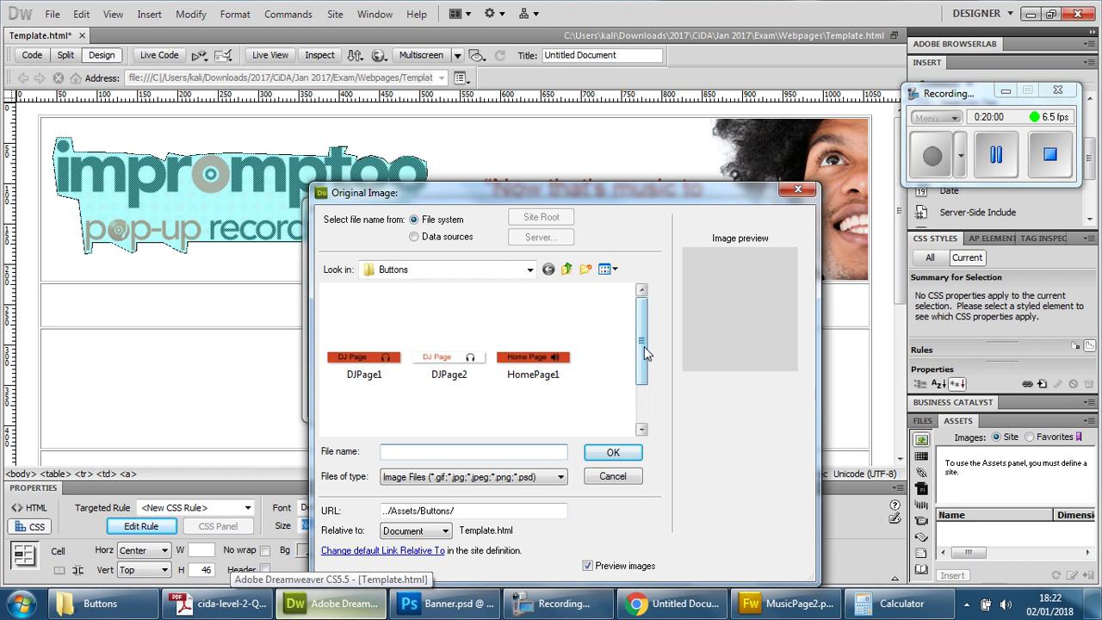
{"action": "left_click_drag", "start_coordinate": [641, 323], "coordinate": [651, 421]}
{"action": "double_click", "coordinate": [475, 413]}
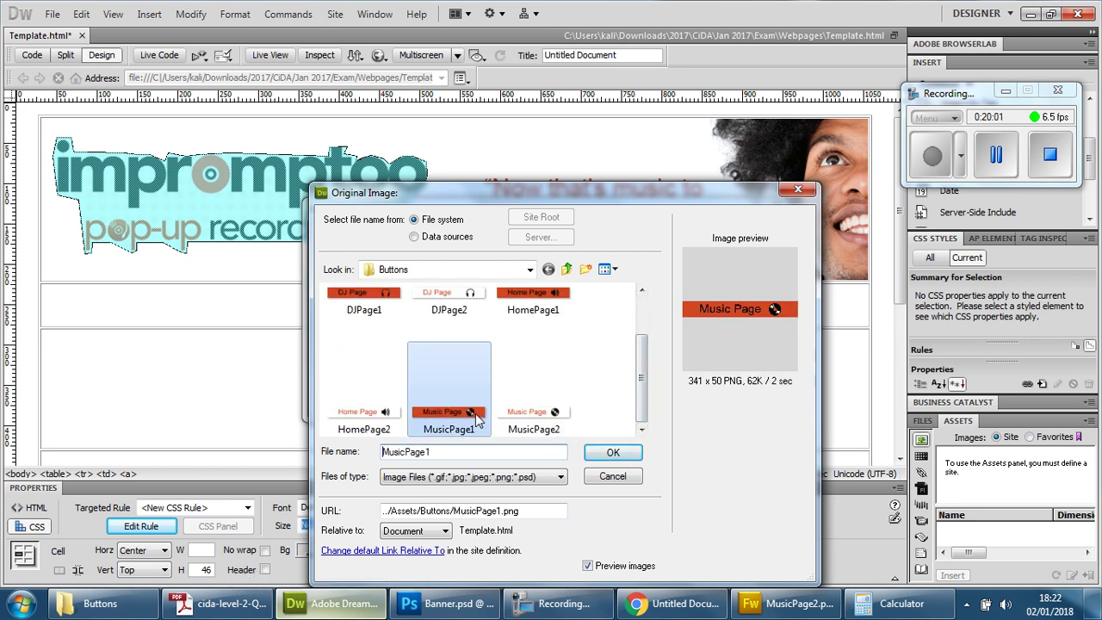
Choose MusicPage2 from the Buttons folder as the rollover image paired with MusicPage1
{"action": "left_click", "coordinate": [655, 298]}
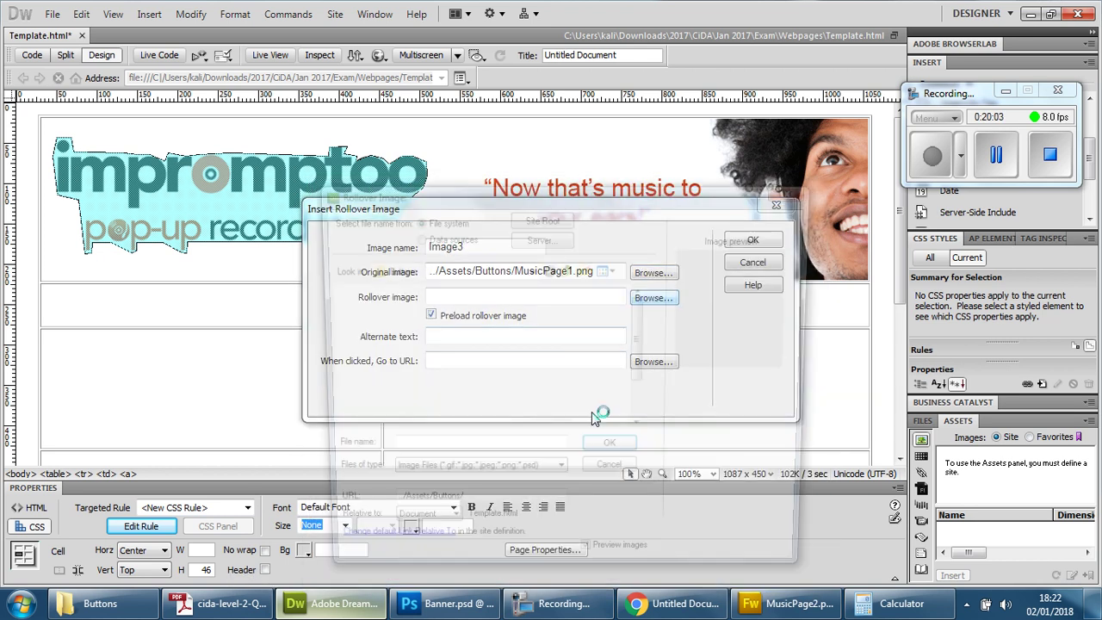
{"action": "left_click_drag", "start_coordinate": [642, 334], "coordinate": [637, 382]}
{"action": "left_click", "coordinate": [533, 379]}
{"action": "left_click", "coordinate": [612, 452]}
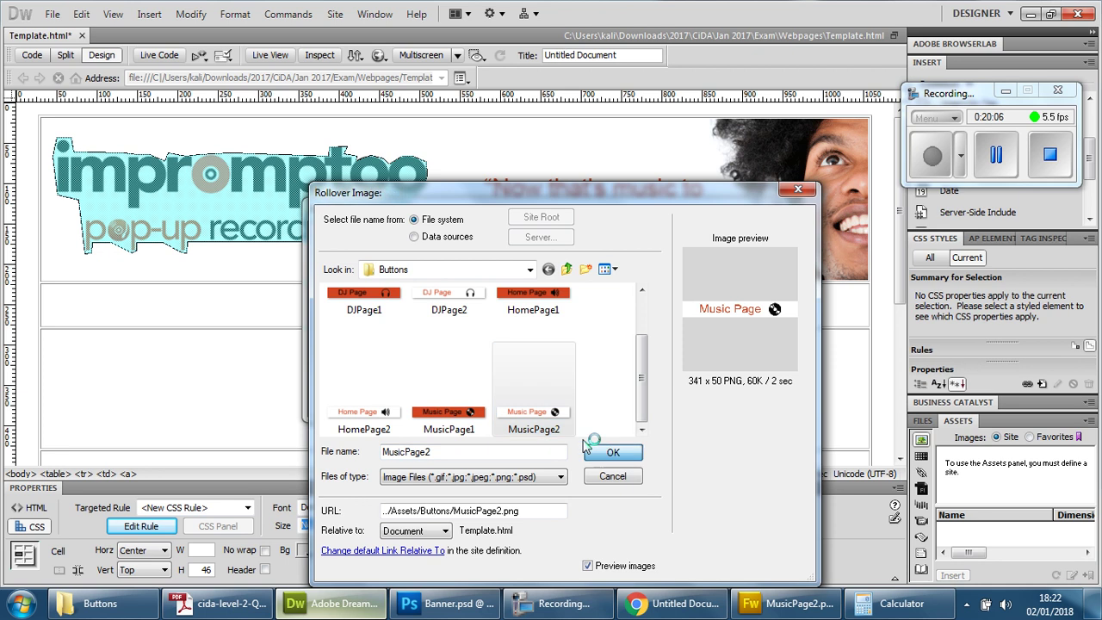
Enter Music Page Button as the image name and alternate text, and insert the music rollover button
{"action": "left_click_drag", "start_coordinate": [469, 247], "coordinate": [424, 246]}
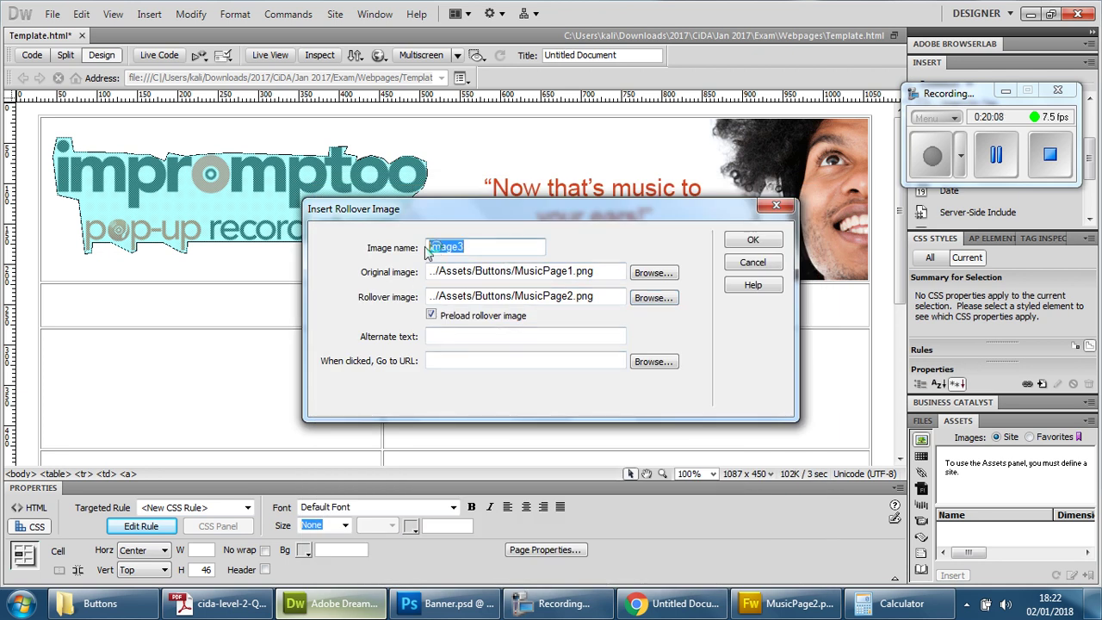
{"action": "type", "text": "Music Page Butto"}
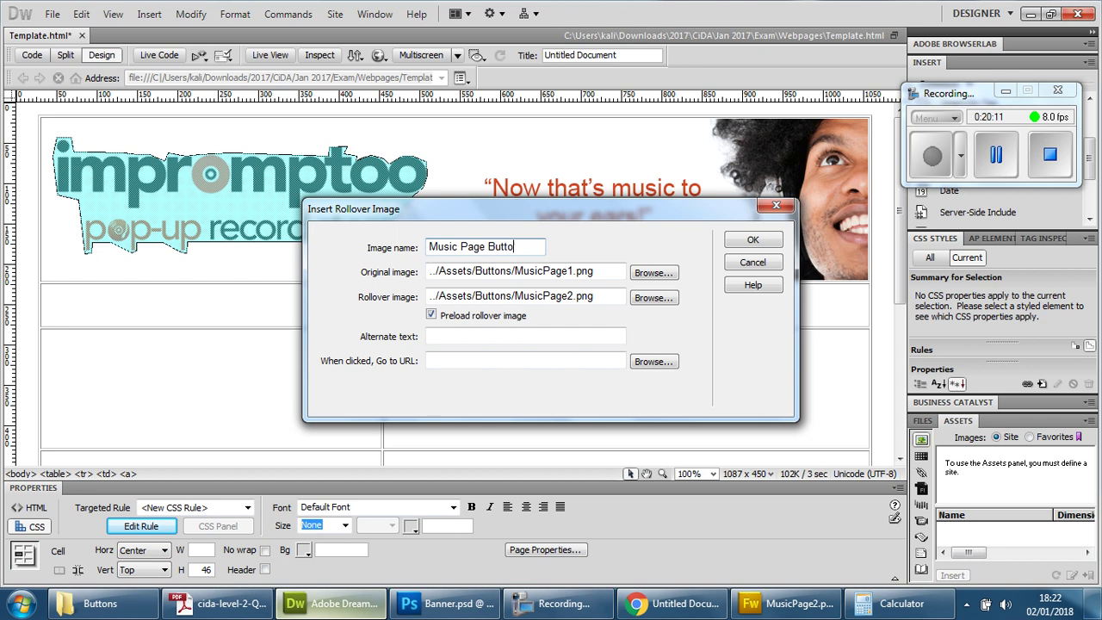
{"action": "key", "text": "shift+Left"}
{"action": "key", "text": "shift+Left"}
{"action": "key", "text": "shift+Left"}
{"action": "key", "text": "shift+Left"}
{"action": "key", "text": "shift+Left"}
{"action": "key", "text": "shift+Left"}
{"action": "key", "text": "shift+Left"}
{"action": "key", "text": "shift+Left"}
{"action": "key", "text": "shift+Left"}
{"action": "key", "text": "shift+Left"}
{"action": "key", "text": "shift+Left"}
{"action": "key", "text": "shift+Left"}
{"action": "key", "text": "shift+Left"}
{"action": "key", "text": "shift+Left"}
{"action": "key", "text": "shift+Left"}
{"action": "key", "text": "shift+Left"}
{"action": "key", "text": "shift+Left"}
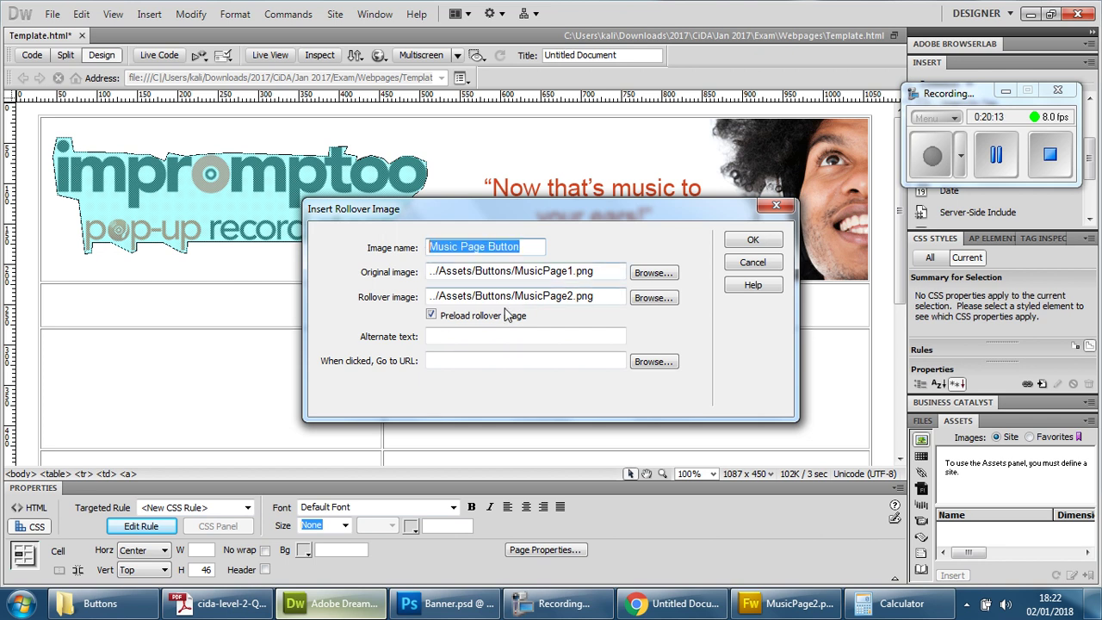
{"action": "key", "text": "ctrl+c"}
{"action": "left_click", "coordinate": [498, 339]}
{"action": "key", "text": "ctrl+v"}
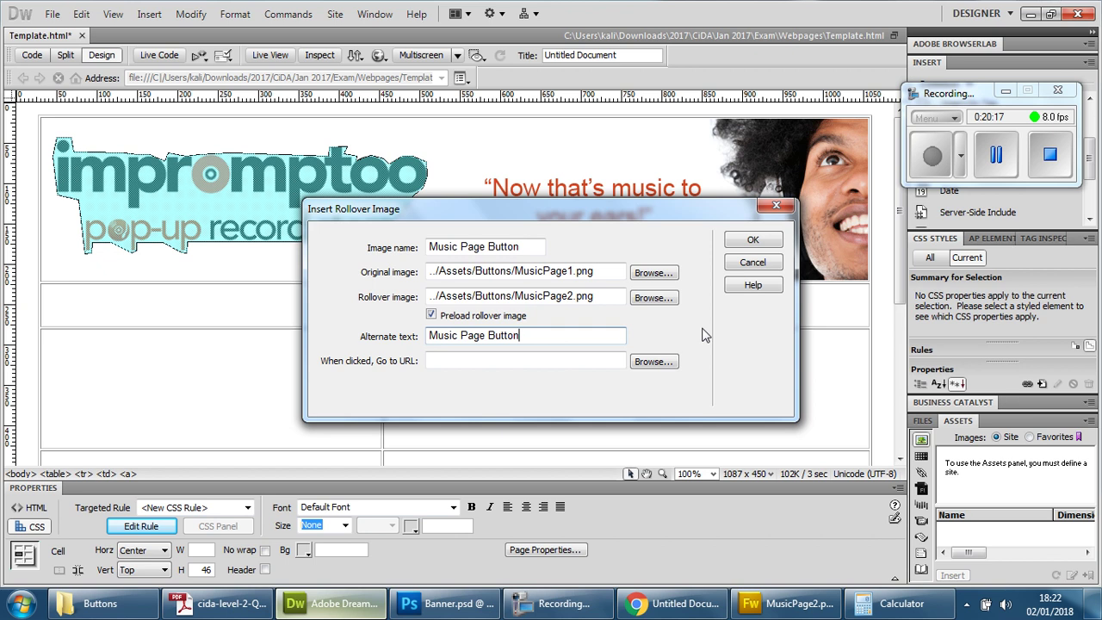
{"action": "left_click", "coordinate": [751, 243]}
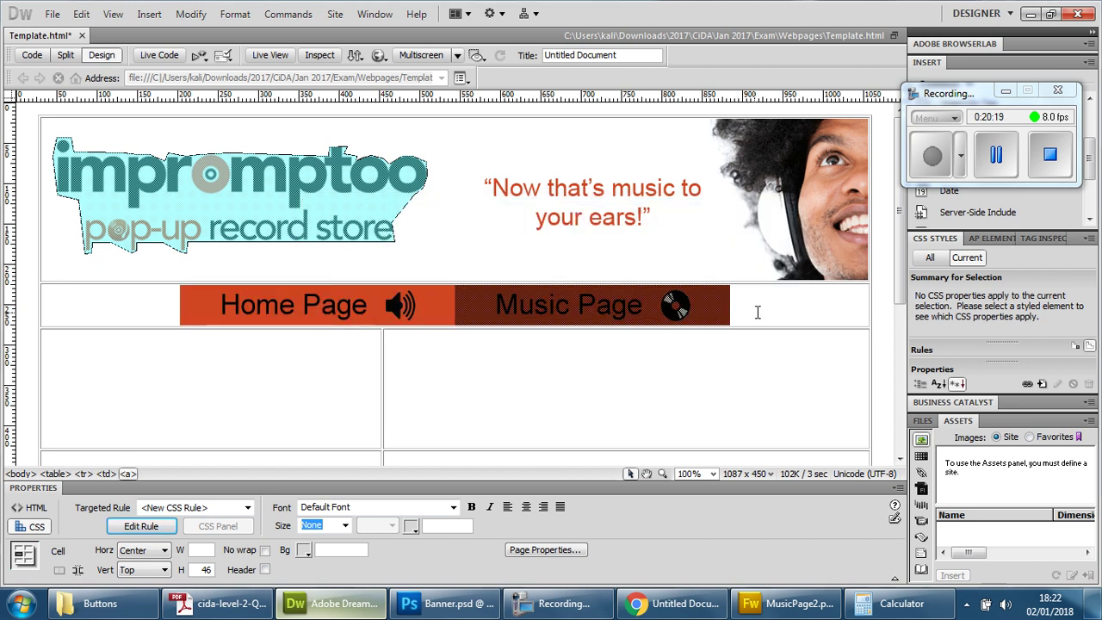
Start a rollover image beside the Music Page button with DJPage1 as its original image
{"action": "left_click", "coordinate": [149, 14]}
{"action": "mouse_move", "coordinate": [178, 69]}
{"action": "left_click", "coordinate": [401, 87]}
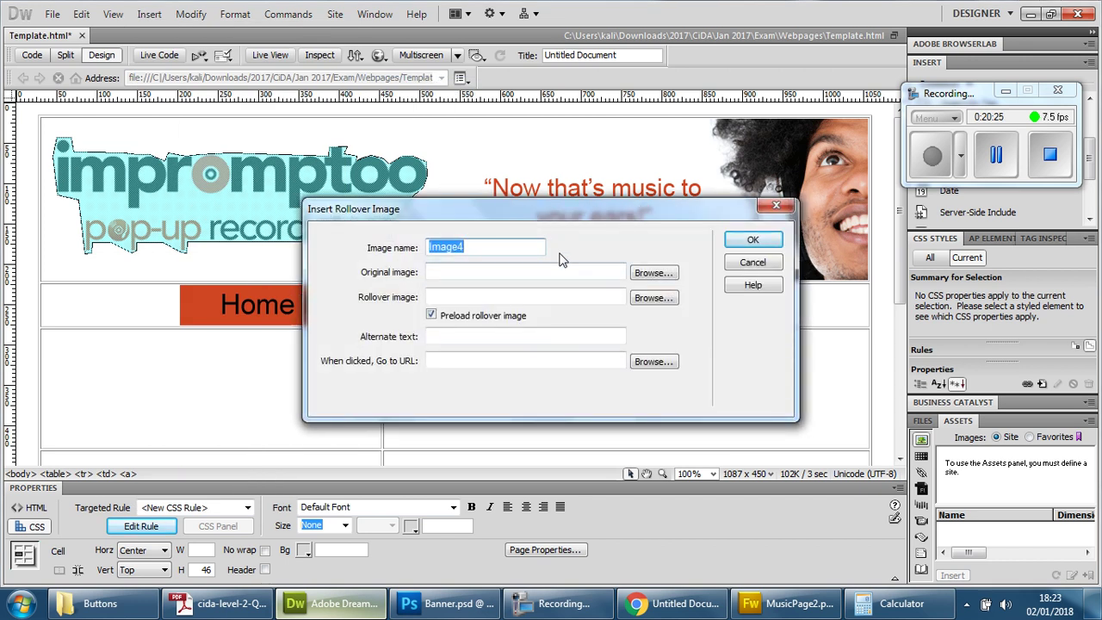
{"action": "left_click", "coordinate": [657, 273]}
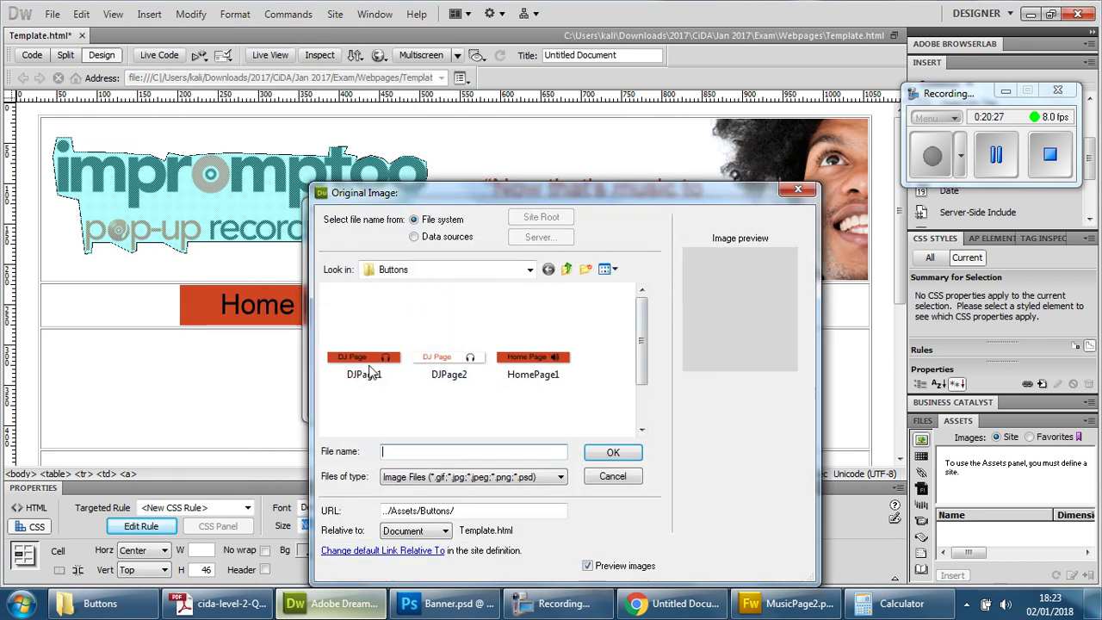
{"action": "left_click", "coordinate": [363, 362]}
{"action": "left_click", "coordinate": [612, 452]}
Choose DJPage2 as the rollover image paired with DJPage1, and name the image DJ Page Button
{"action": "left_click", "coordinate": [654, 301]}
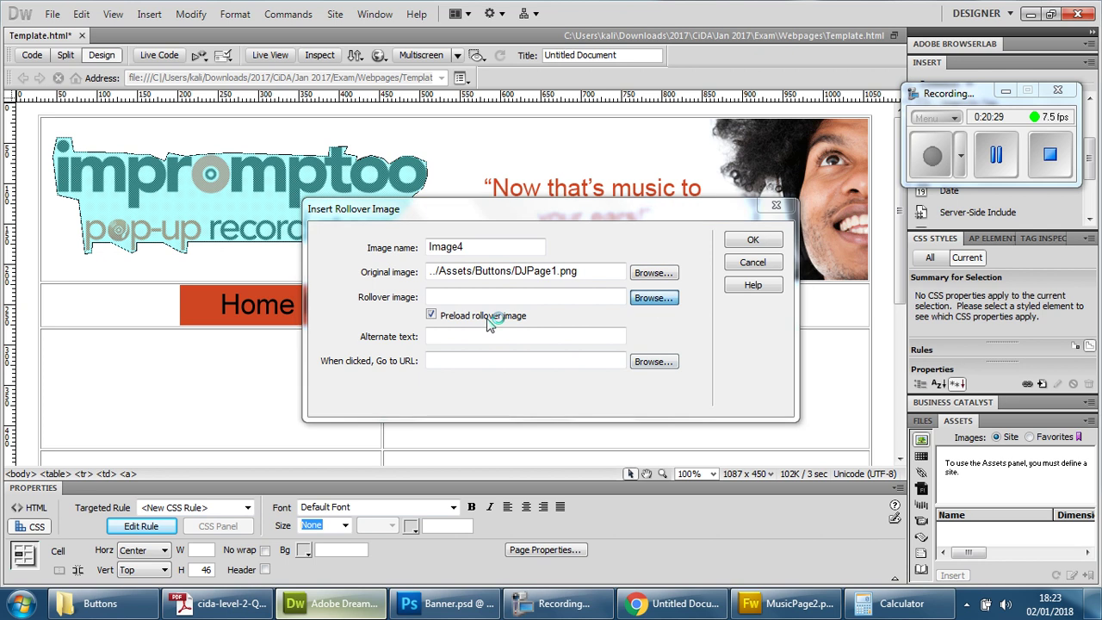
{"action": "left_click", "coordinate": [465, 345]}
{"action": "left_click", "coordinate": [611, 451]}
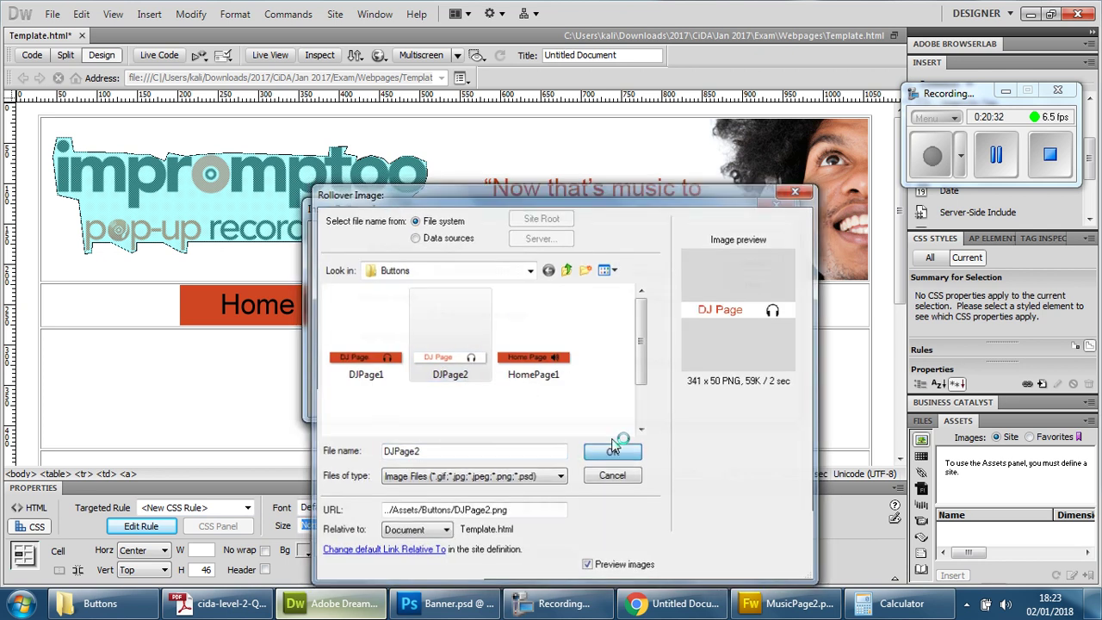
{"action": "type", "text": "DJ Page Button"}
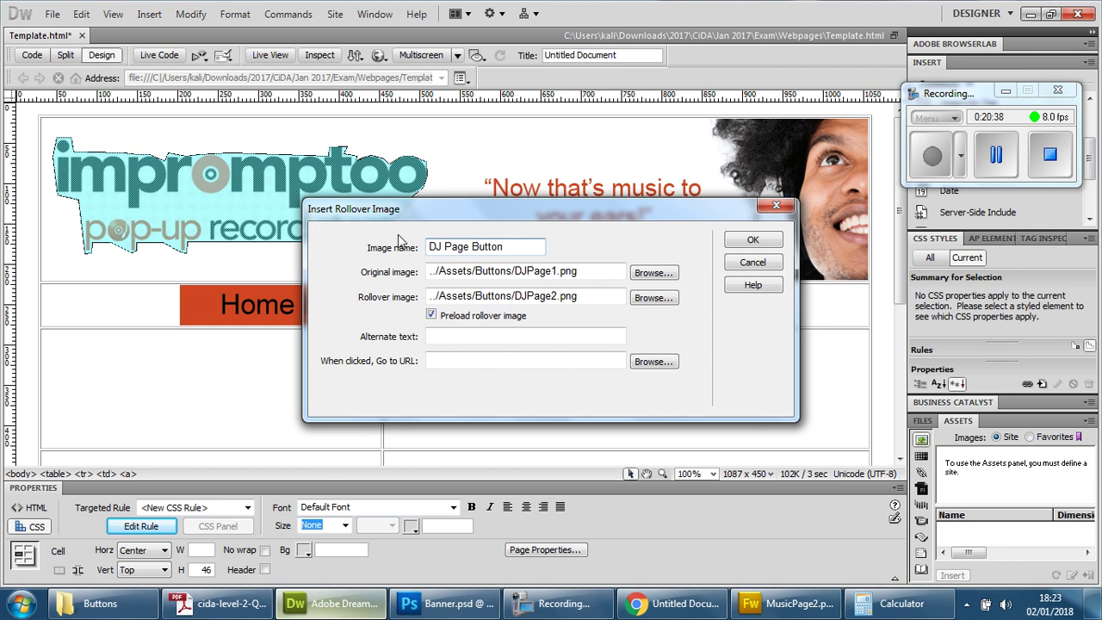
Enter DJ Page Button as the alternate text, and insert the DJ rollover button beside the Music Page button
{"action": "left_click_drag", "start_coordinate": [513, 249], "coordinate": [414, 256]}
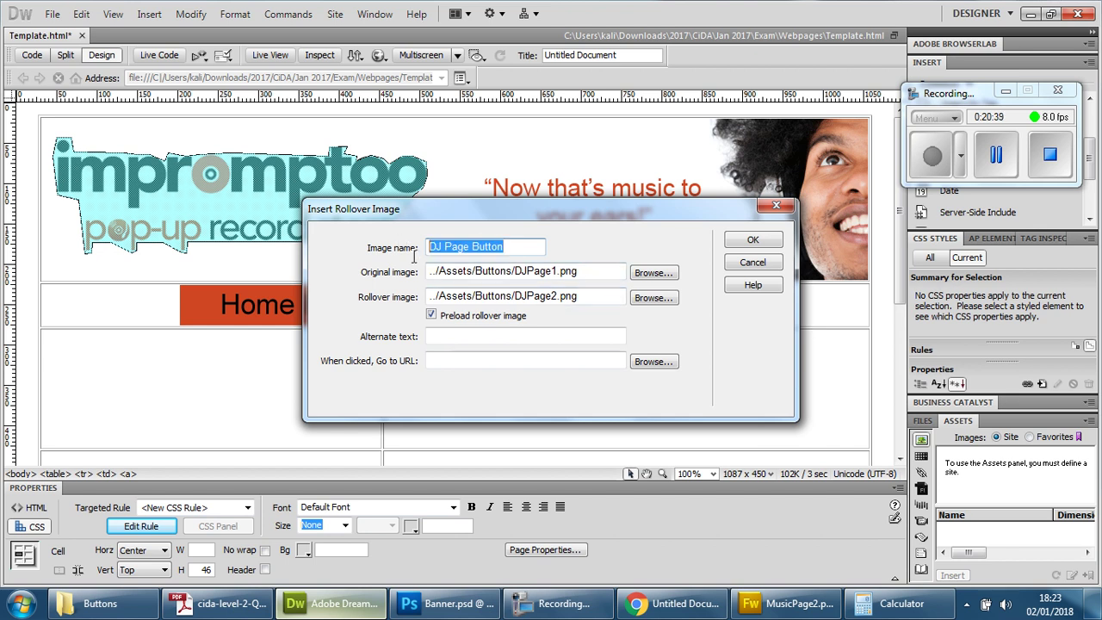
{"action": "left_click", "coordinate": [508, 338]}
{"action": "key", "text": "ctrl+v"}
{"action": "left_click", "coordinate": [750, 241]}
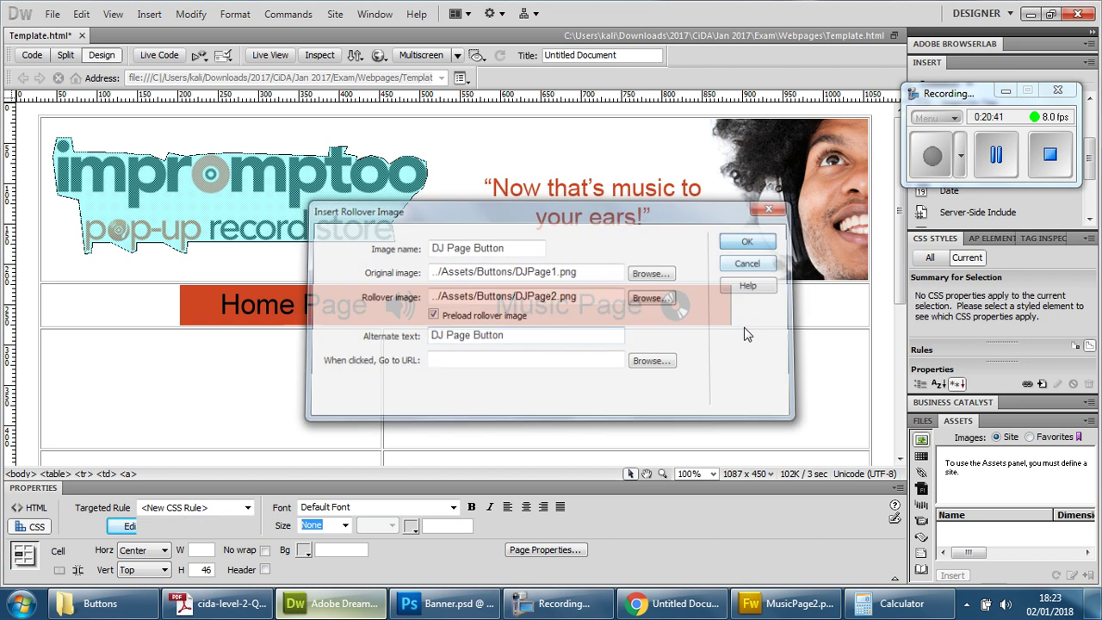
{"action": "left_click", "coordinate": [712, 408]}
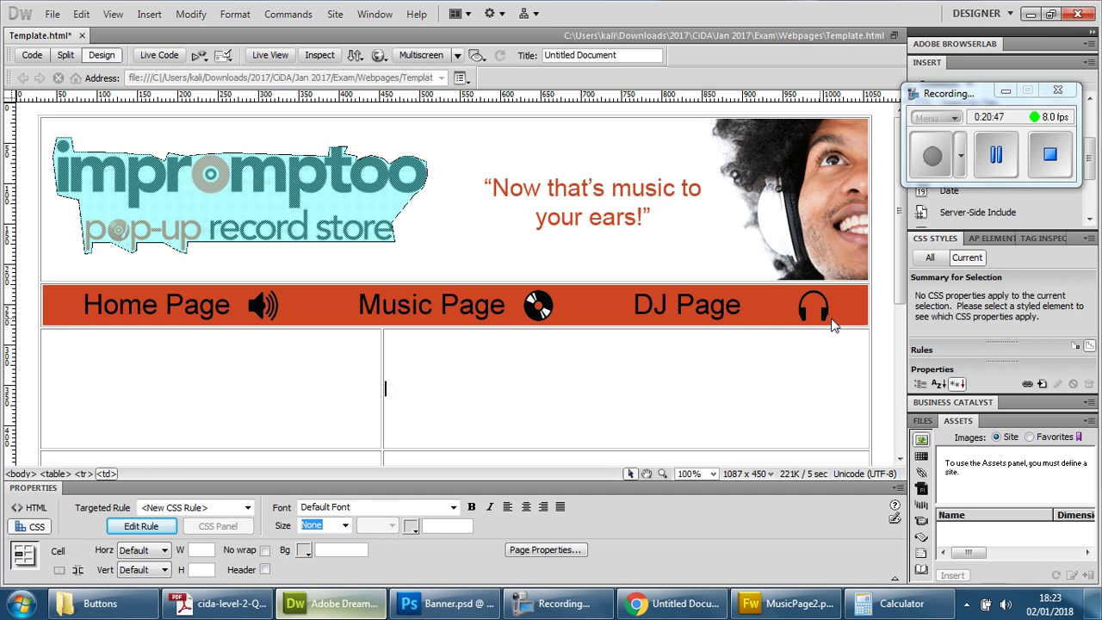
Save the changes to the template and preview it in Chrome
{"action": "left_click", "coordinate": [489, 358]}
{"action": "left_click", "coordinate": [379, 55]}
{"action": "left_click", "coordinate": [435, 93]}
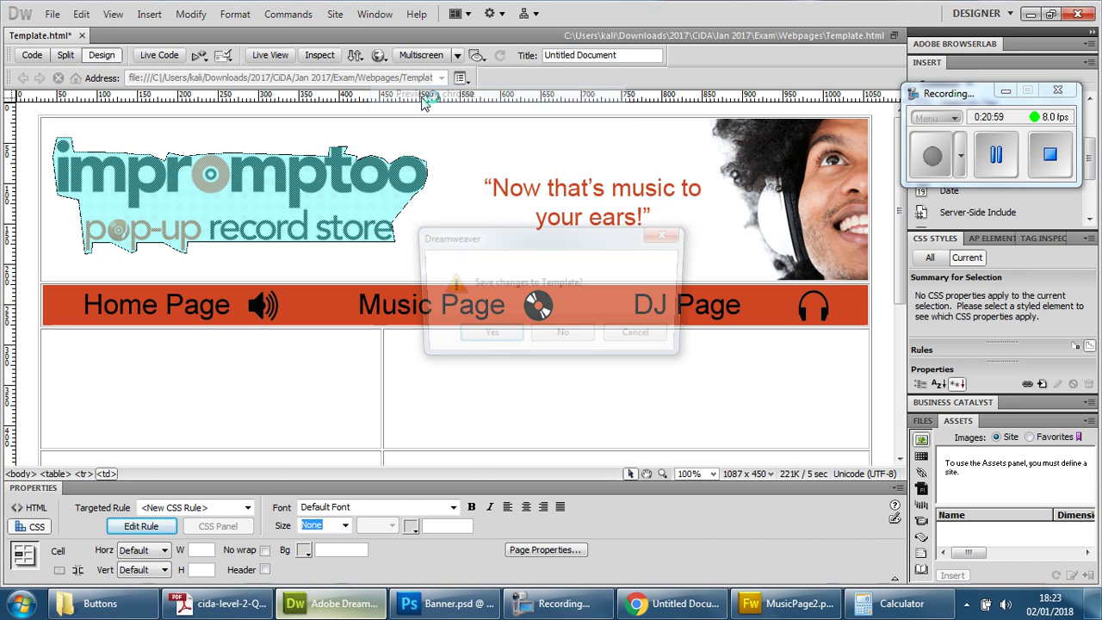
{"action": "left_click", "coordinate": [488, 337]}
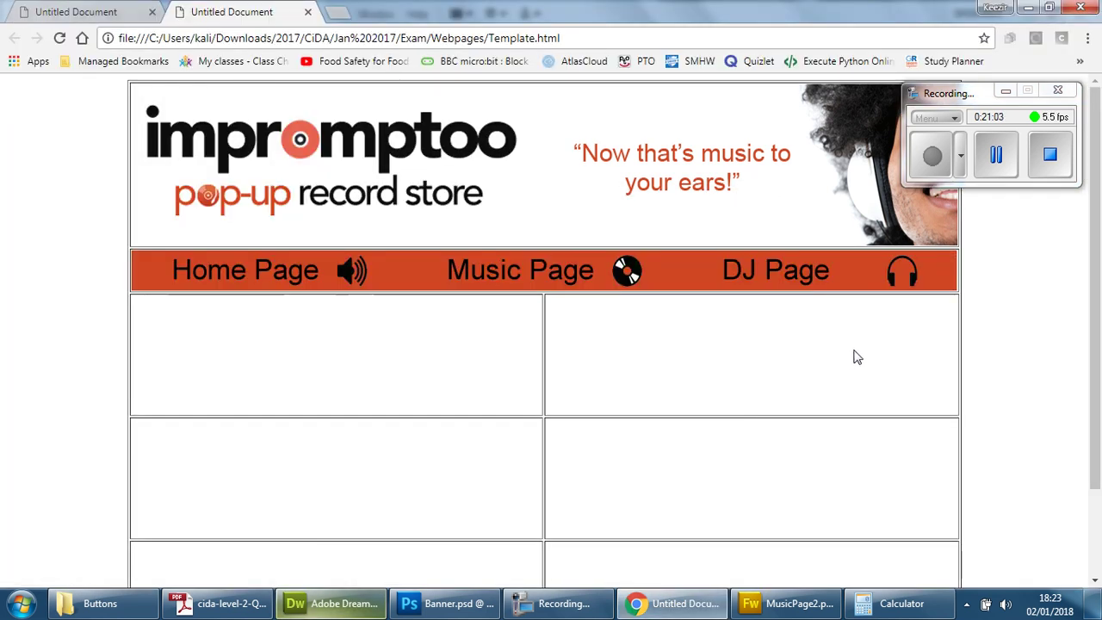
Examine the rollover navigation buttons in the full-screen browser preview, and close both preview tabs
{"action": "key", "text": "F11"}
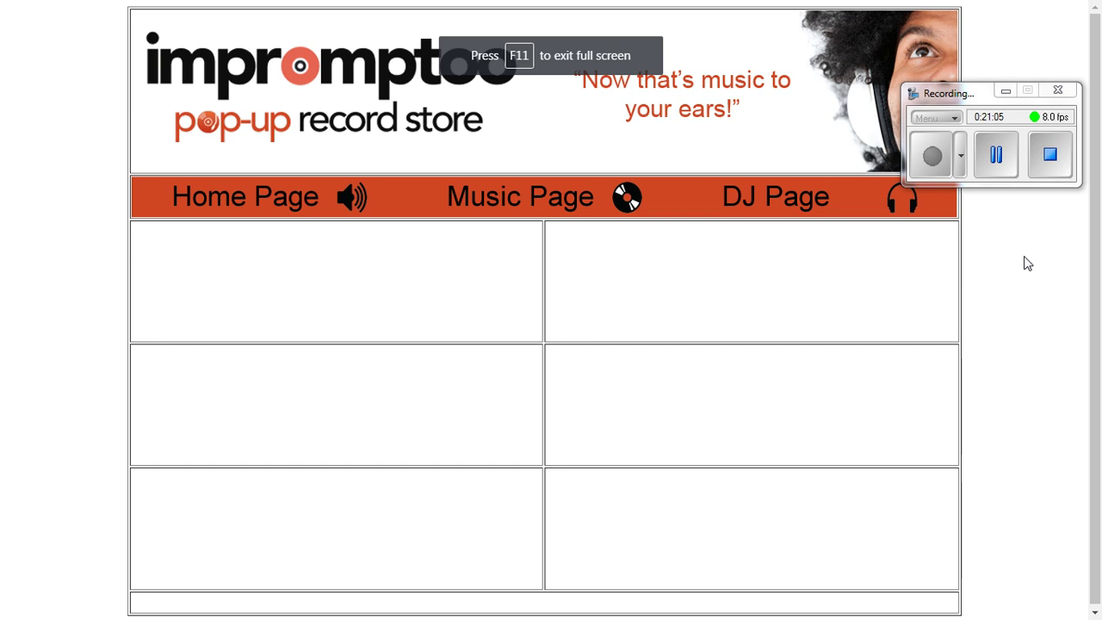
{"action": "left_click", "coordinate": [1007, 91]}
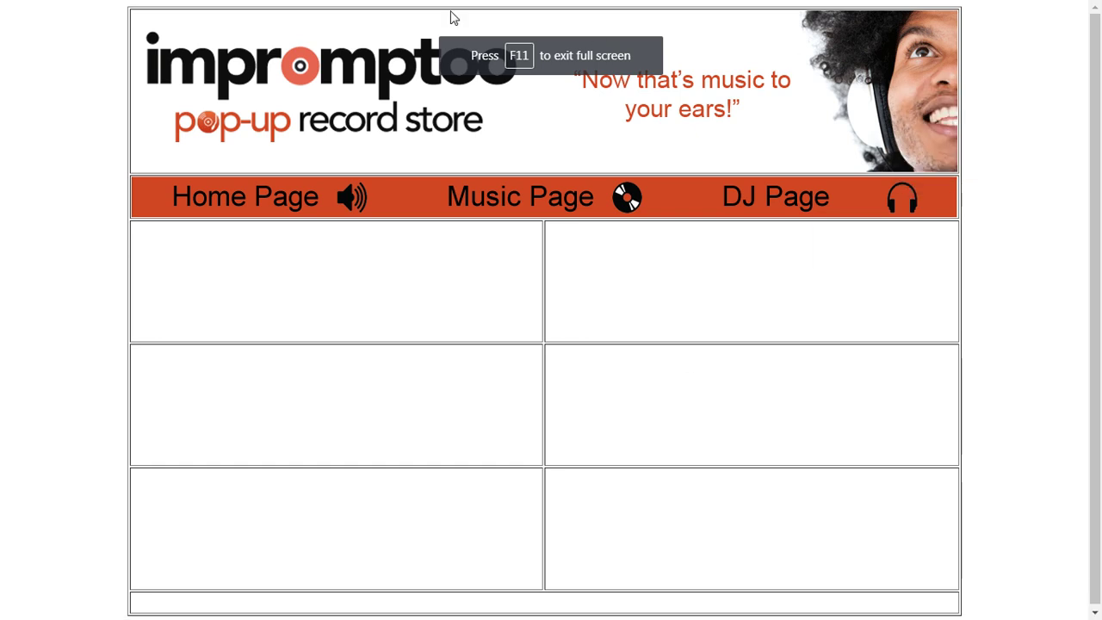
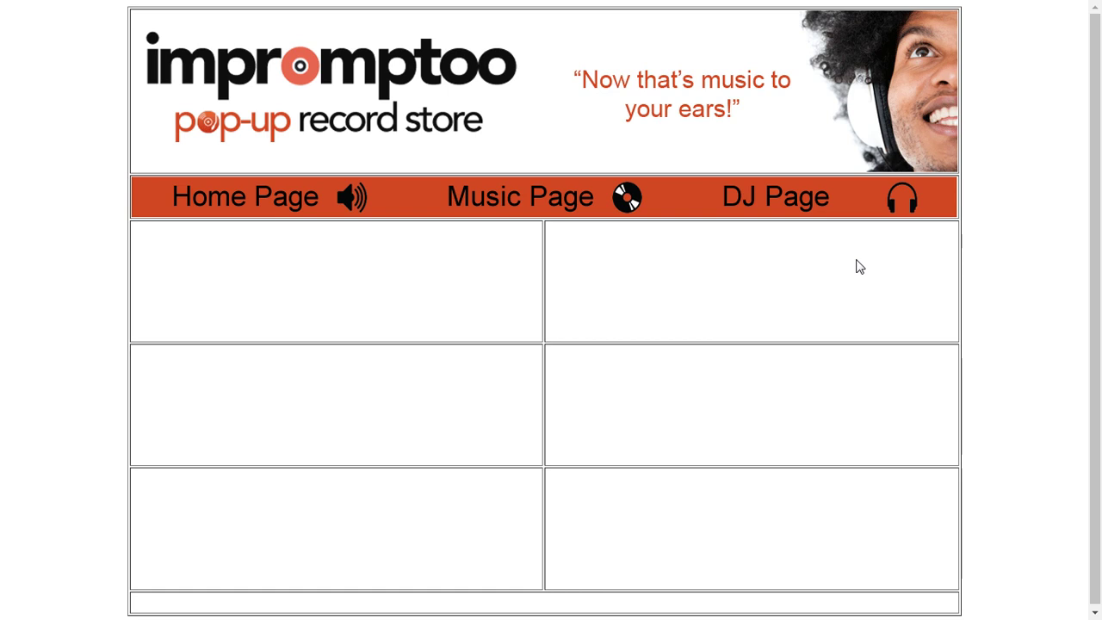
{"action": "key", "text": "F11"}
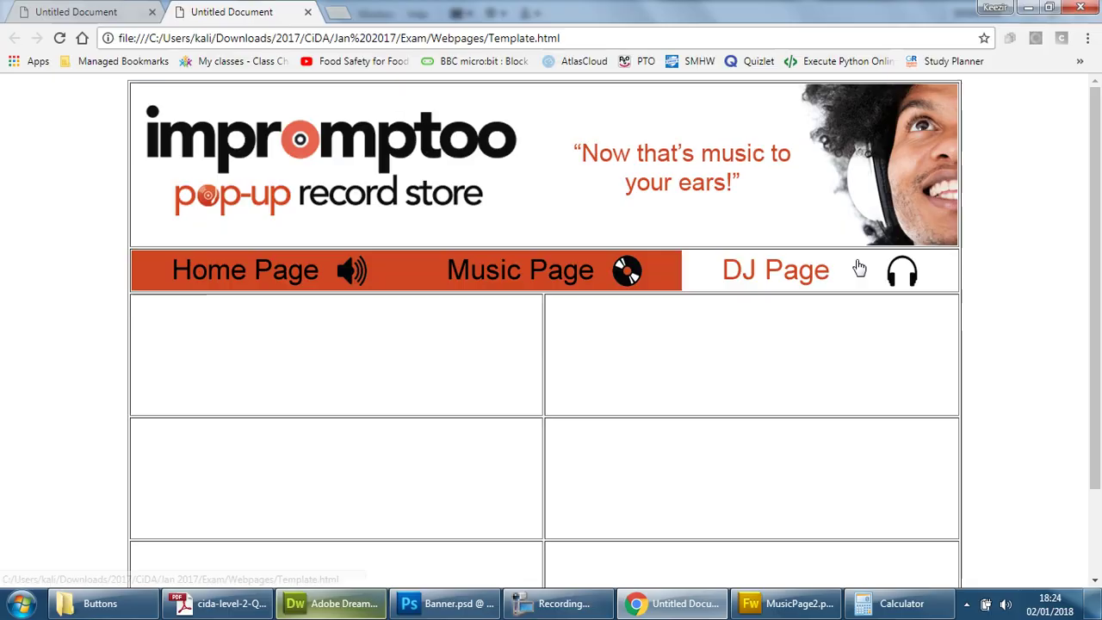
{"action": "left_click", "coordinate": [309, 13]}
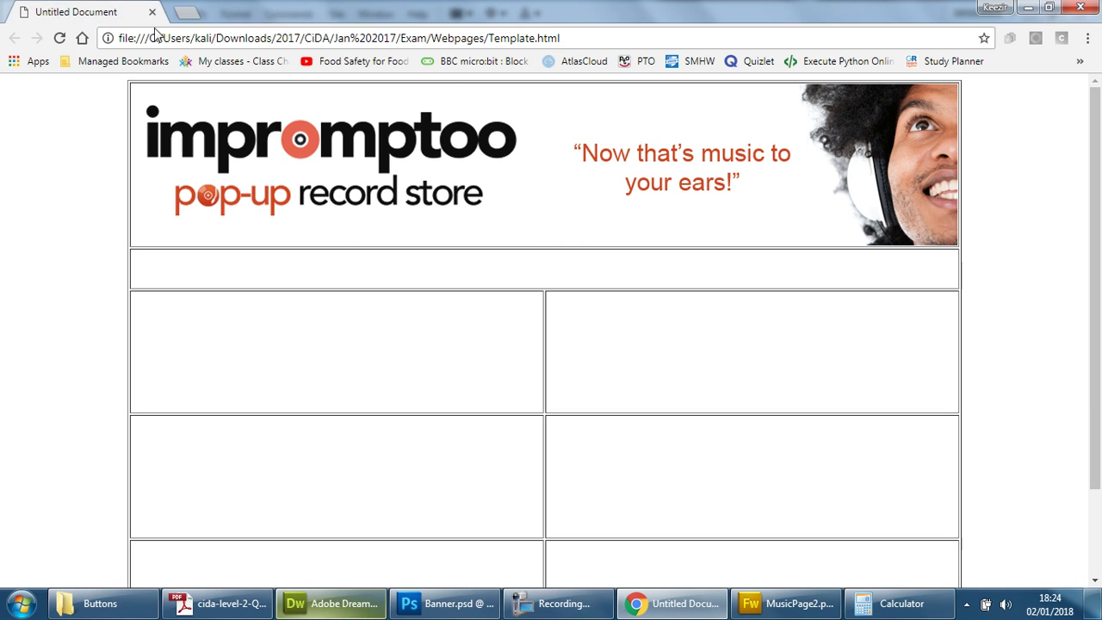
{"action": "left_click", "coordinate": [152, 13]}
Delete the DJ Page button from the navigation row
{"action": "left_click", "coordinate": [236, 309]}
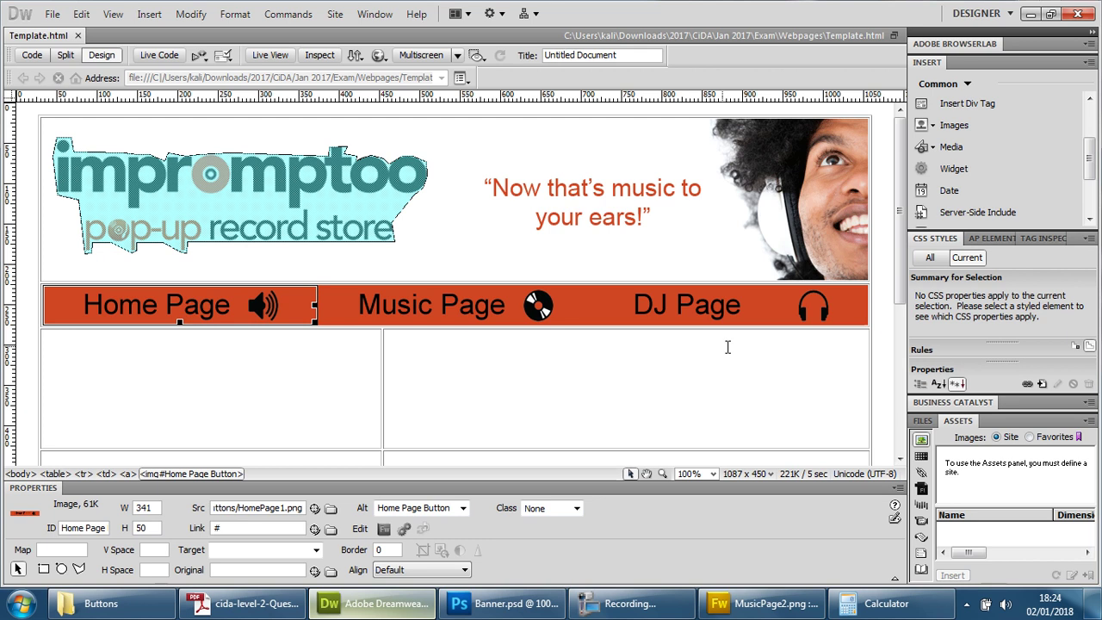
{"action": "left_click", "coordinate": [744, 317]}
{"action": "key", "text": "ctrl+a"}
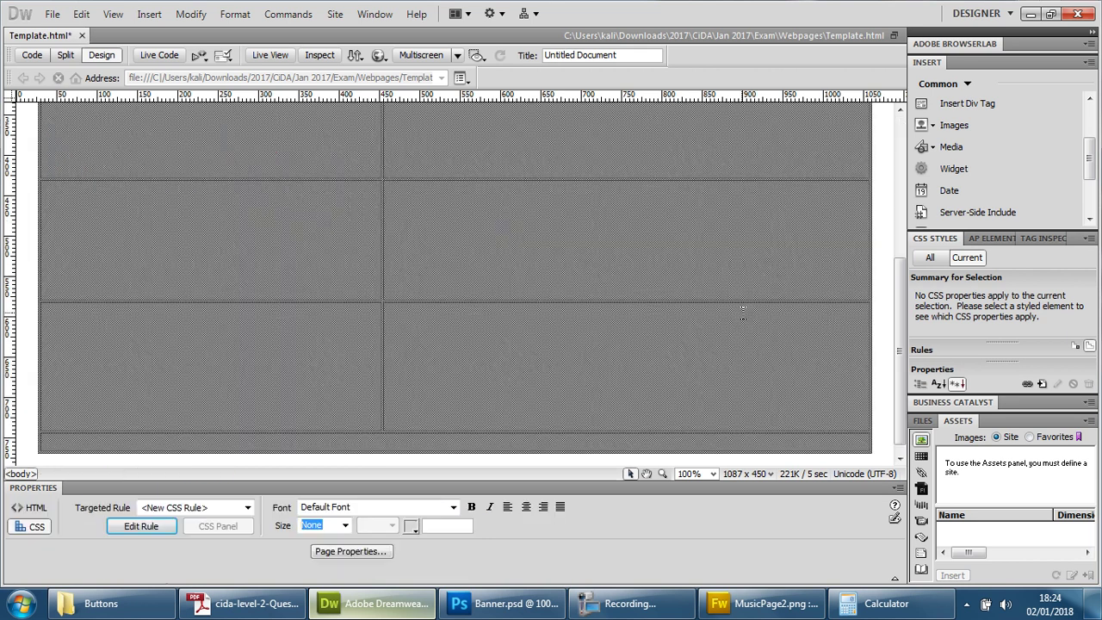
{"action": "left_click", "coordinate": [758, 298]}
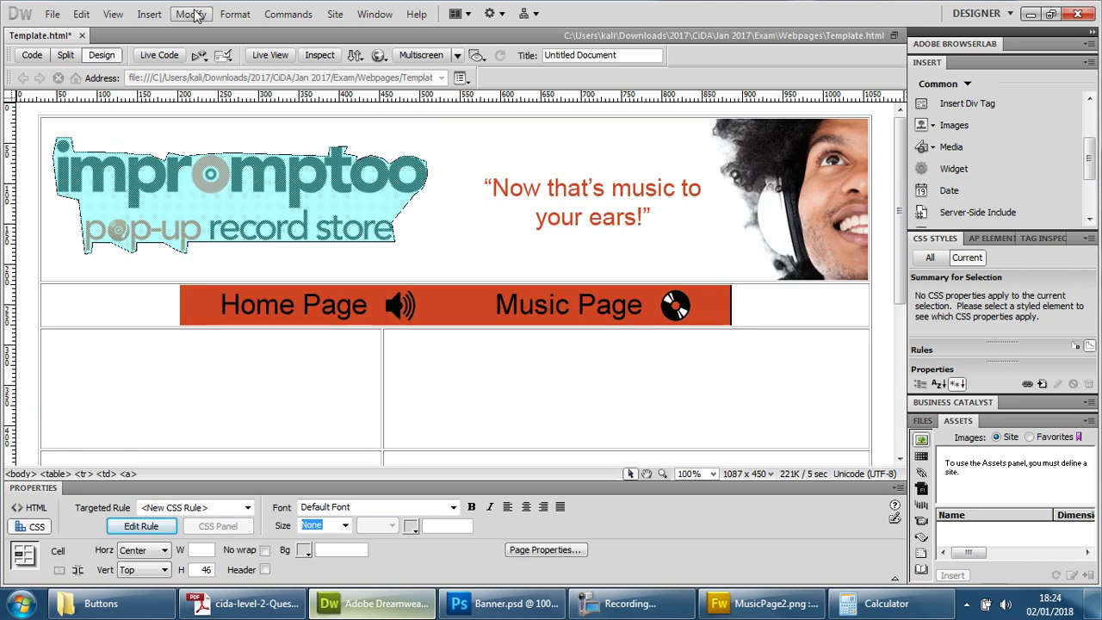
{"action": "left_click", "coordinate": [148, 14]}
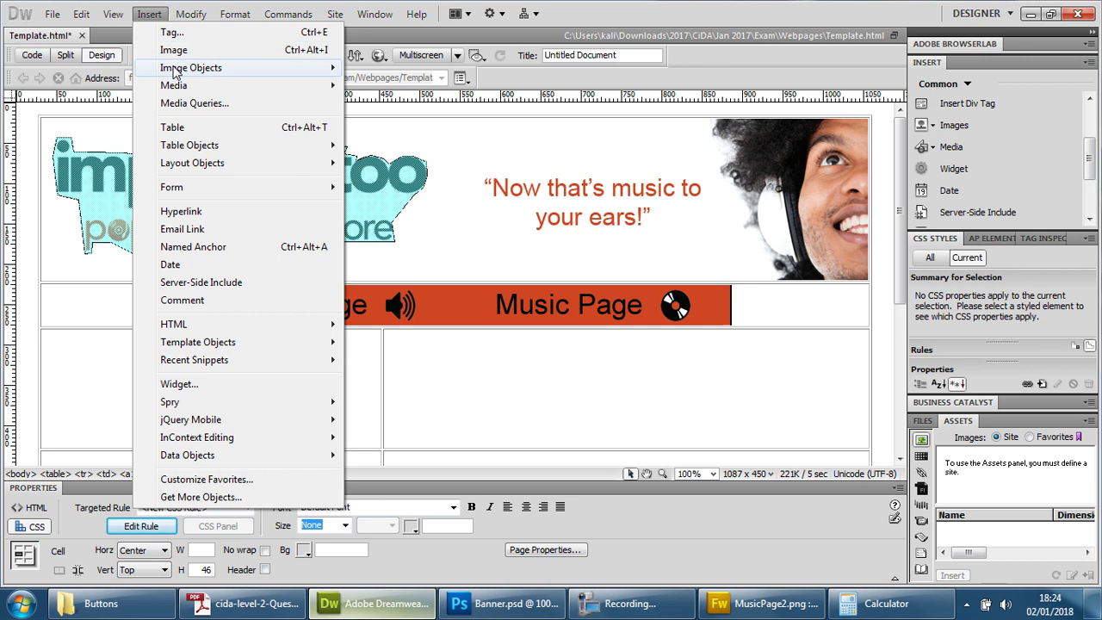
{"action": "mouse_move", "coordinate": [318, 68]}
{"action": "left_click", "coordinate": [379, 86]}
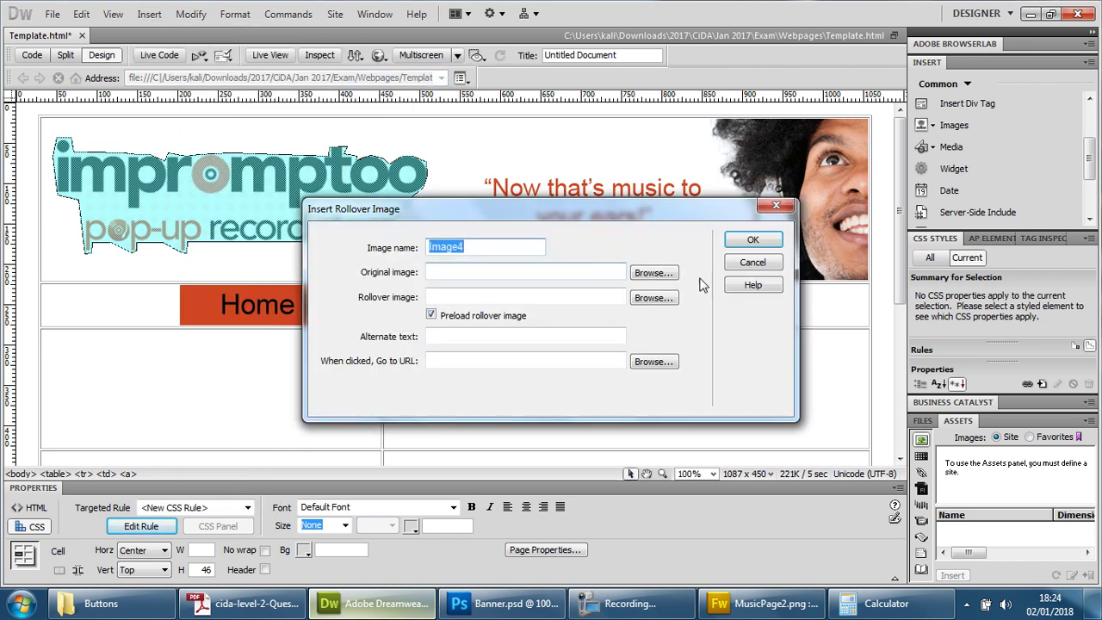
{"action": "left_click", "coordinate": [655, 273]}
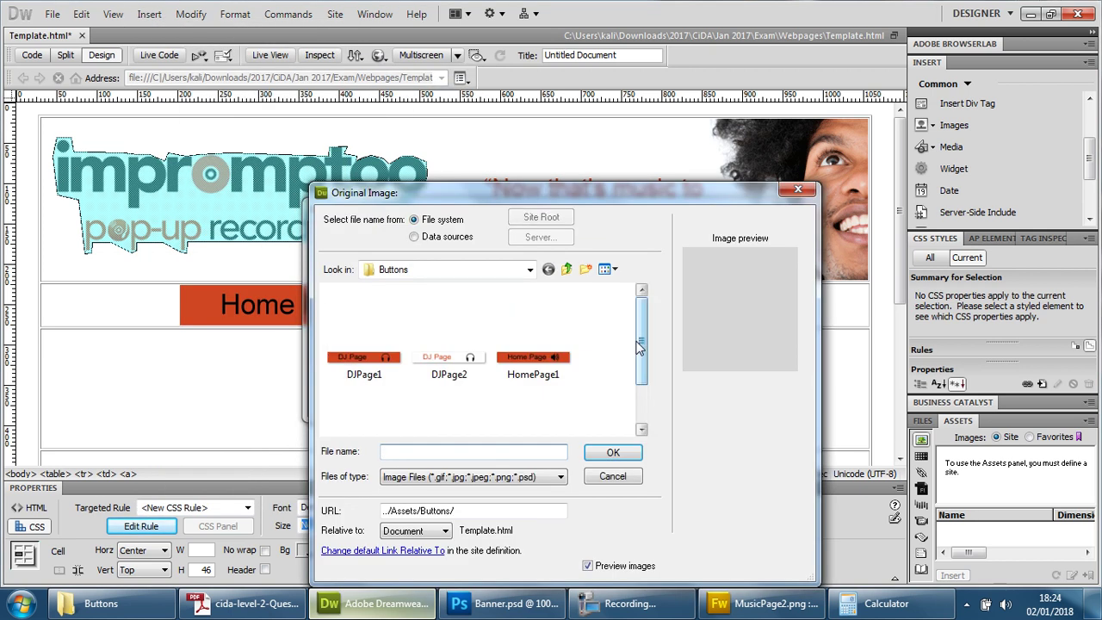
{"action": "left_click", "coordinate": [456, 362]}
{"action": "left_click", "coordinate": [612, 452]}
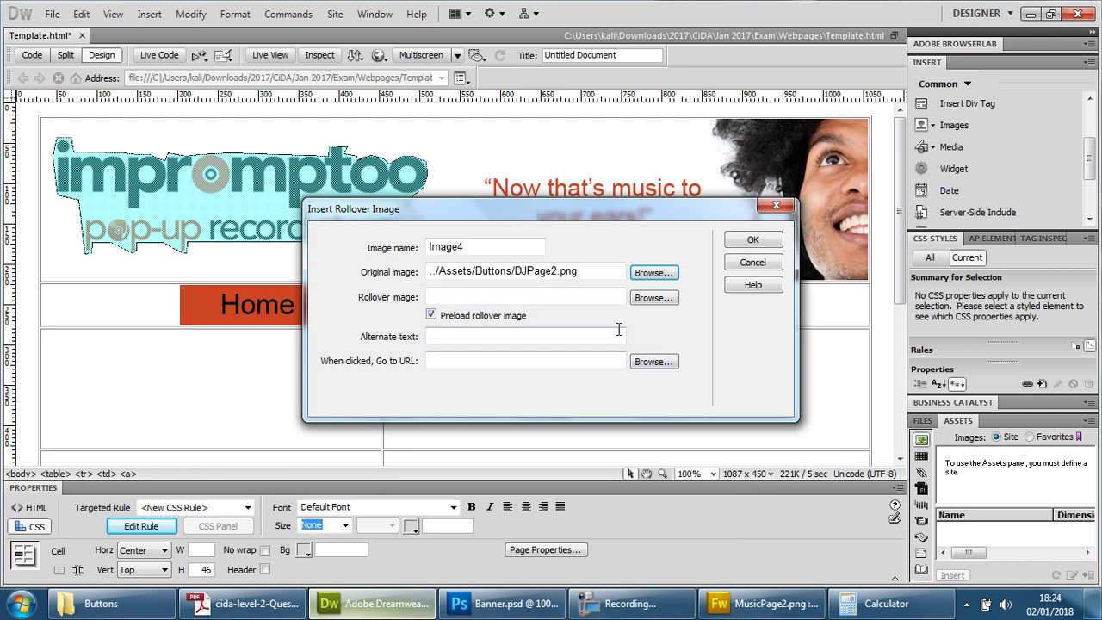
{"action": "left_click", "coordinate": [654, 298]}
{"action": "left_click", "coordinate": [379, 336]}
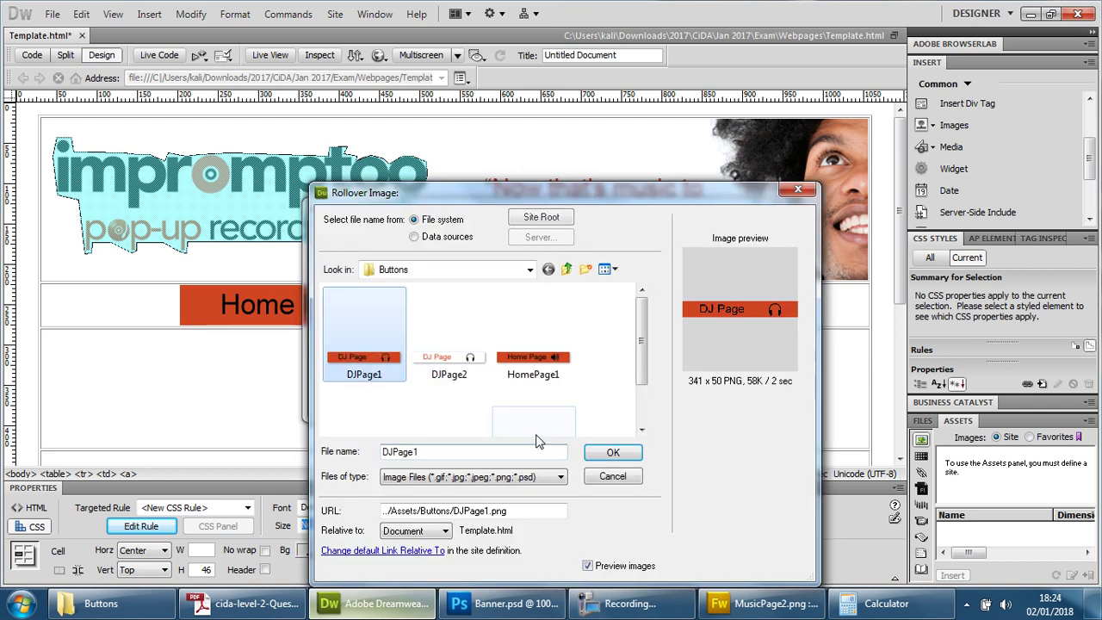
{"action": "left_click", "coordinate": [612, 454]}
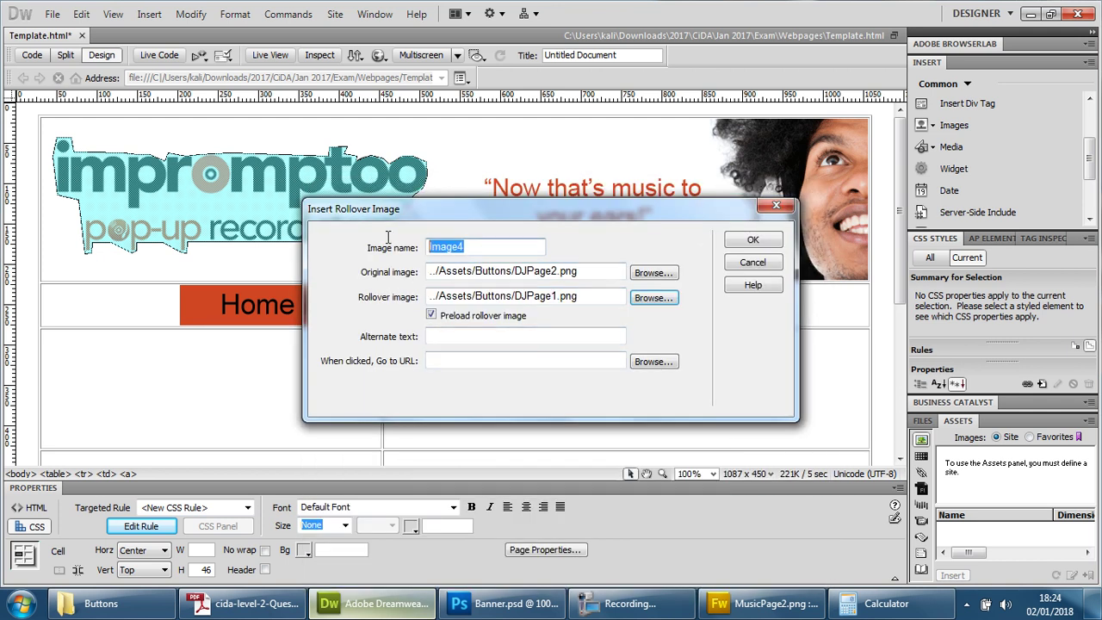
{"action": "left_click", "coordinate": [736, 266]}
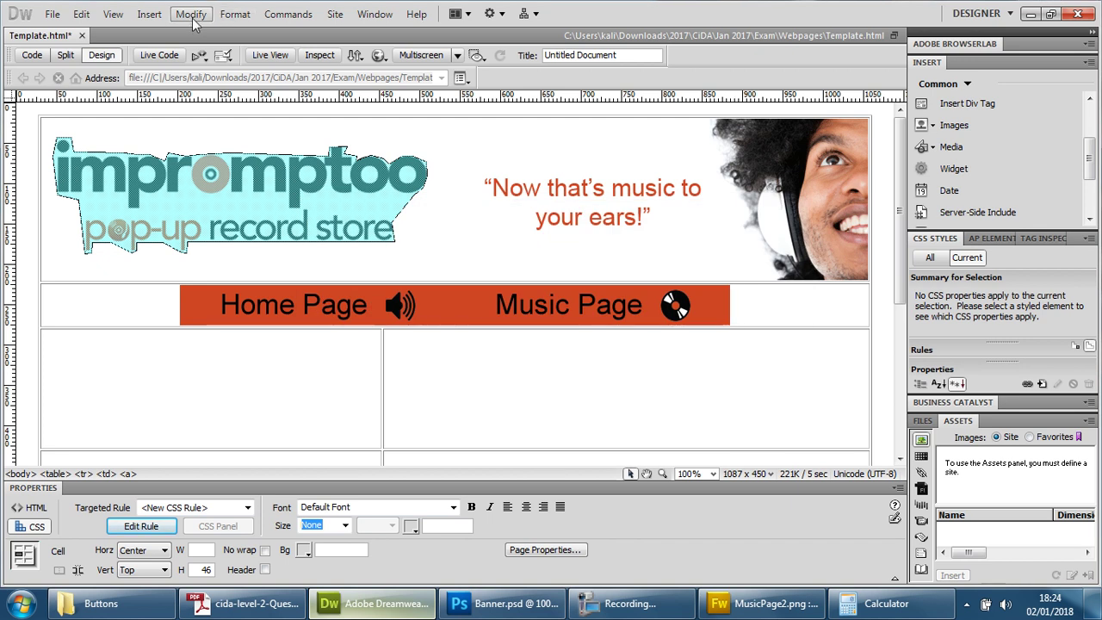
Start a rollover image beside the Music Page button with DJPage2 as its original image
{"action": "left_click", "coordinate": [149, 13]}
{"action": "mouse_move", "coordinate": [193, 69]}
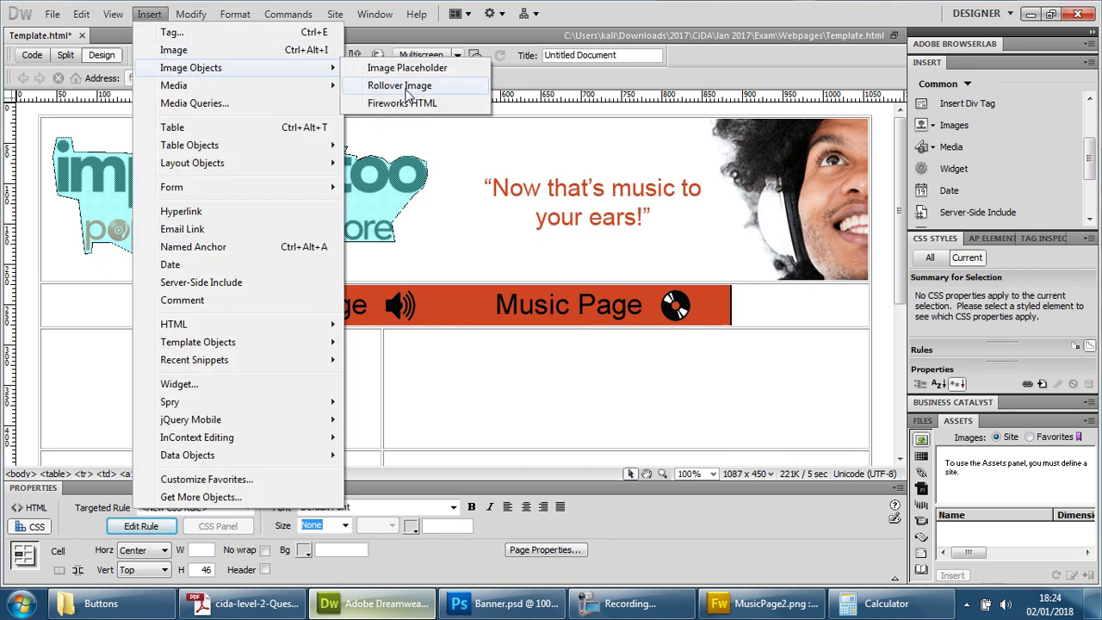
{"action": "left_click", "coordinate": [403, 86]}
{"action": "left_click", "coordinate": [654, 273]}
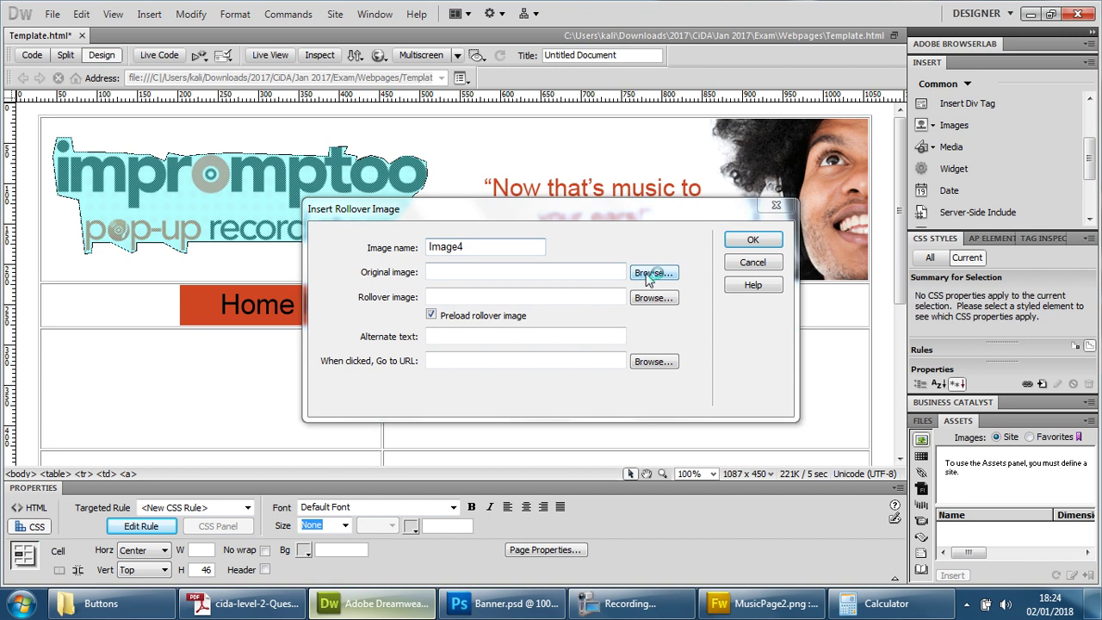
{"action": "left_click", "coordinate": [449, 336]}
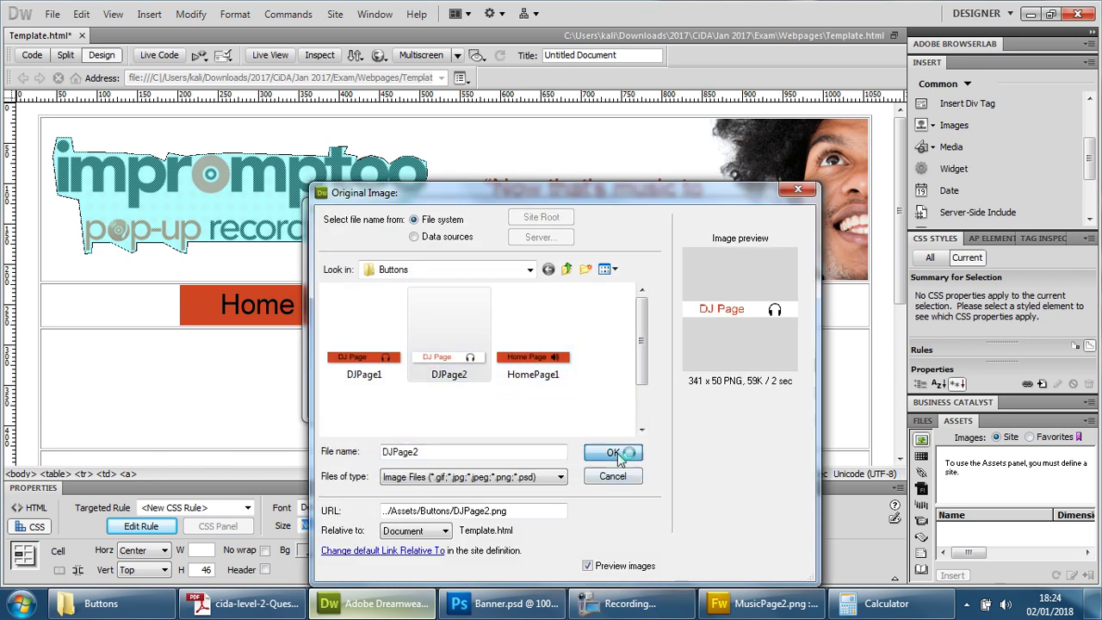
{"action": "left_click", "coordinate": [615, 452]}
Choose DJPage1 as the rollover image paired with DJPage2, and insert the reversed DJ button
{"action": "left_click", "coordinate": [651, 298]}
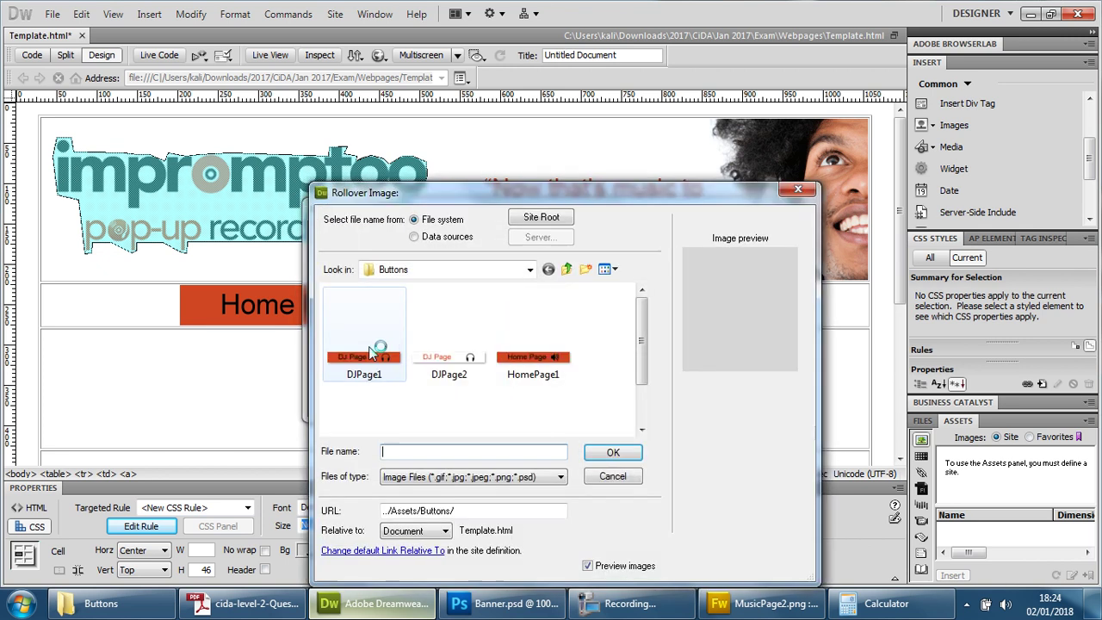
{"action": "left_click", "coordinate": [365, 340]}
{"action": "left_click", "coordinate": [604, 456]}
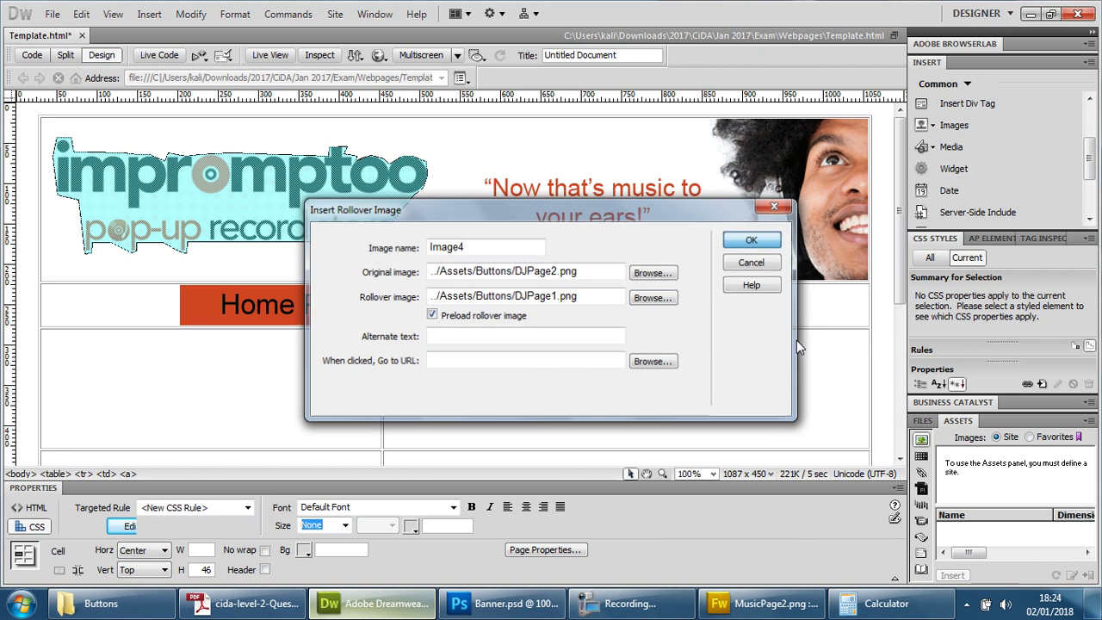
{"action": "left_click", "coordinate": [758, 243]}
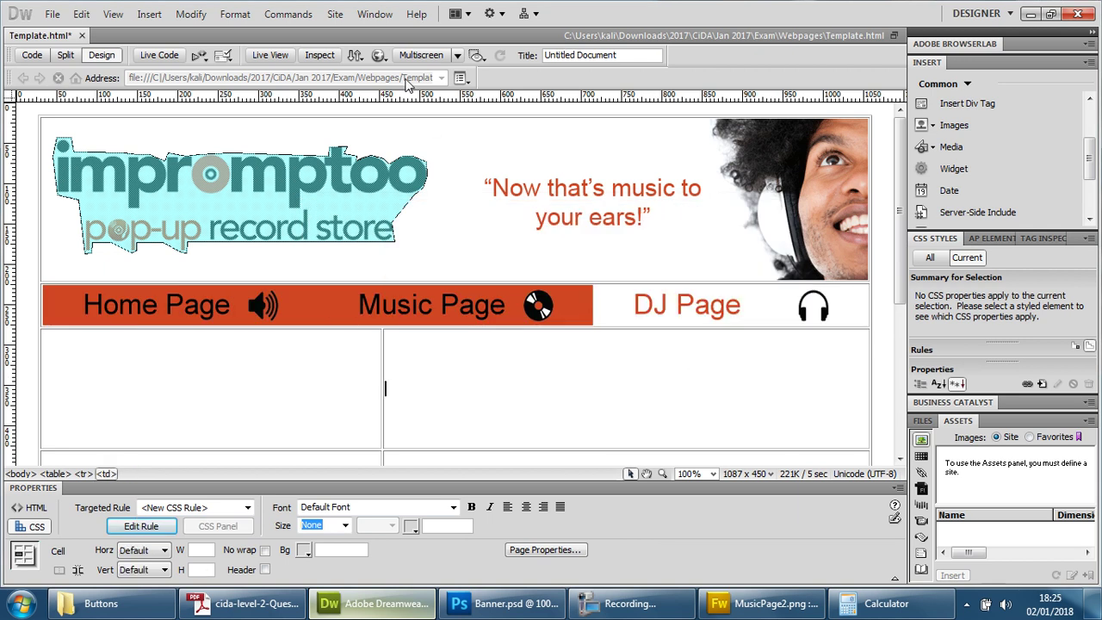
Save the template, preview it full screen in Chrome to examine the reversed DJ Page button, and return to Dreamweaver
{"action": "left_click", "coordinate": [380, 55]}
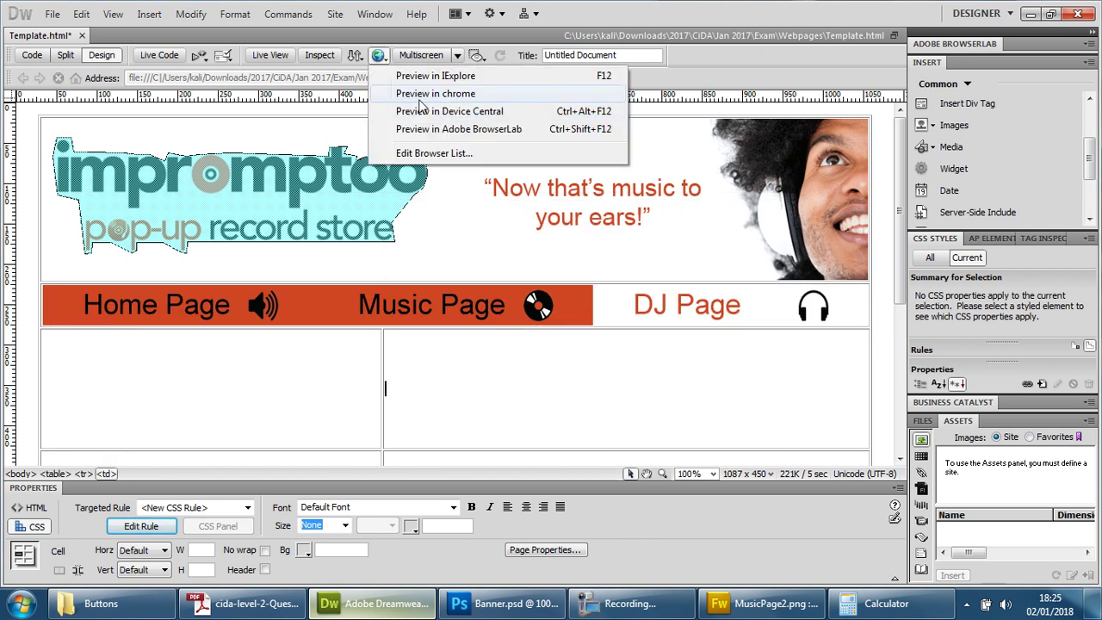
{"action": "left_click", "coordinate": [435, 94]}
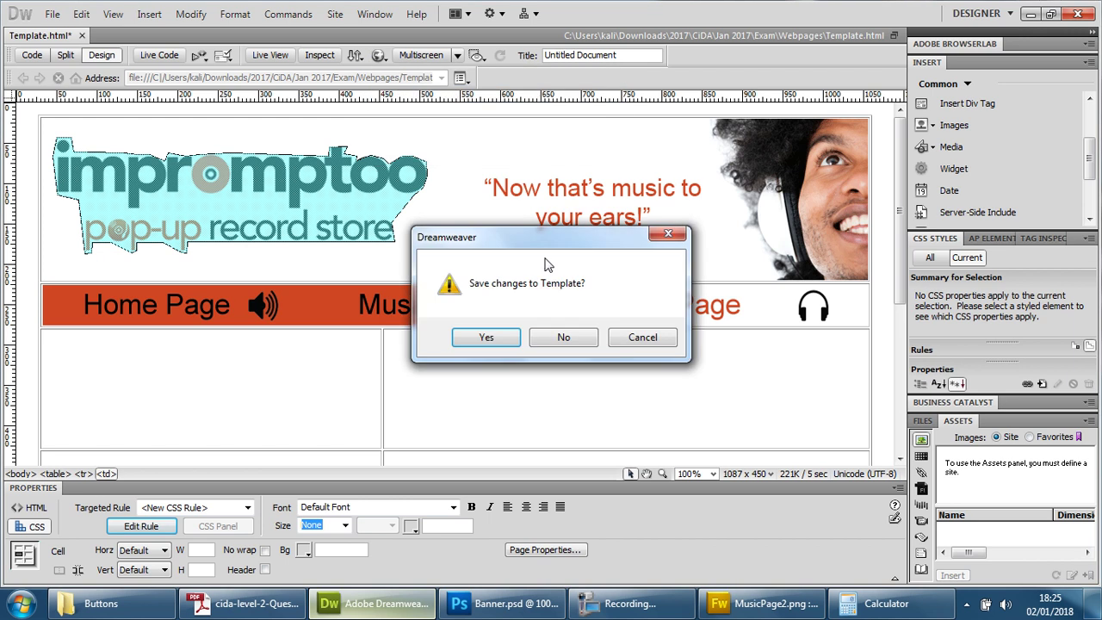
{"action": "left_click", "coordinate": [480, 336]}
{"action": "left_click", "coordinate": [535, 382]}
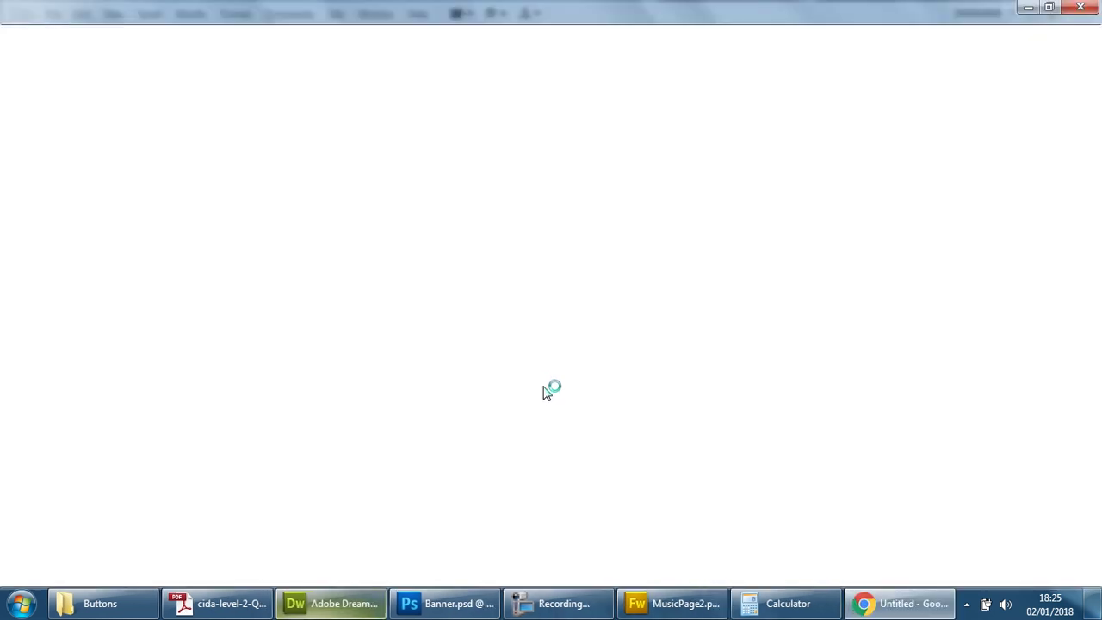
{"action": "key", "text": "F11"}
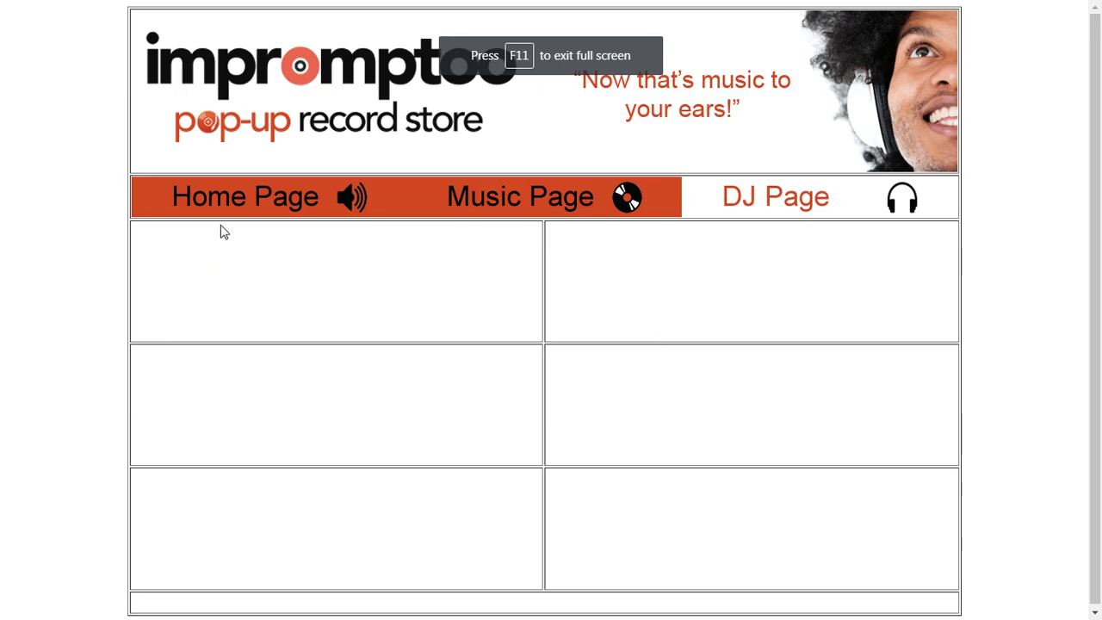
{"action": "left_click", "coordinate": [253, 215]}
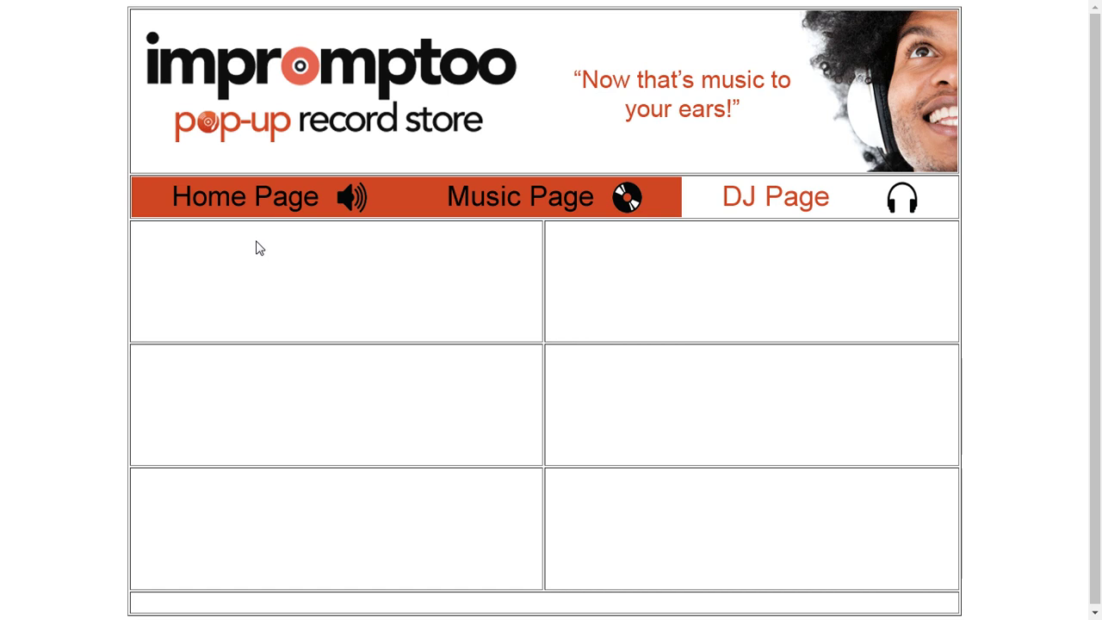
{"action": "key", "text": "F11"}
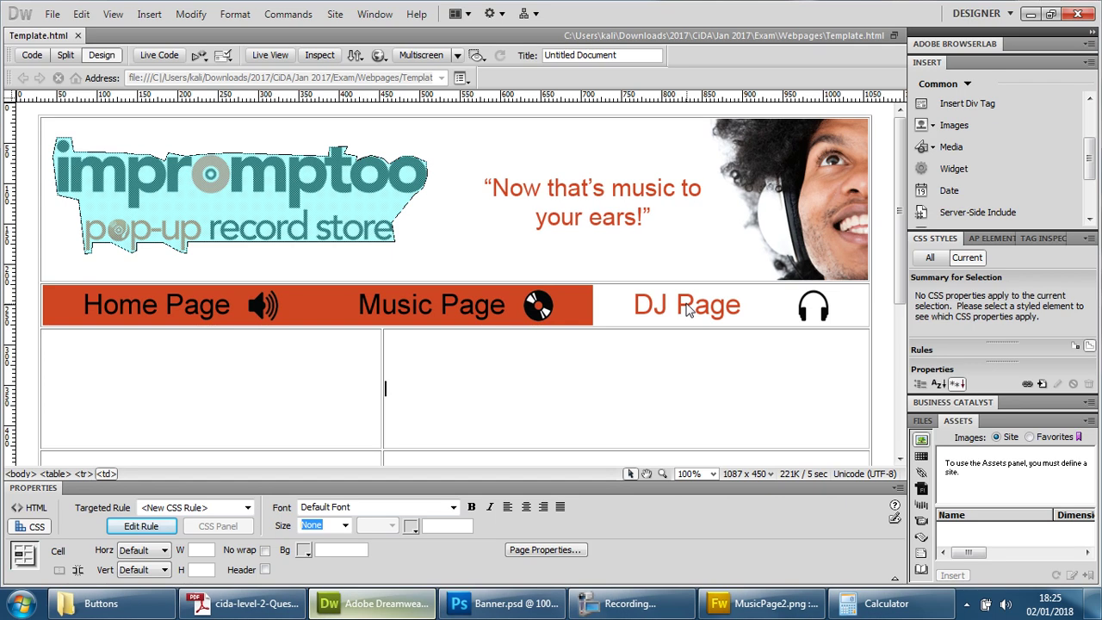
Replace the reversed DJ Page button with a new rollover image, using DJPage1 as the original and DJPage2 as the rollover
{"action": "left_click", "coordinate": [685, 303]}
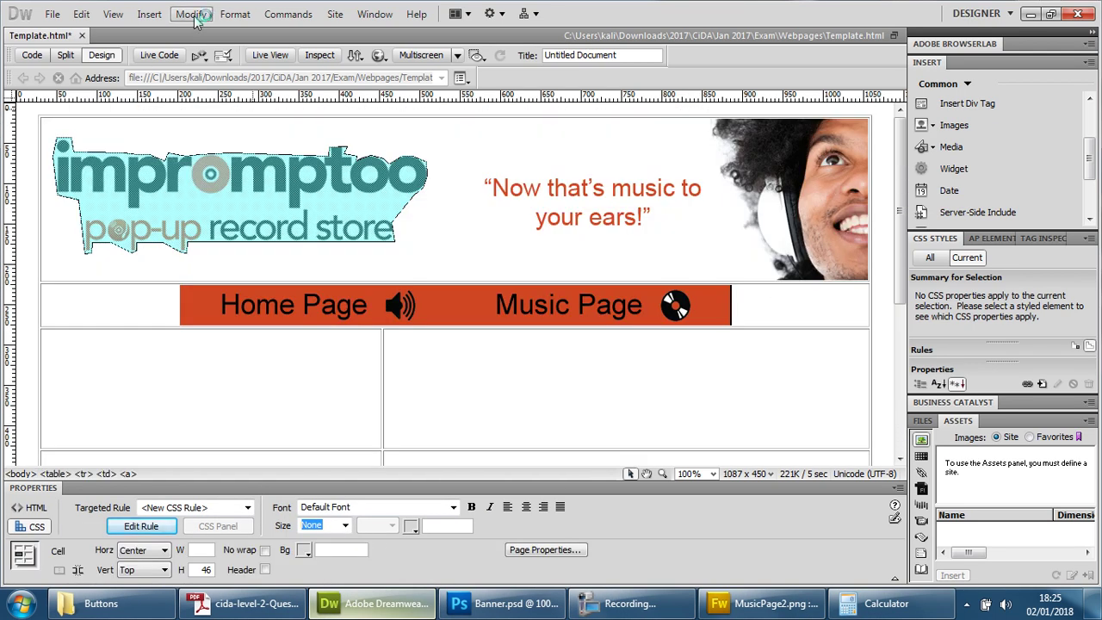
{"action": "left_click", "coordinate": [143, 16]}
{"action": "mouse_move", "coordinate": [182, 70]}
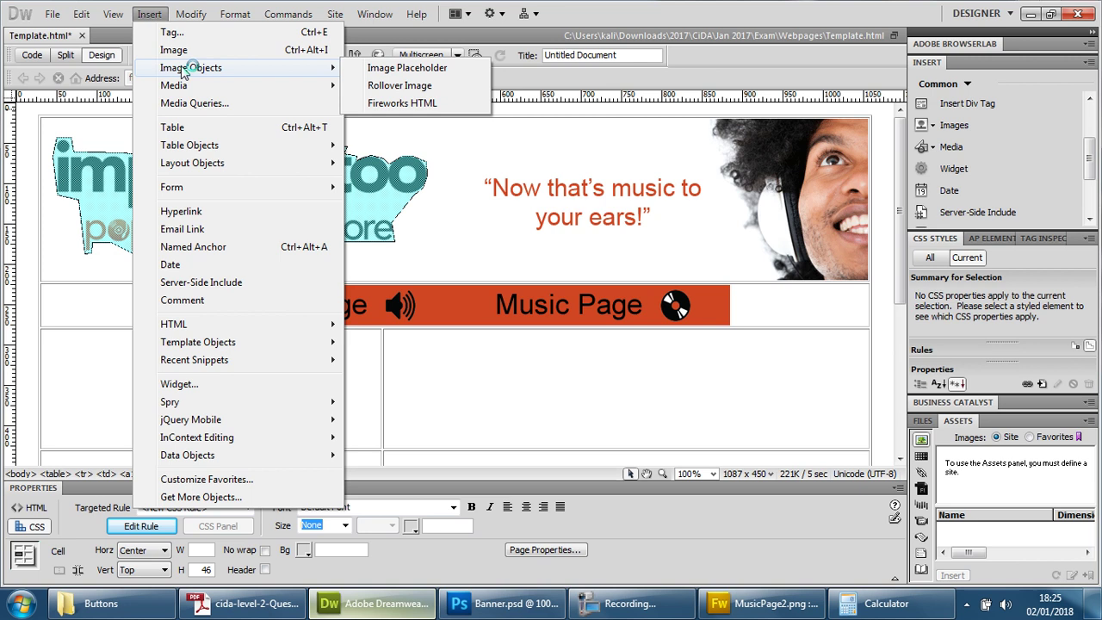
{"action": "left_click", "coordinate": [439, 87]}
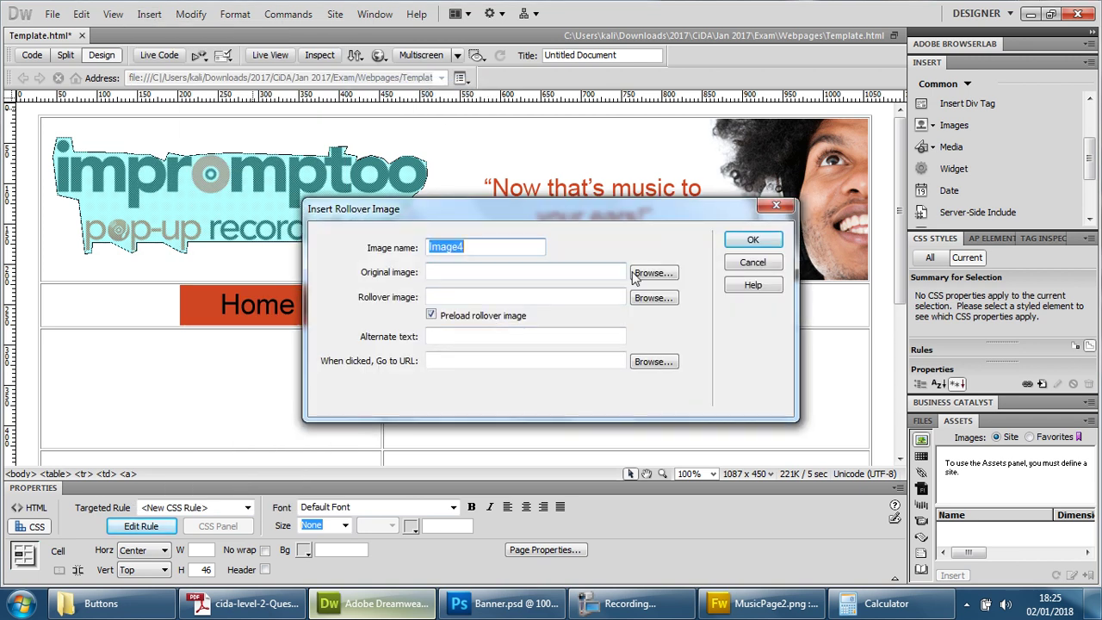
{"action": "left_click", "coordinate": [635, 274]}
{"action": "left_click", "coordinate": [365, 344]}
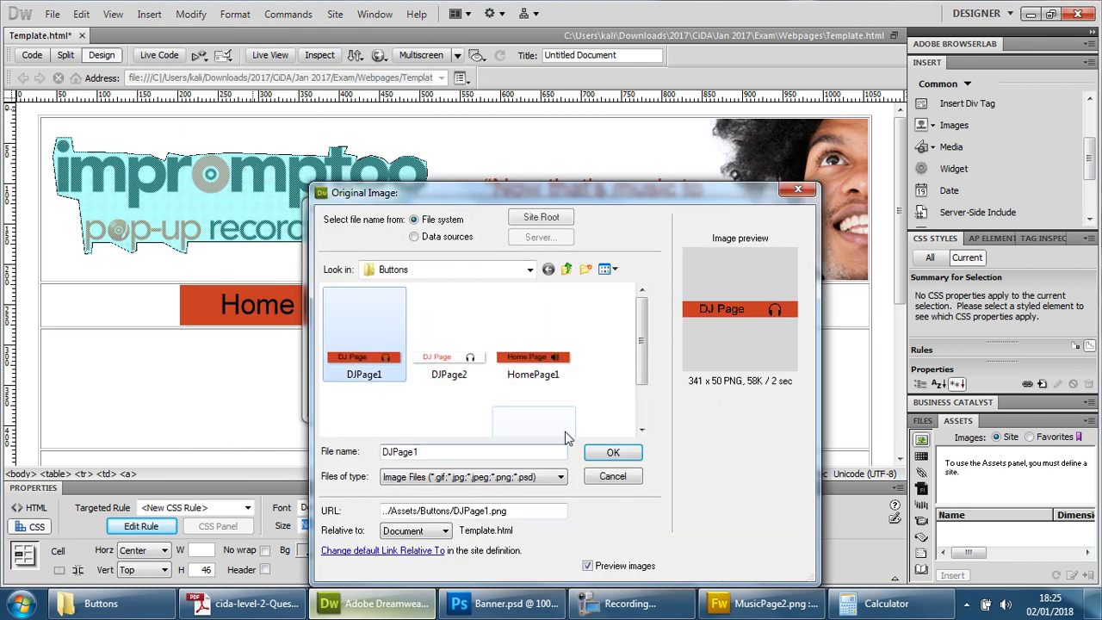
{"action": "left_click", "coordinate": [612, 452]}
{"action": "left_click", "coordinate": [647, 290]}
{"action": "left_click", "coordinate": [435, 350]}
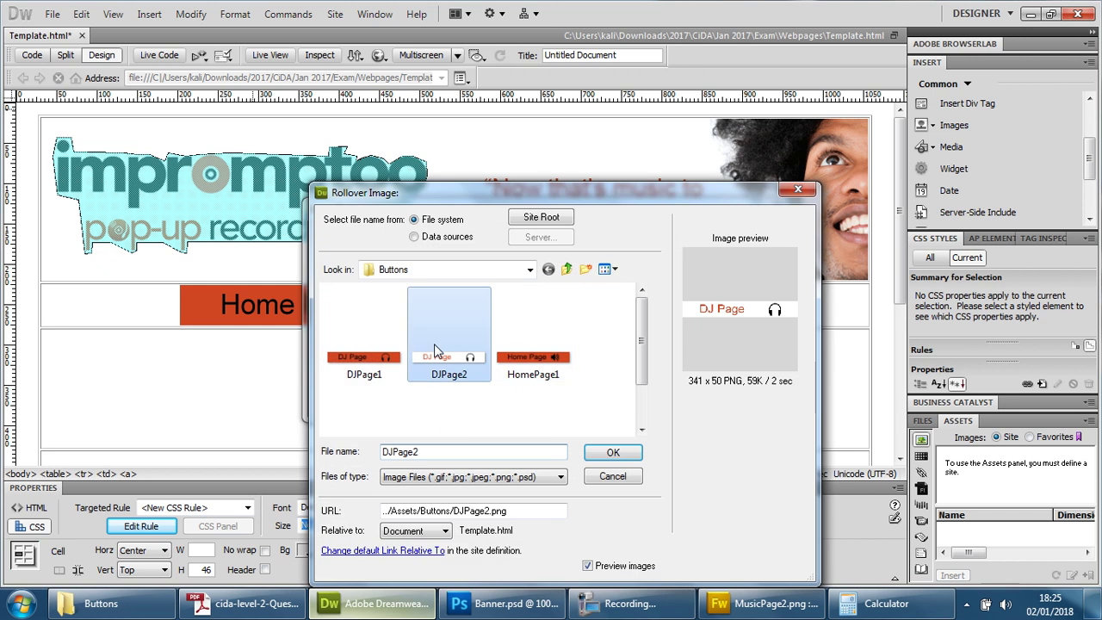
{"action": "left_click", "coordinate": [612, 452]}
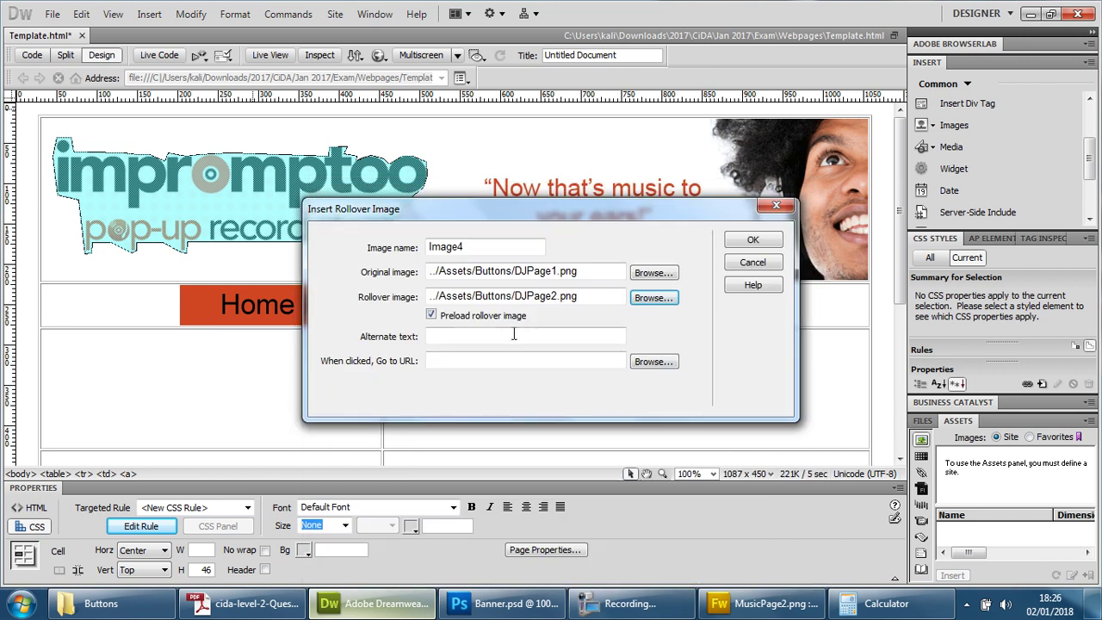
Enter "DJ Page Button" as the rollover's image name and alternate text, insert it, and save the template
{"action": "double_click", "coordinate": [432, 242]}
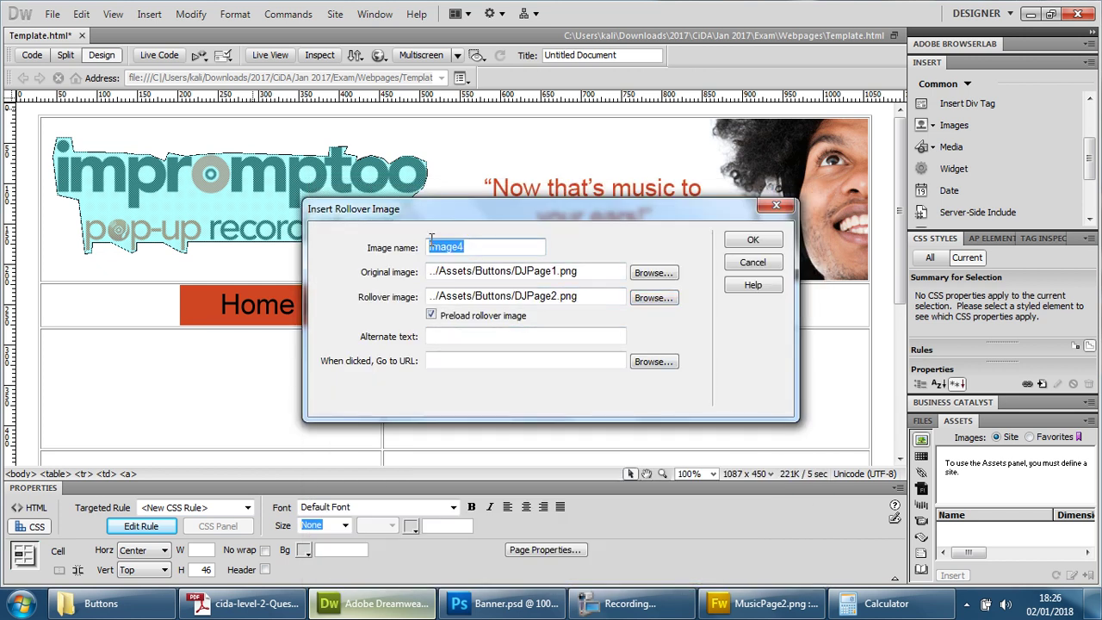
{"action": "type", "text": "DJ P"}
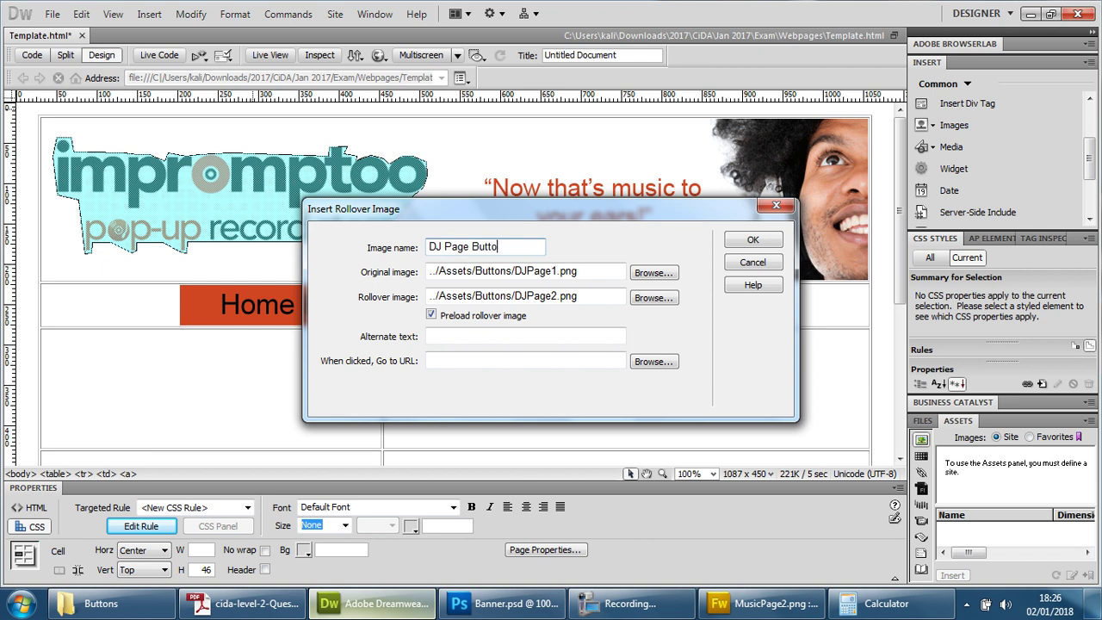
{"action": "key", "text": "ctrl+a"}
{"action": "key", "text": "ctrl+c"}
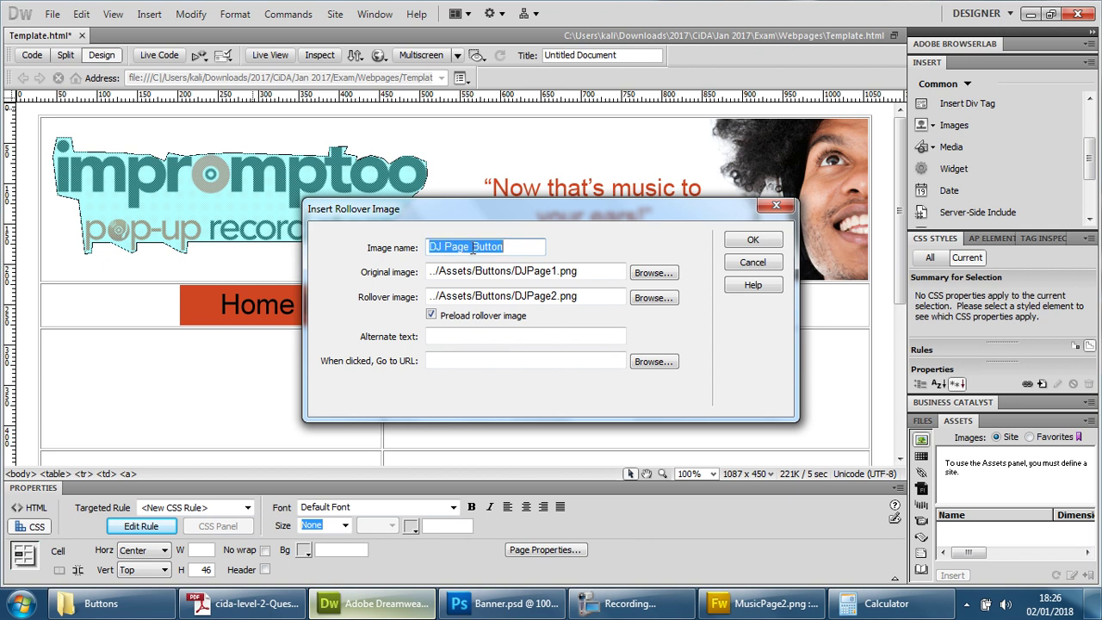
{"action": "left_click", "coordinate": [498, 337]}
{"action": "key", "text": "ctrl+v"}
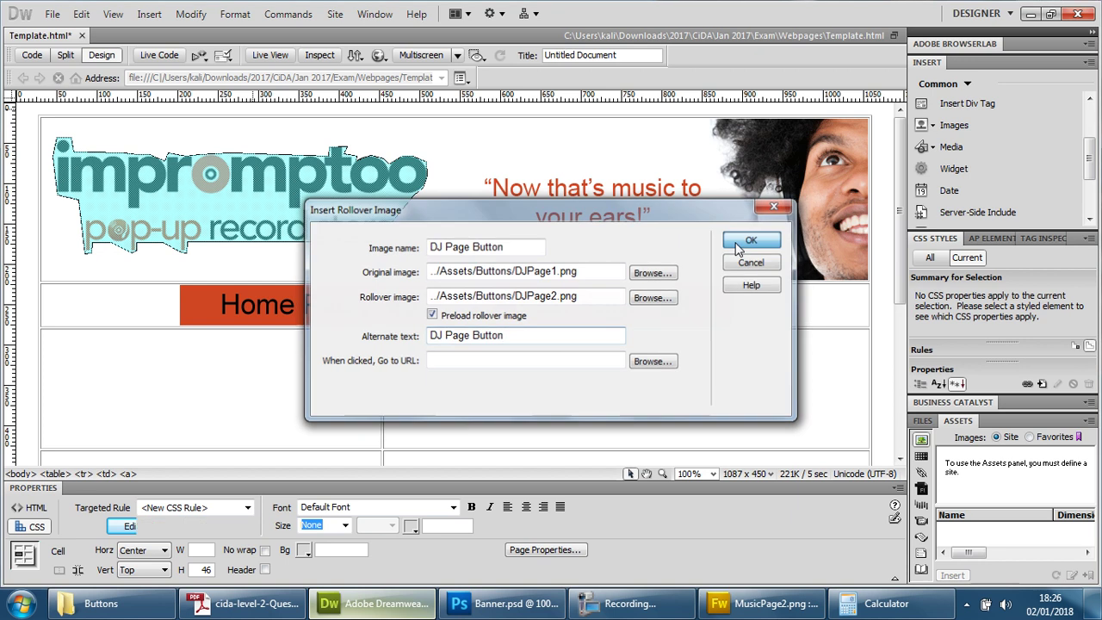
{"action": "left_click", "coordinate": [750, 240]}
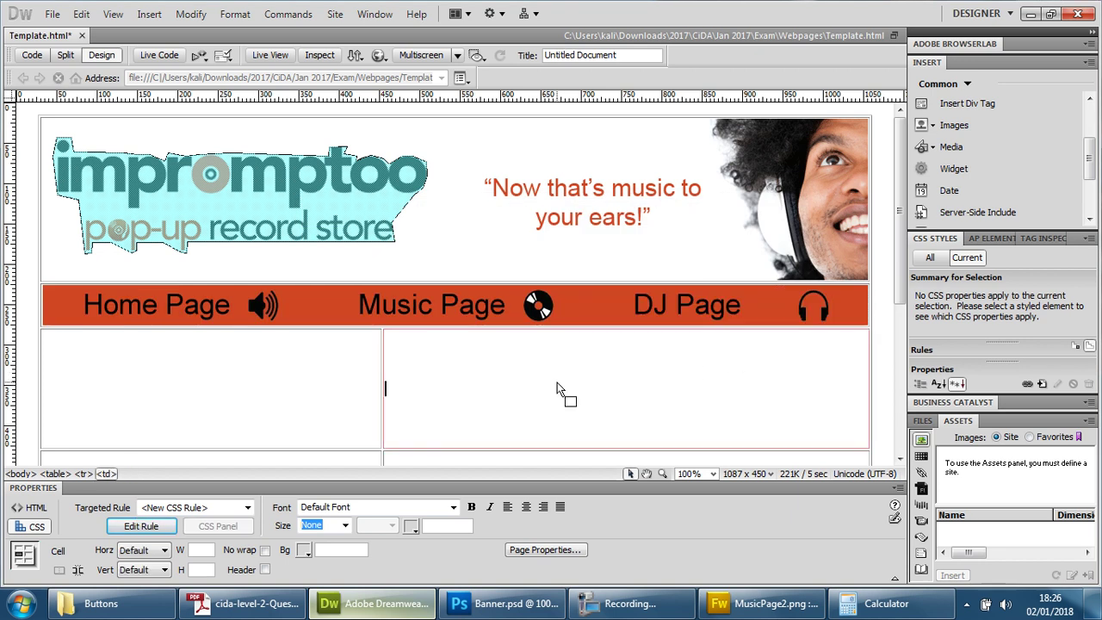
{"action": "left_click", "coordinate": [39, 15]}
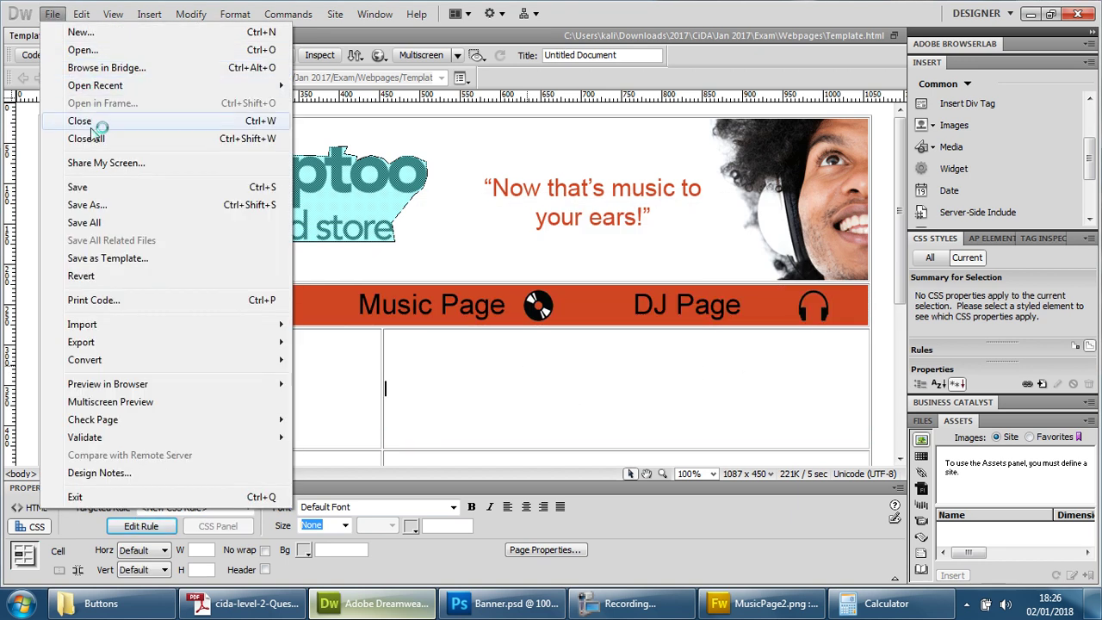
{"action": "left_click", "coordinate": [94, 187]}
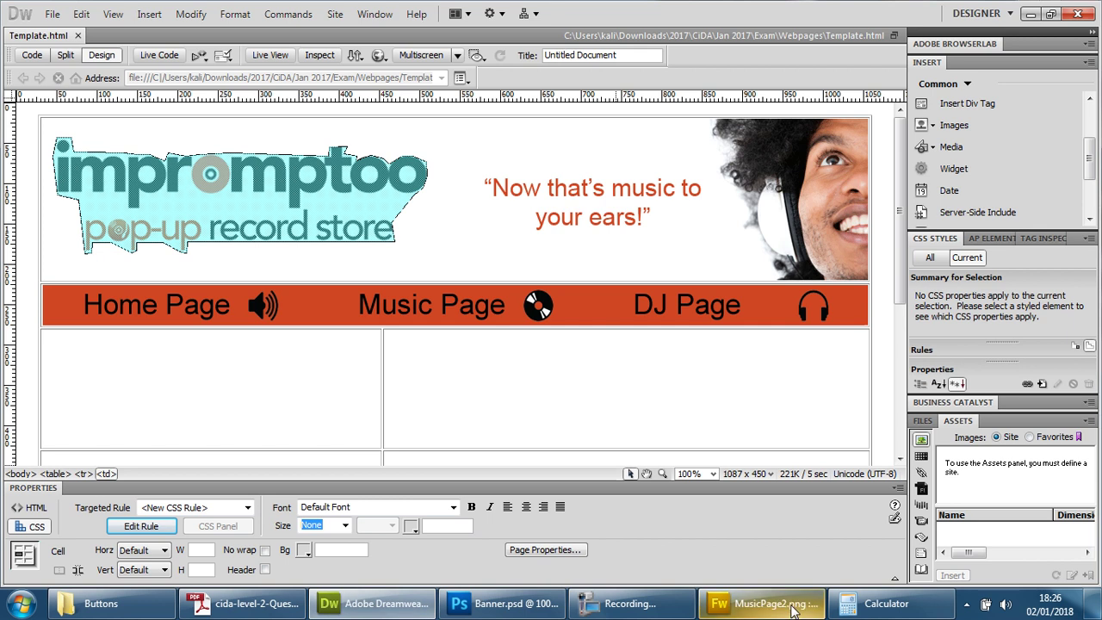
Switch to Fireworks and close the DJPage2, HomePage2 and MusicPage2 button images
{"action": "left_click", "coordinate": [755, 603]}
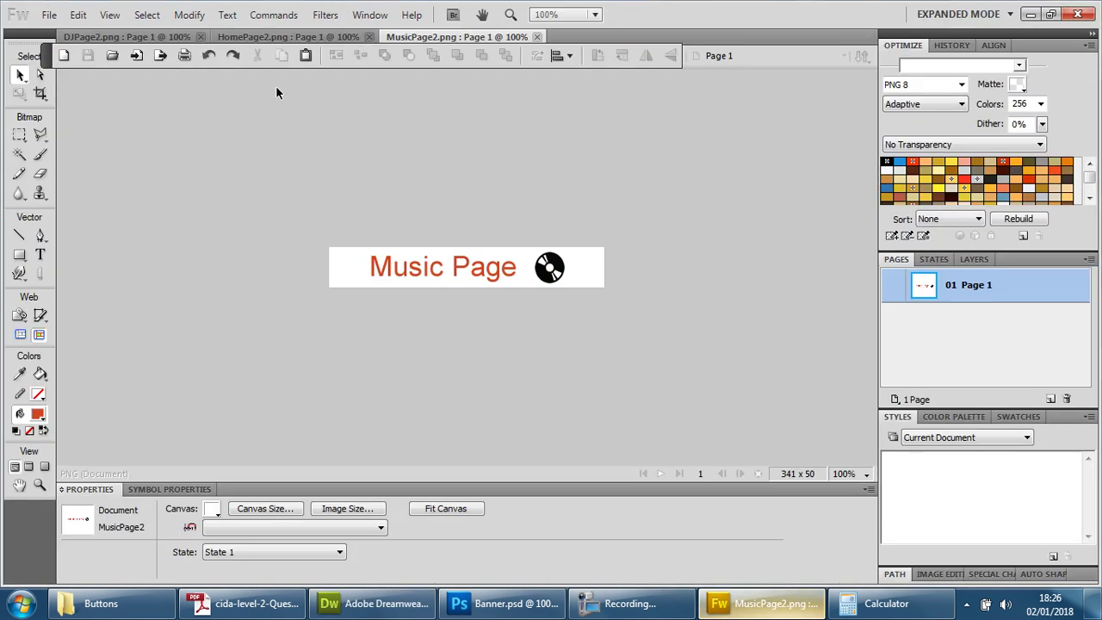
{"action": "left_click", "coordinate": [104, 34]}
{"action": "left_click", "coordinate": [258, 37]}
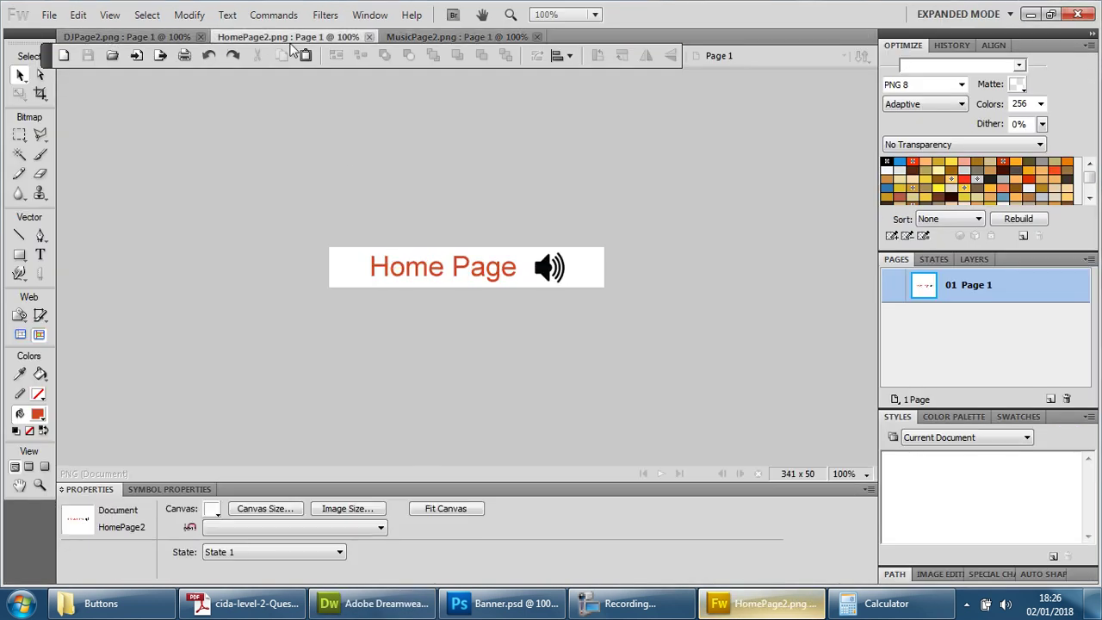
{"action": "left_click", "coordinate": [496, 37]}
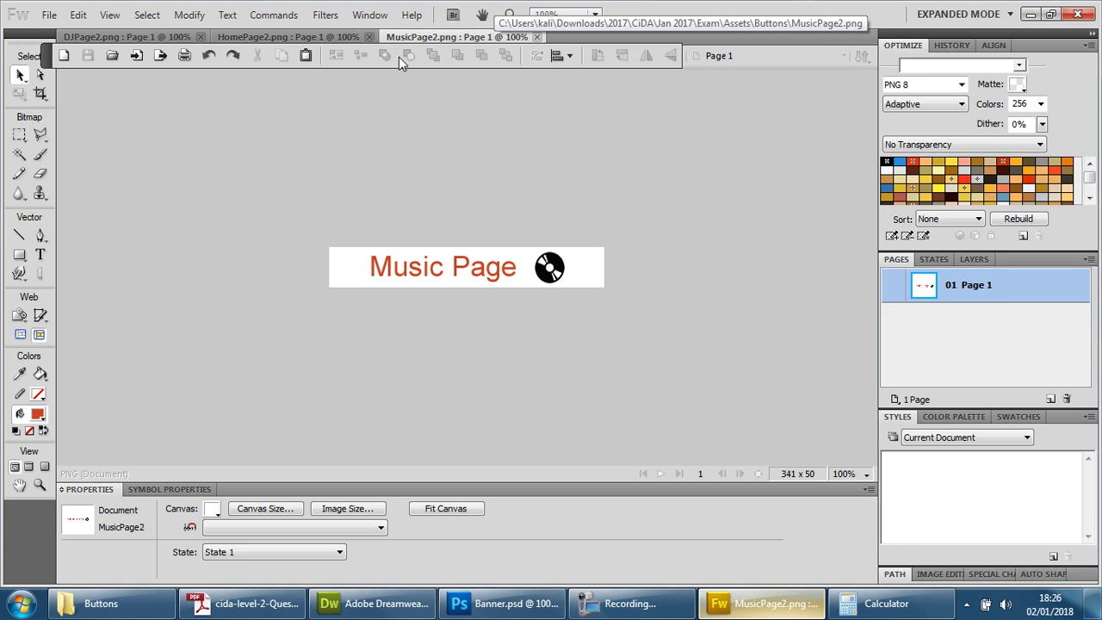
{"action": "left_click", "coordinate": [303, 36]}
{"action": "left_click", "coordinate": [205, 37]}
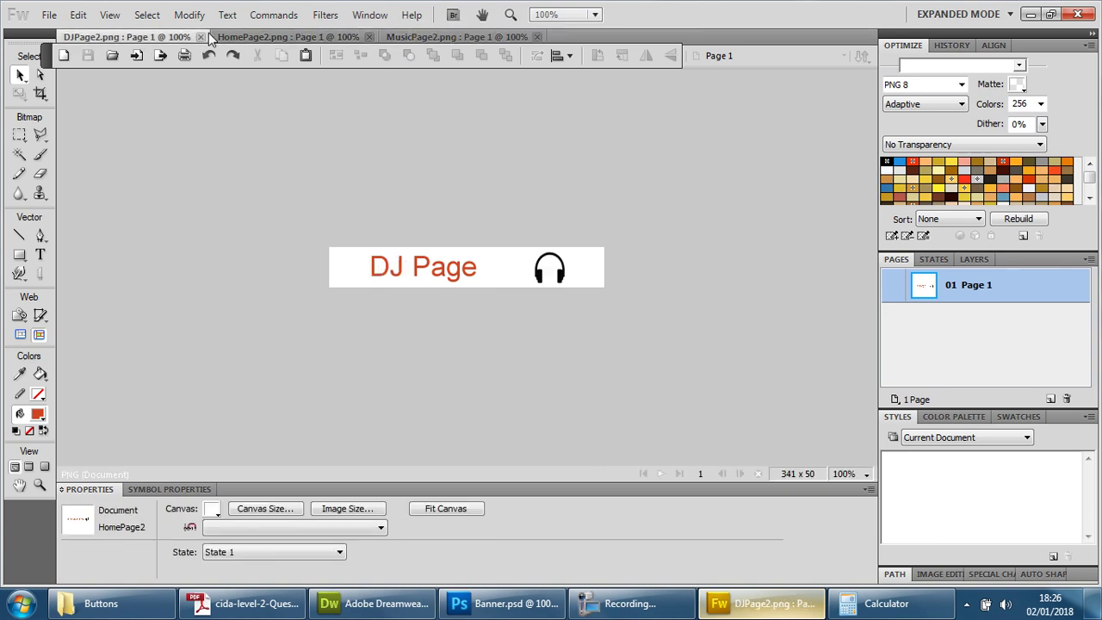
{"action": "left_click", "coordinate": [200, 37]}
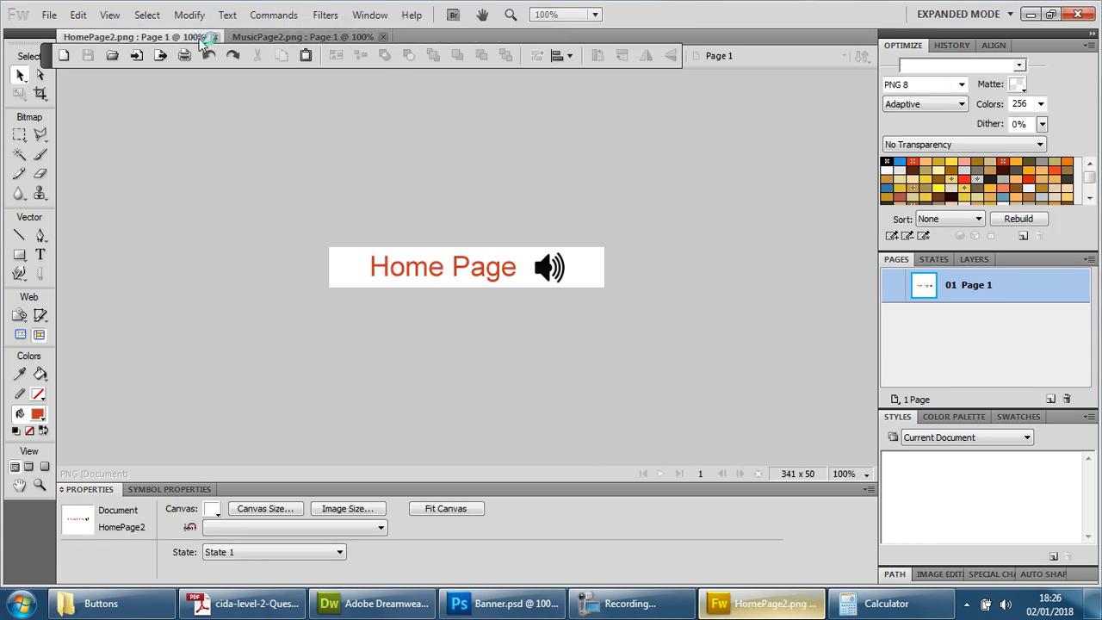
{"action": "left_click", "coordinate": [216, 37]}
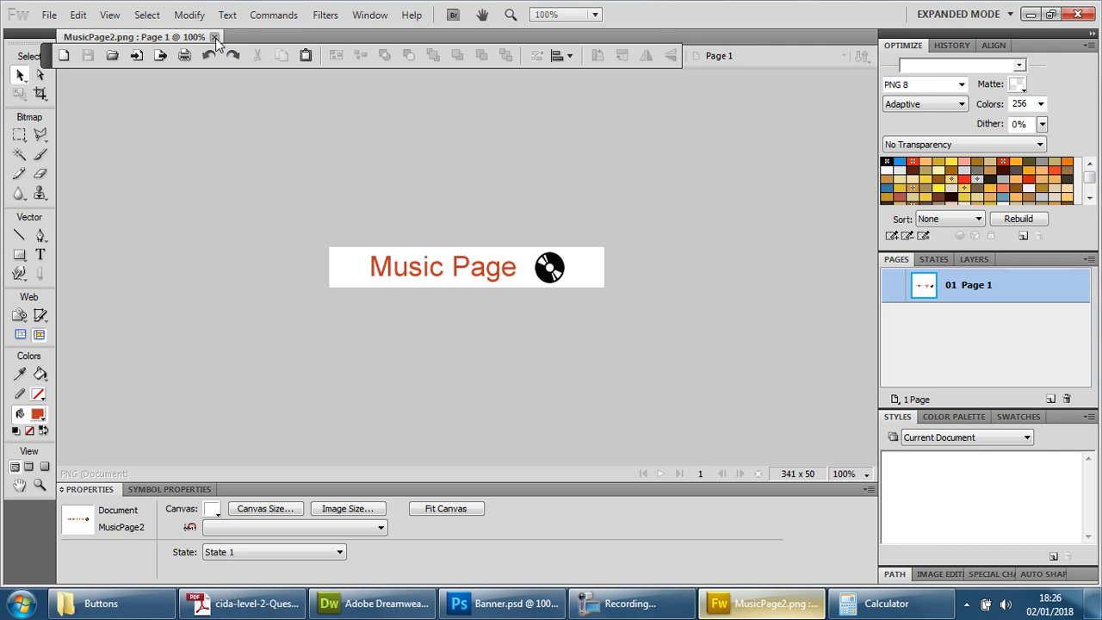
{"action": "left_click", "coordinate": [214, 37]}
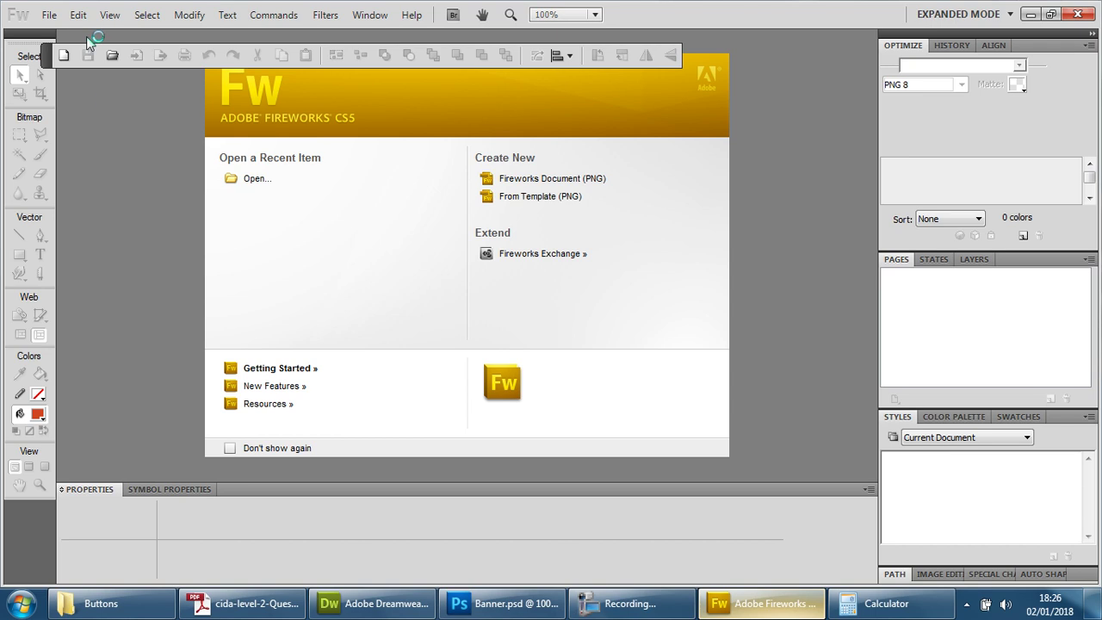
Open the DJPage1, HomePage1 and MusicPage1 button images from the Buttons folder
{"action": "left_click", "coordinate": [47, 15]}
{"action": "left_click", "coordinate": [93, 67]}
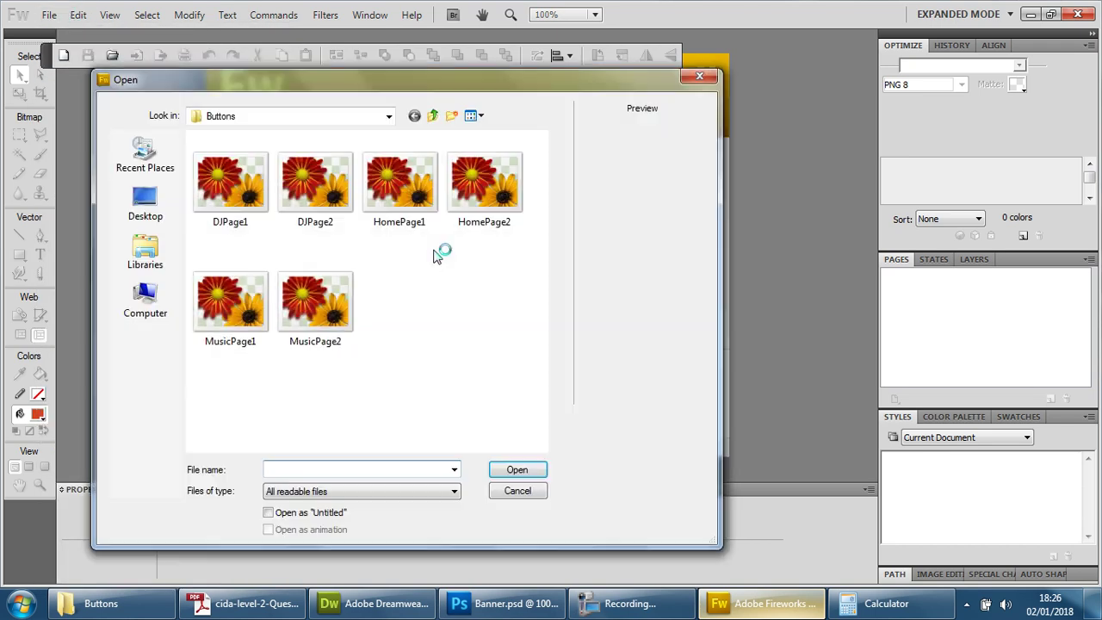
{"action": "left_click", "coordinate": [202, 190]}
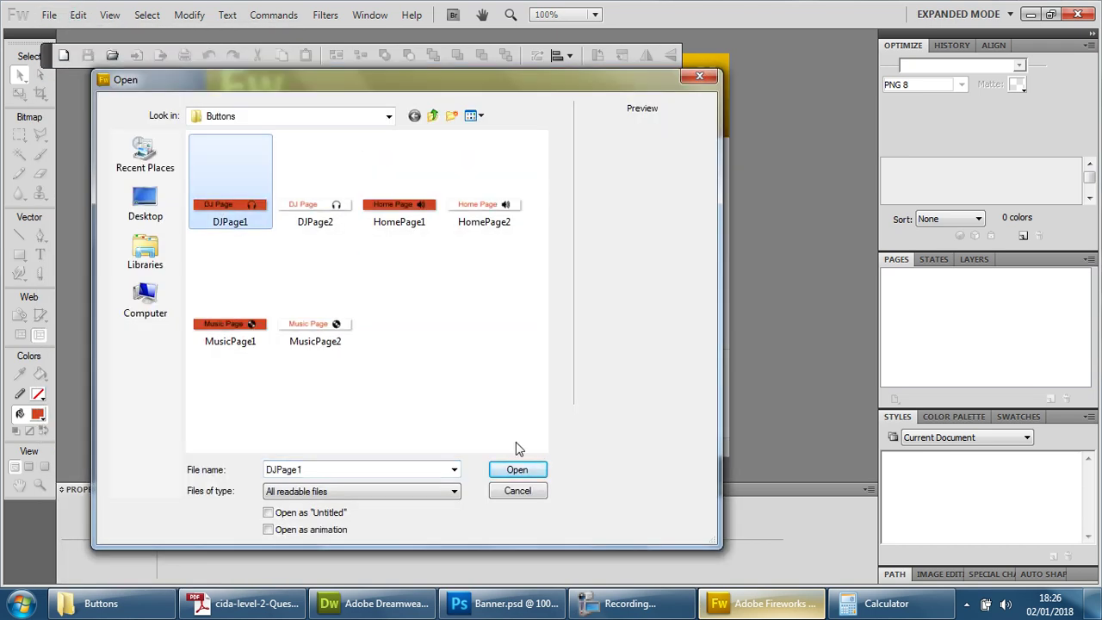
{"action": "left_click", "coordinate": [515, 469]}
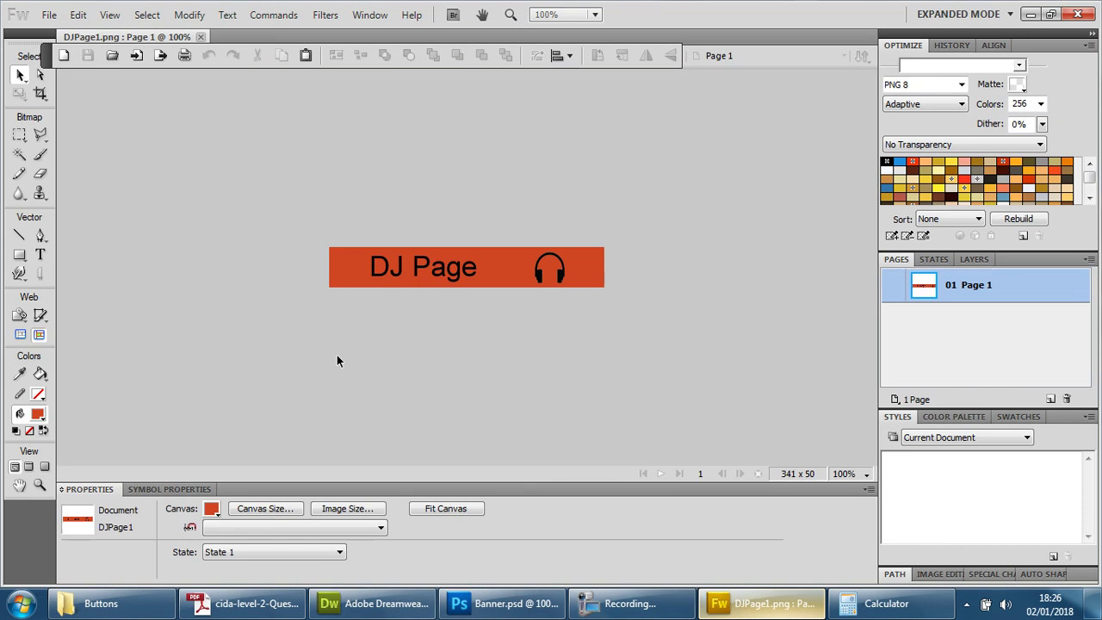
{"action": "left_click", "coordinate": [47, 15]}
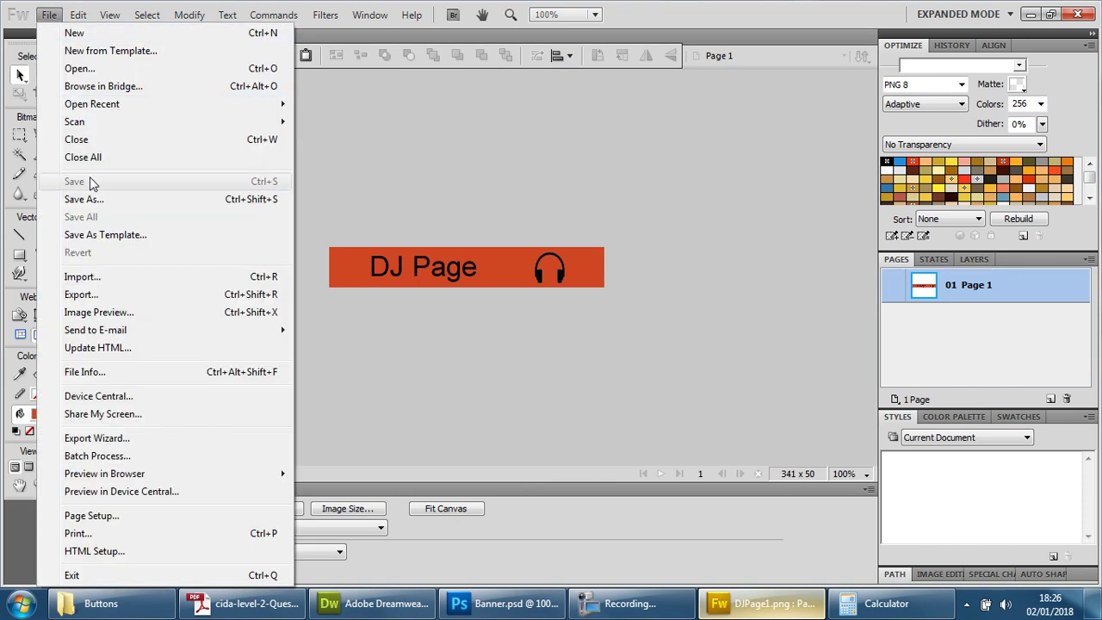
{"action": "left_click", "coordinate": [79, 68]}
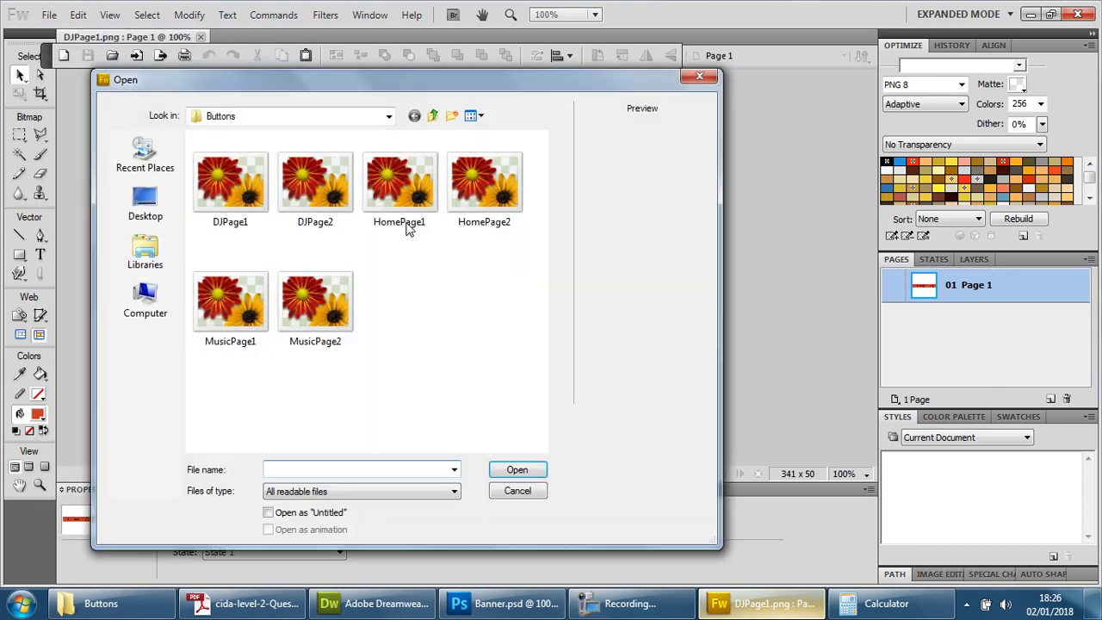
{"action": "left_click", "coordinate": [411, 226]}
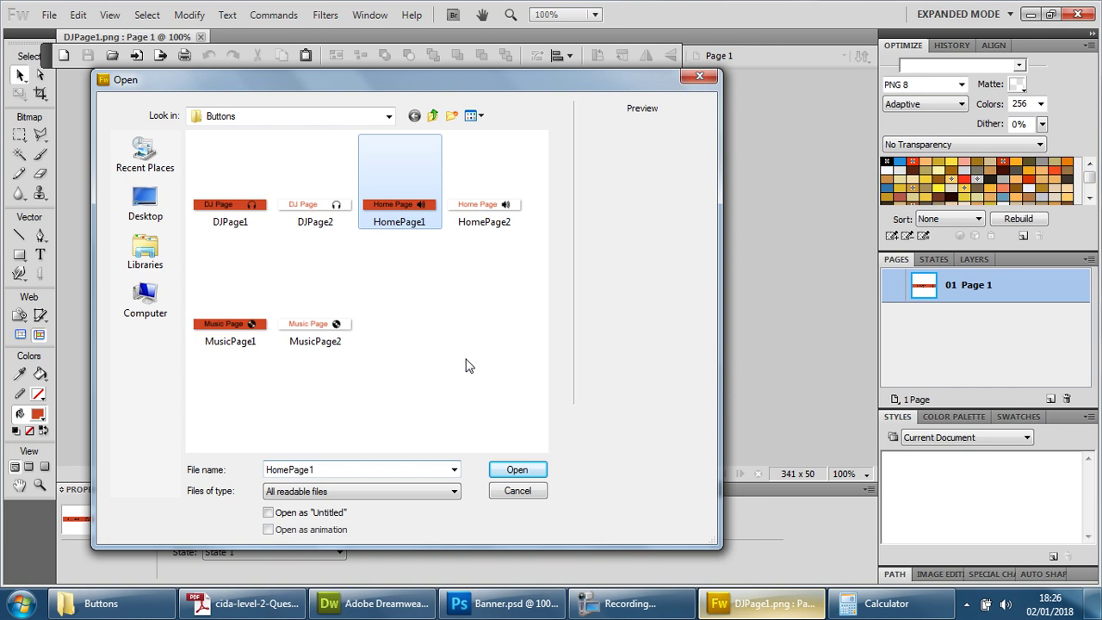
{"action": "left_click", "coordinate": [517, 469]}
{"action": "left_click", "coordinate": [49, 15]}
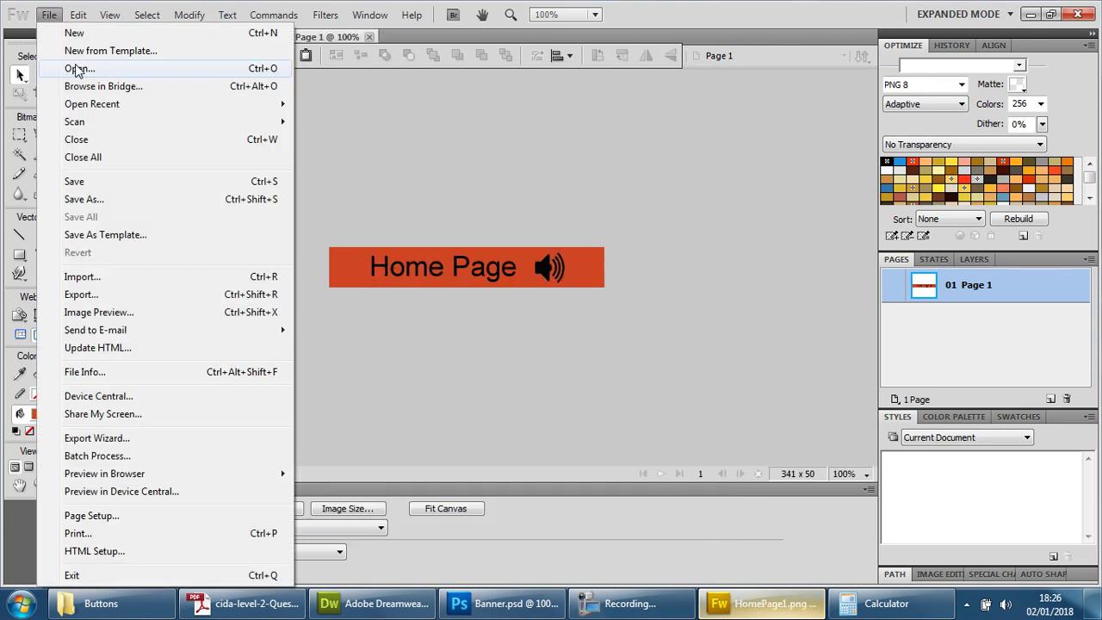
{"action": "left_click", "coordinate": [79, 68]}
{"action": "left_click", "coordinate": [234, 301]}
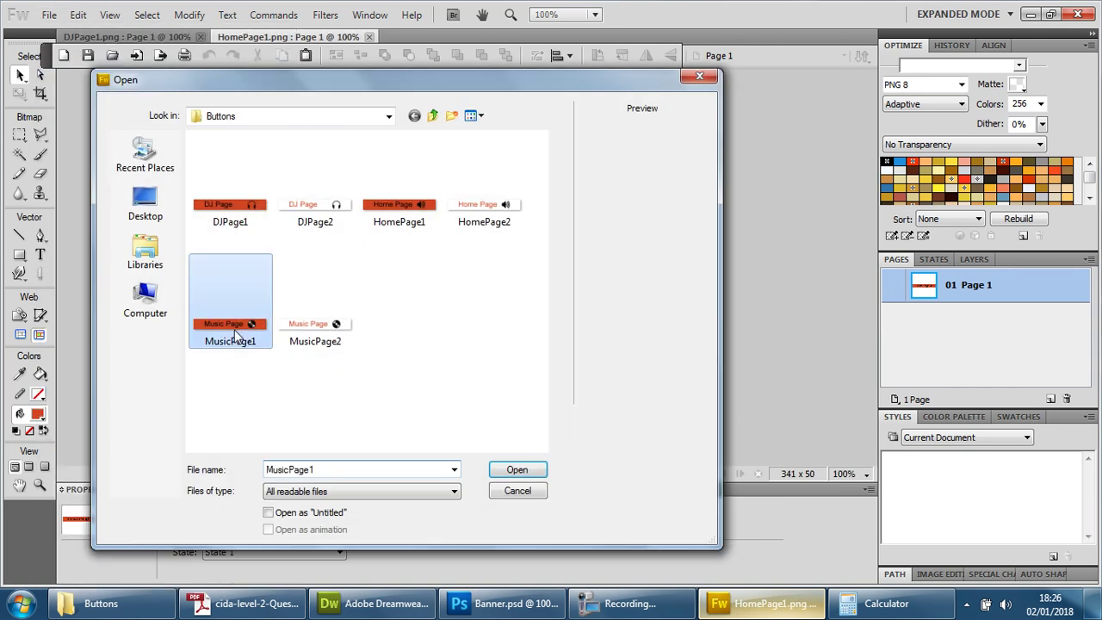
{"action": "left_click", "coordinate": [524, 466]}
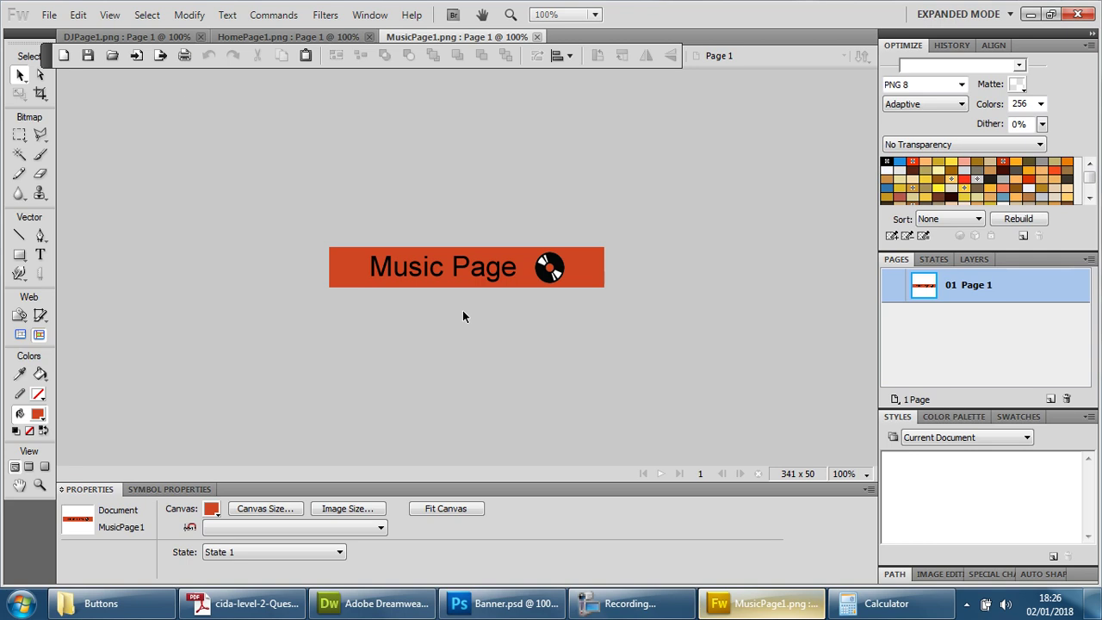
Change the "Music Page" text on the MusicPage1 button to white (#FFFFFF)
{"action": "left_click", "coordinate": [435, 272]}
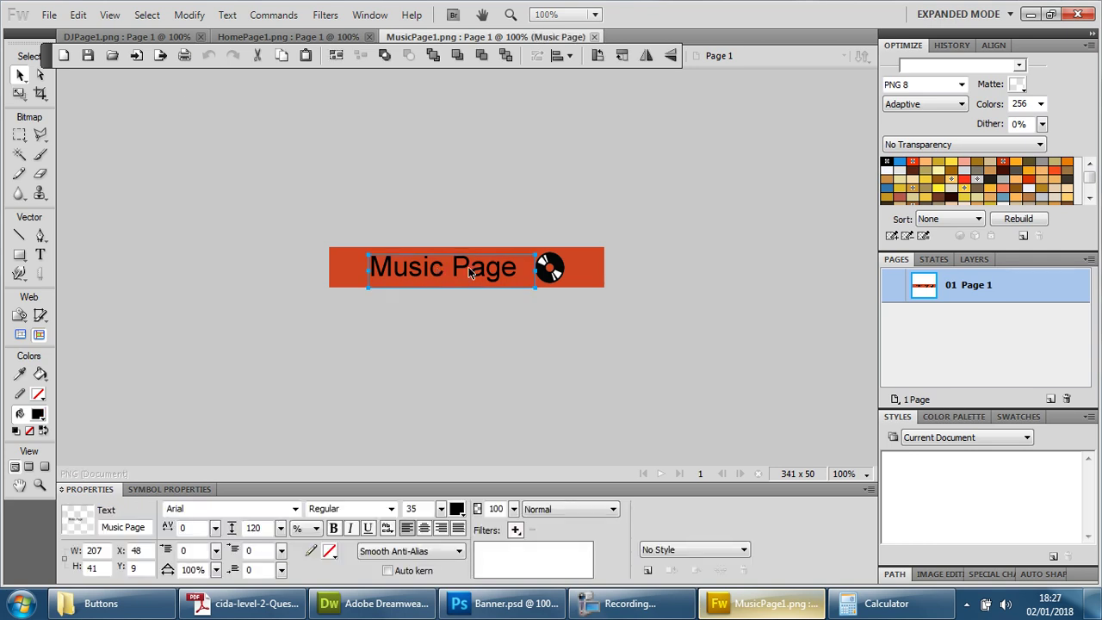
{"action": "left_click", "coordinate": [457, 509]}
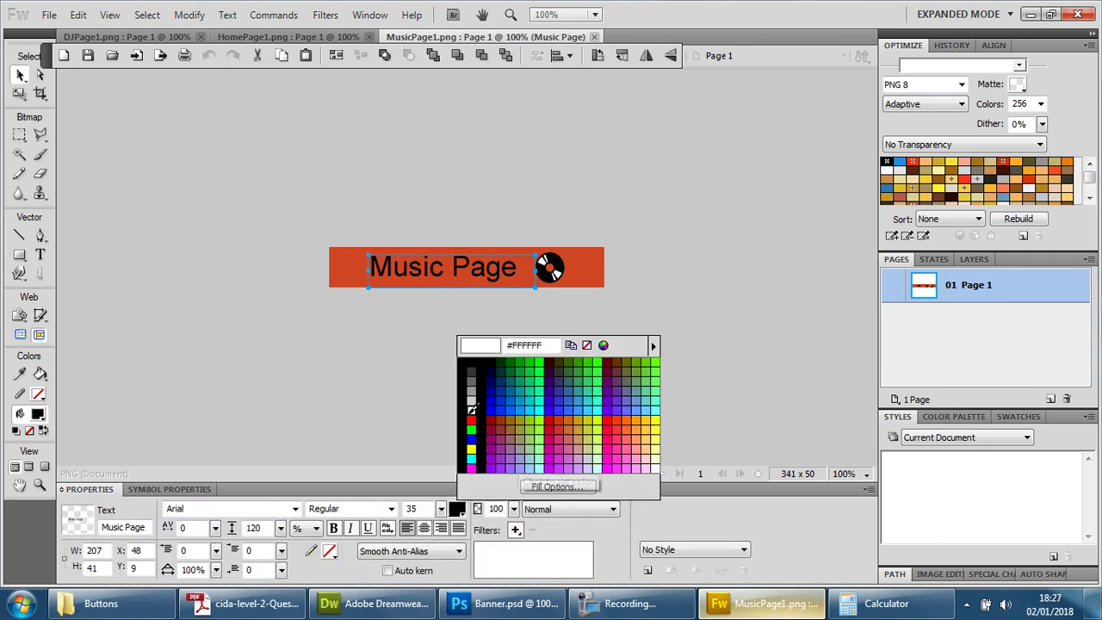
{"action": "left_click", "coordinate": [474, 408]}
{"action": "left_click", "coordinate": [303, 403]}
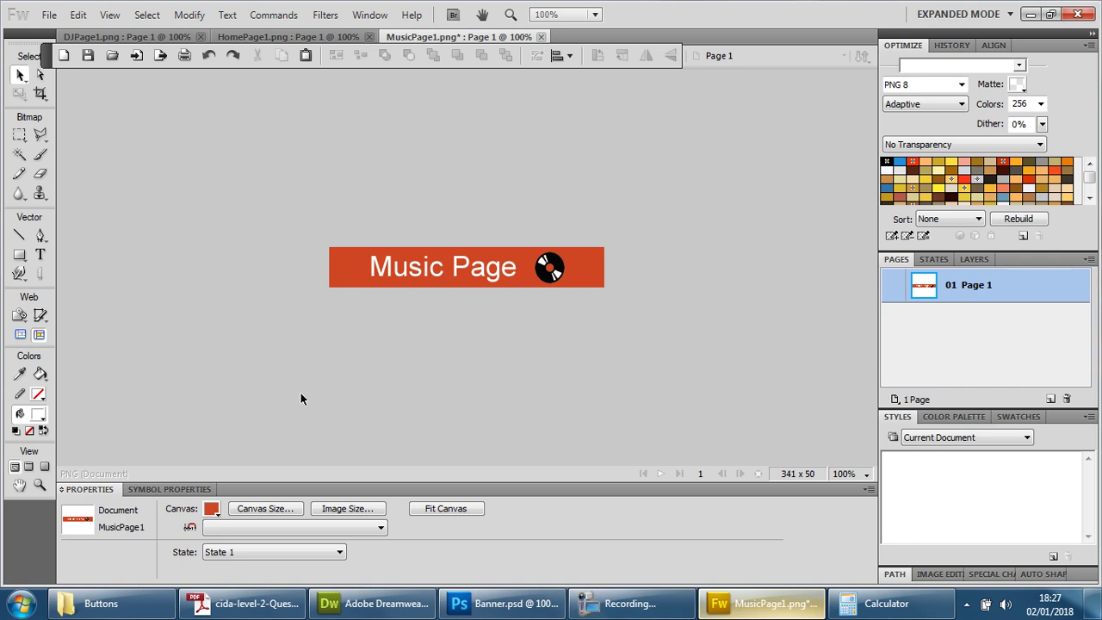
Change the "Home Page" text on the HomePage1 button to white
{"action": "left_click", "coordinate": [306, 37]}
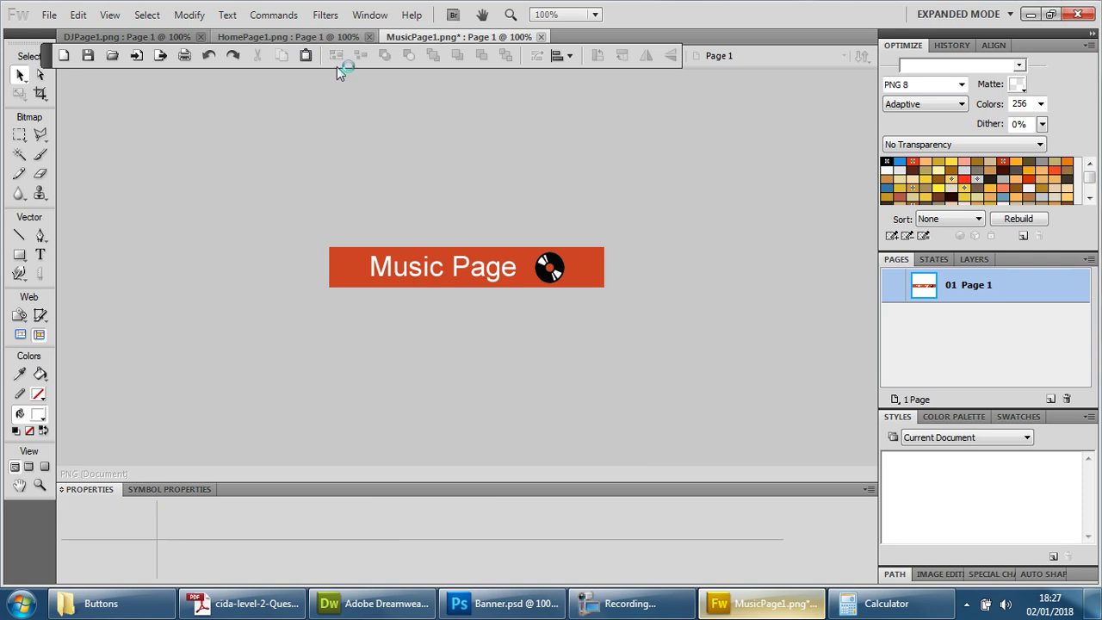
{"action": "left_click", "coordinate": [439, 266]}
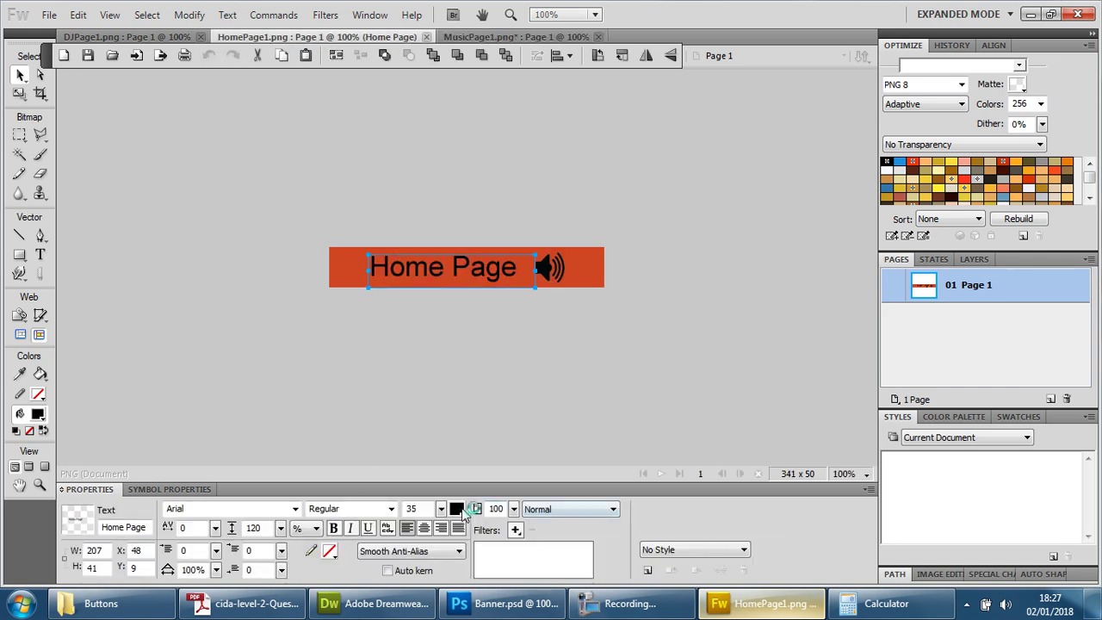
{"action": "left_click", "coordinate": [456, 509]}
{"action": "left_click", "coordinate": [476, 404]}
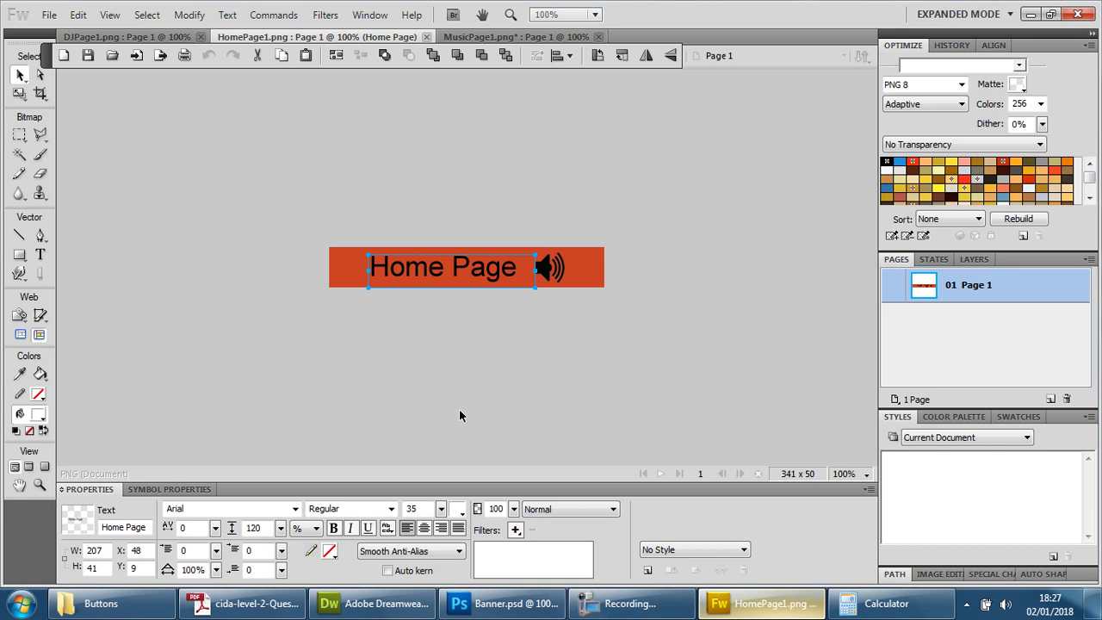
Change the "DJ Page" text on the DJPage1 button to white
{"action": "left_click", "coordinate": [258, 317]}
{"action": "left_click", "coordinate": [166, 37]}
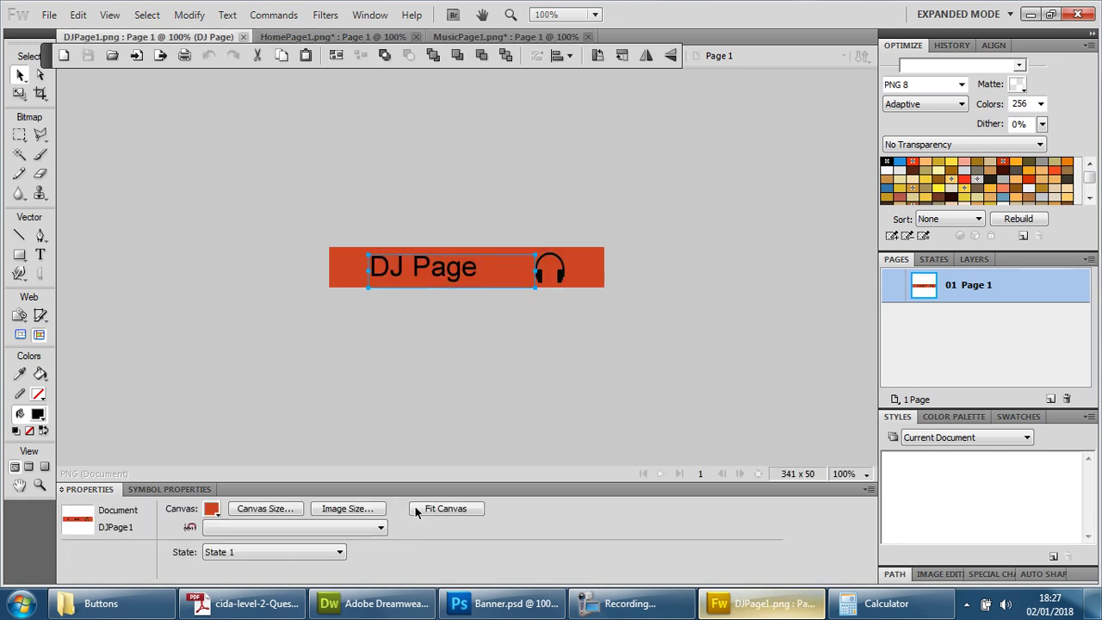
{"action": "left_click", "coordinate": [456, 508]}
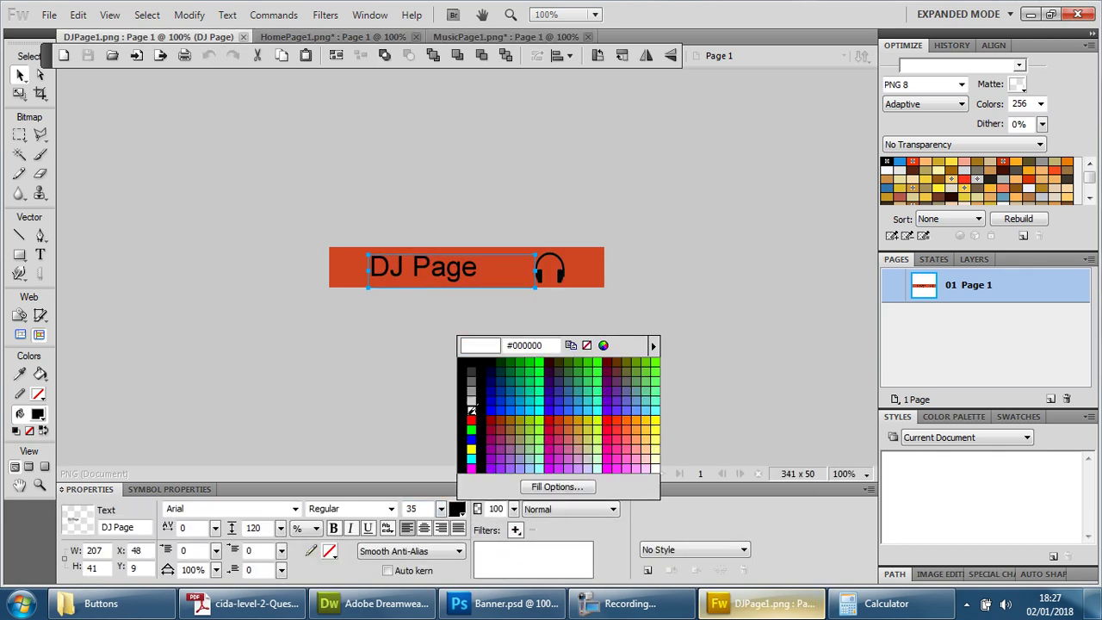
{"action": "left_click", "coordinate": [472, 408]}
{"action": "left_click", "coordinate": [315, 405]}
Save the recoloured DJPage1, HomePage1 and MusicPage1 button images under their existing names
{"action": "left_click", "coordinate": [49, 14]}
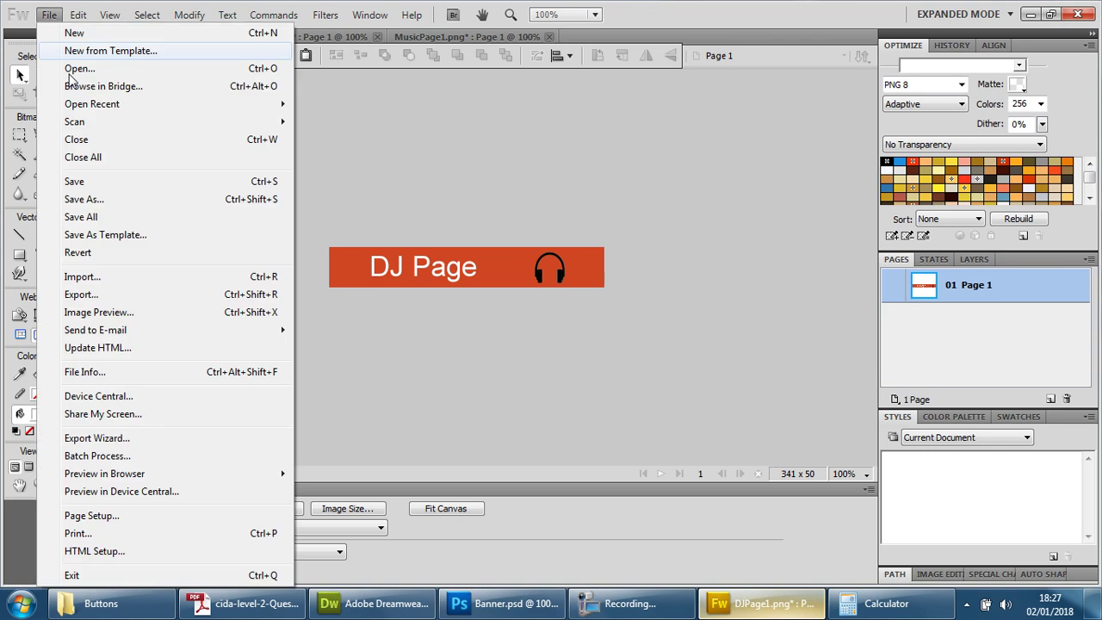
{"action": "left_click", "coordinate": [86, 180]}
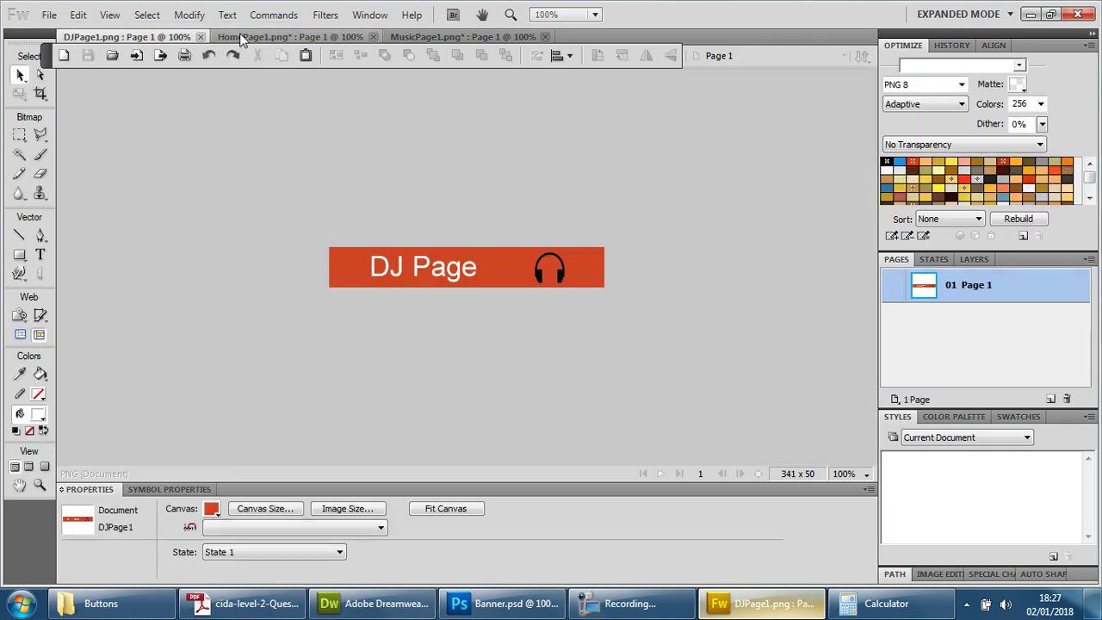
{"action": "left_click", "coordinate": [242, 39]}
{"action": "left_click", "coordinate": [49, 14]}
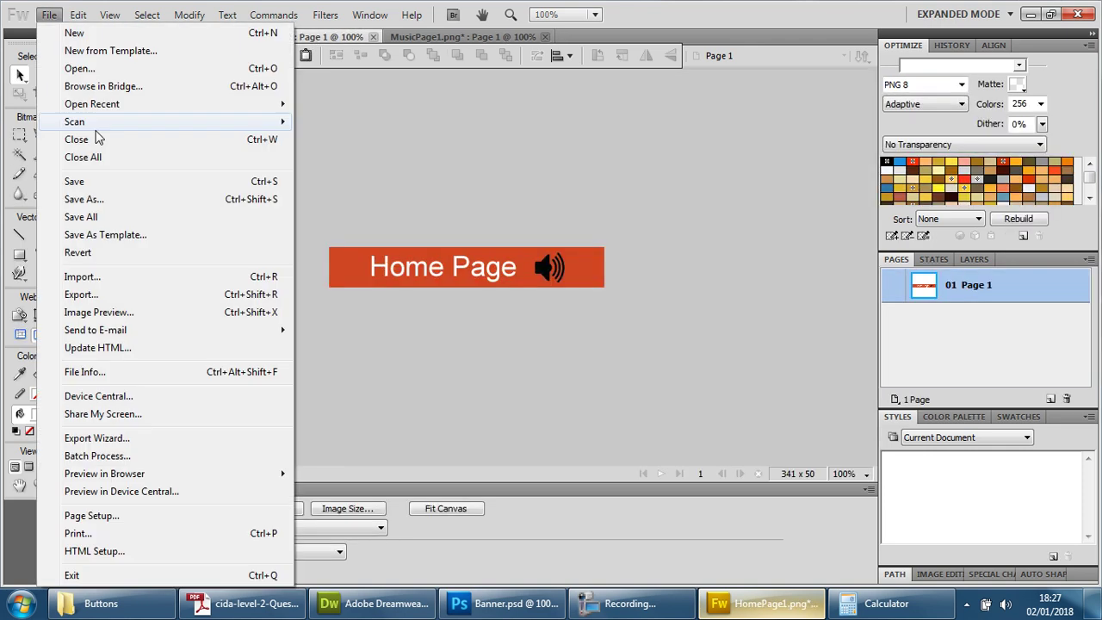
{"action": "left_click", "coordinate": [80, 181]}
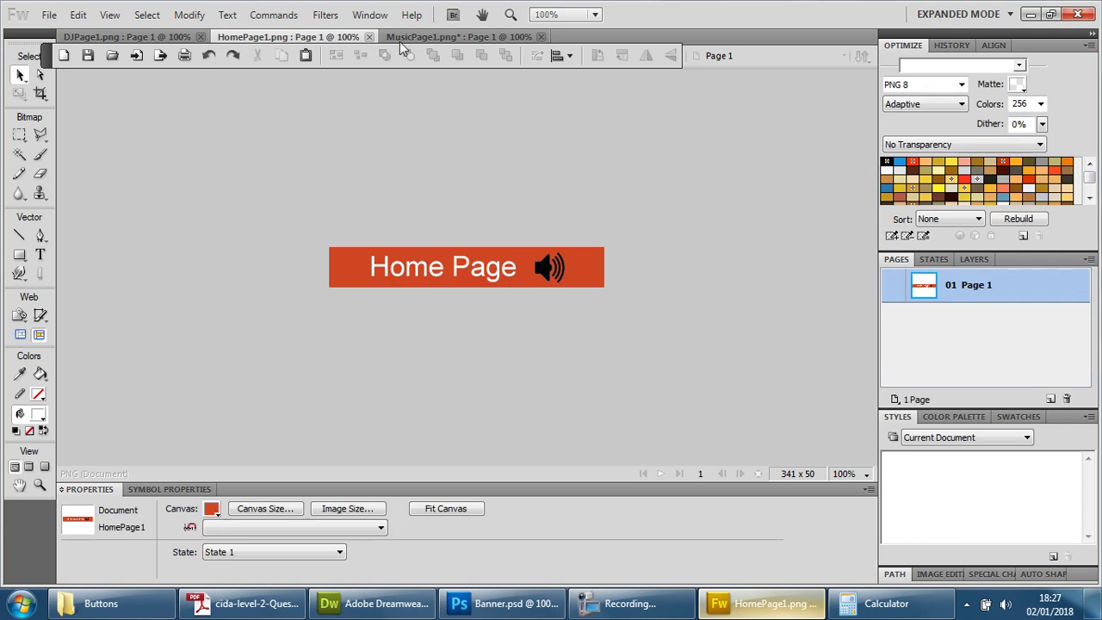
{"action": "left_click", "coordinate": [404, 37]}
{"action": "left_click", "coordinate": [49, 14]}
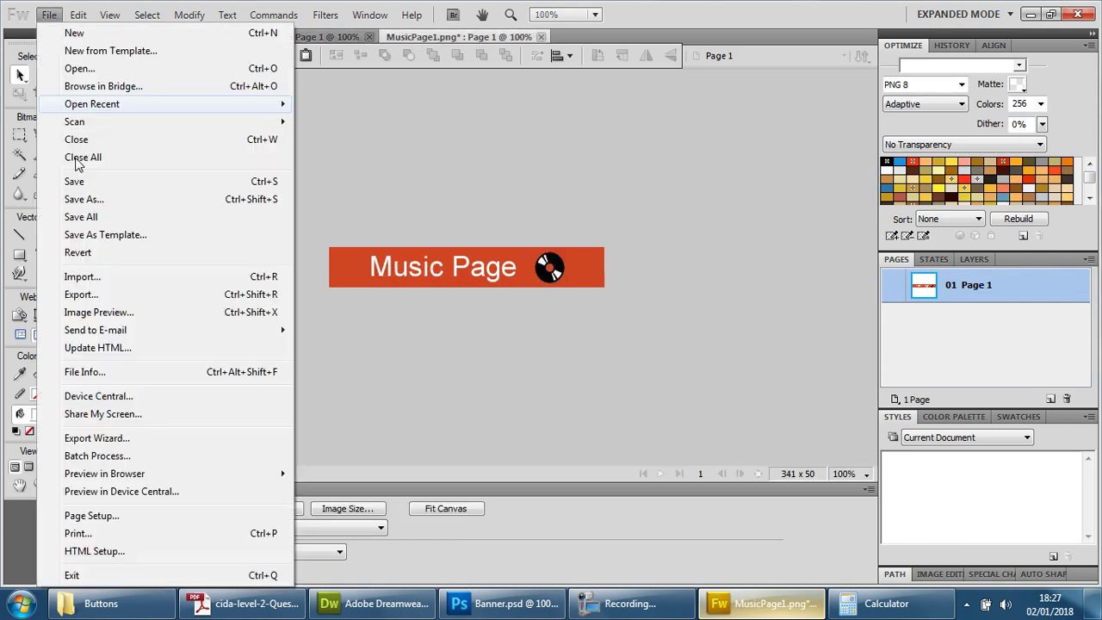
{"action": "left_click", "coordinate": [77, 182]}
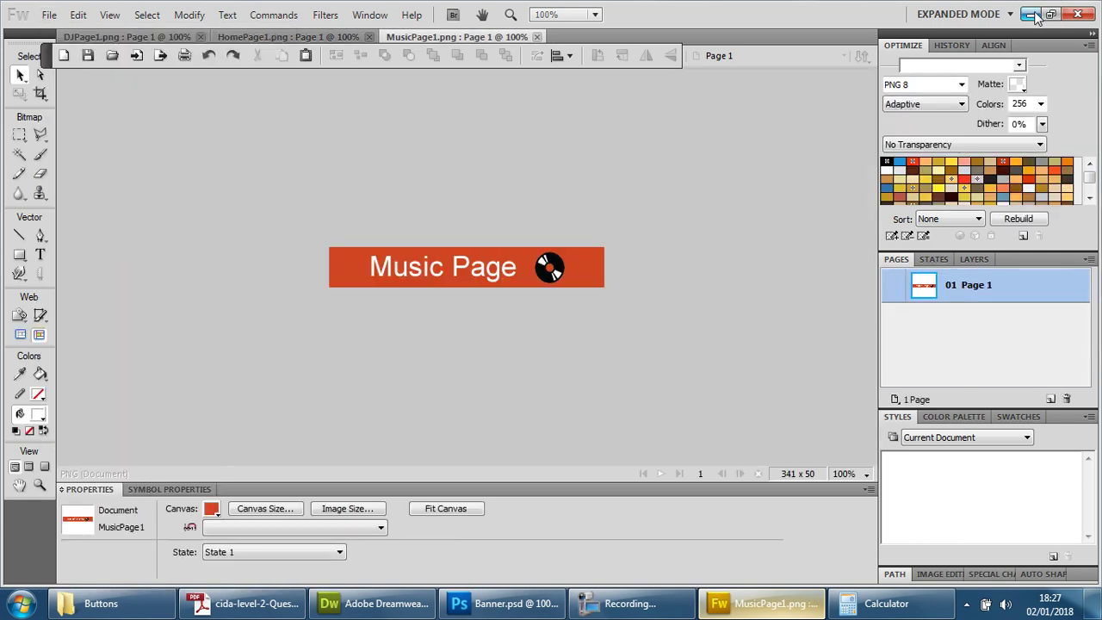
Switch to Dreamweaver and preview Template.html in Chrome, viewing the page in full-screen mode before leaving it
{"action": "left_click", "coordinate": [1030, 14]}
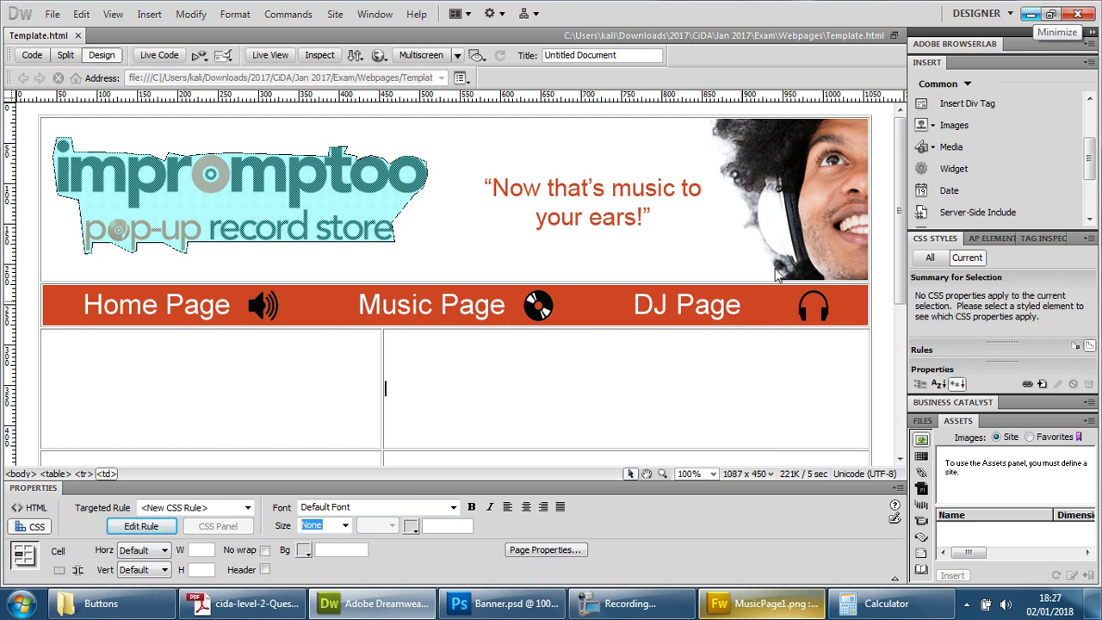
{"action": "left_click", "coordinate": [372, 602]}
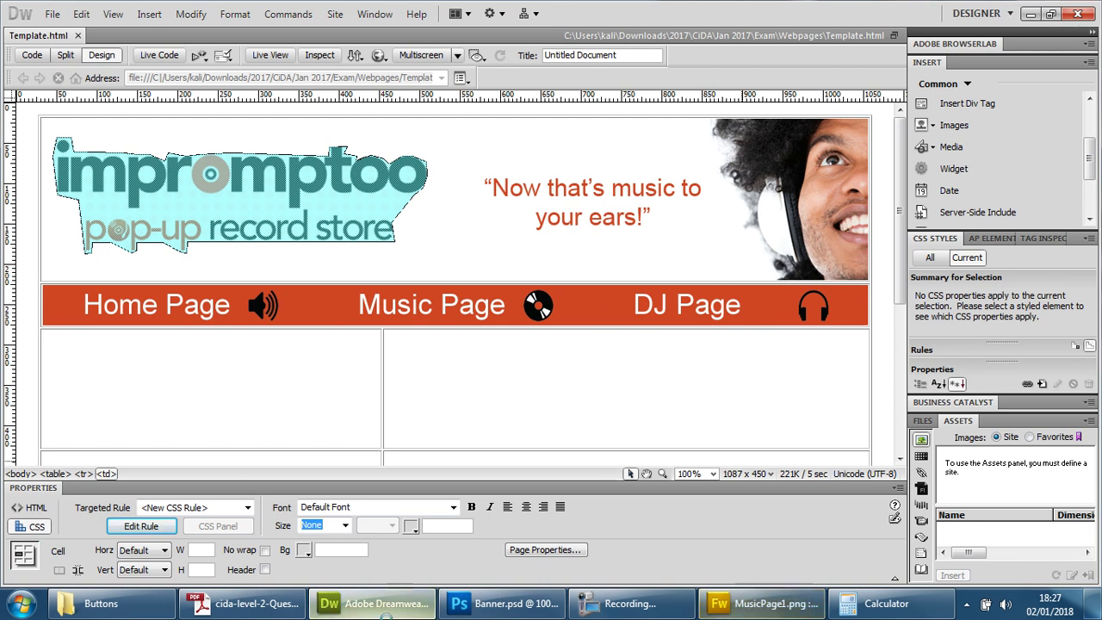
{"action": "left_click", "coordinate": [378, 55]}
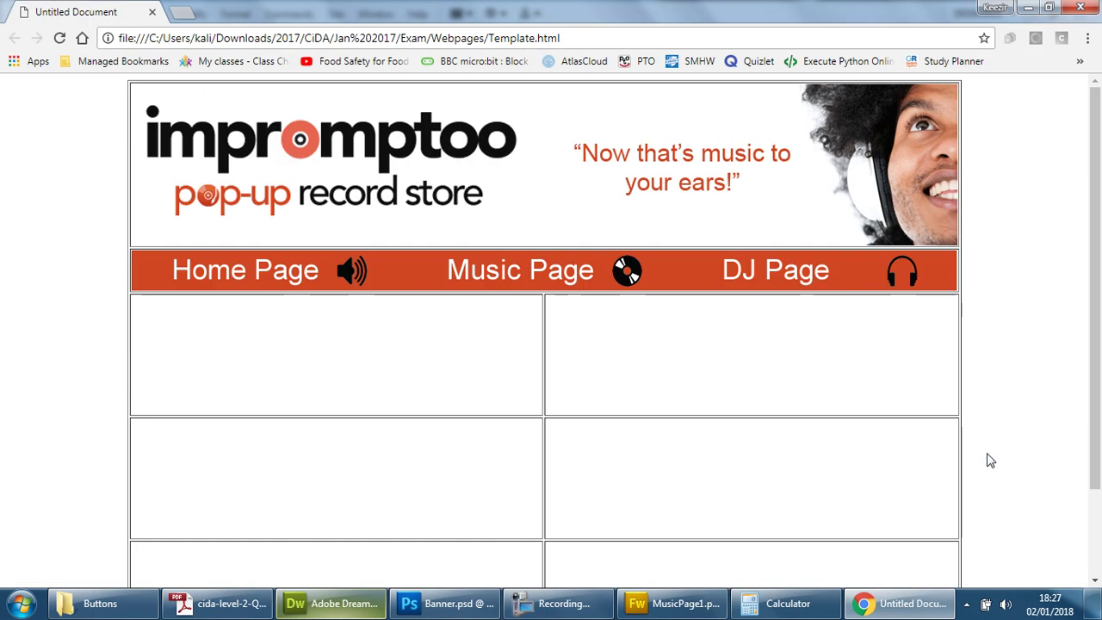
{"action": "key", "text": "F11"}
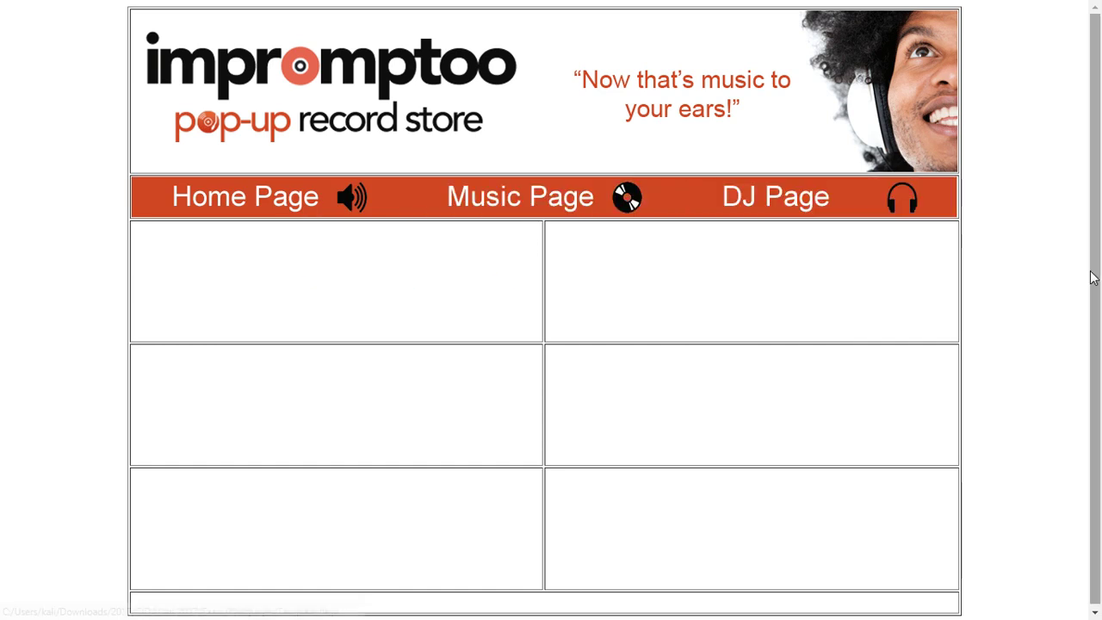
{"action": "key", "text": "F11"}
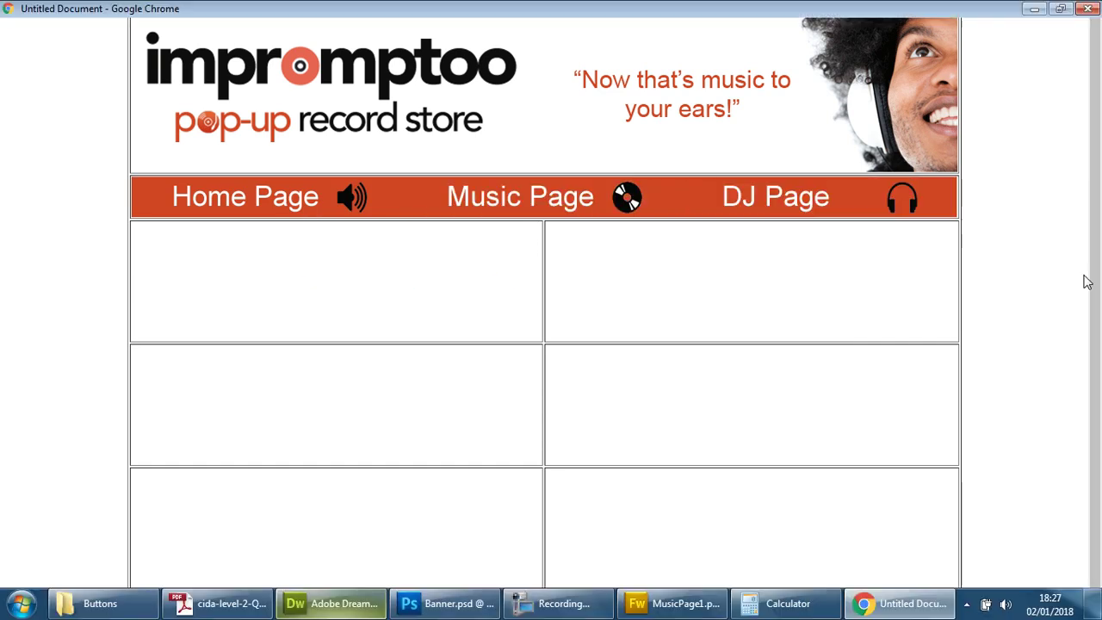